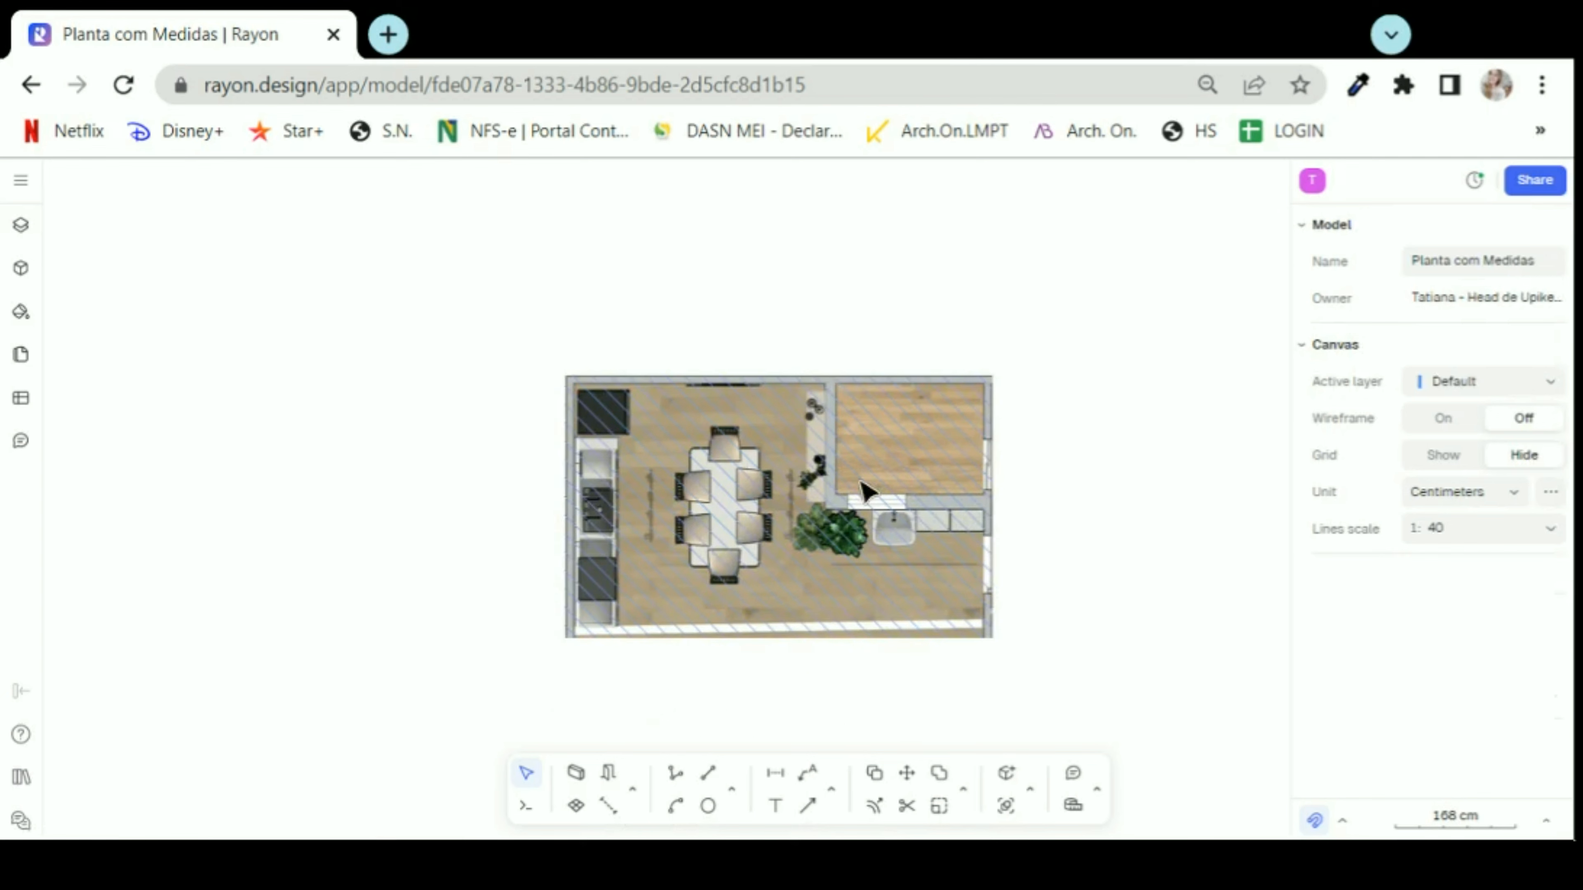
click(748, 505)
scroll(790, 520, down, 4)
drag(739, 492, 979, 590)
click(979, 590)
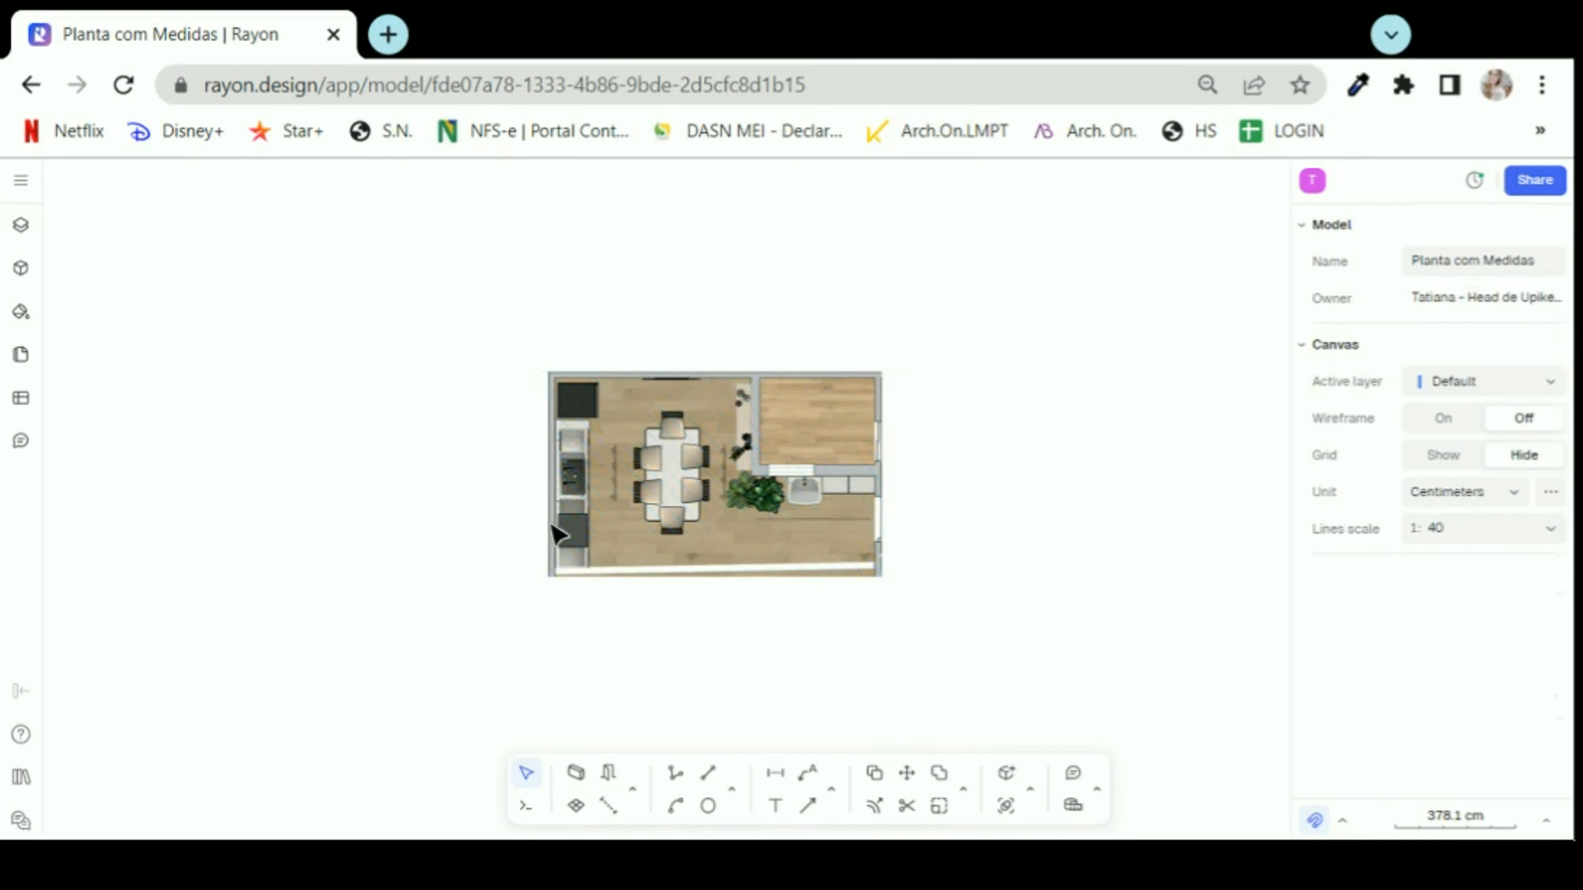
scroll(557, 533, up, 3)
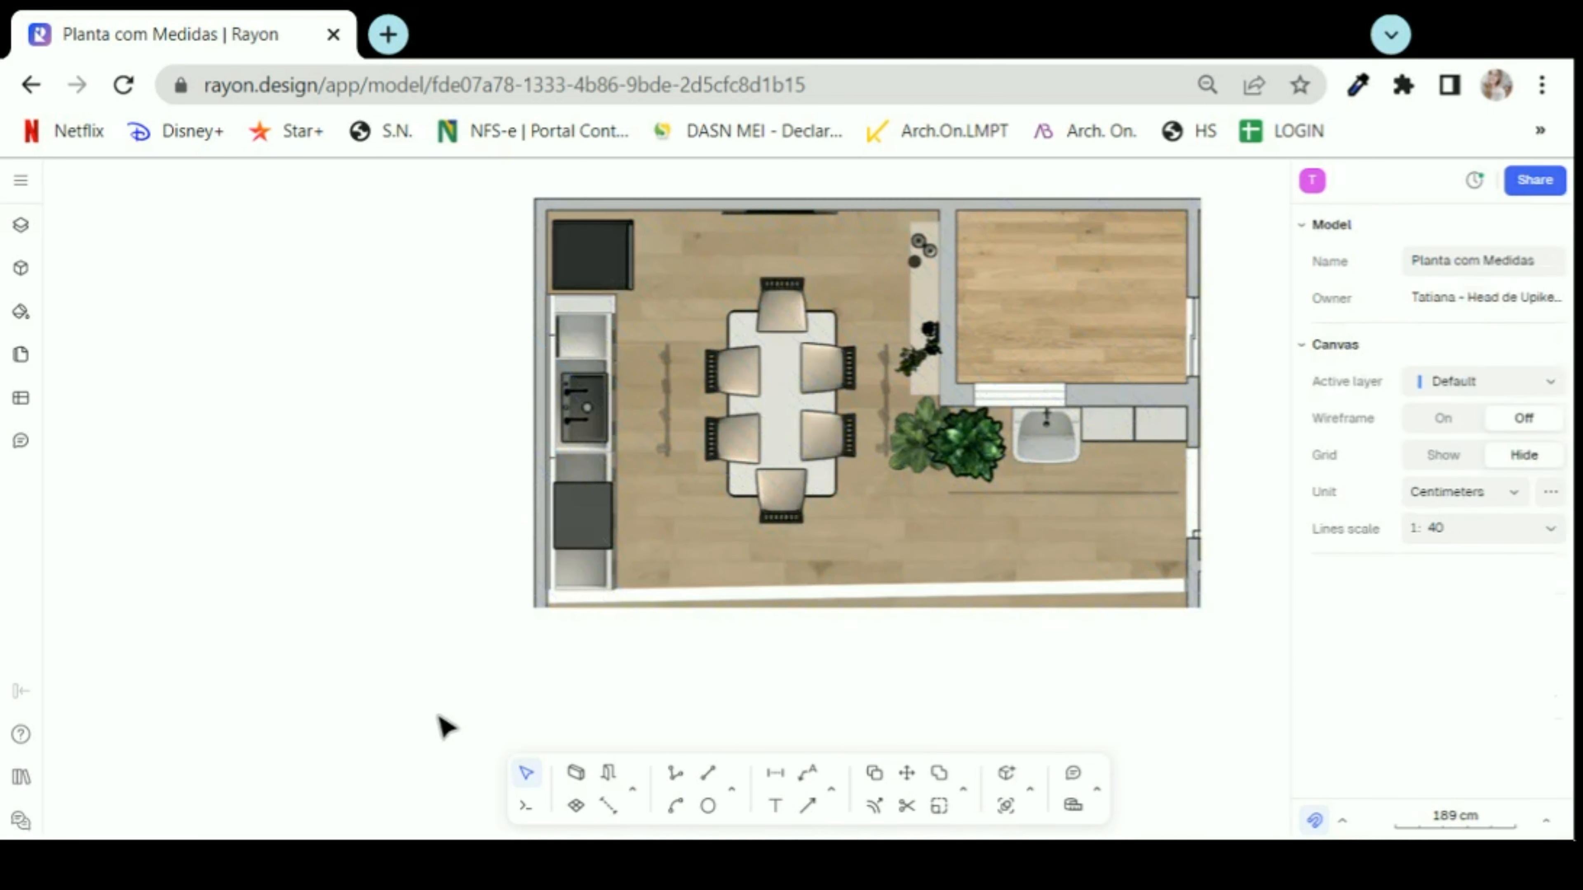
drag(736, 365, 694, 441)
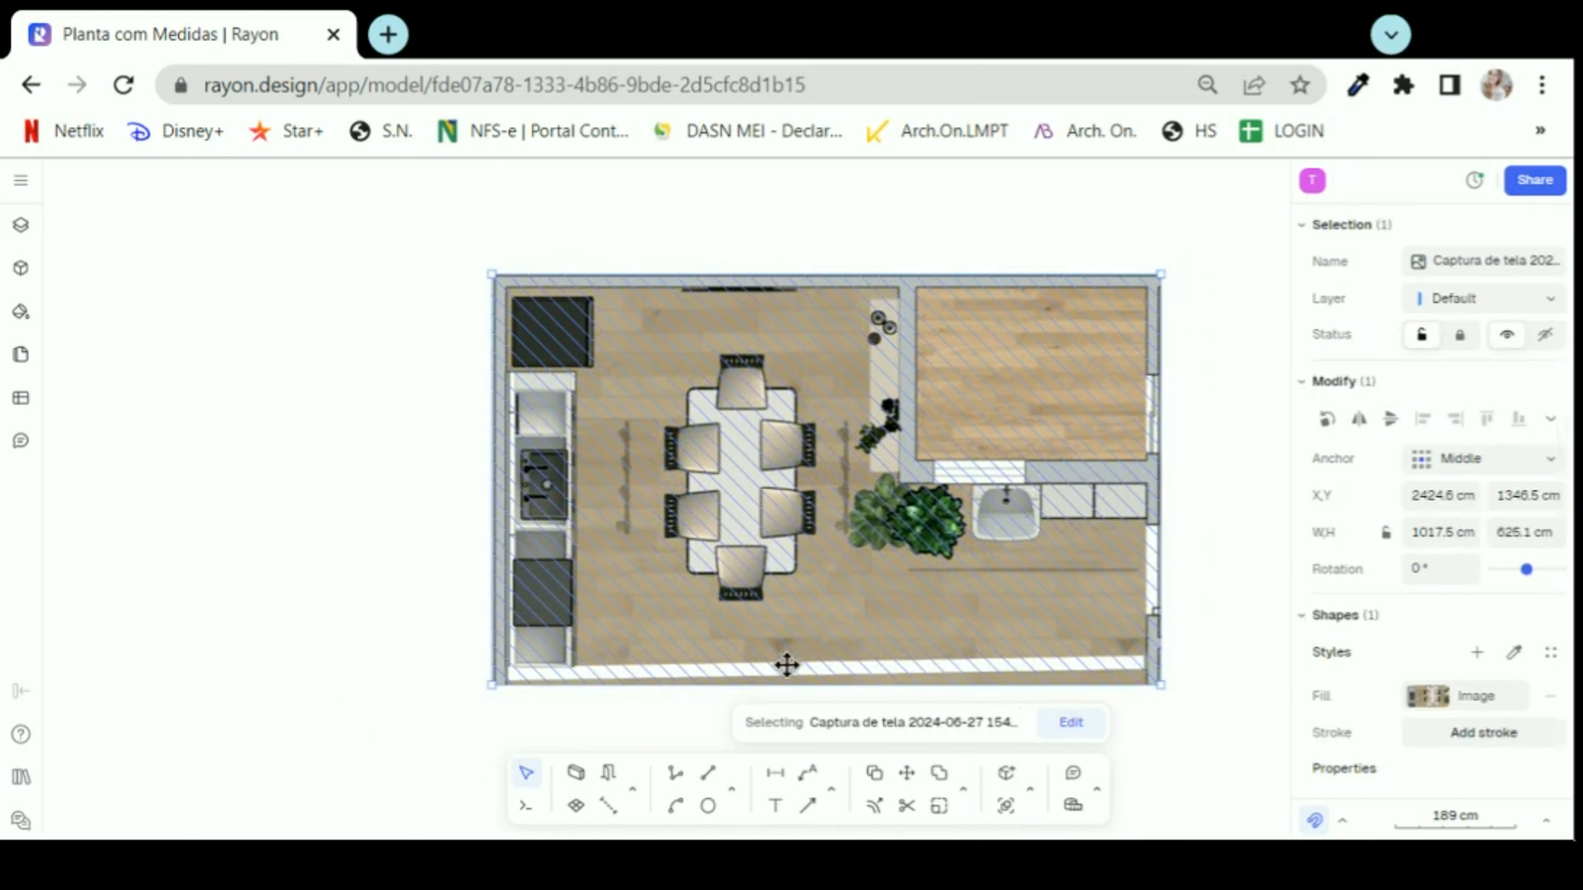
- Measure the kitchen-side wall of the plan image from its inner upper corner to its lower end, then discard the unplaced dimension
click(777, 775)
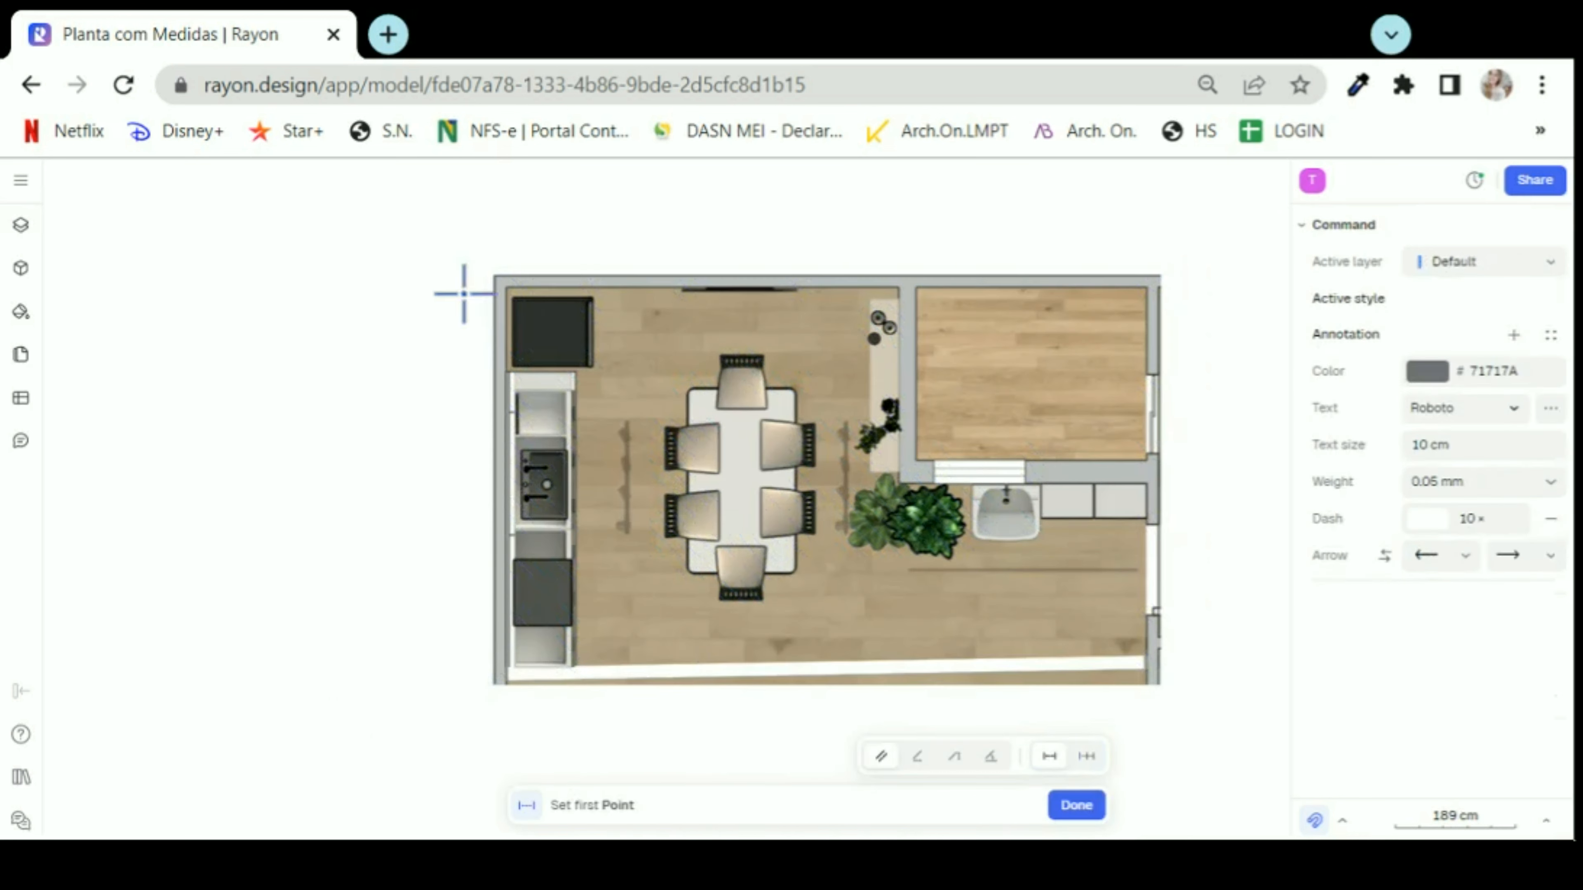
scroll(469, 293, up, 3)
click(525, 255)
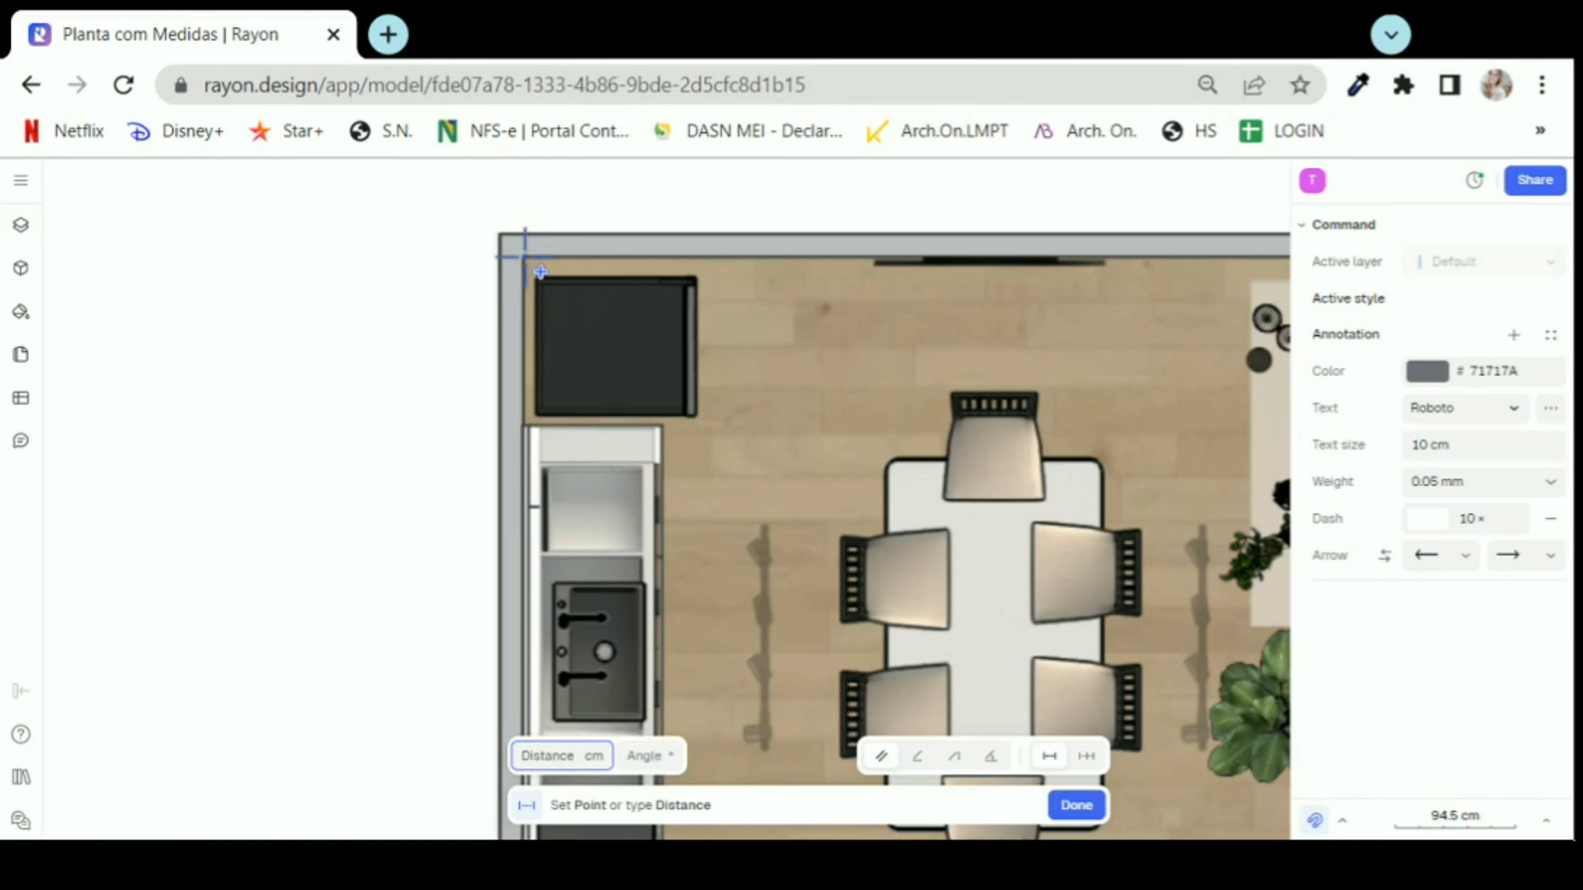
scroll(635, 238, down, 8)
scroll(565, 595, up, 8)
scroll(565, 596, up, 3)
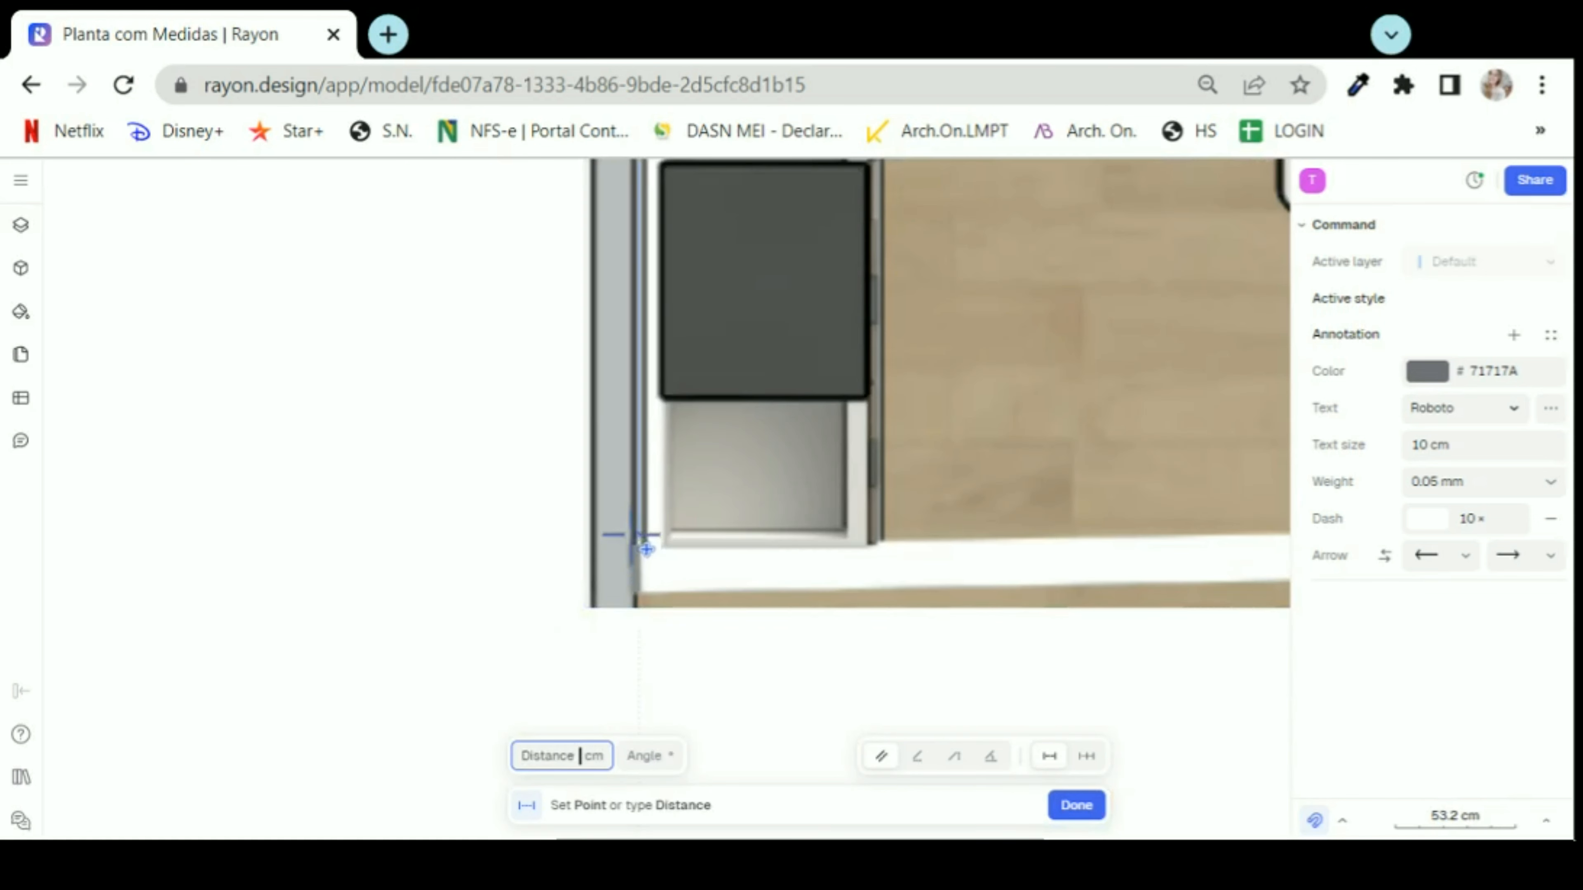
click(650, 544)
scroll(549, 692, down, 2)
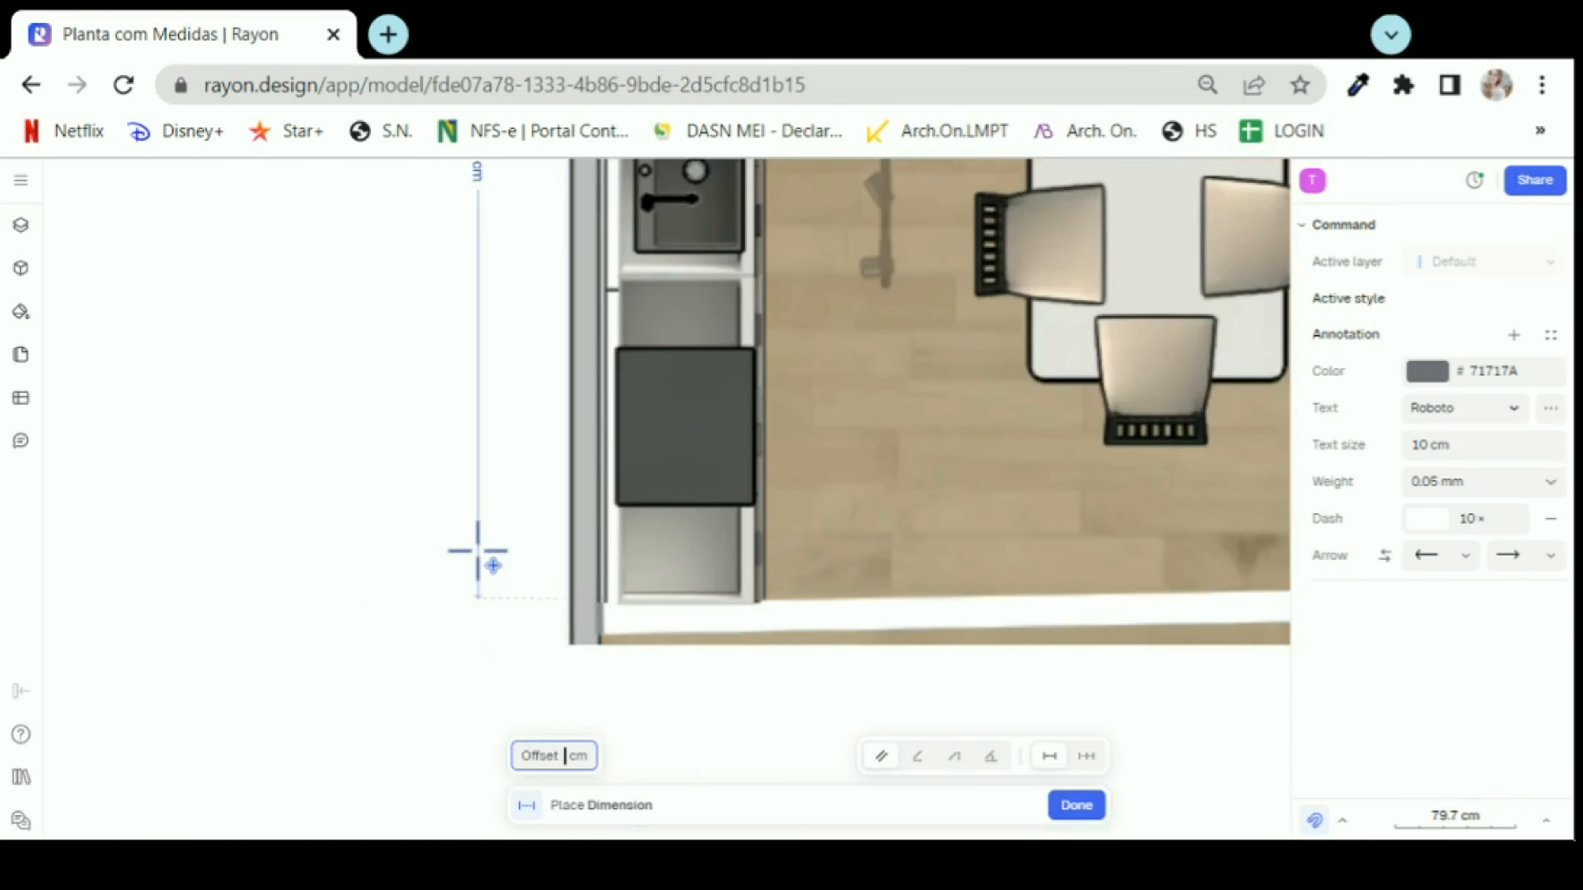
scroll(480, 555, down, 5)
scroll(498, 540, up, 4)
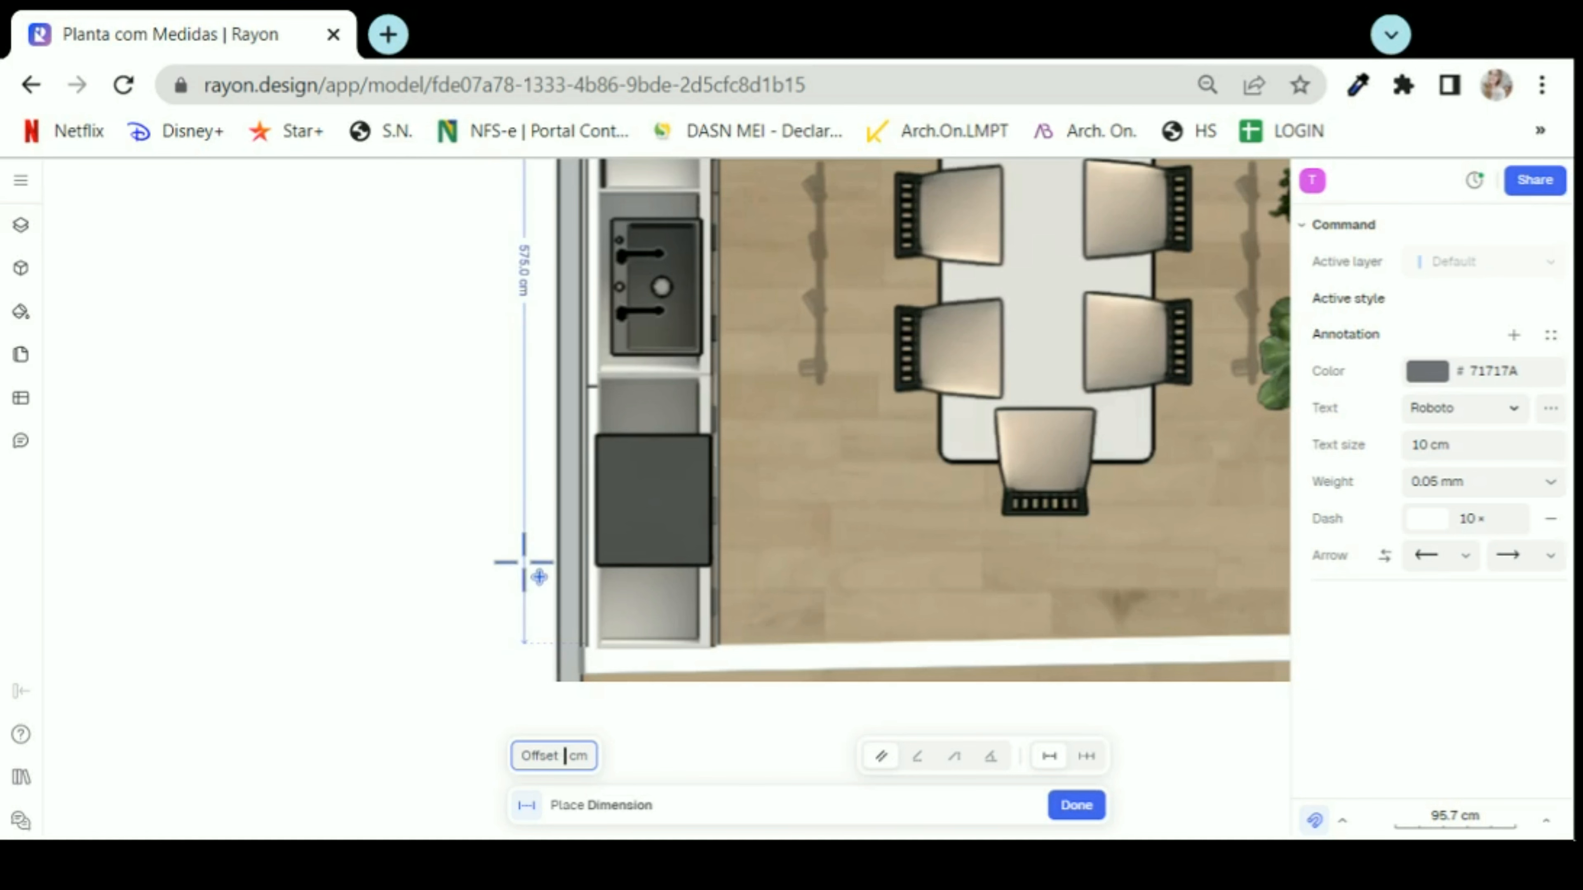
key(Escape)
- Examine the dimensioned pages for the real total length of the kitchen-side wall
scroll(702, 396, down, 3)
scroll(741, 624, down, 3)
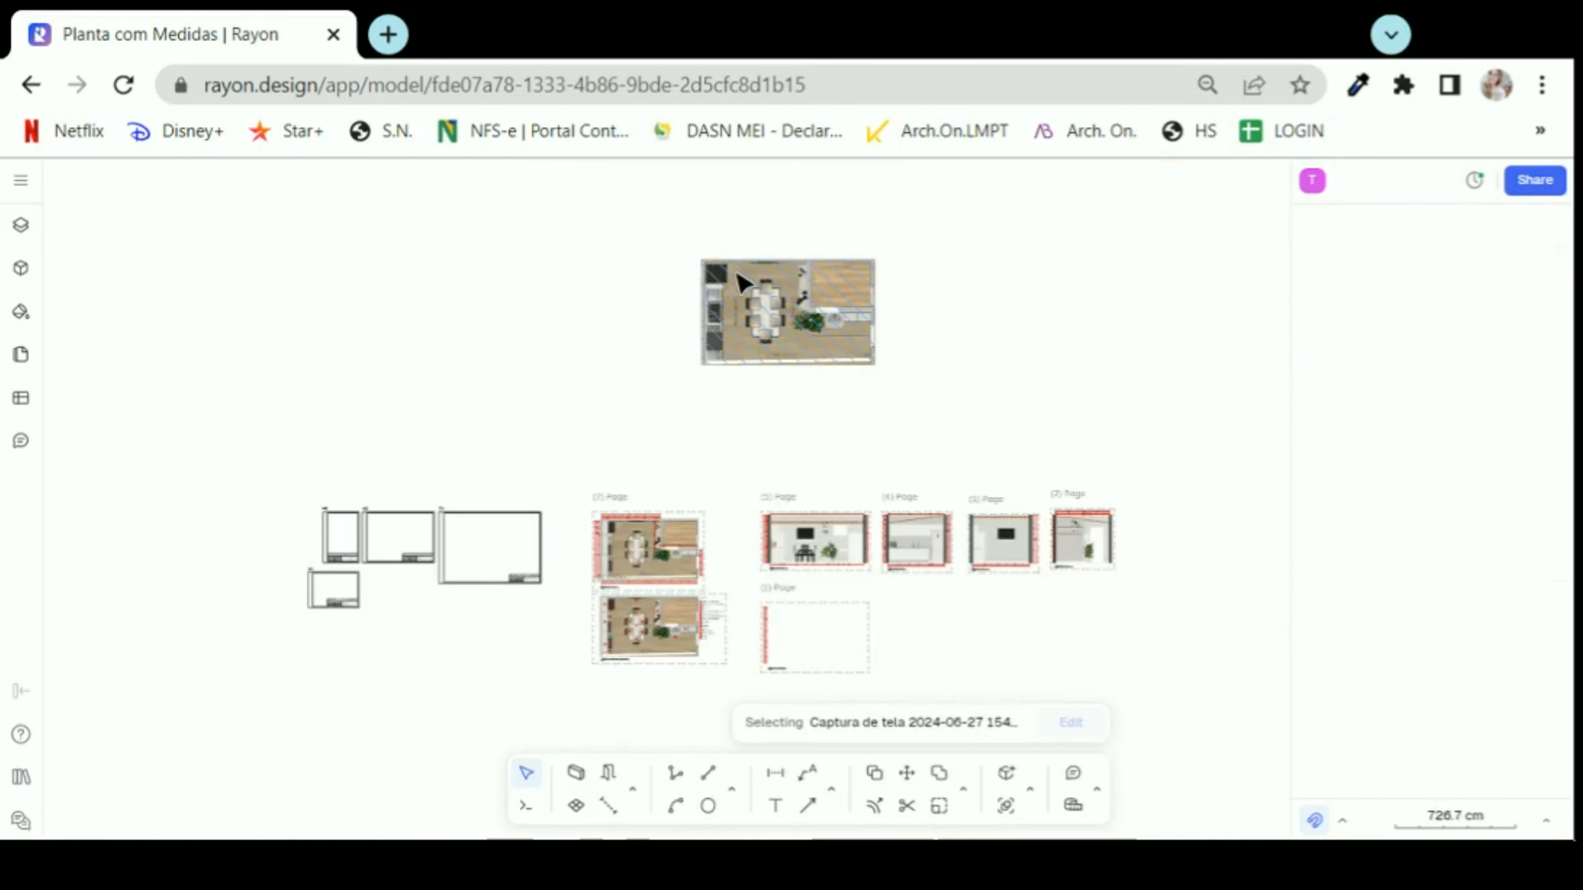
scroll(761, 661, up, 6)
scroll(763, 536, up, 3)
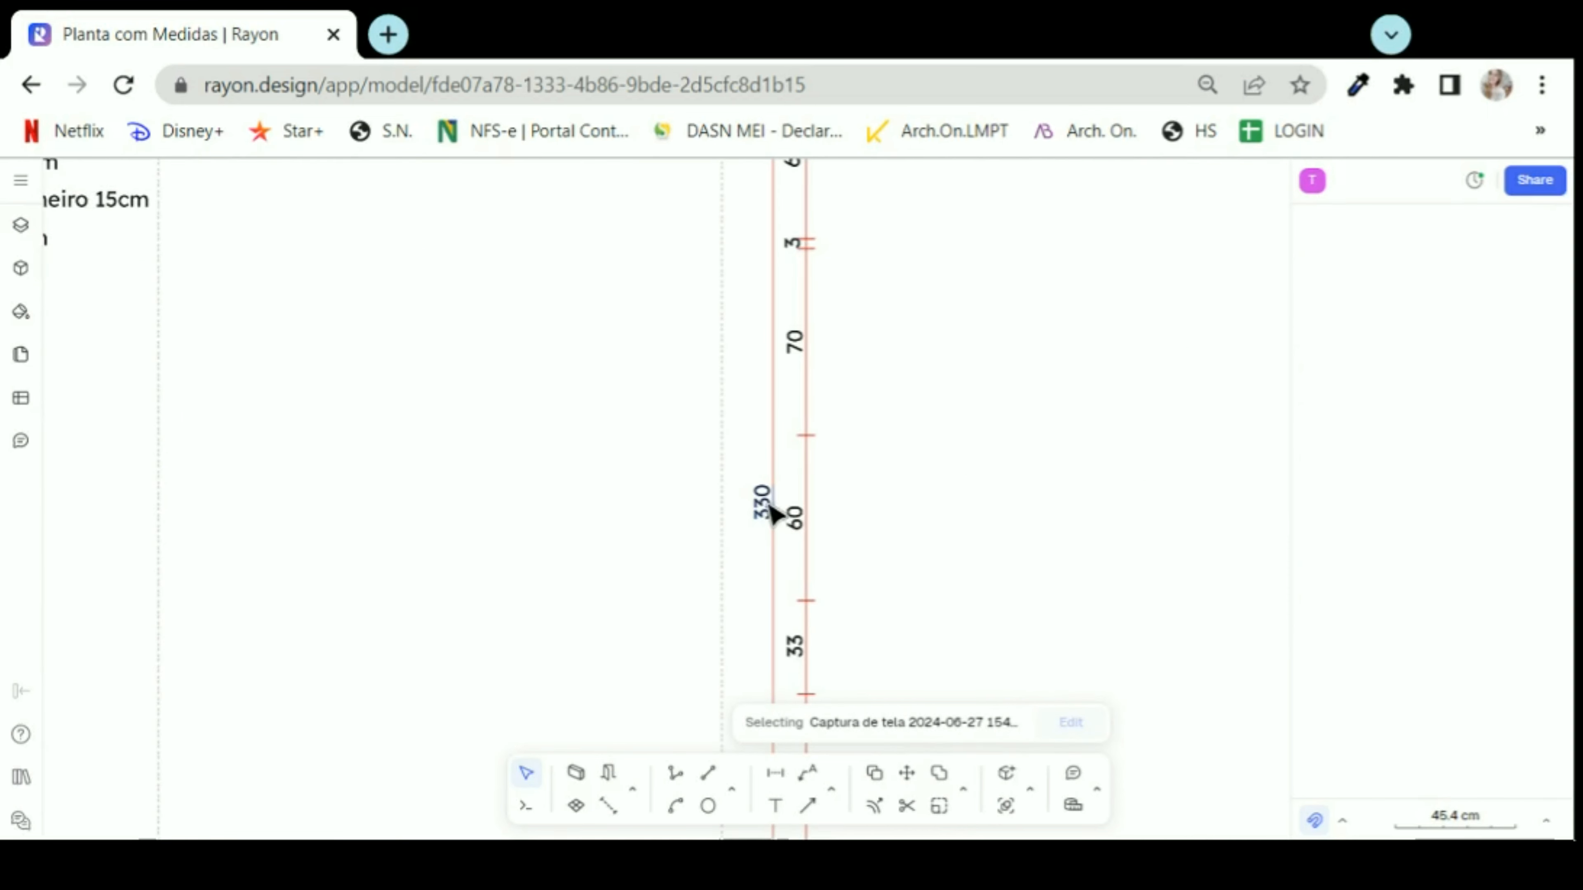
scroll(723, 623, down, 5)
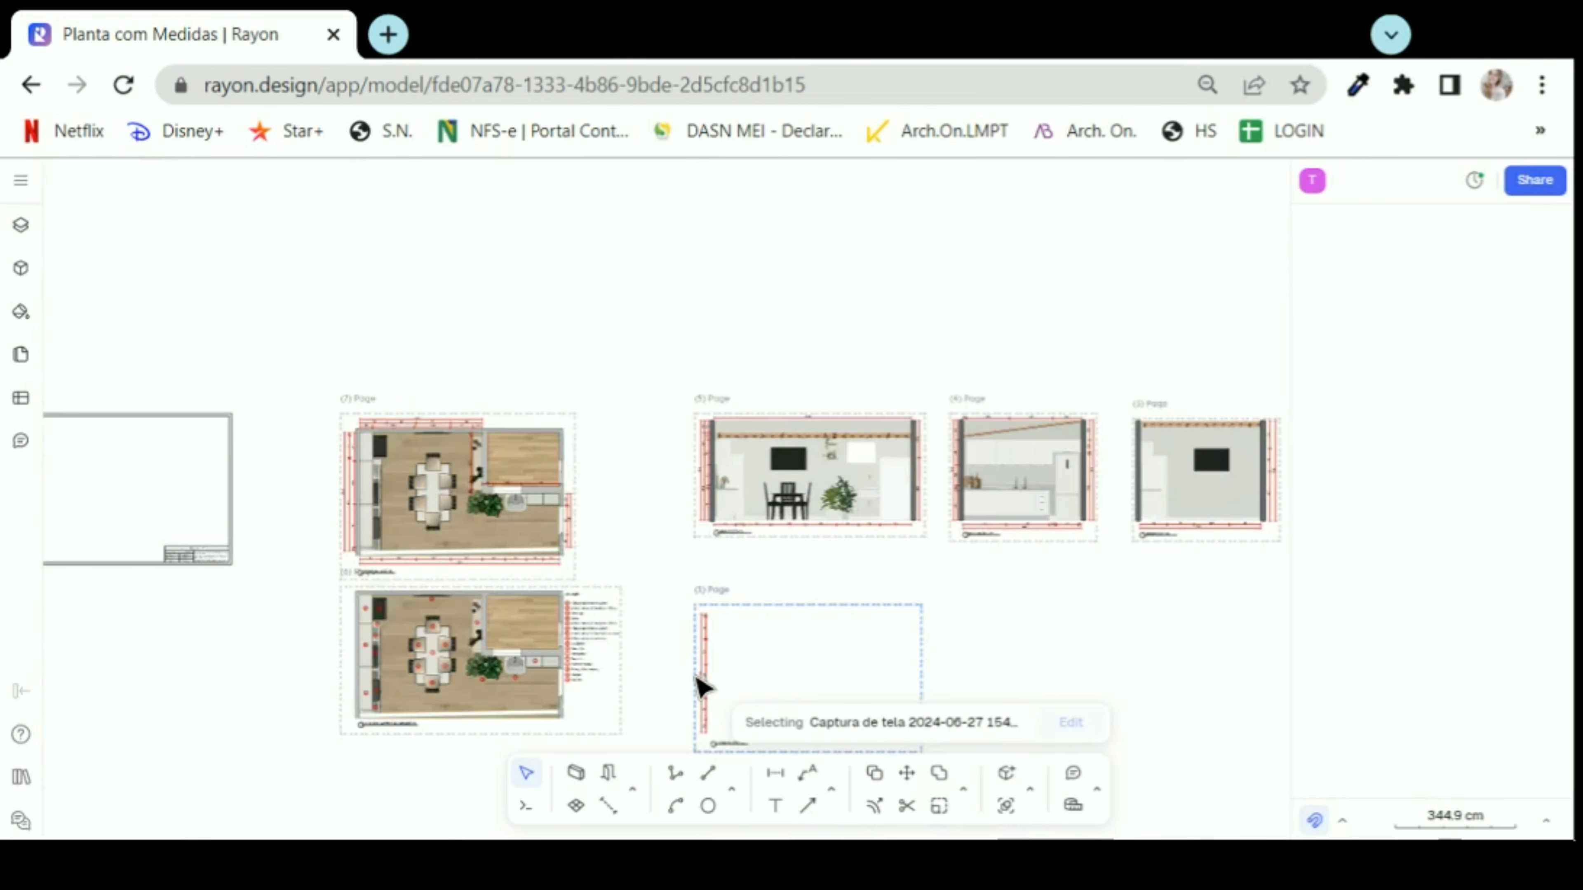
scroll(710, 664, down, 2)
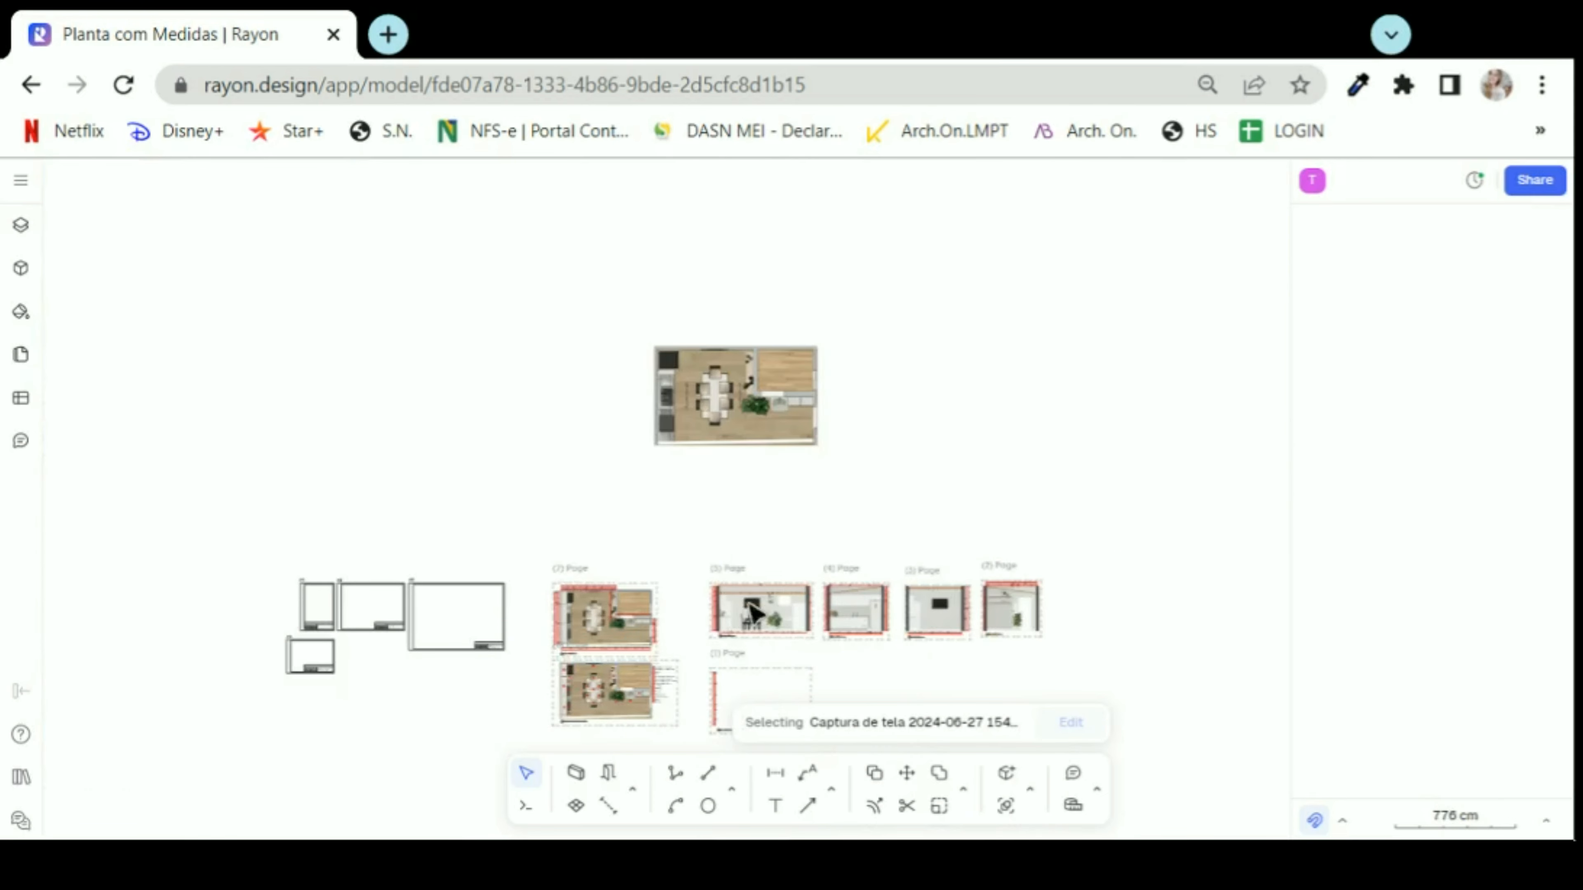
scroll(645, 369, up, 3)
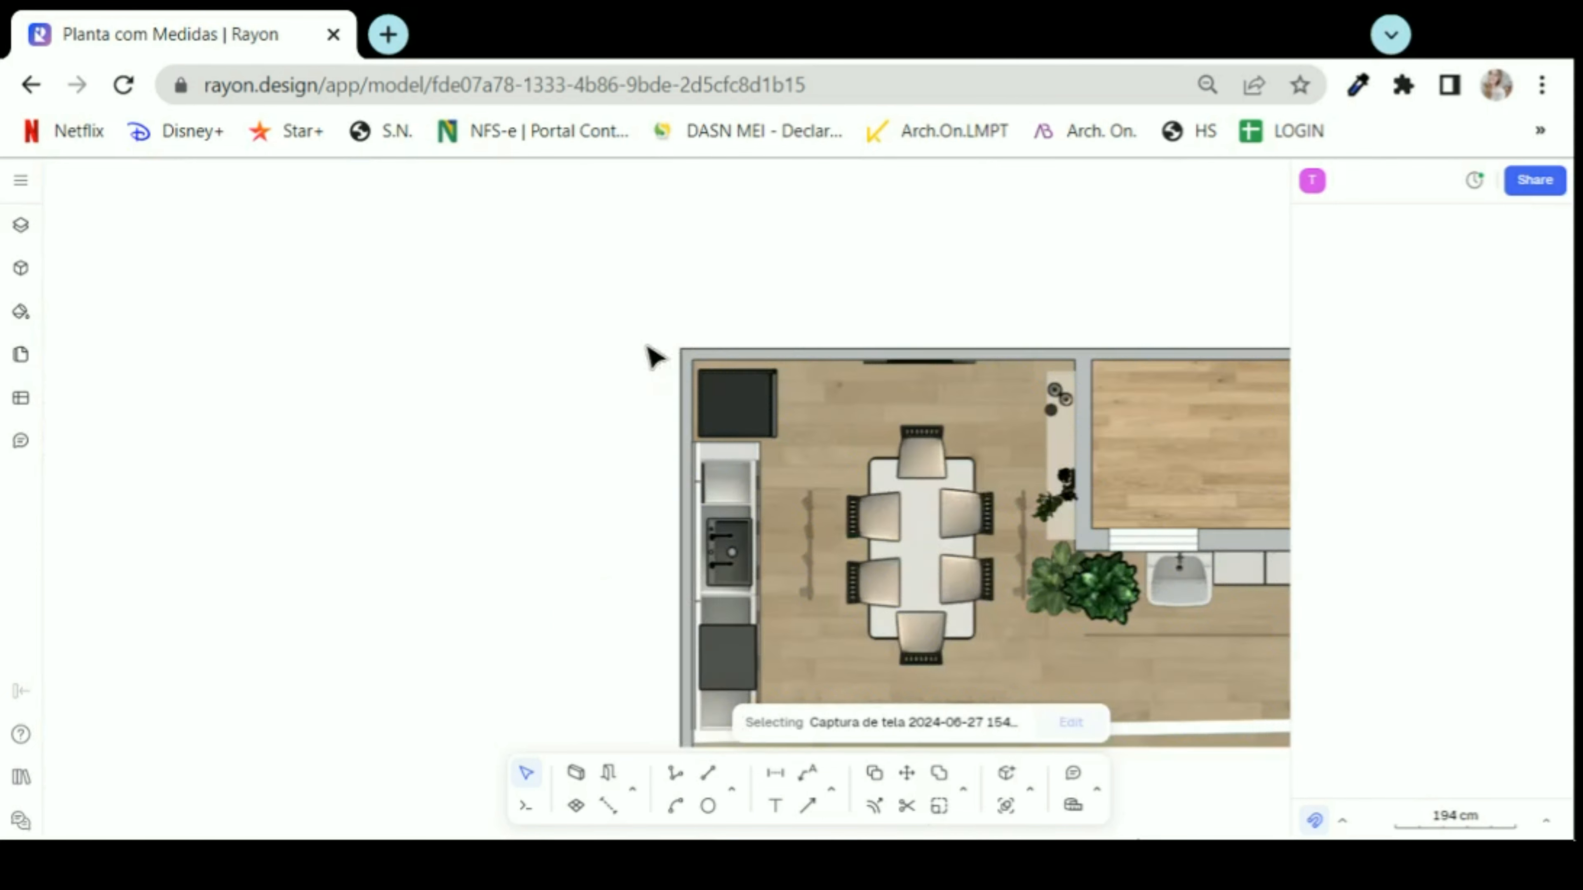
scroll(474, 282, down, 1)
scroll(784, 377, up, 2)
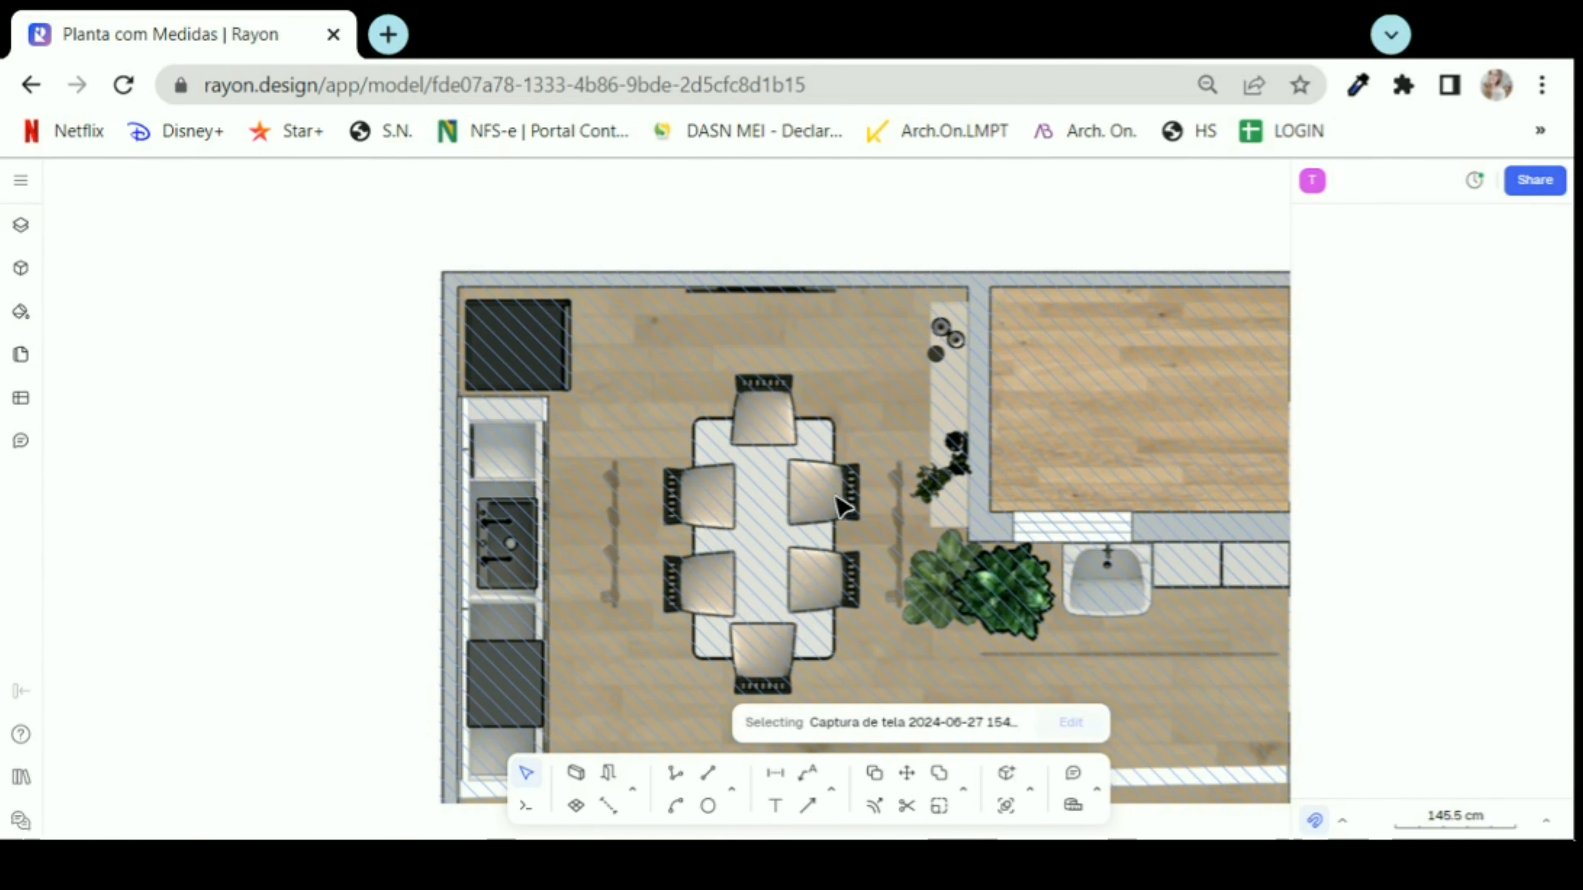
- Start scaling the floor plan image by reference, with the first point at the inner wall corner beside the refrigerator
click(481, 375)
scroll(378, 307, down, 1)
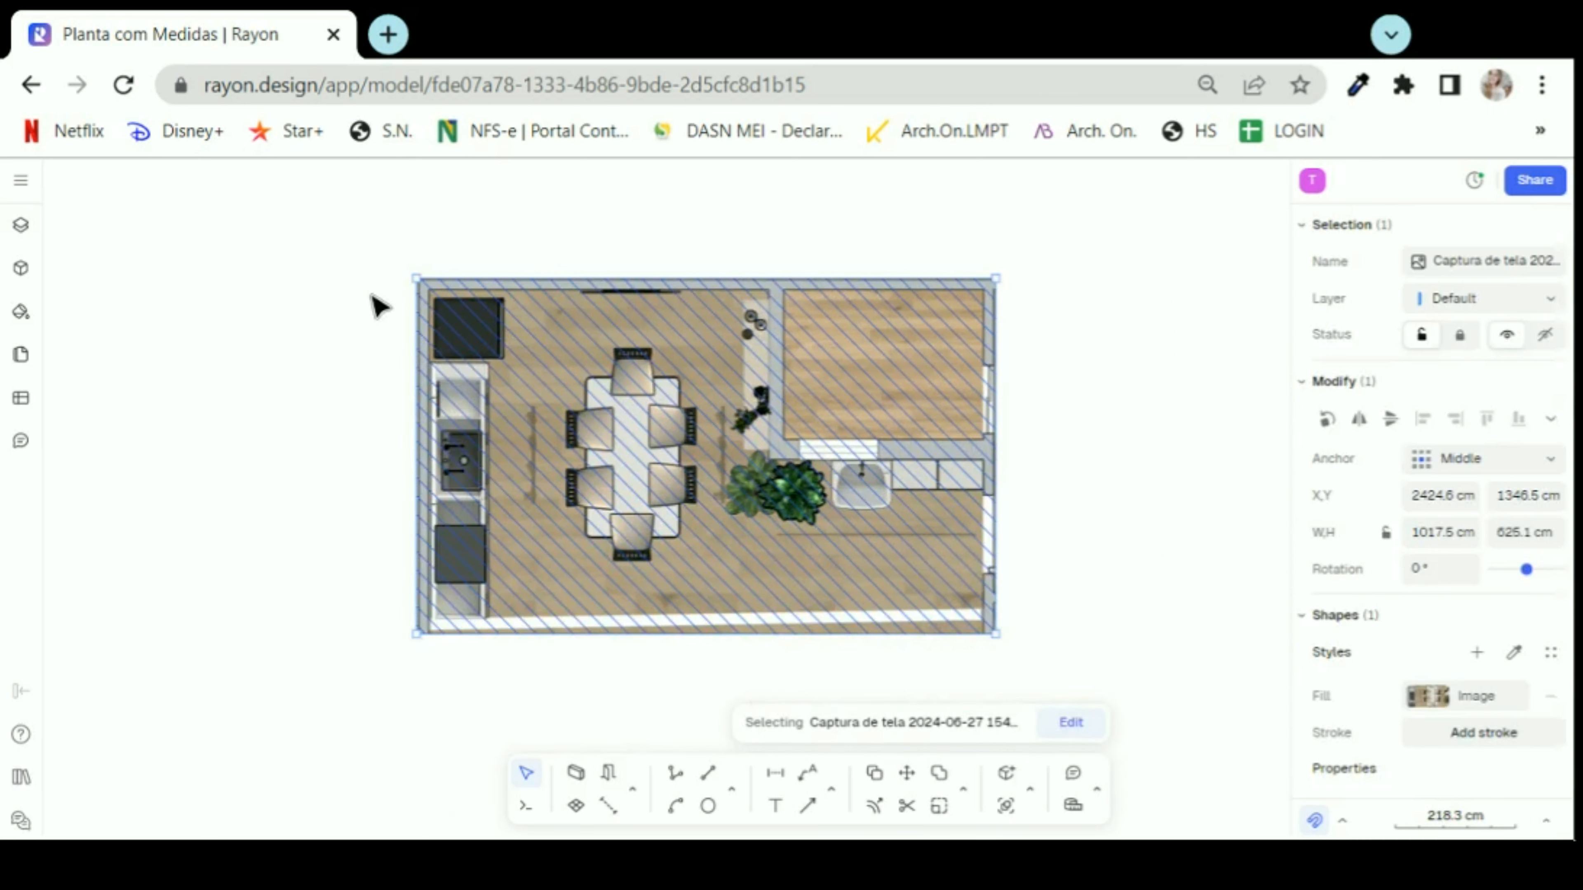
click(940, 806)
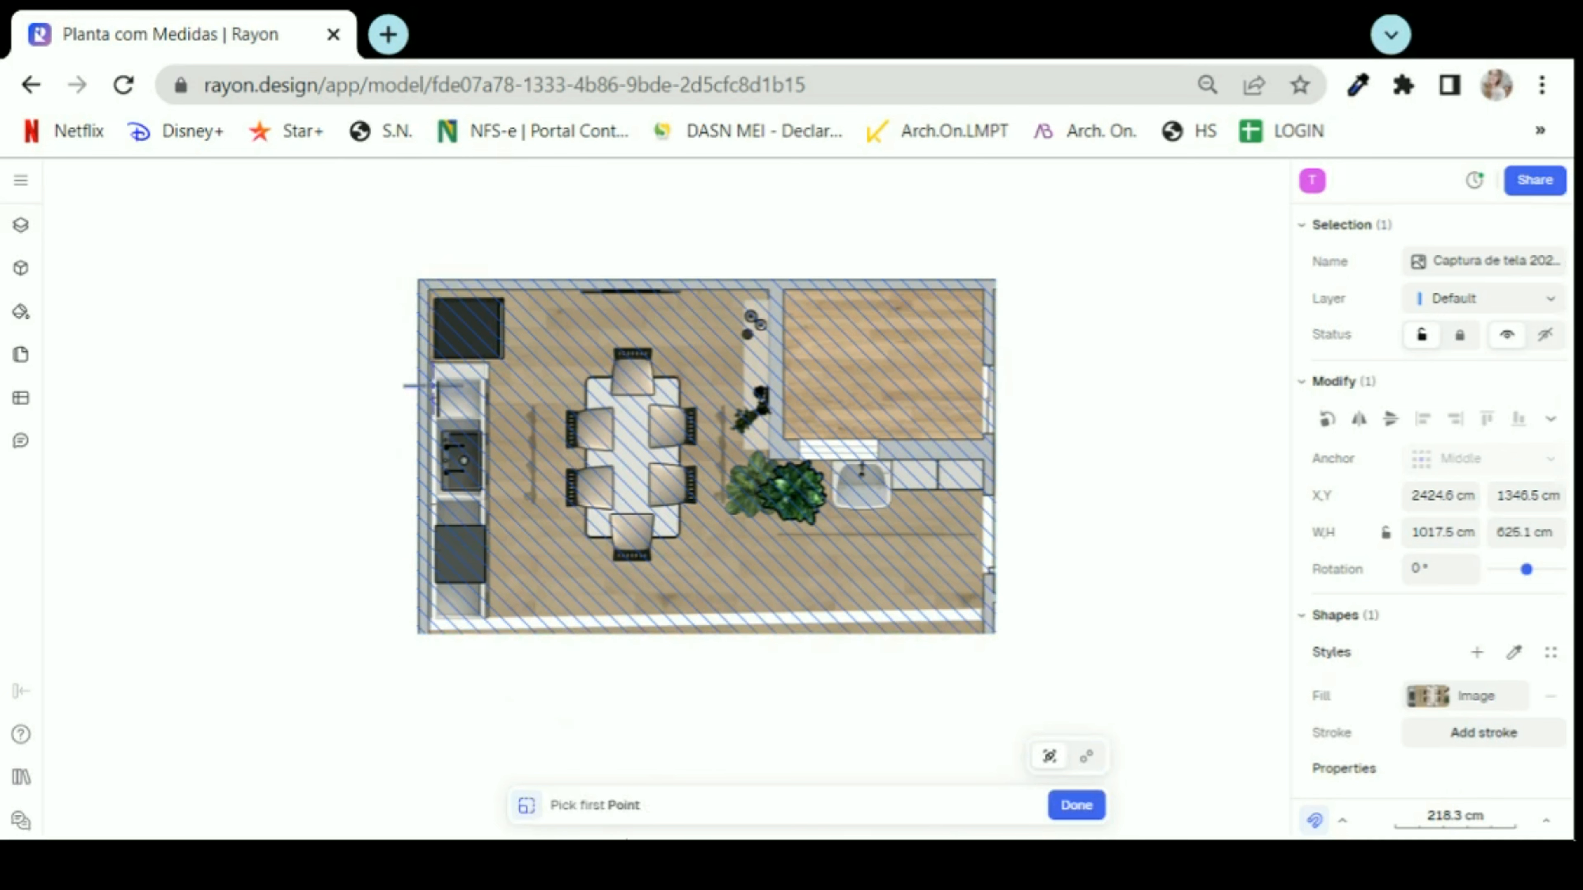
scroll(399, 293, up, 3)
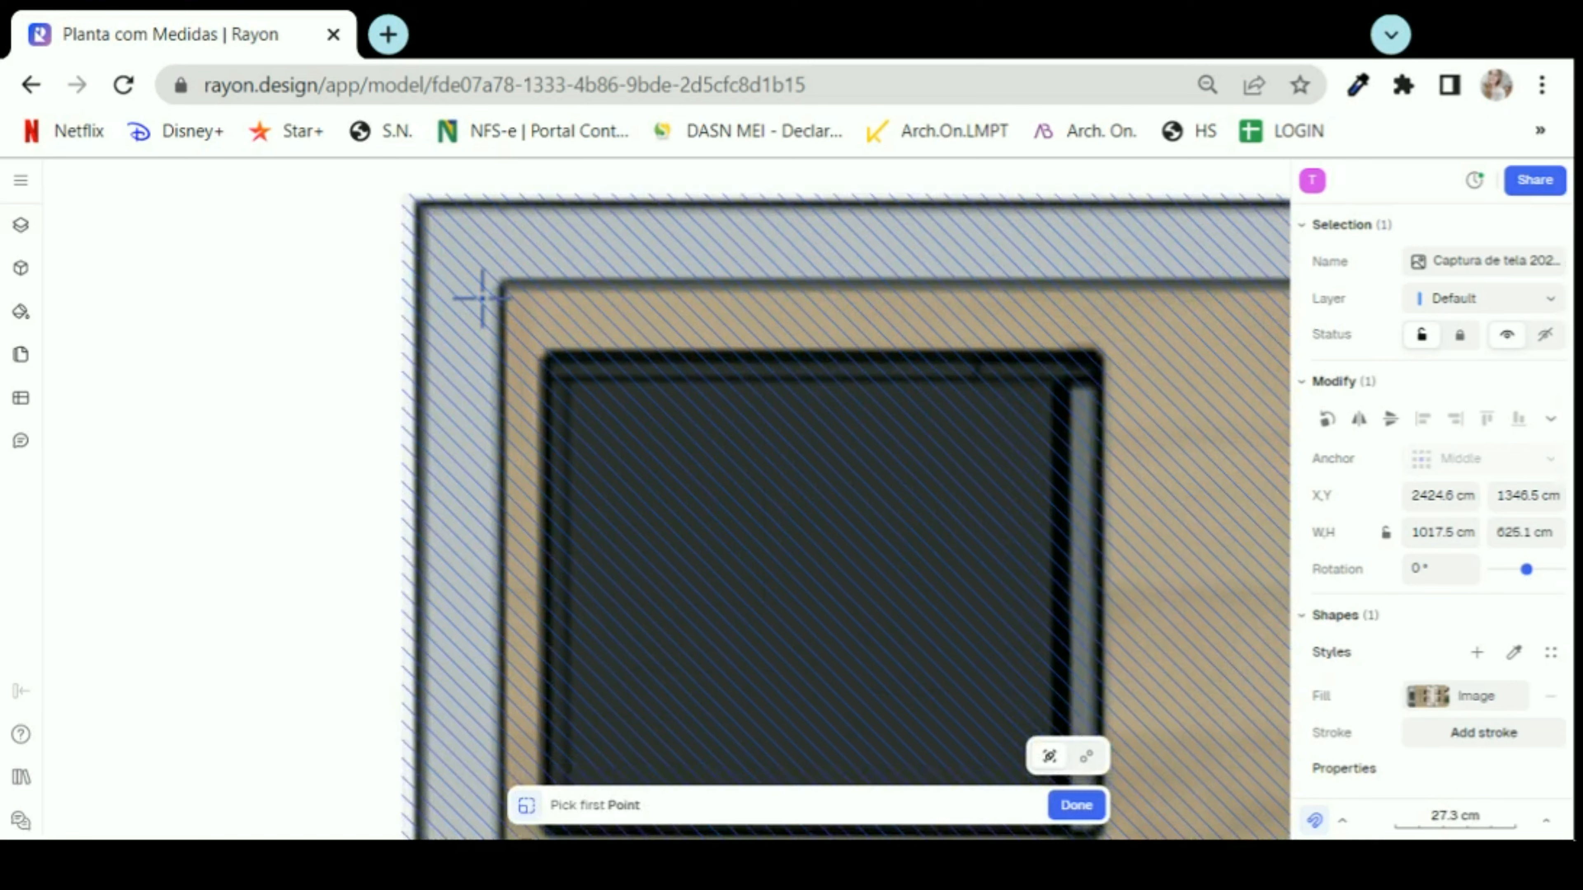
scroll(501, 284, down, 3)
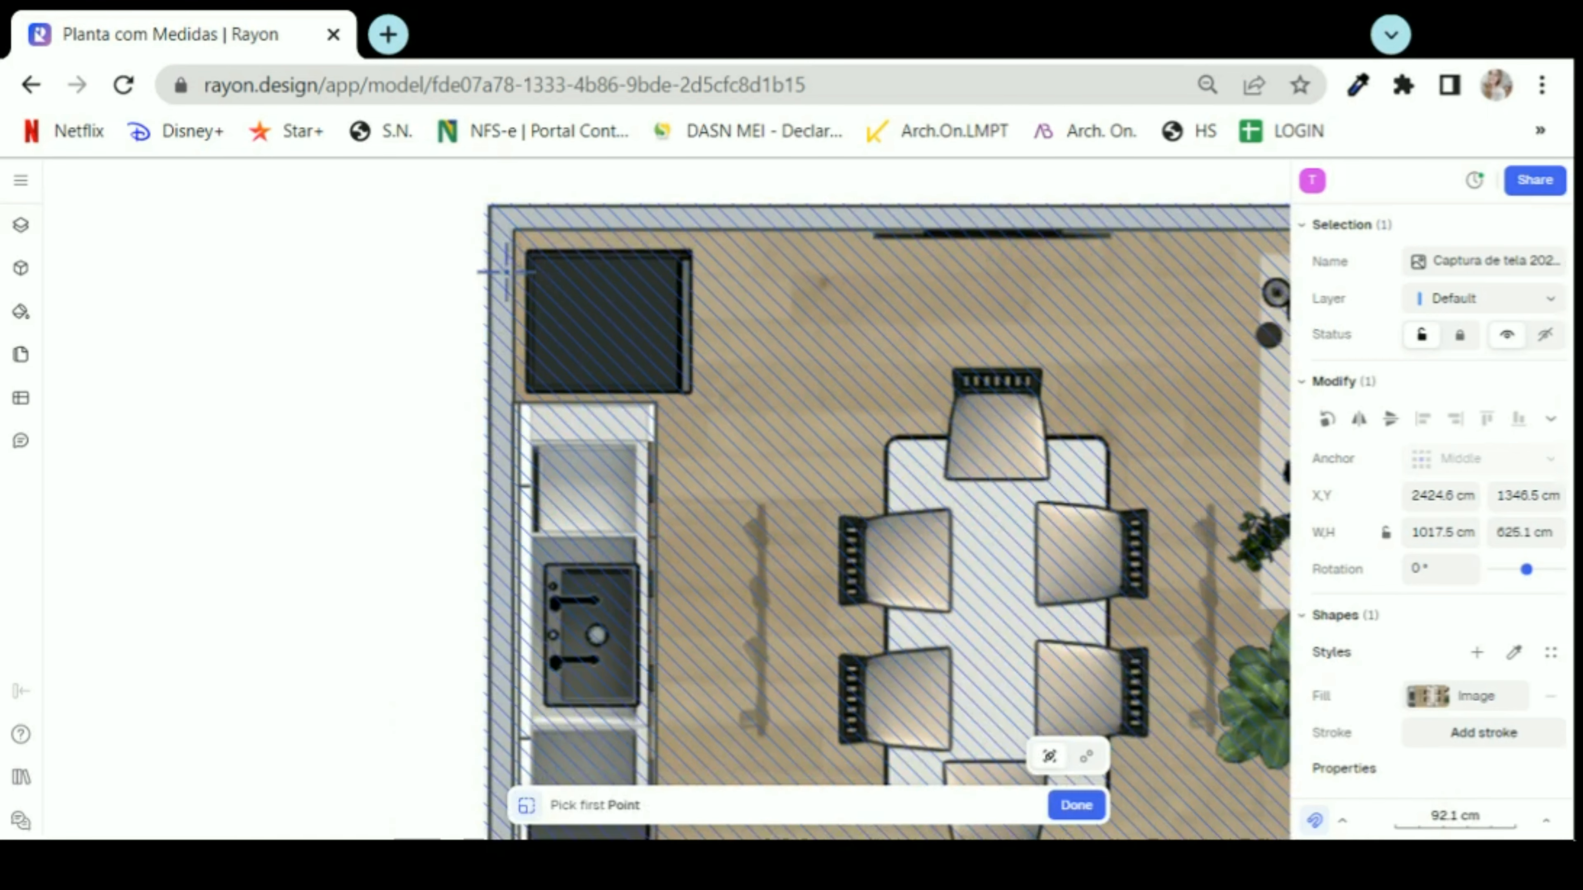
scroll(506, 271, down, 1)
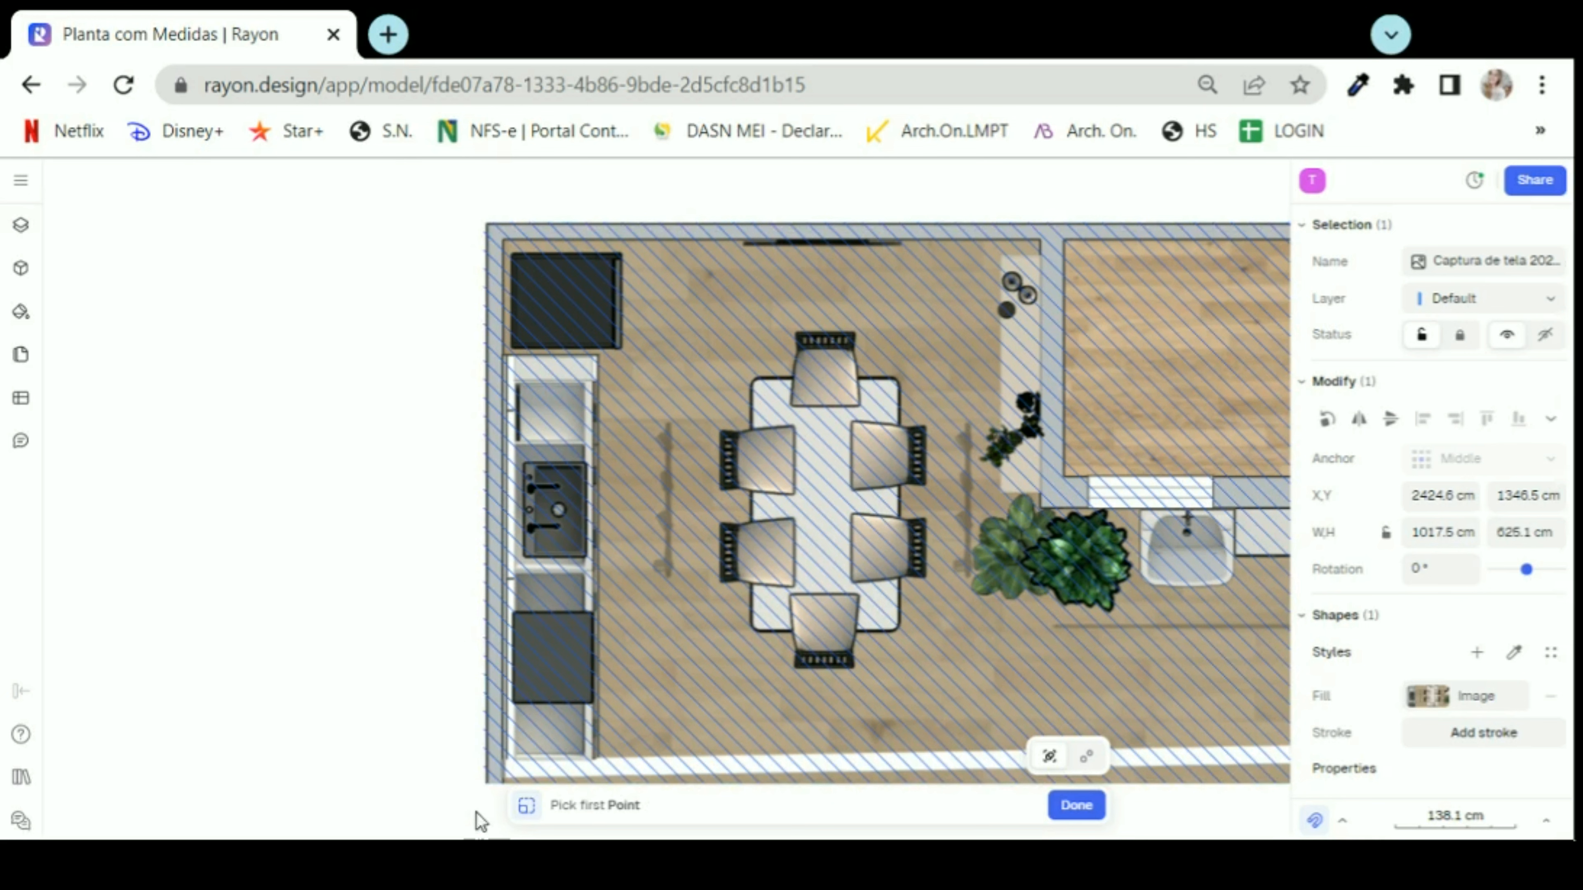
scroll(499, 237, up, 3)
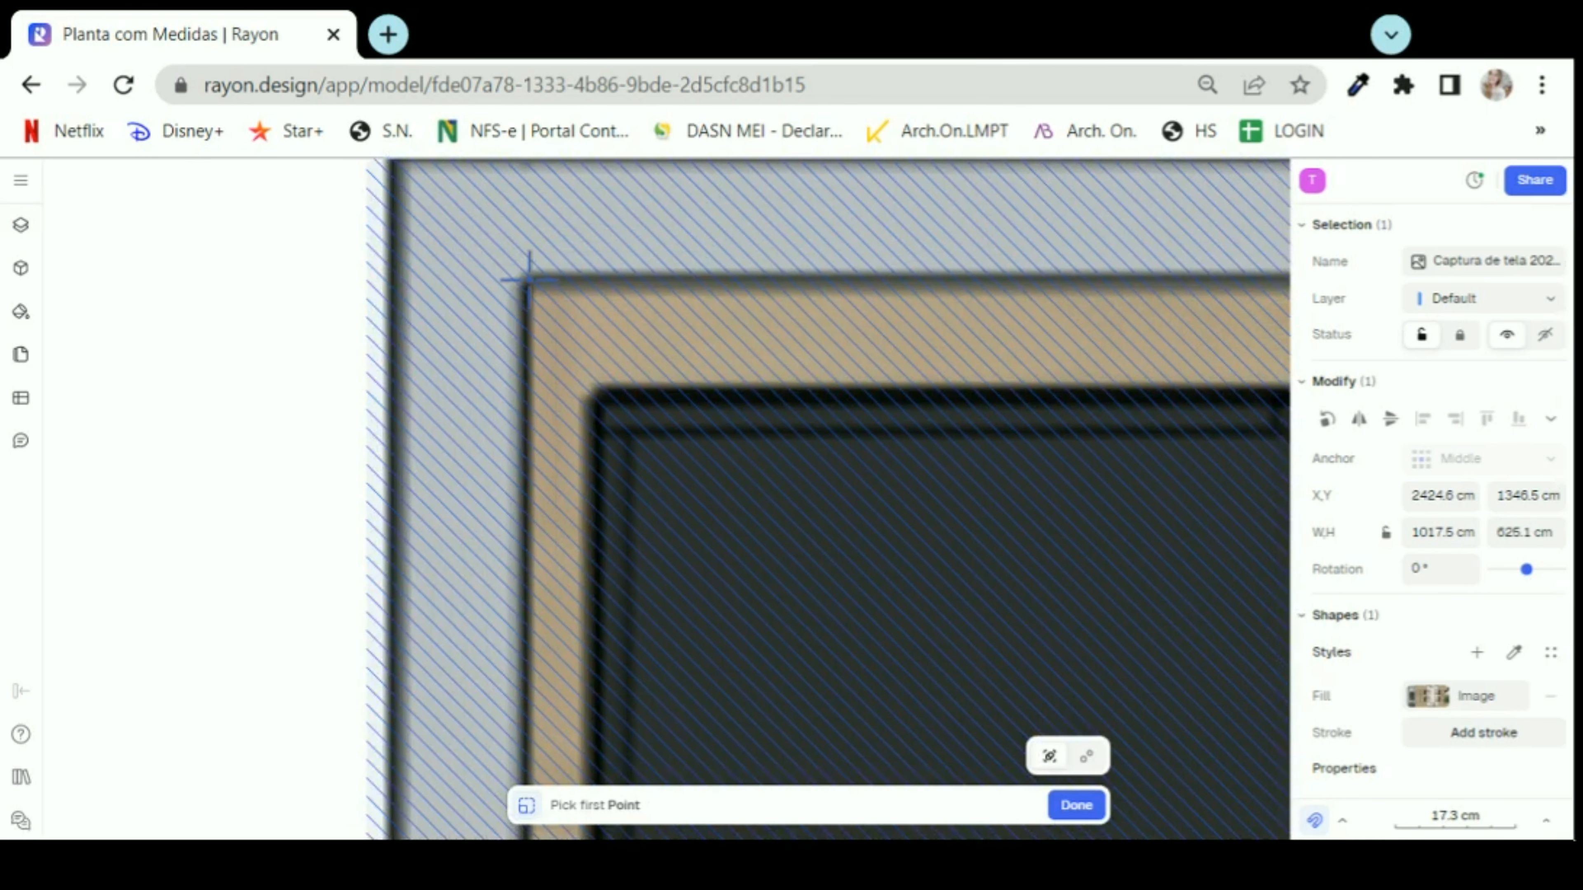
click(526, 279)
- Set the second reference point at the lower end of the kitchen-side inner wall and scale that distance to 330 cm
scroll(542, 249, down, 4)
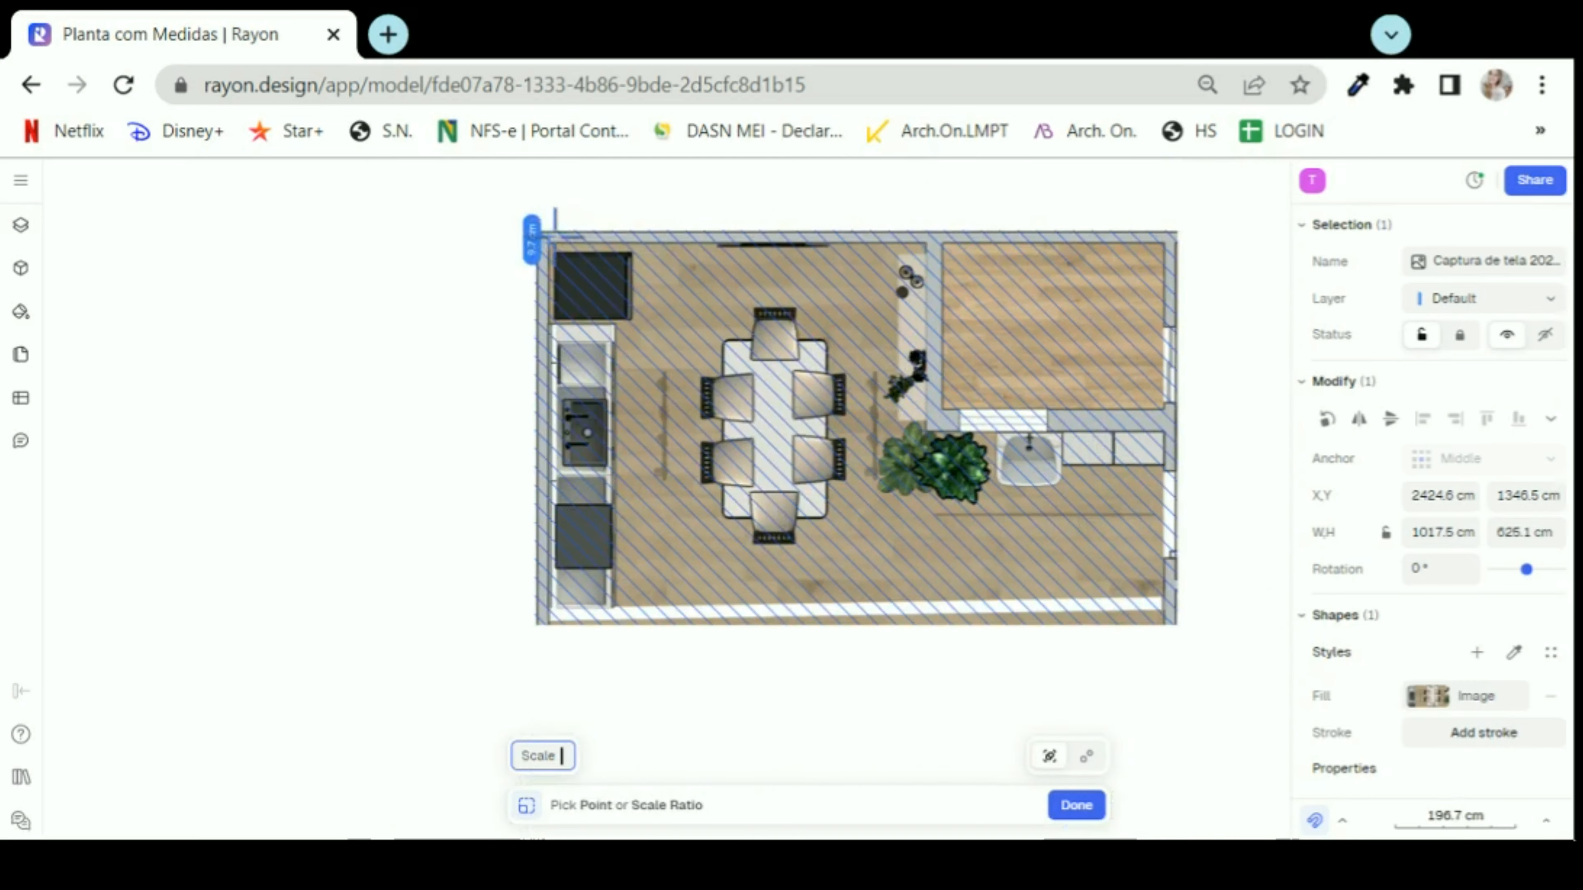
scroll(548, 506, up, 4)
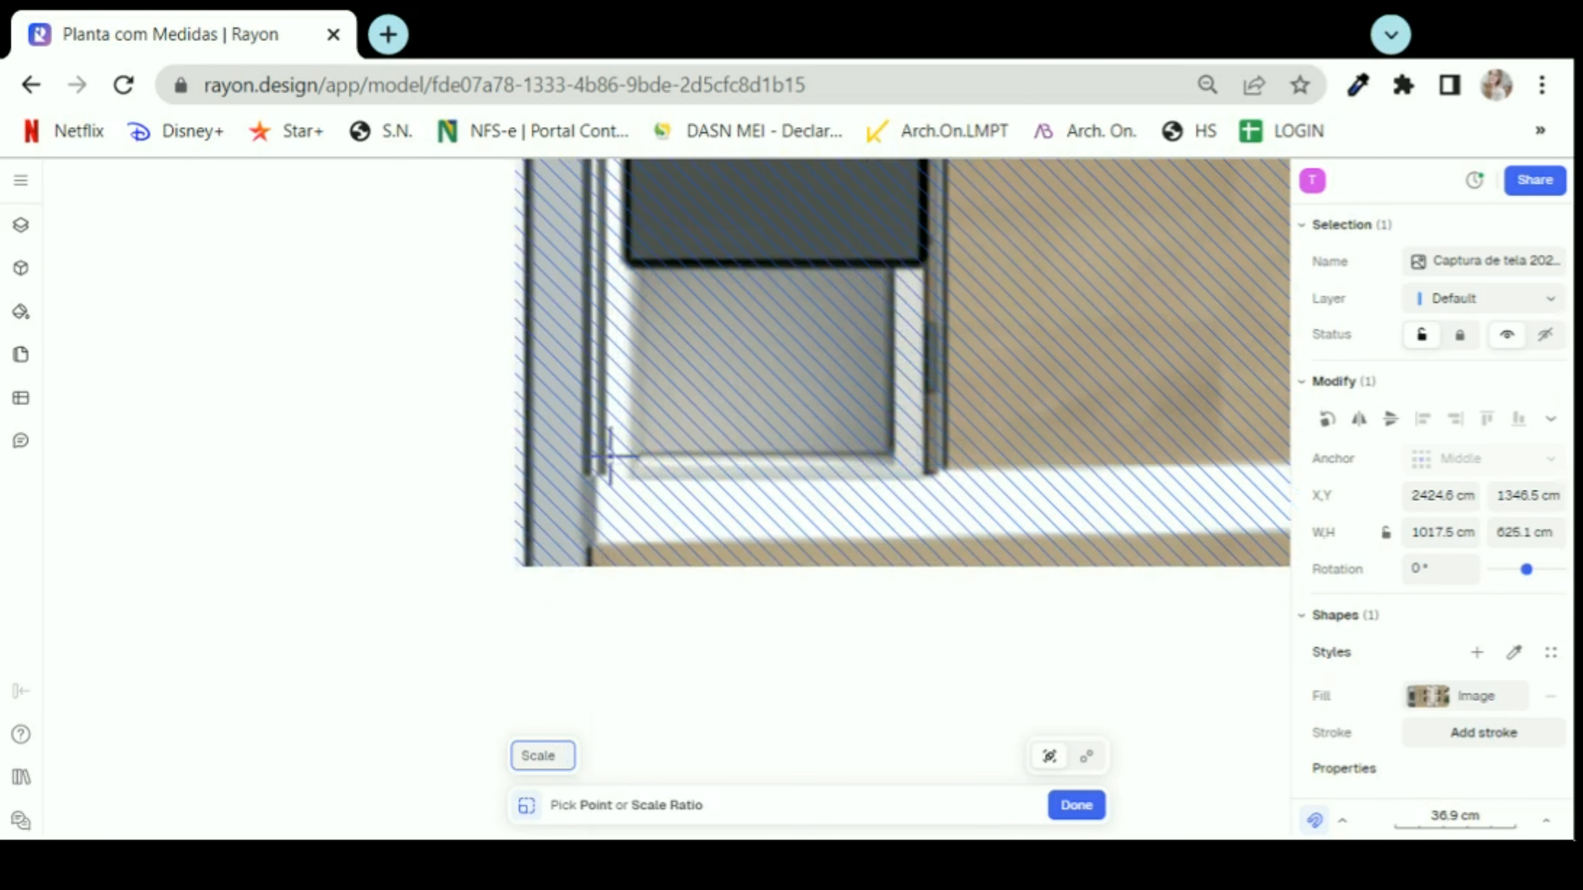
scroll(586, 463, up, 2)
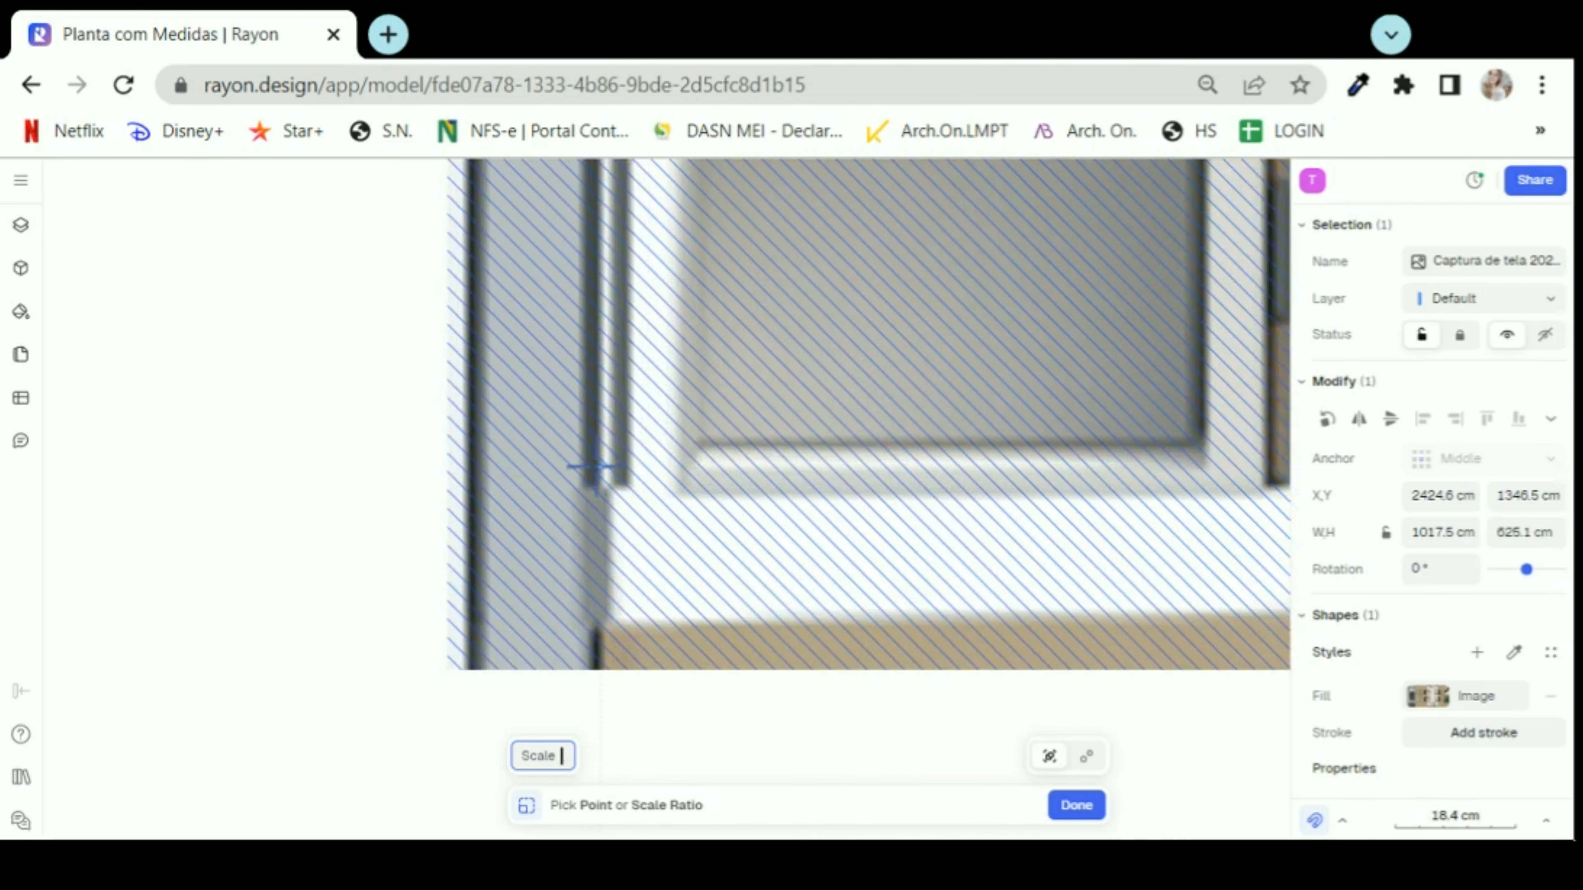
click(598, 467)
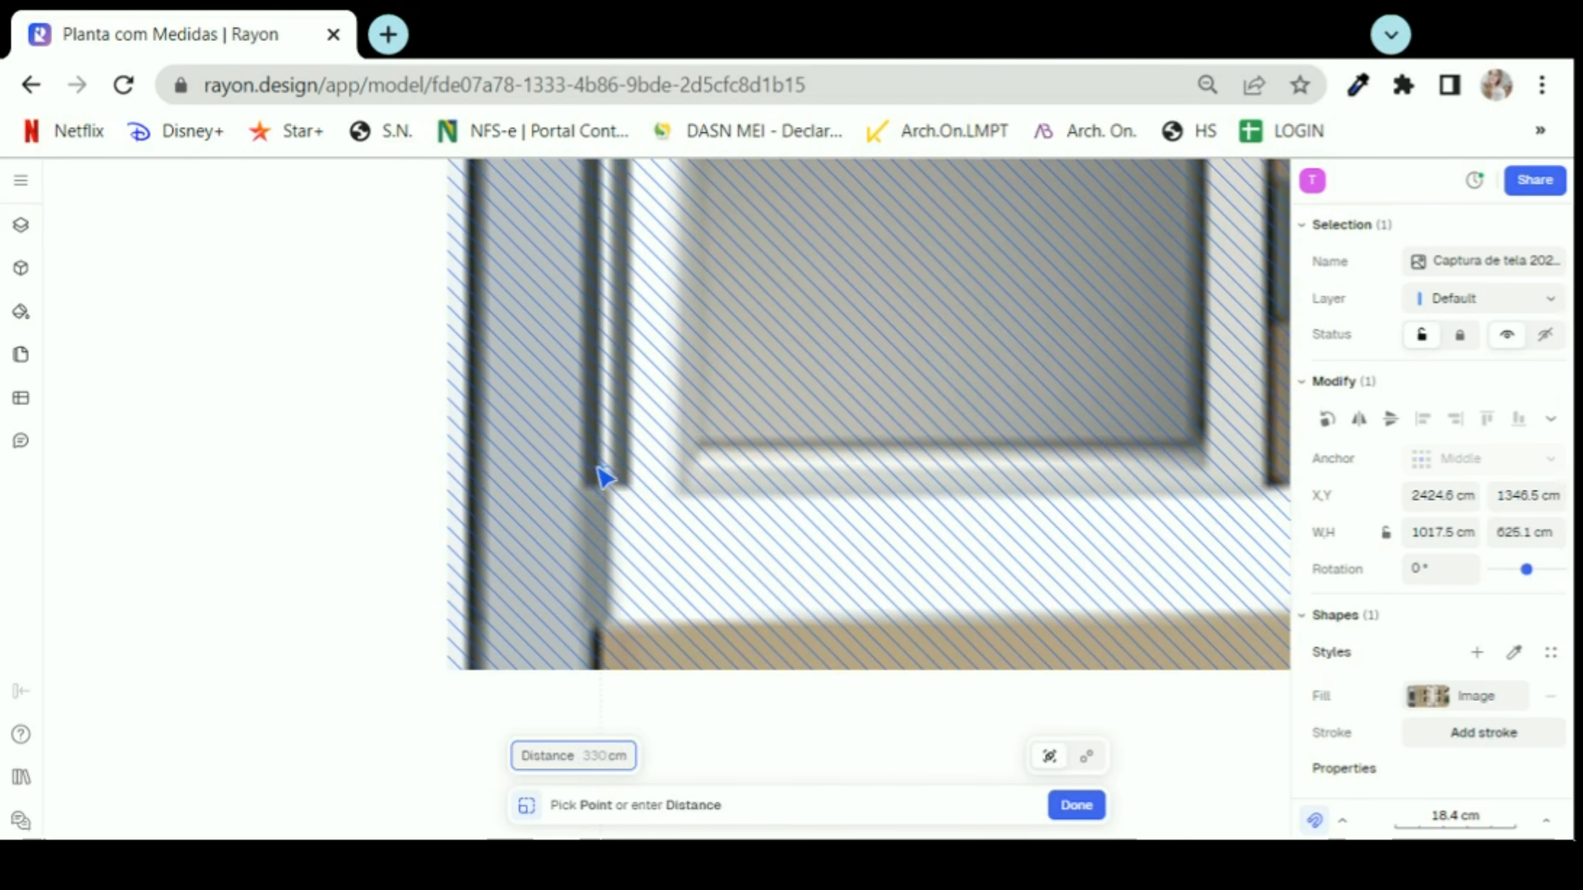
scroll(685, 592, down, 5)
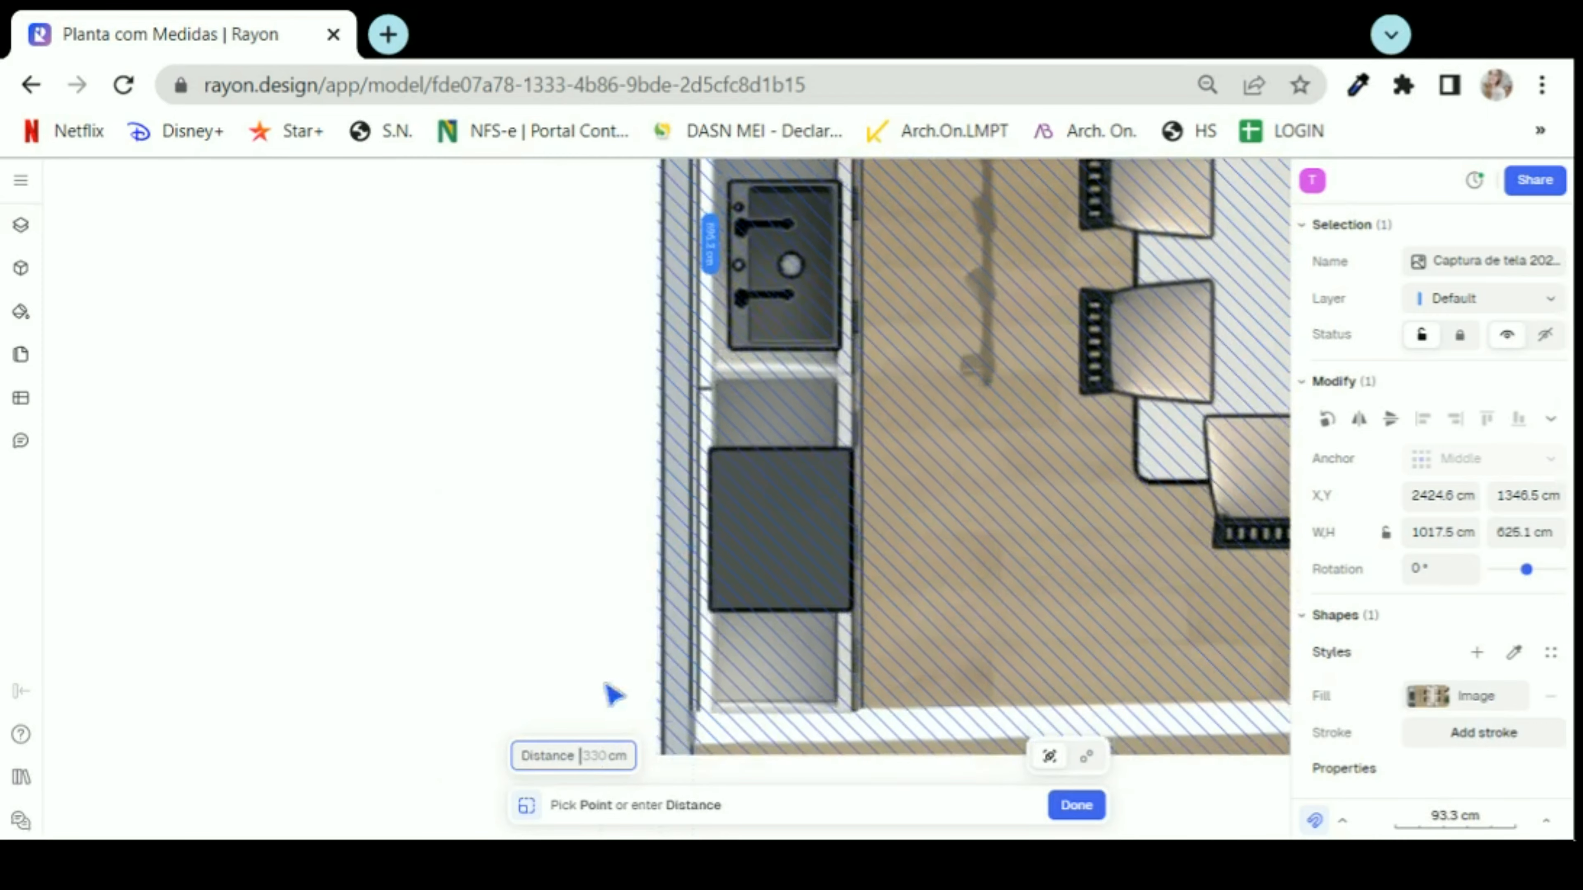
scroll(549, 521, down, 1)
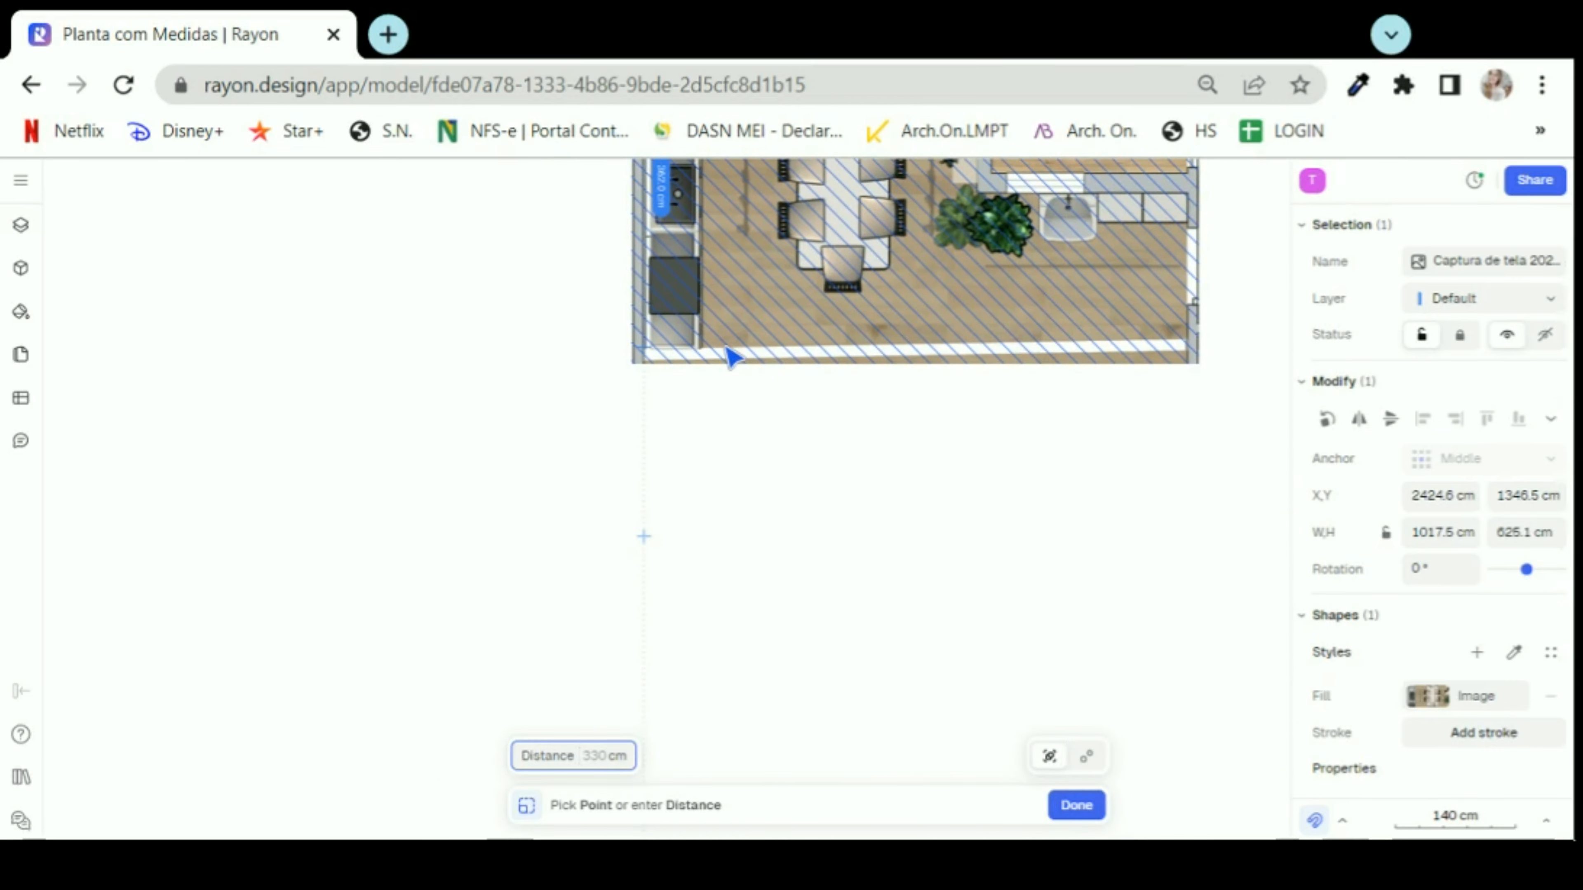
text(3)
key(Return)
scroll(642, 723, down, 3)
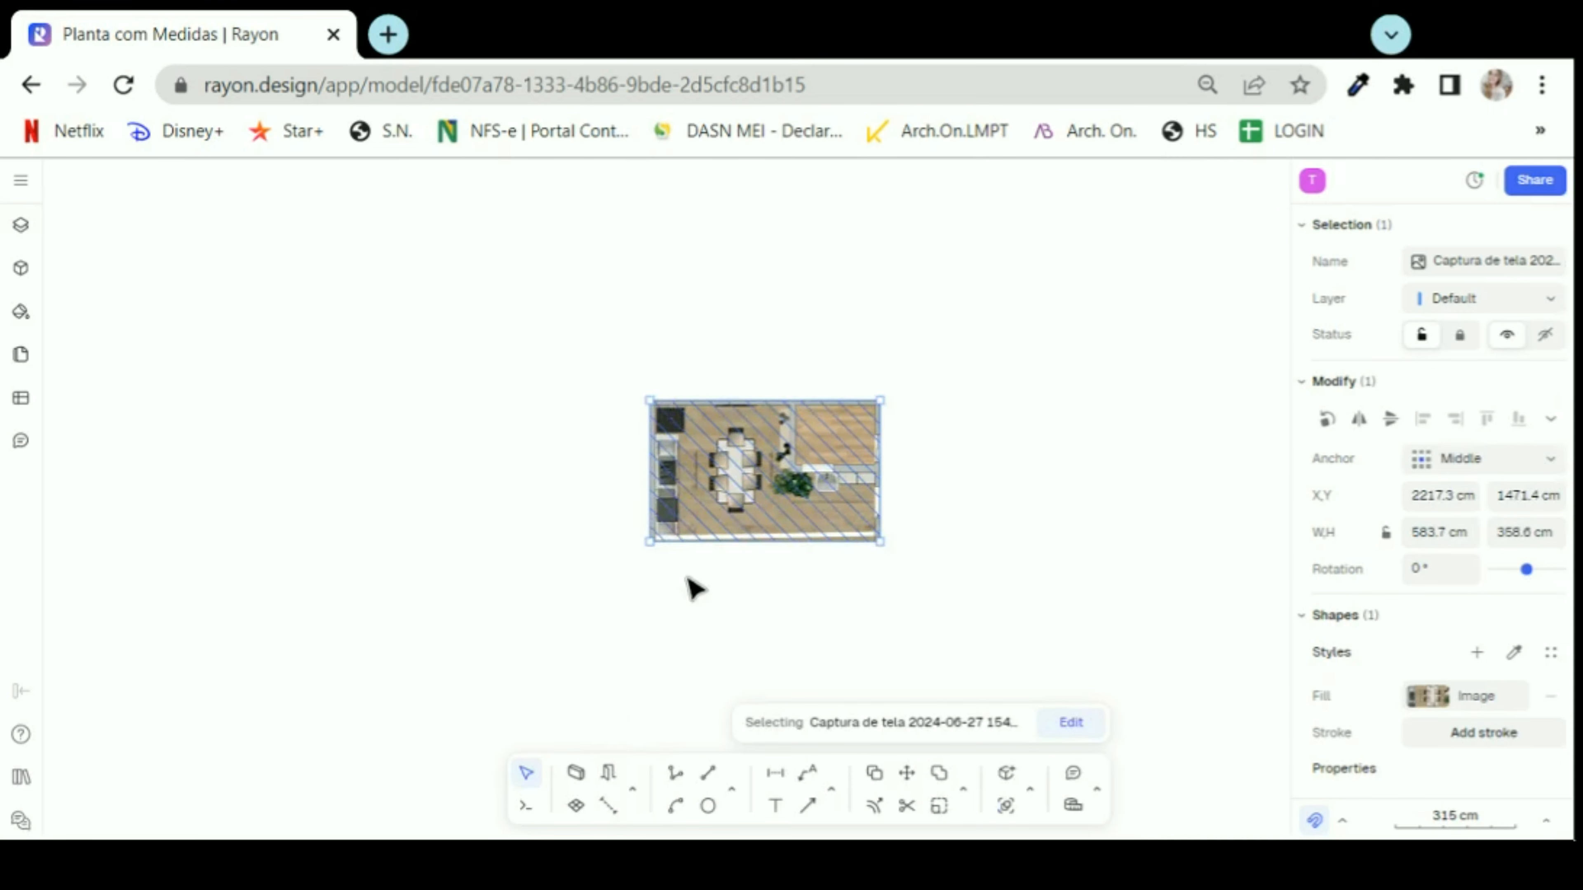
- Start a dimension on the scaled floor plan at the inner wall corner beside the refrigerator
scroll(691, 586, up, 5)
click(548, 652)
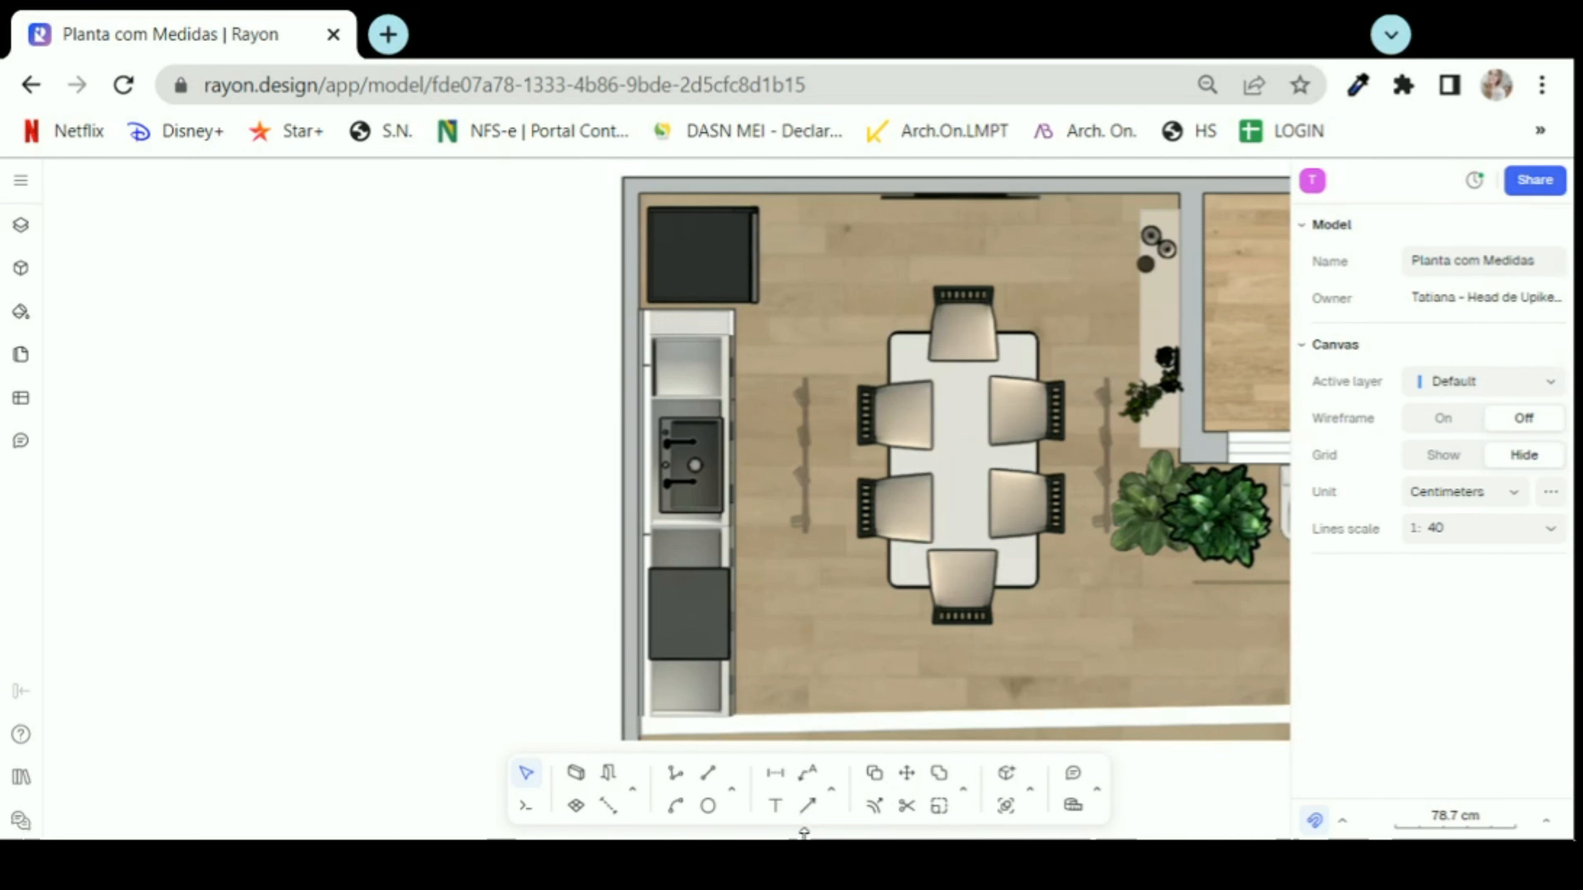
click(777, 777)
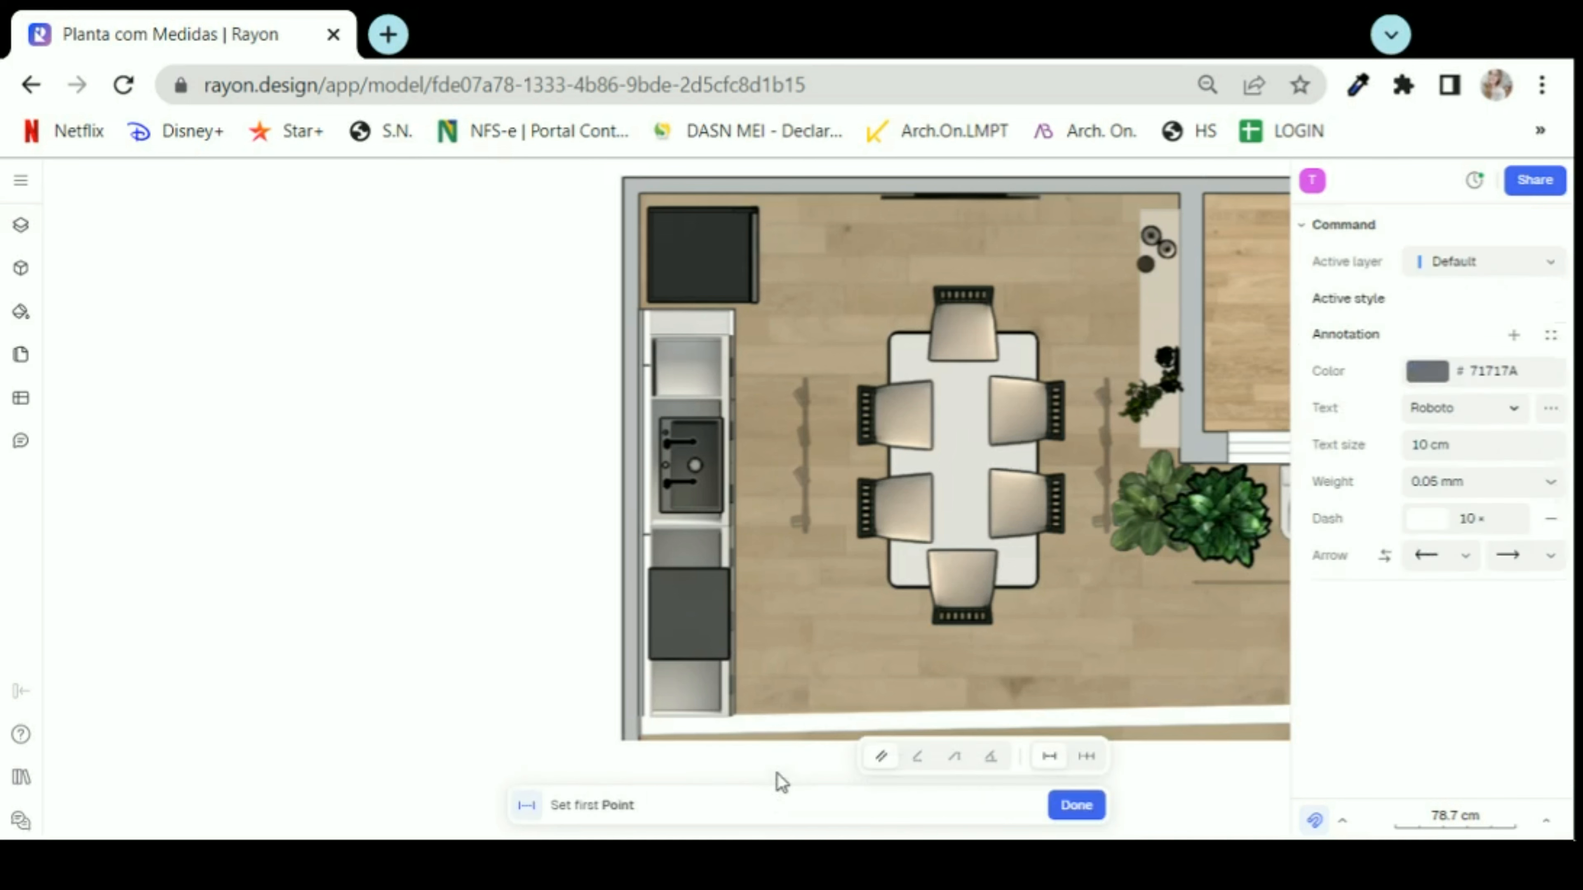
scroll(378, 514, down, 2)
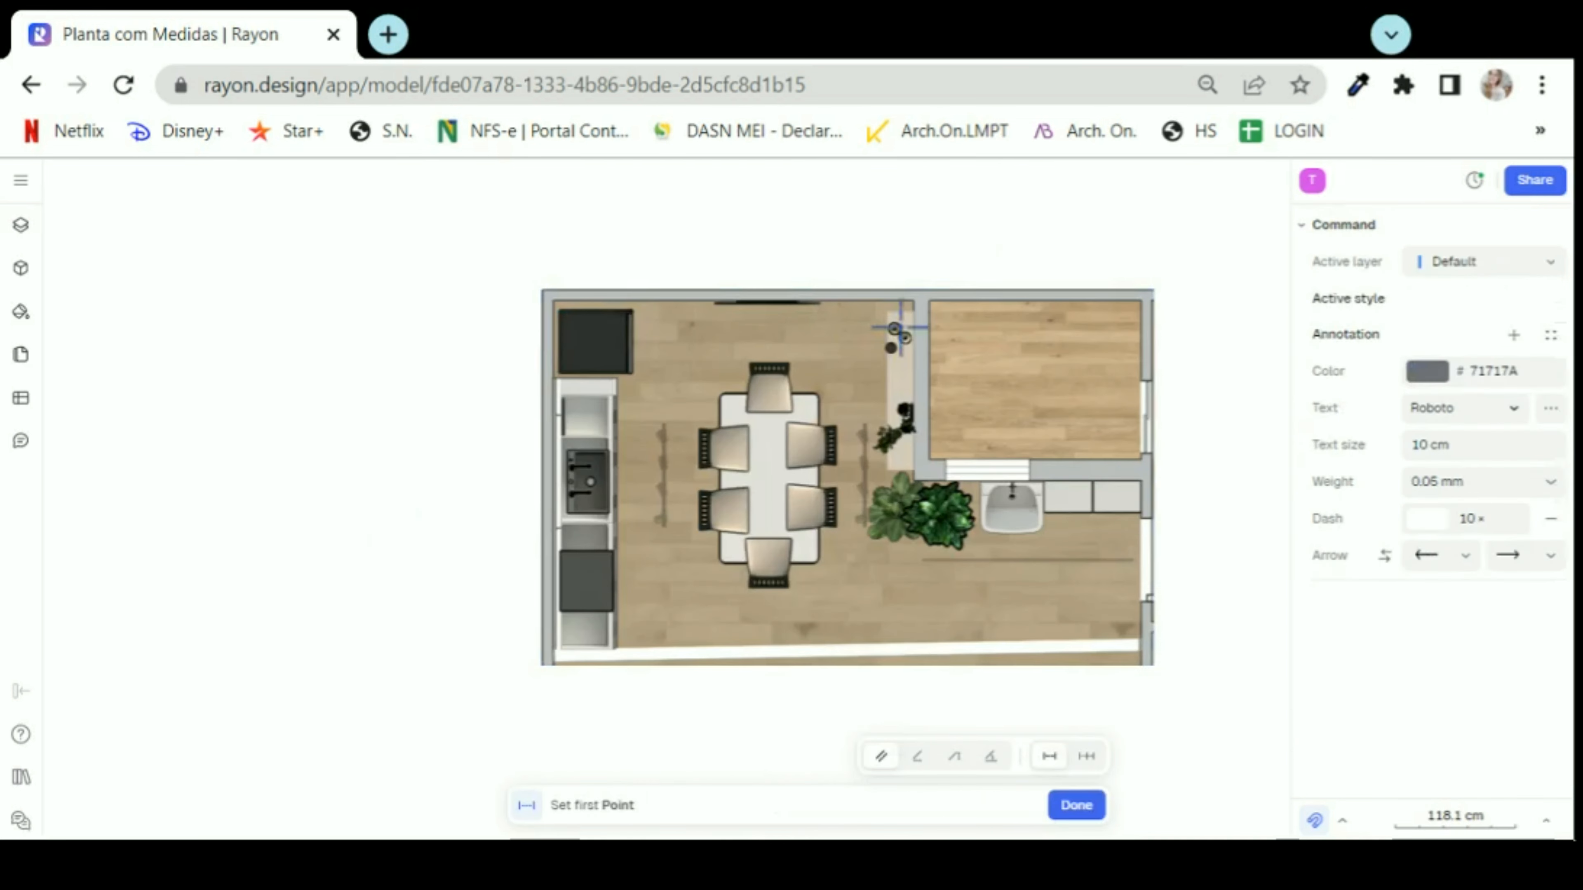
scroll(590, 288, up, 3)
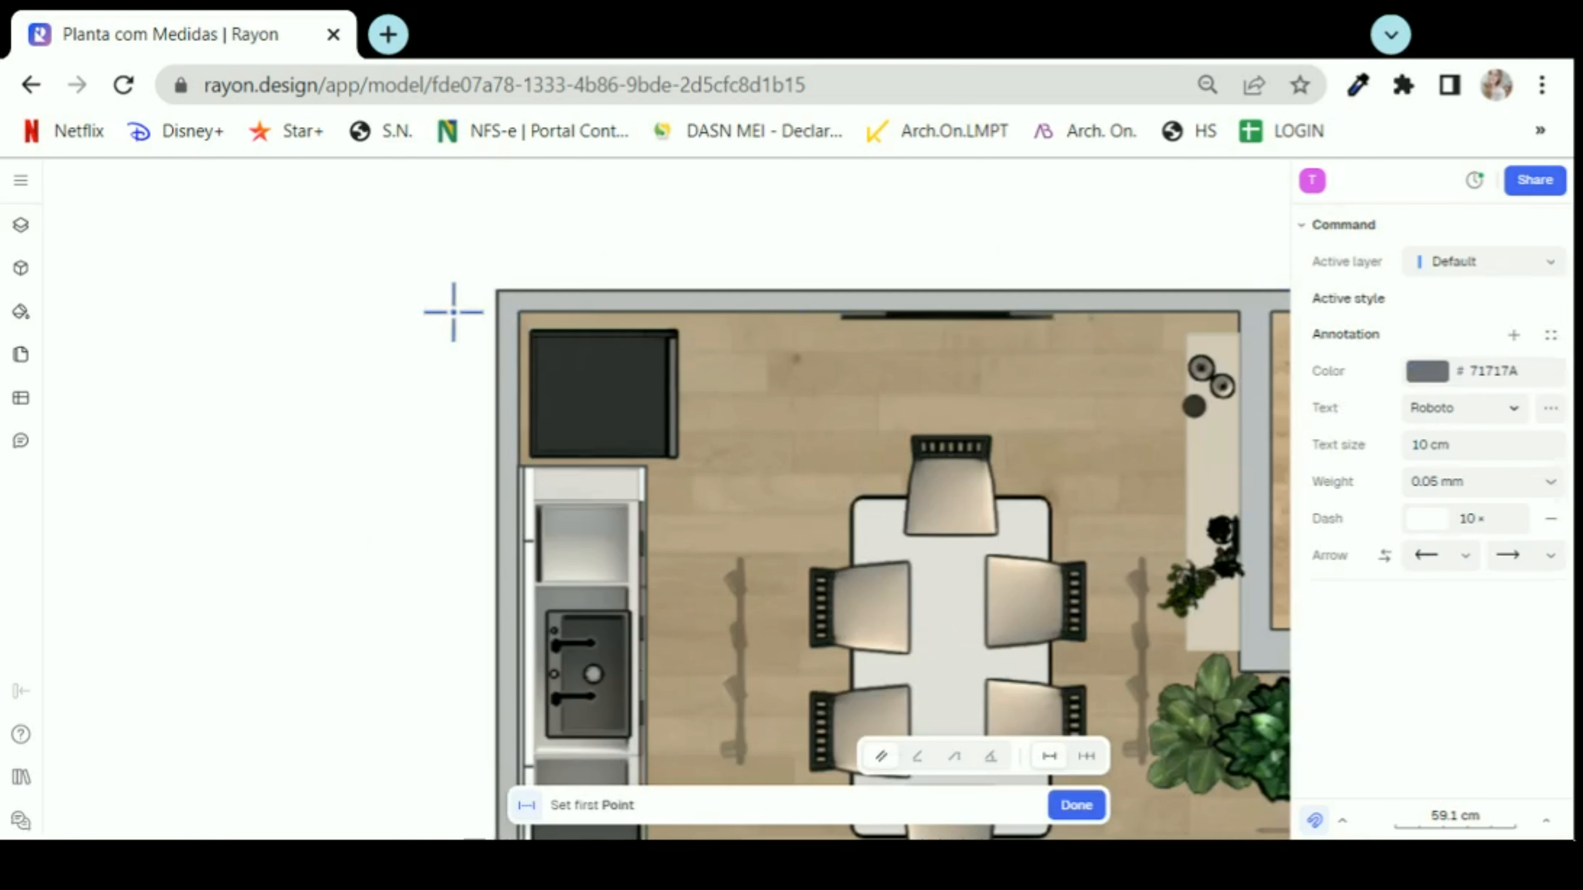
scroll(516, 296, up, 6)
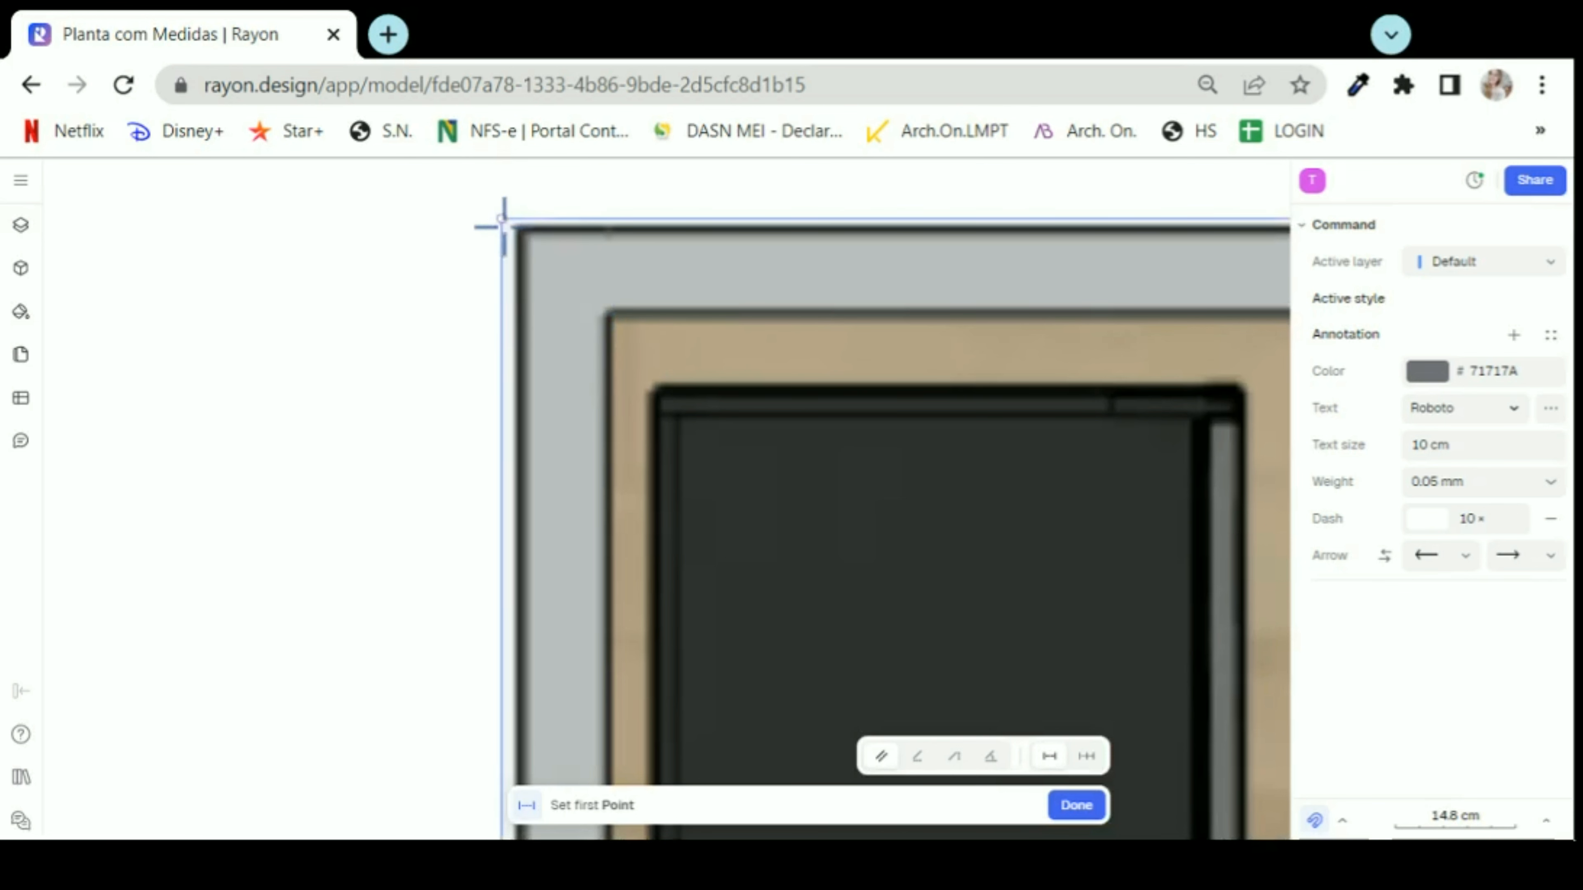
scroll(614, 319, up, 3)
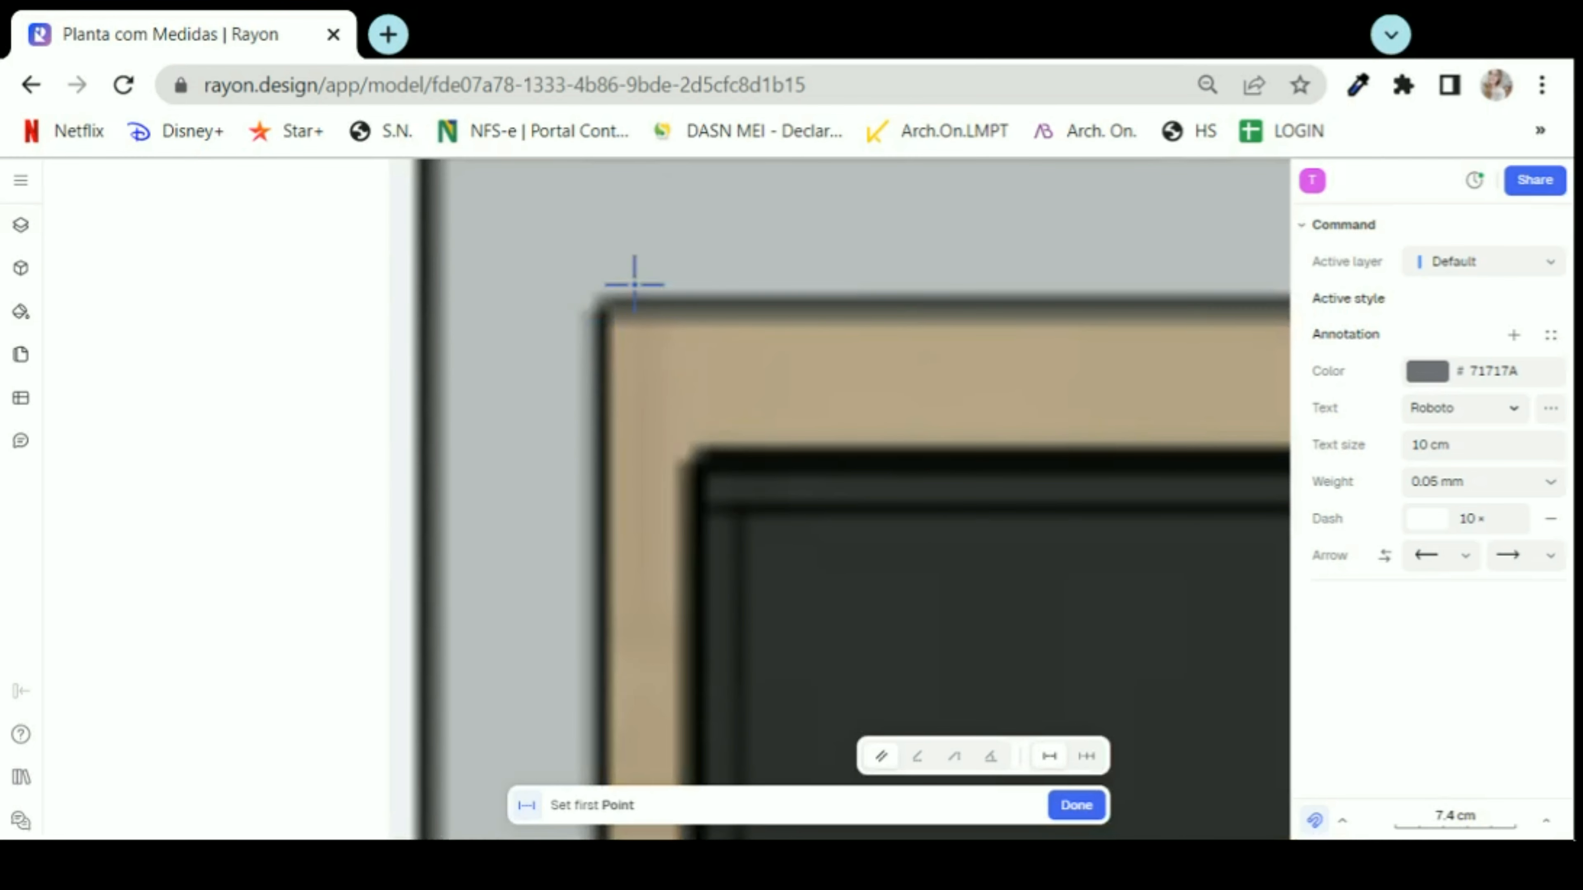
click(607, 307)
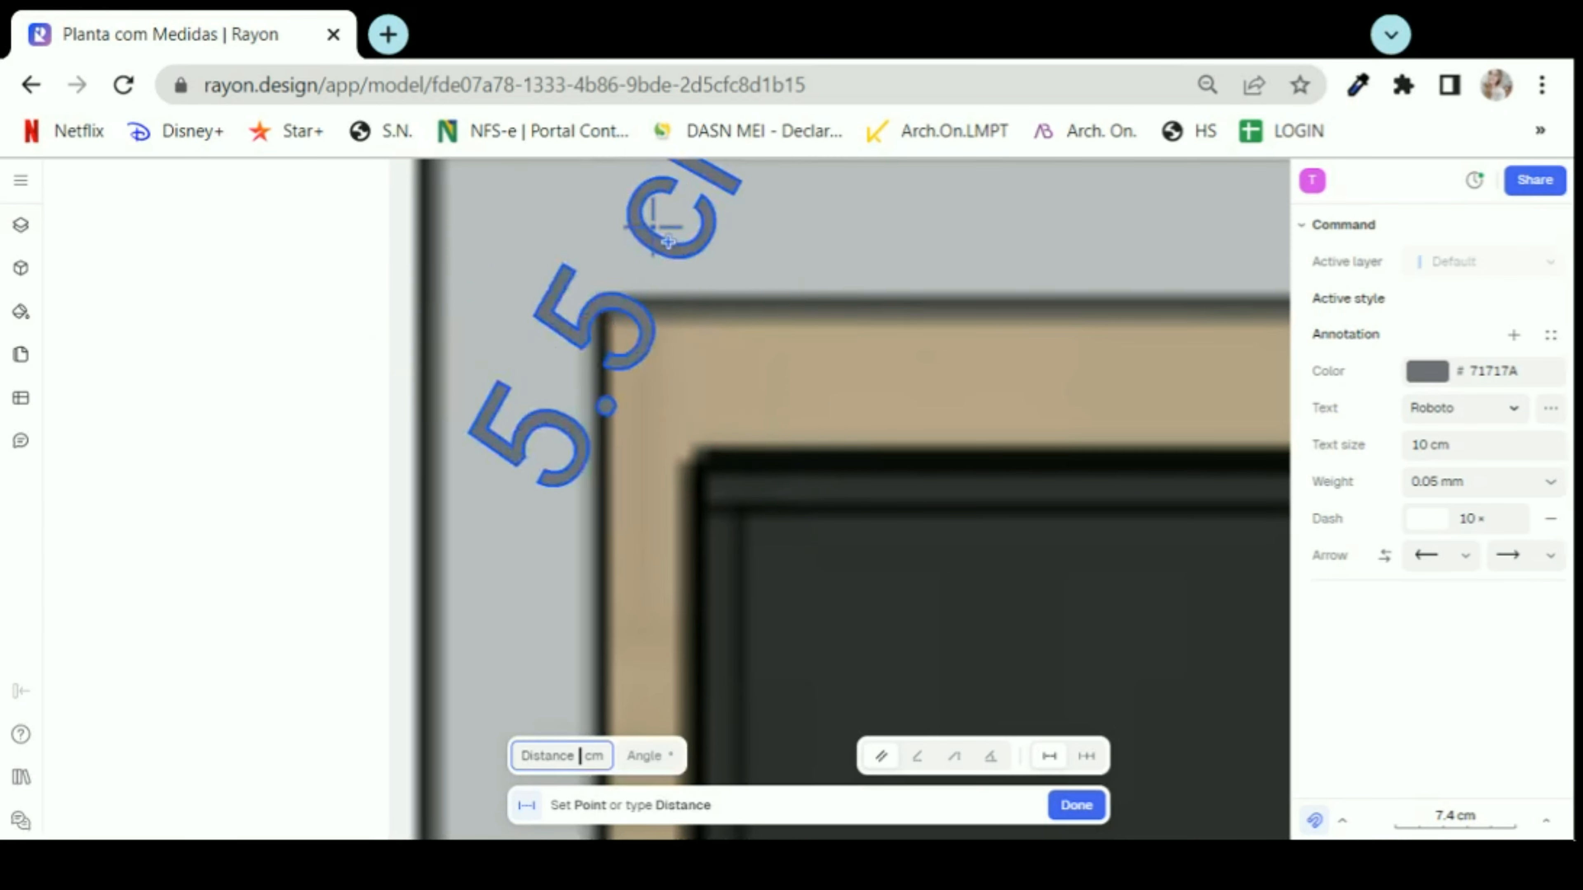
- End the dimension at the lower end of the kitchen-side inner wall and place it just outside the wall
scroll(660, 212, down, 5)
scroll(611, 699, down, 2)
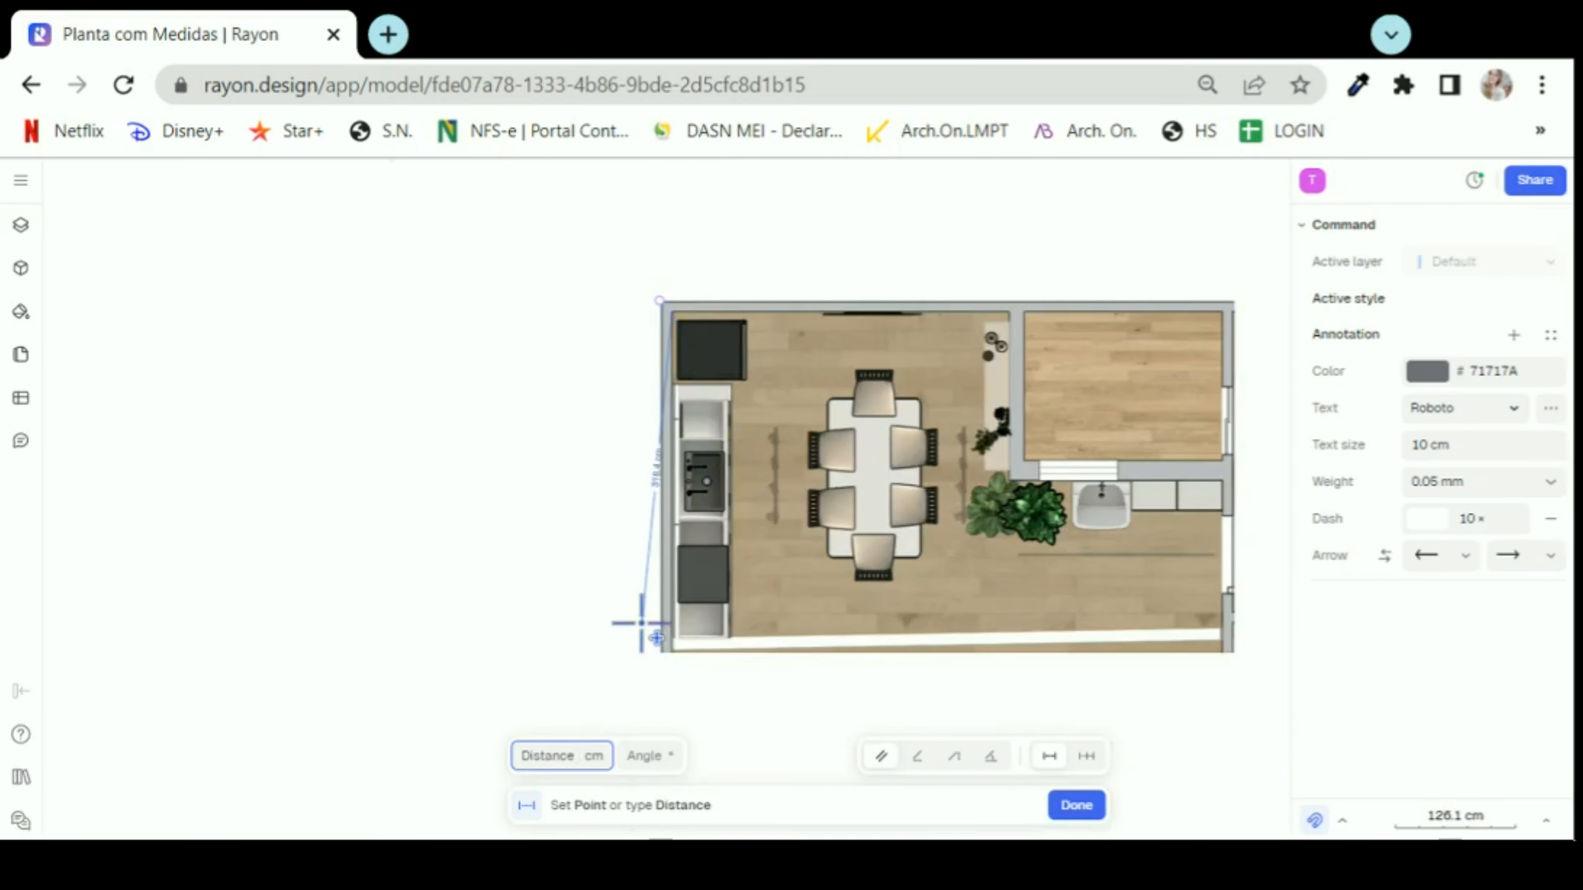
scroll(679, 658, up, 5)
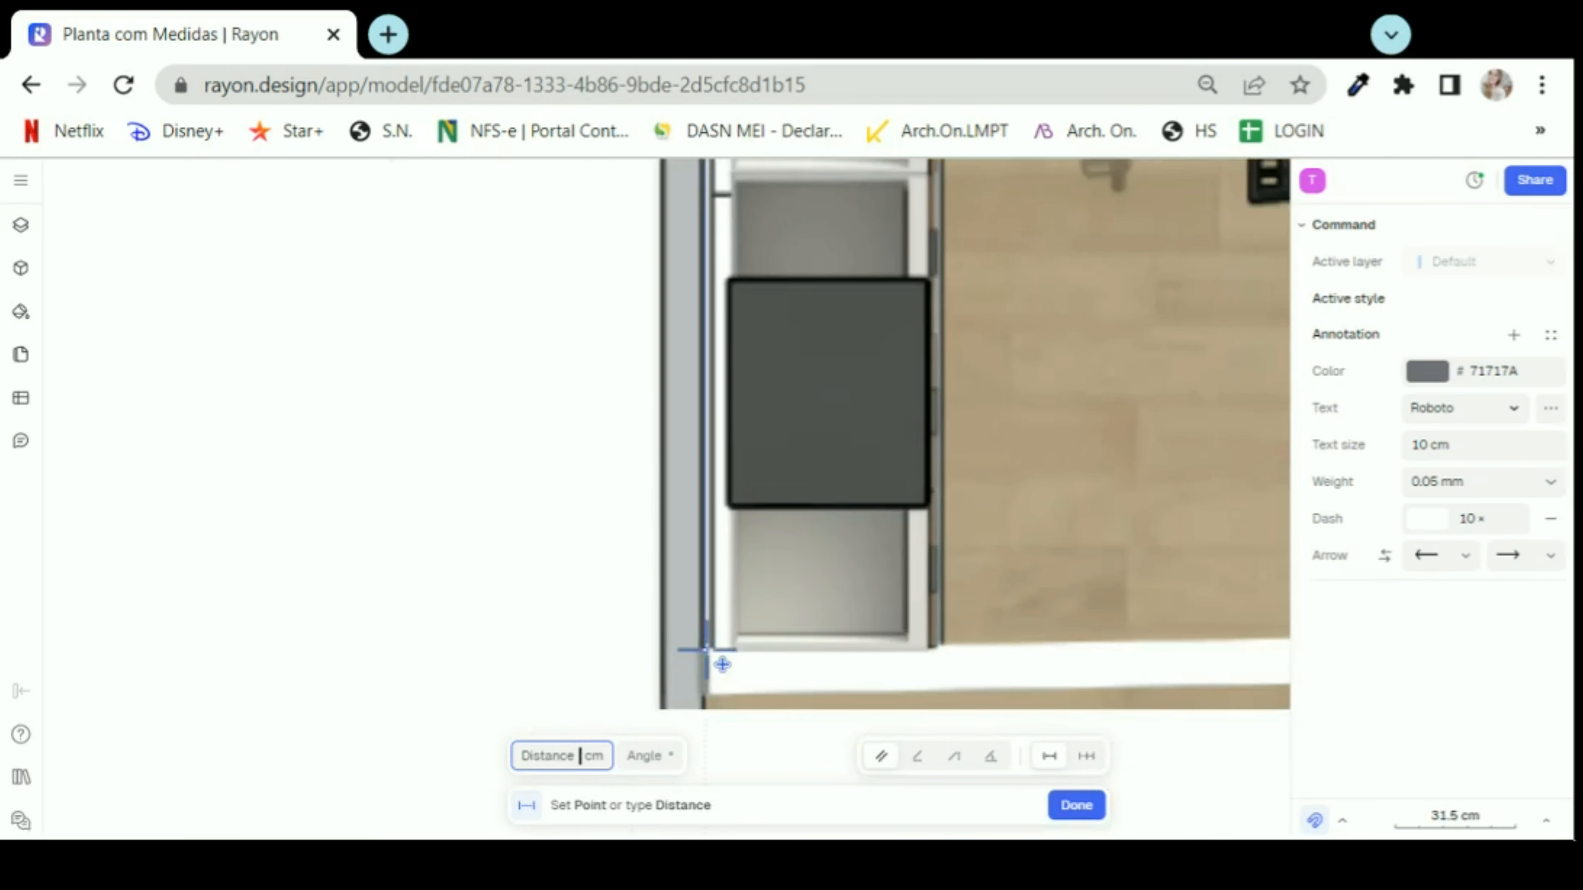
scroll(720, 665, down, 2)
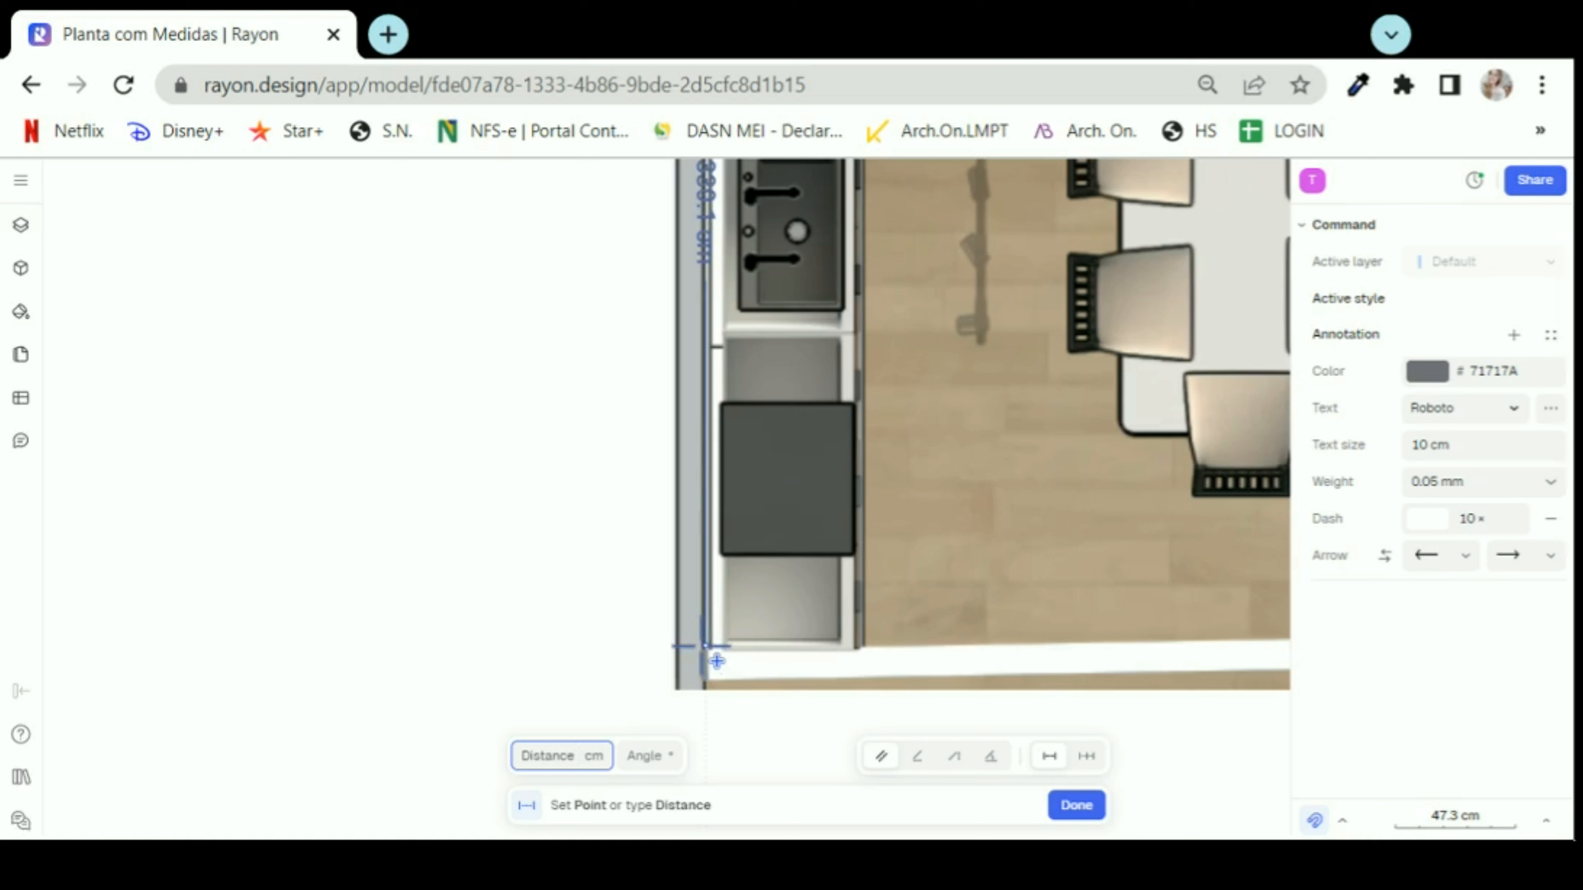
click(716, 659)
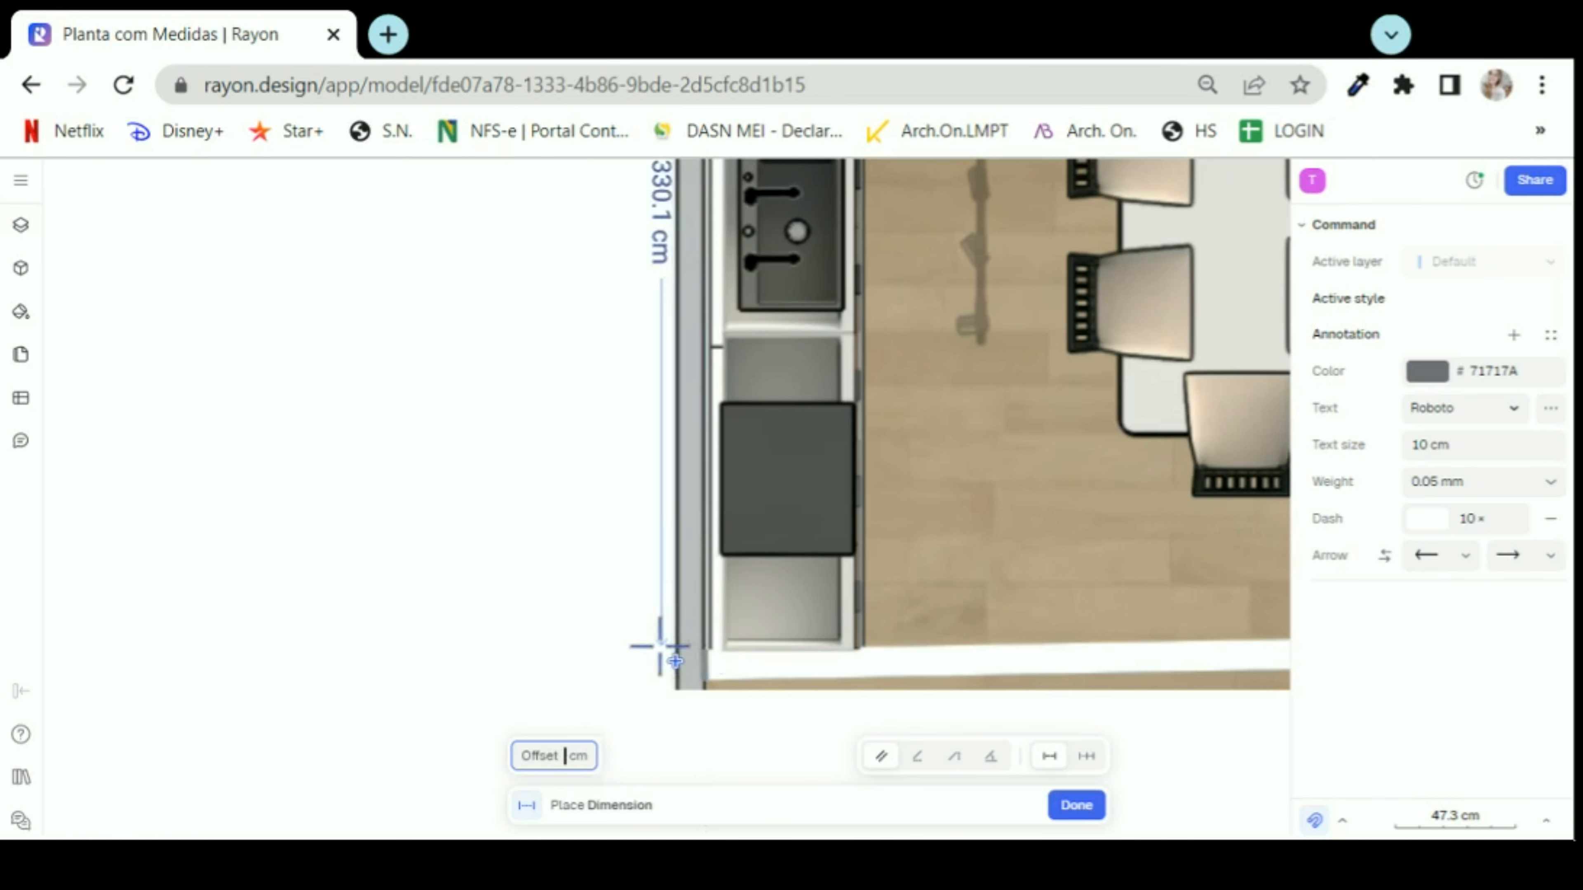
click(643, 642)
scroll(684, 717, down, 3)
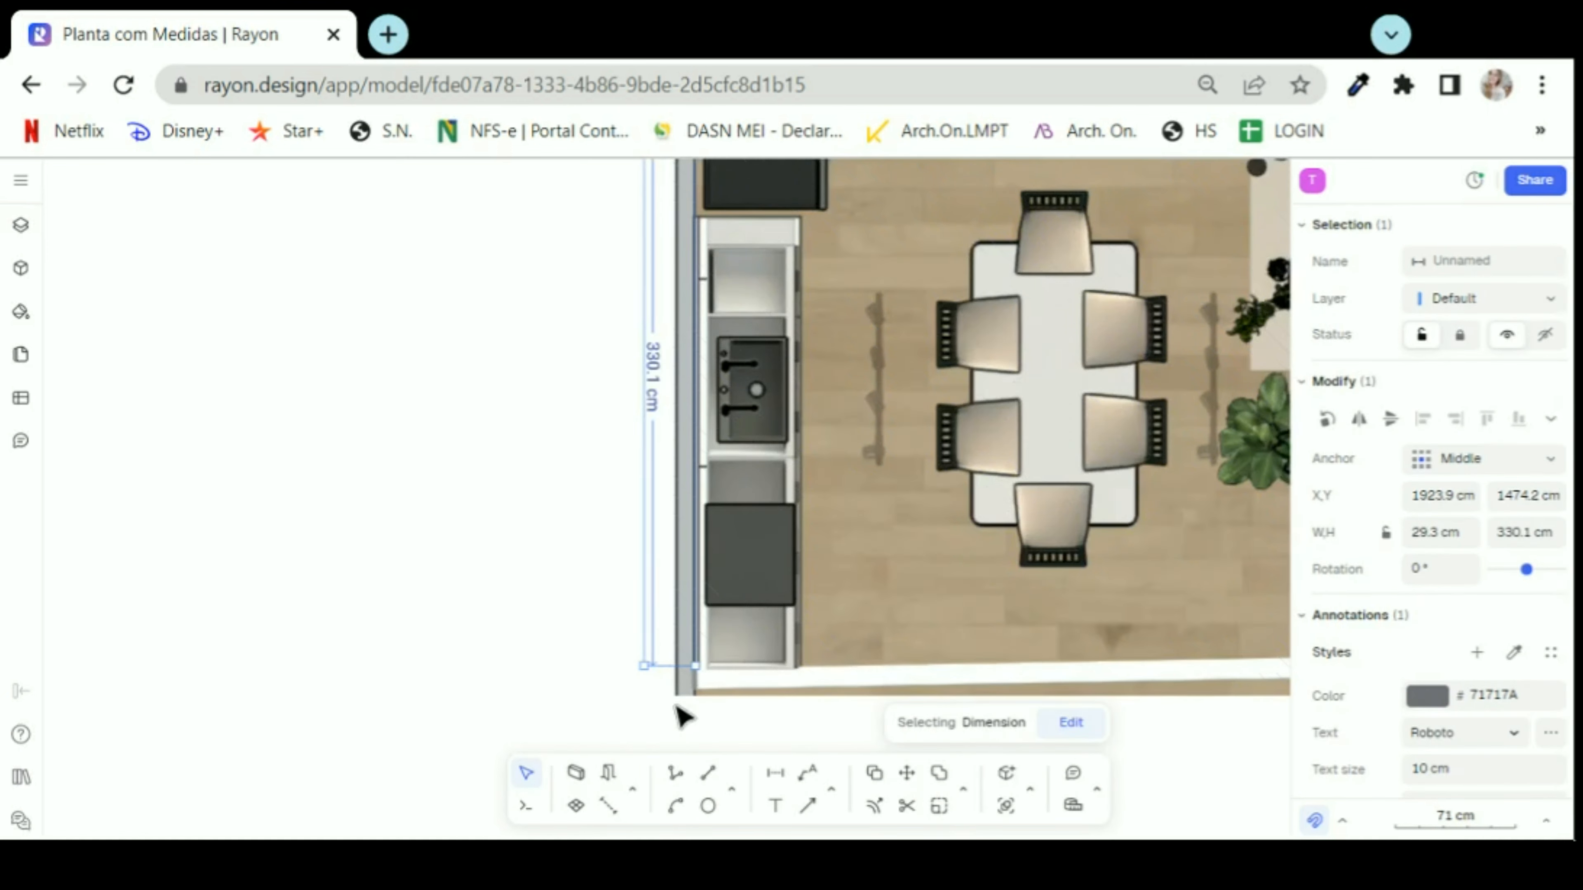
- Set the height of the kitchen-side wall dimension to 330 cm
double_click(648, 362)
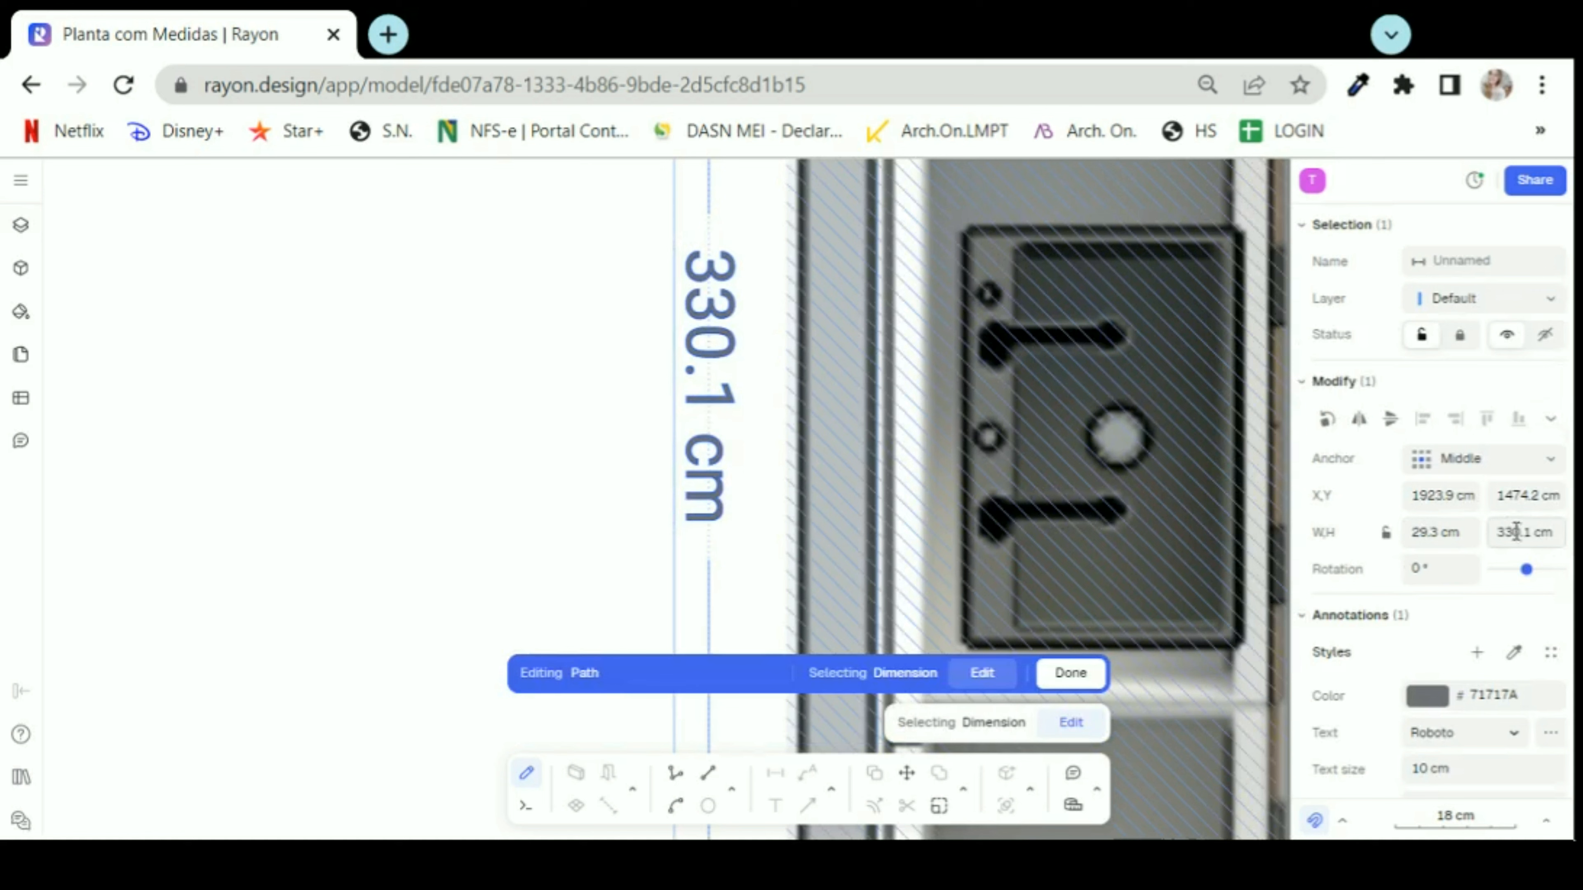
click(1532, 532)
key(BackSpace)
key(BackSpace)
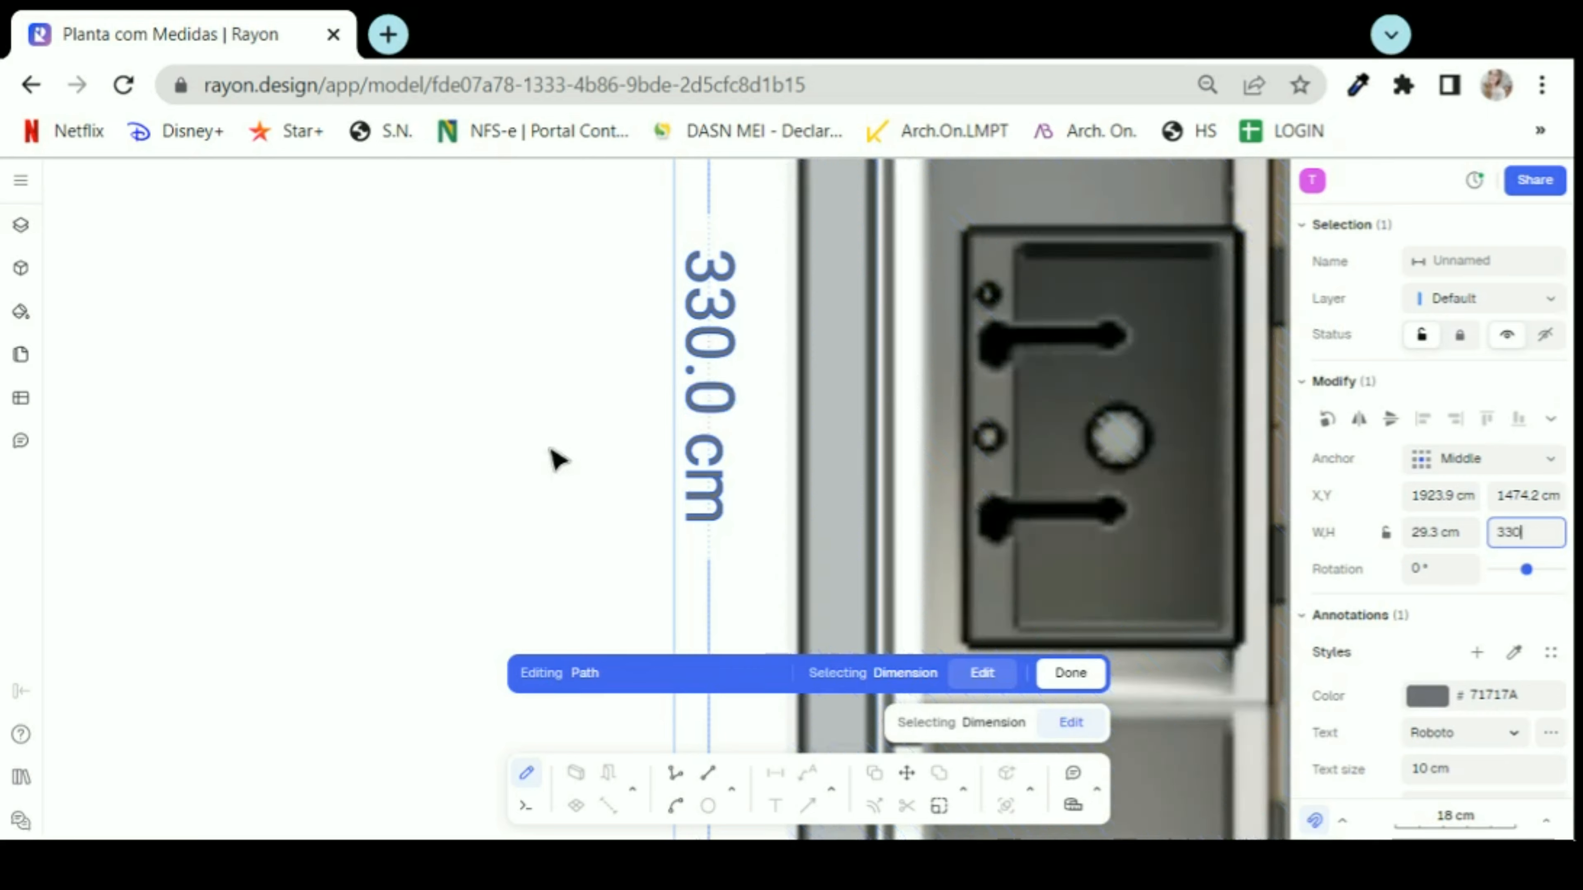
scroll(591, 449, down, 10)
click(542, 535)
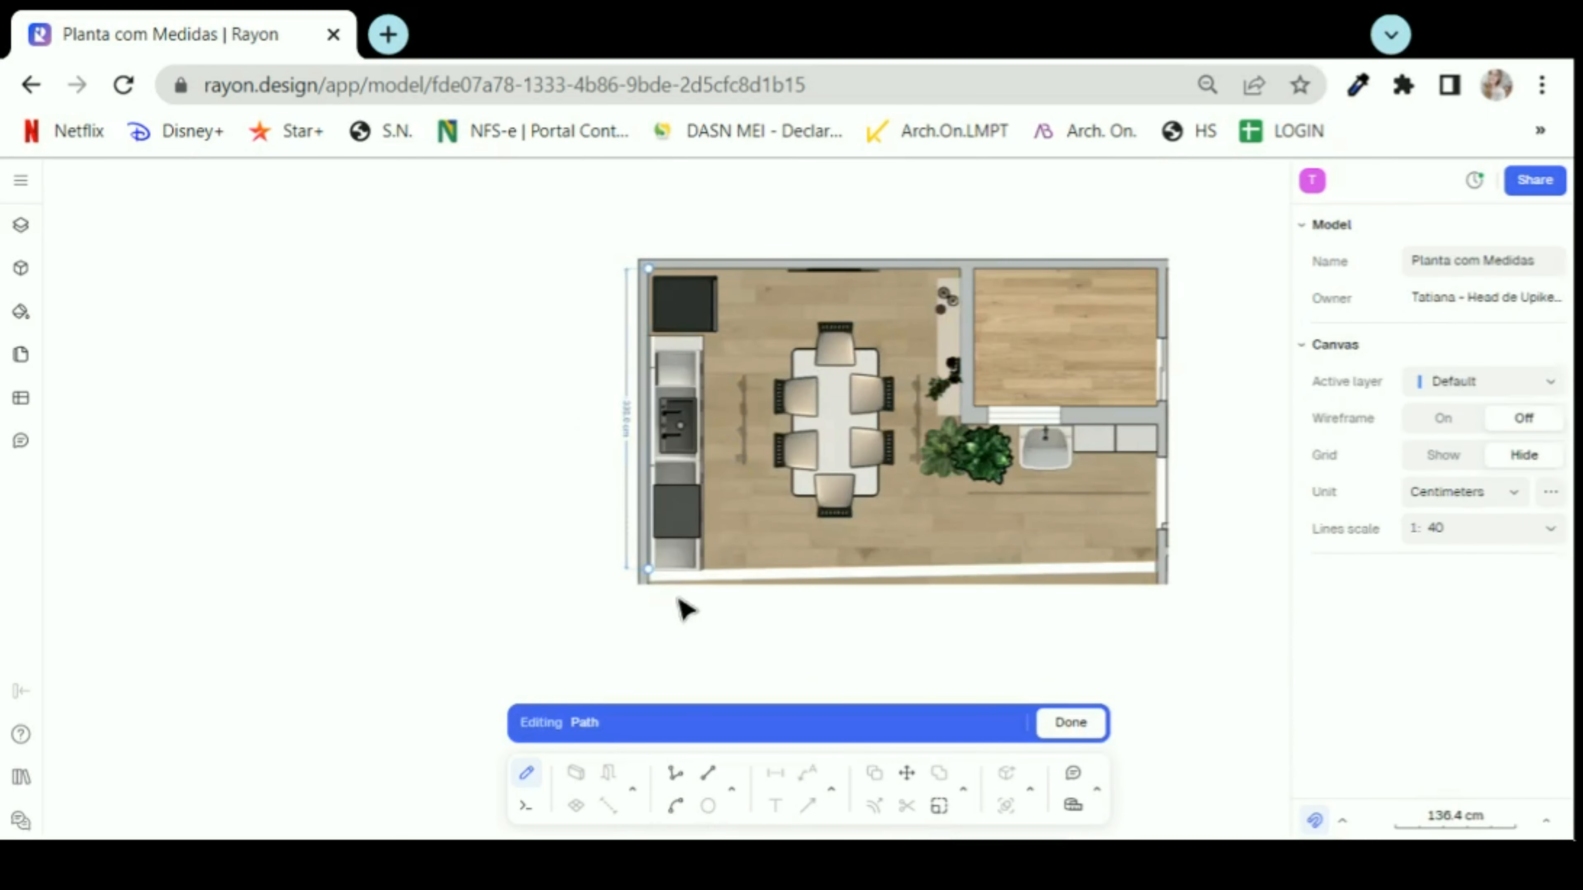
- Move the 330 cm dimension line farther outward from the kitchen-side wall and finish editing the dimension
scroll(645, 505, up, 5)
drag(610, 479, 557, 481)
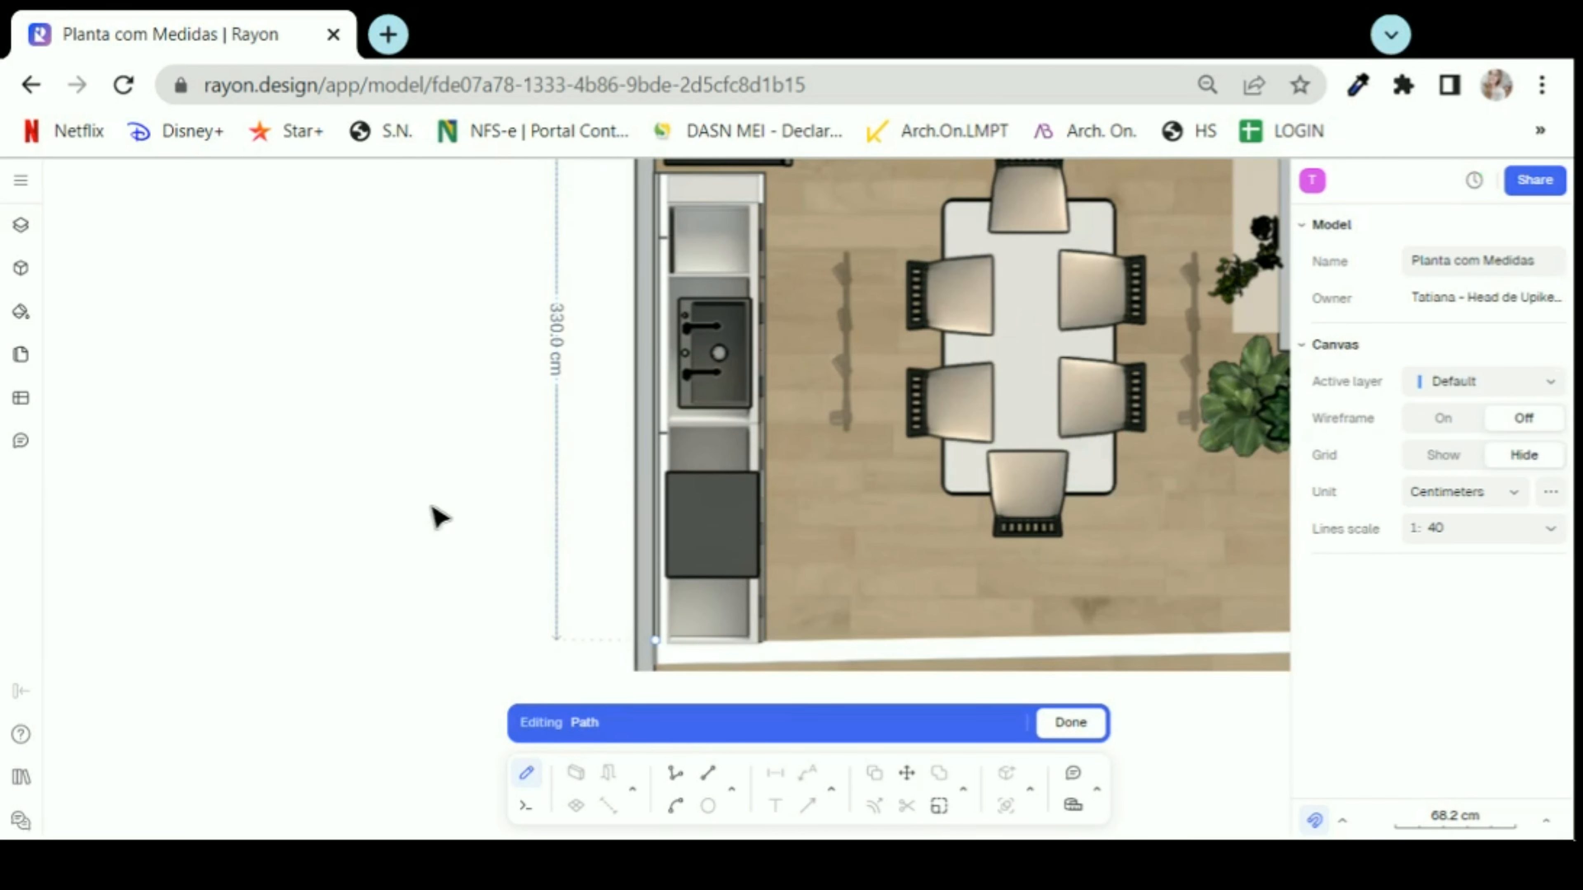
scroll(430, 561, down, 5)
scroll(731, 311, up, 6)
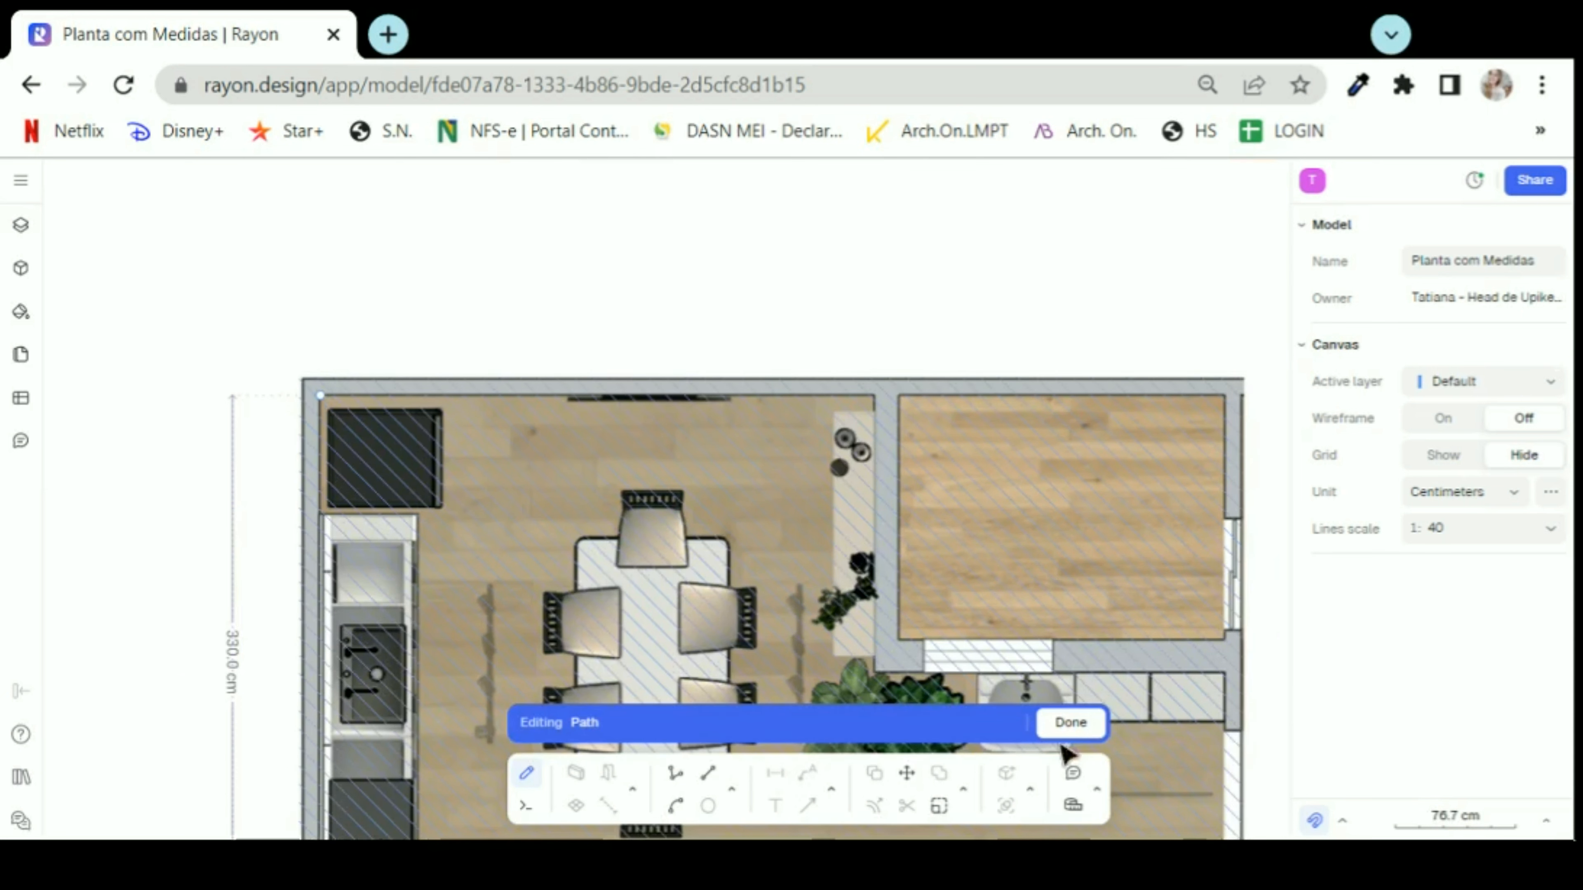
click(1071, 723)
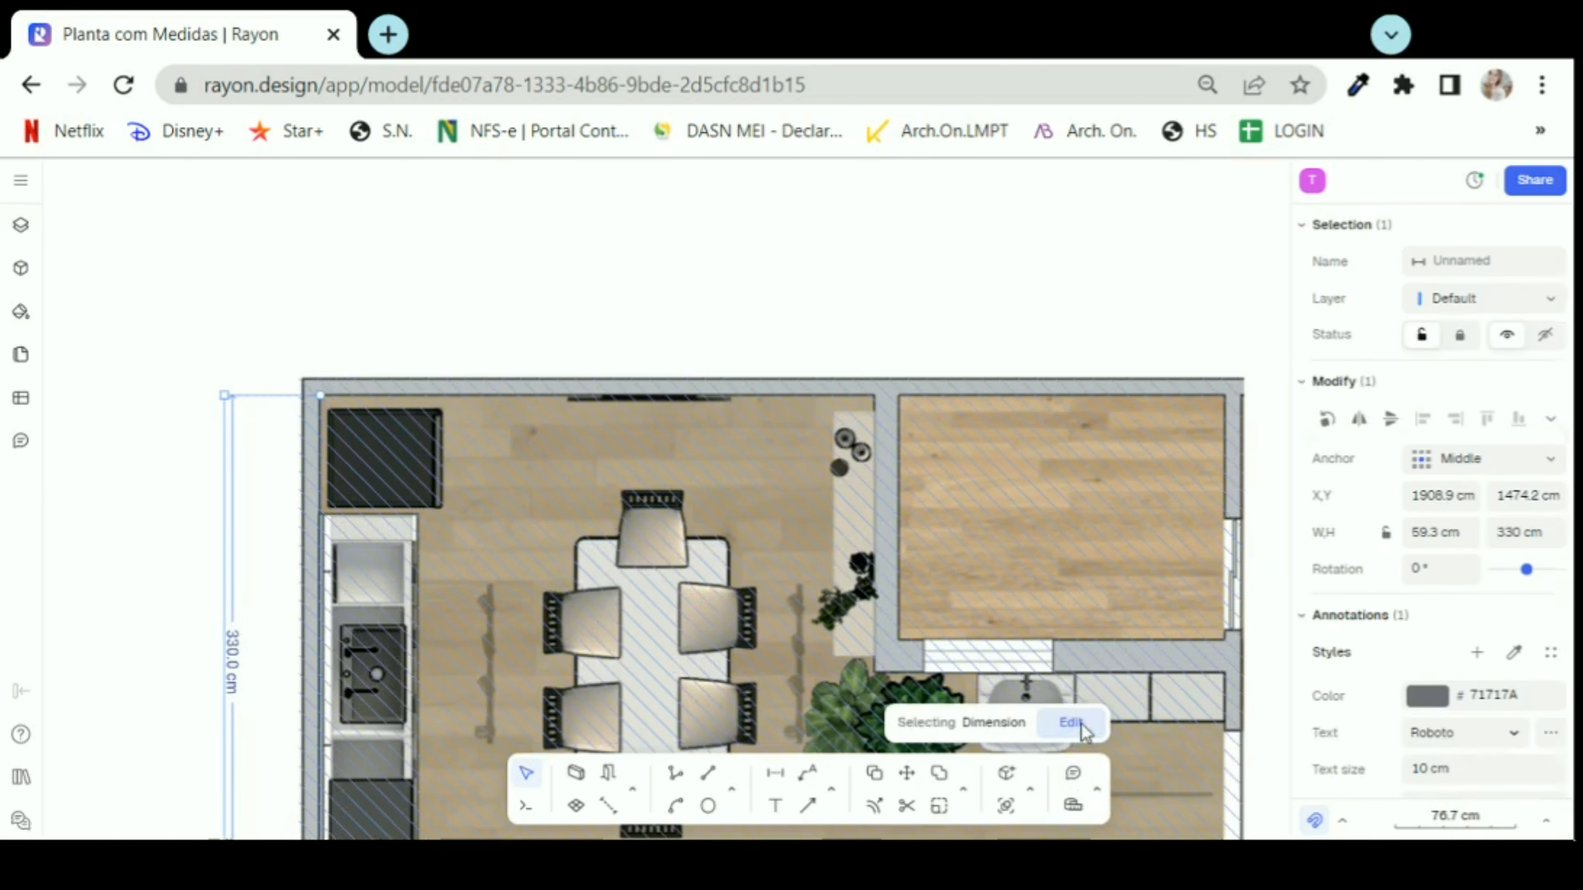
click(365, 282)
- Dimension the dining room's upper inner wall from the refrigerator corner to the partition wall, placing it above the plan
scroll(367, 415, down, 2)
scroll(408, 393, up, 3)
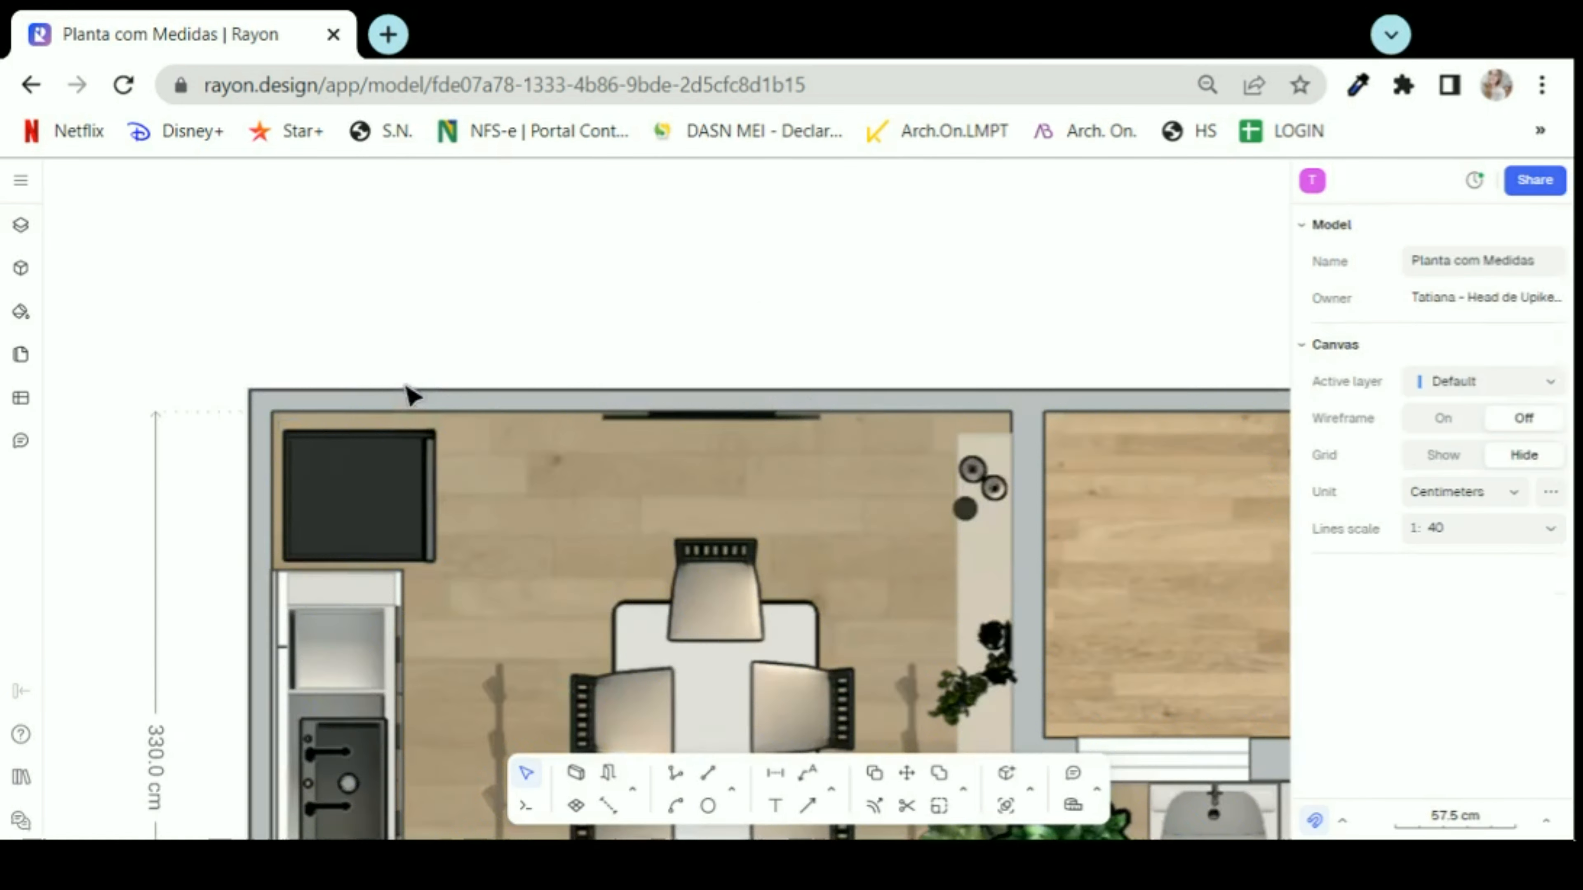
click(775, 774)
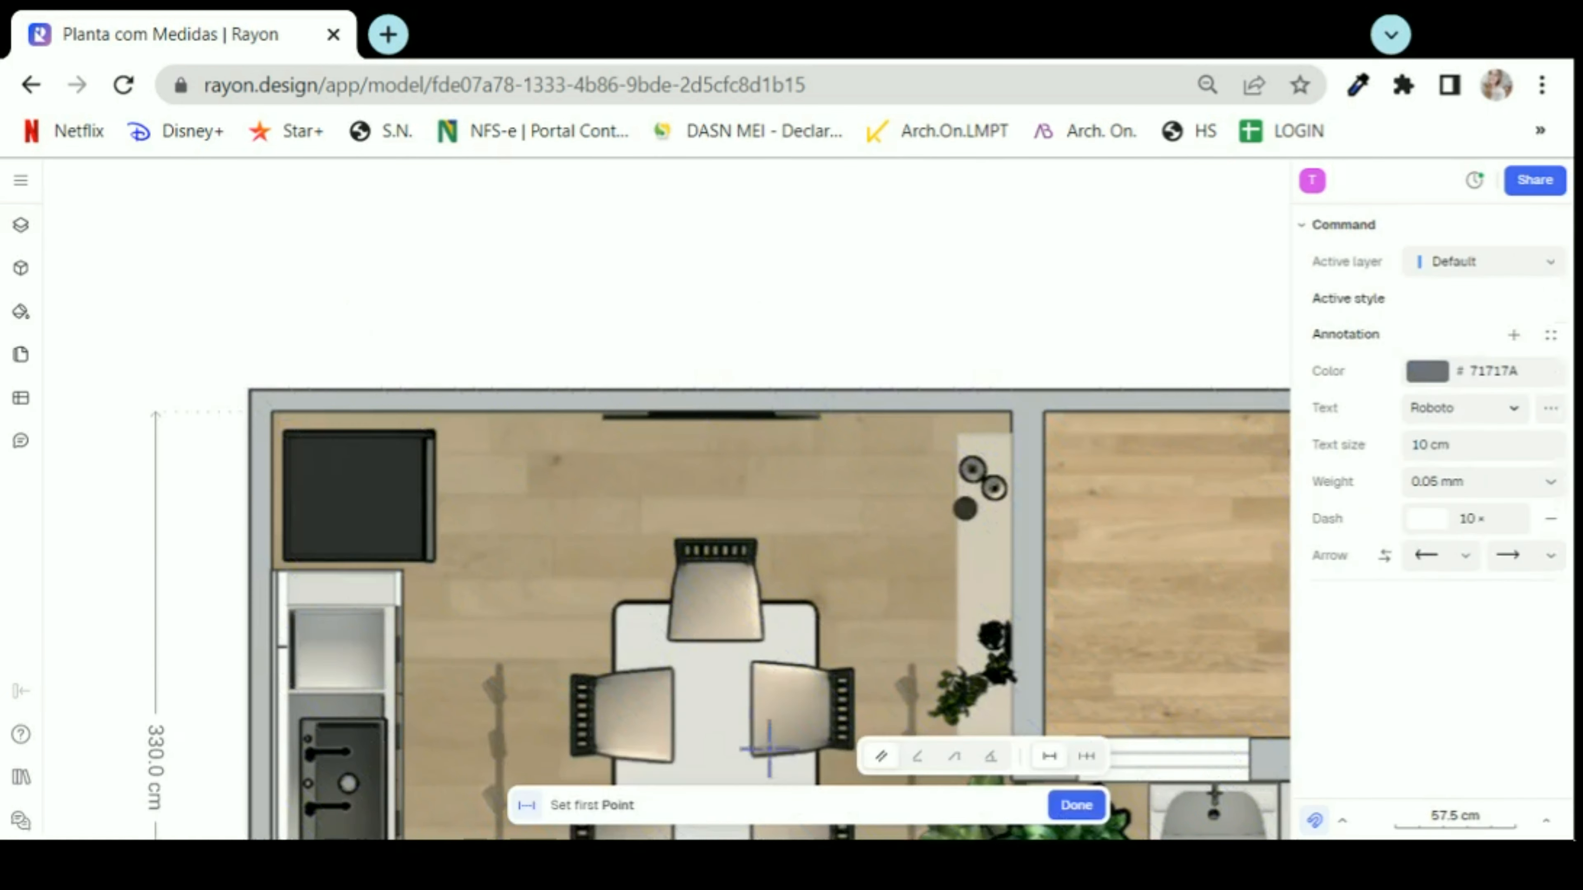
scroll(276, 399, up, 6)
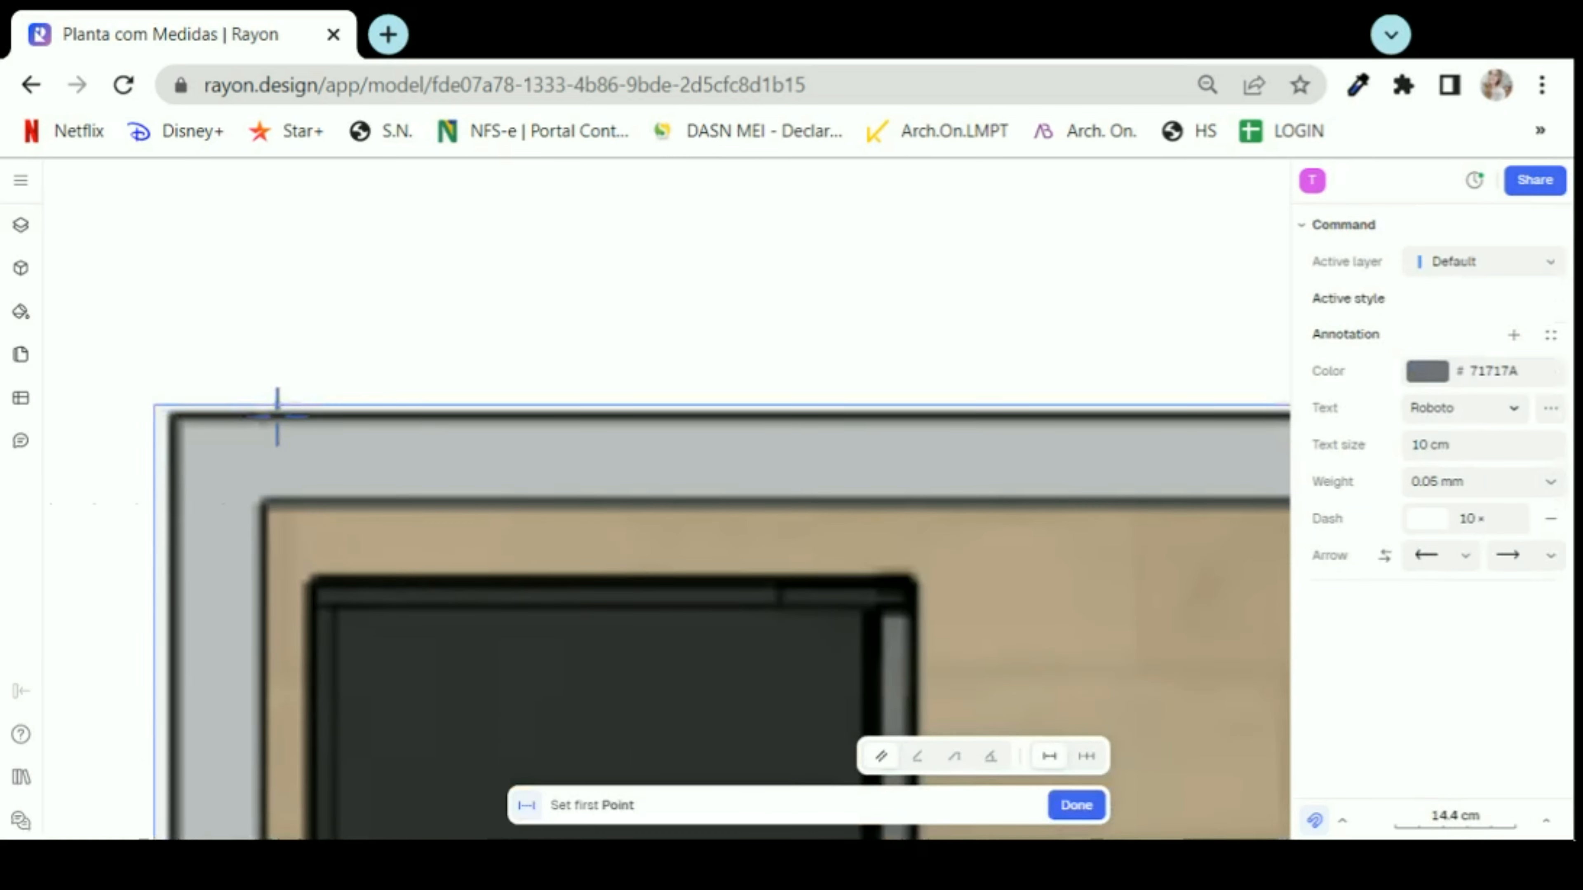
click(266, 503)
scroll(274, 499, down, 5)
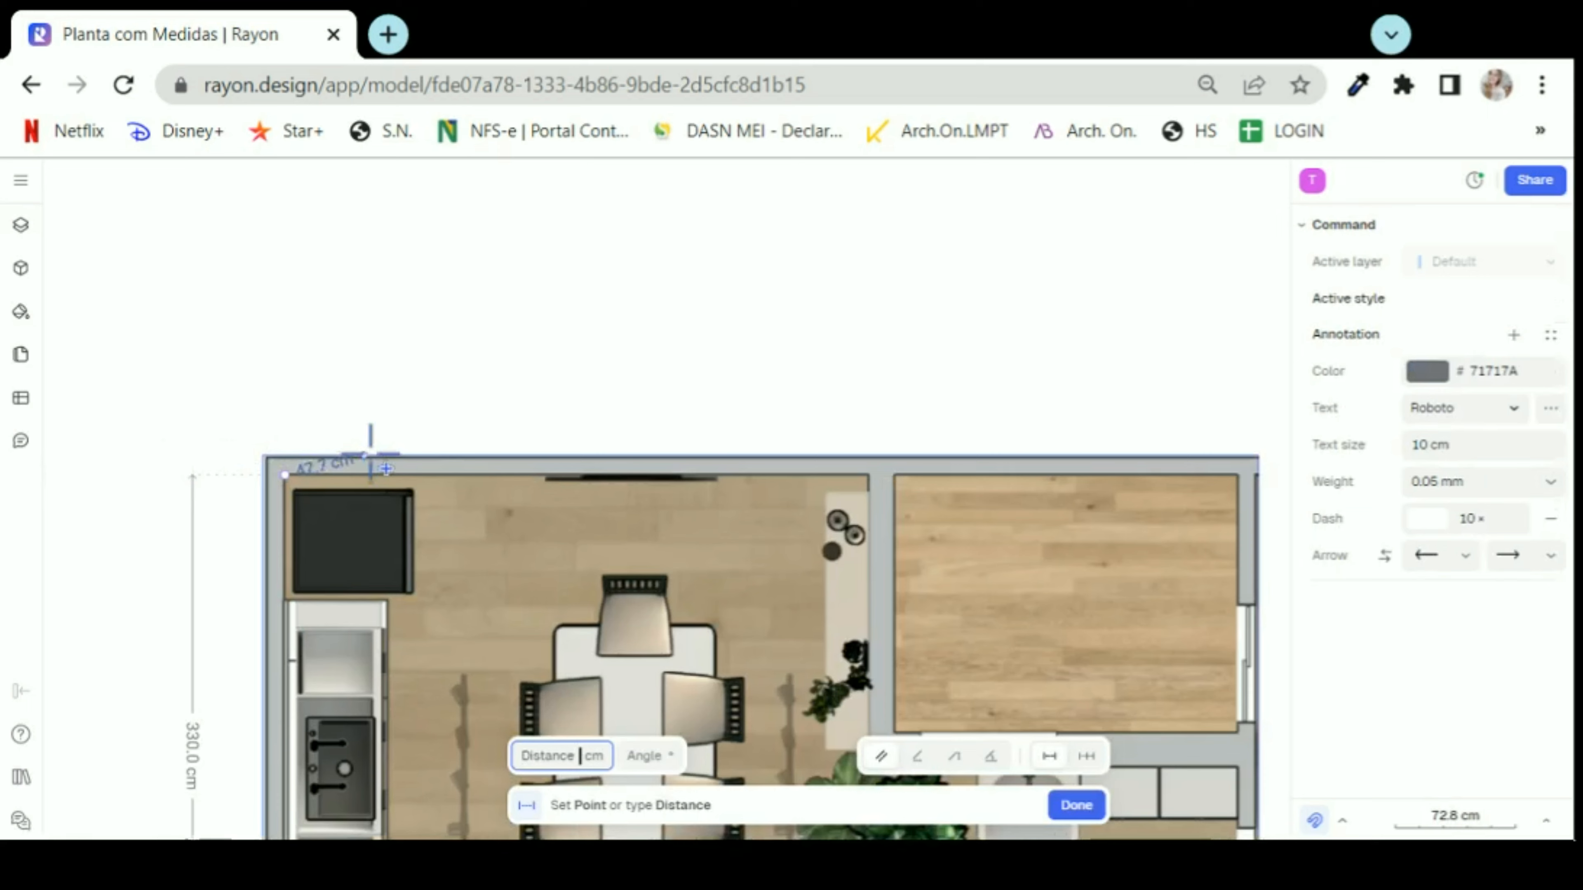
scroll(911, 551, up, 6)
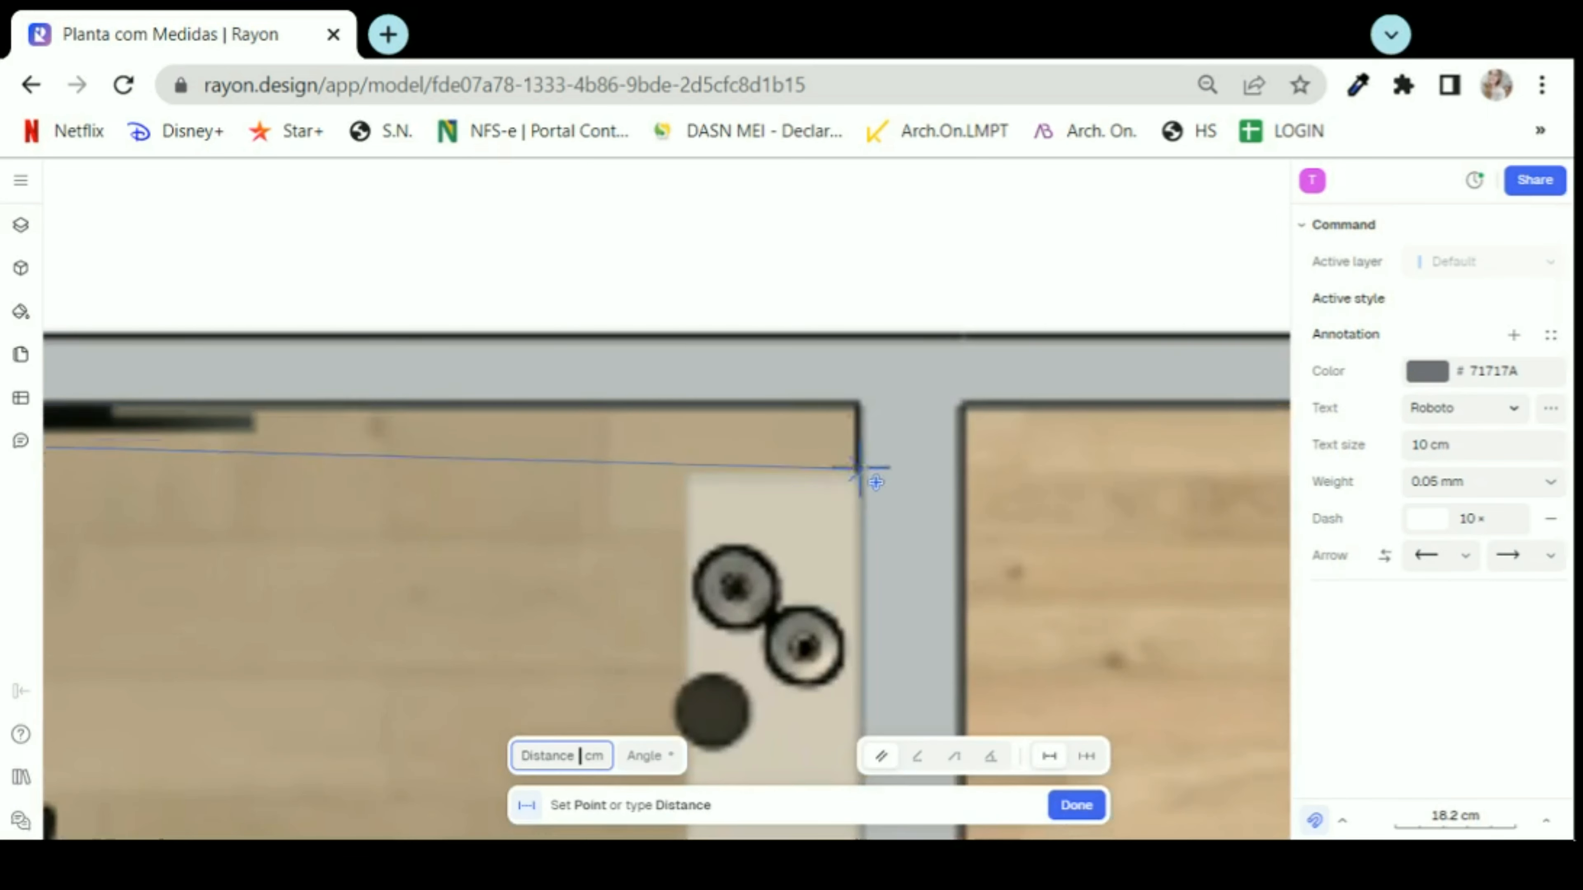
click(855, 405)
scroll(885, 431, down, 5)
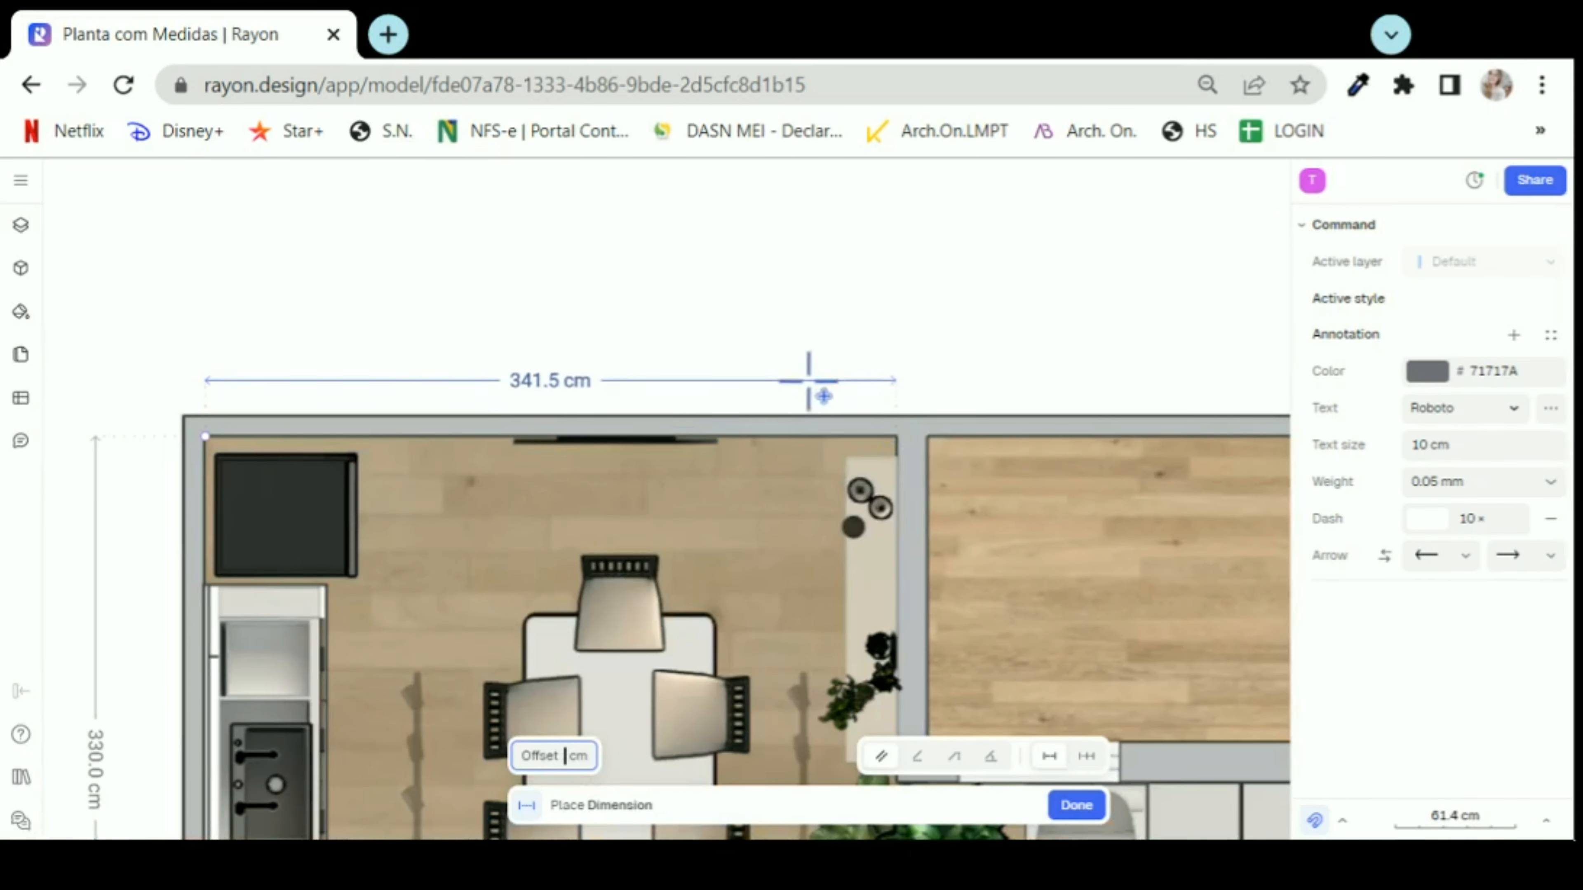
click(807, 380)
scroll(586, 265, down, 5)
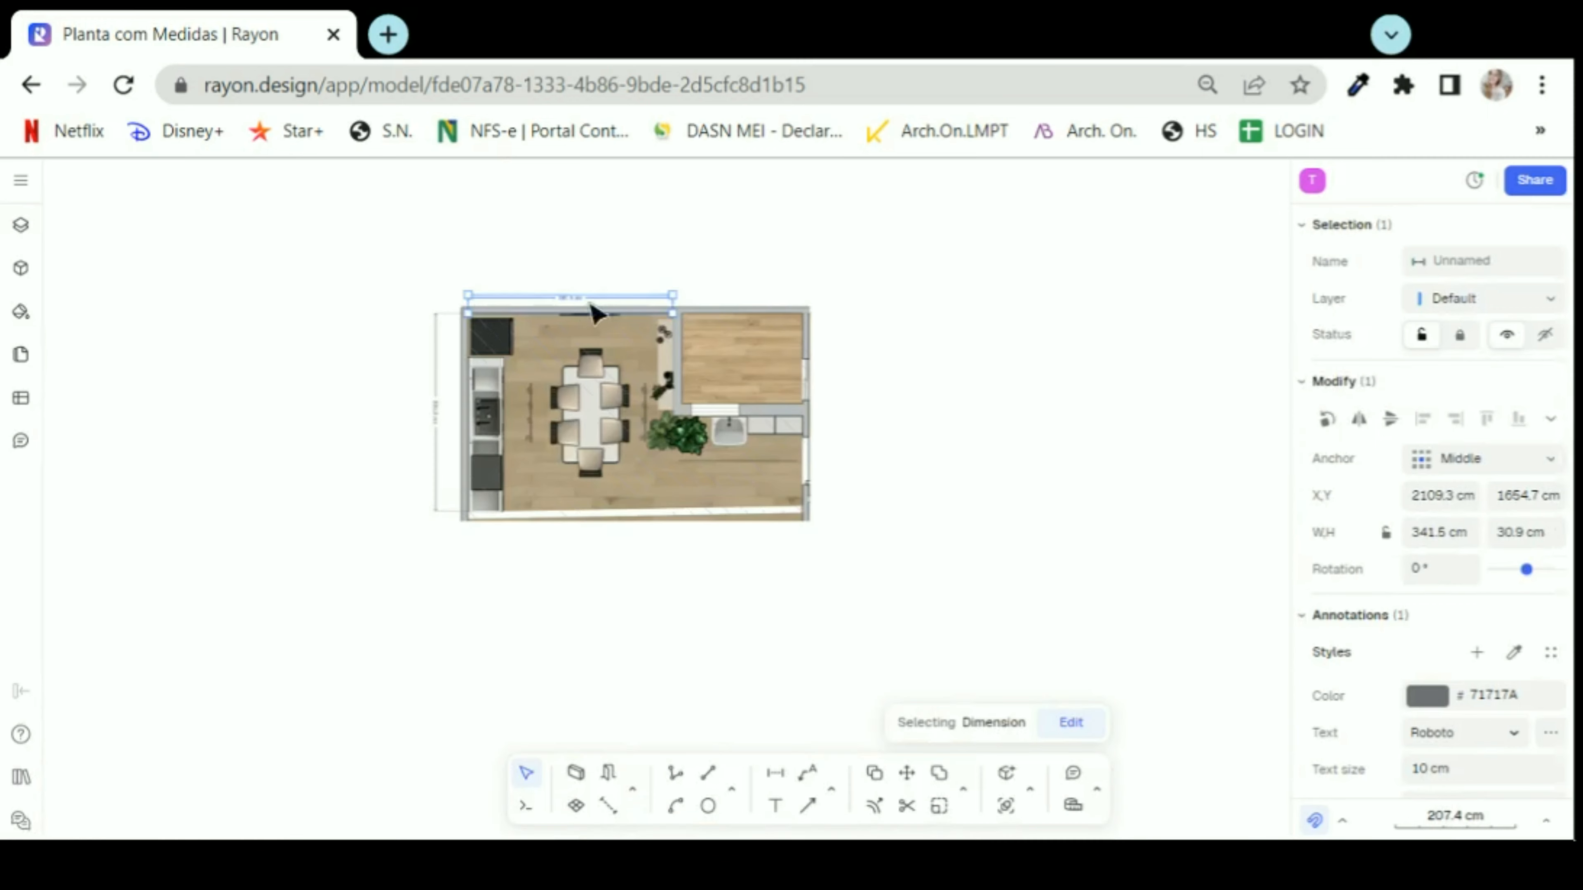
- Examine the dimensioned plan page for the real total length of the upper wall, and compare it with the scaled image
scroll(592, 271, down, 5)
scroll(664, 658, up, 5)
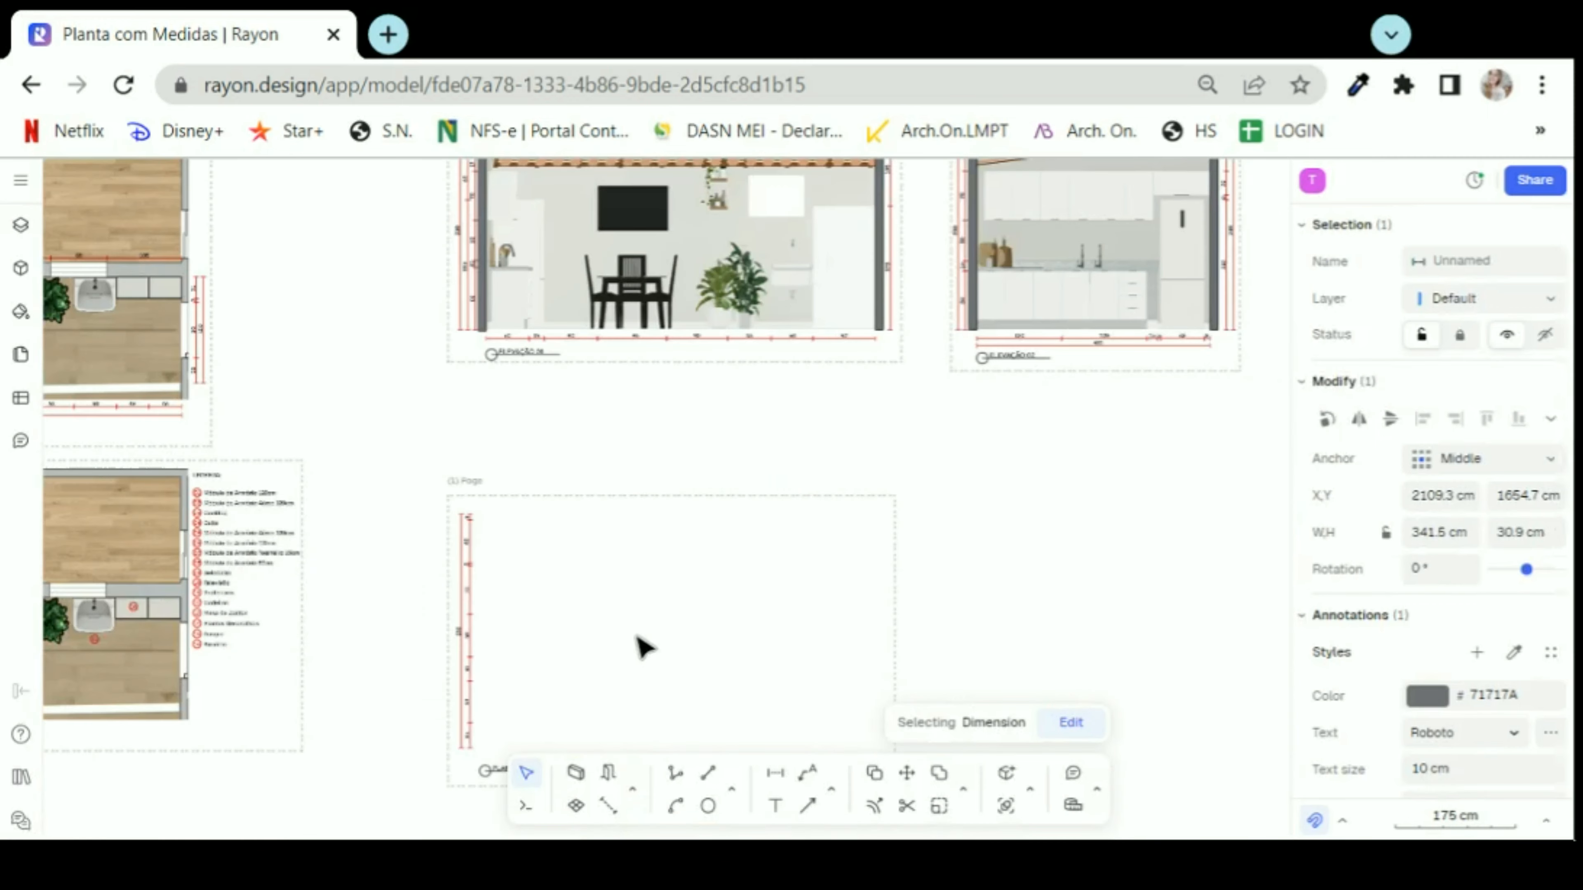
scroll(641, 648, down, 5)
scroll(368, 439, up, 5)
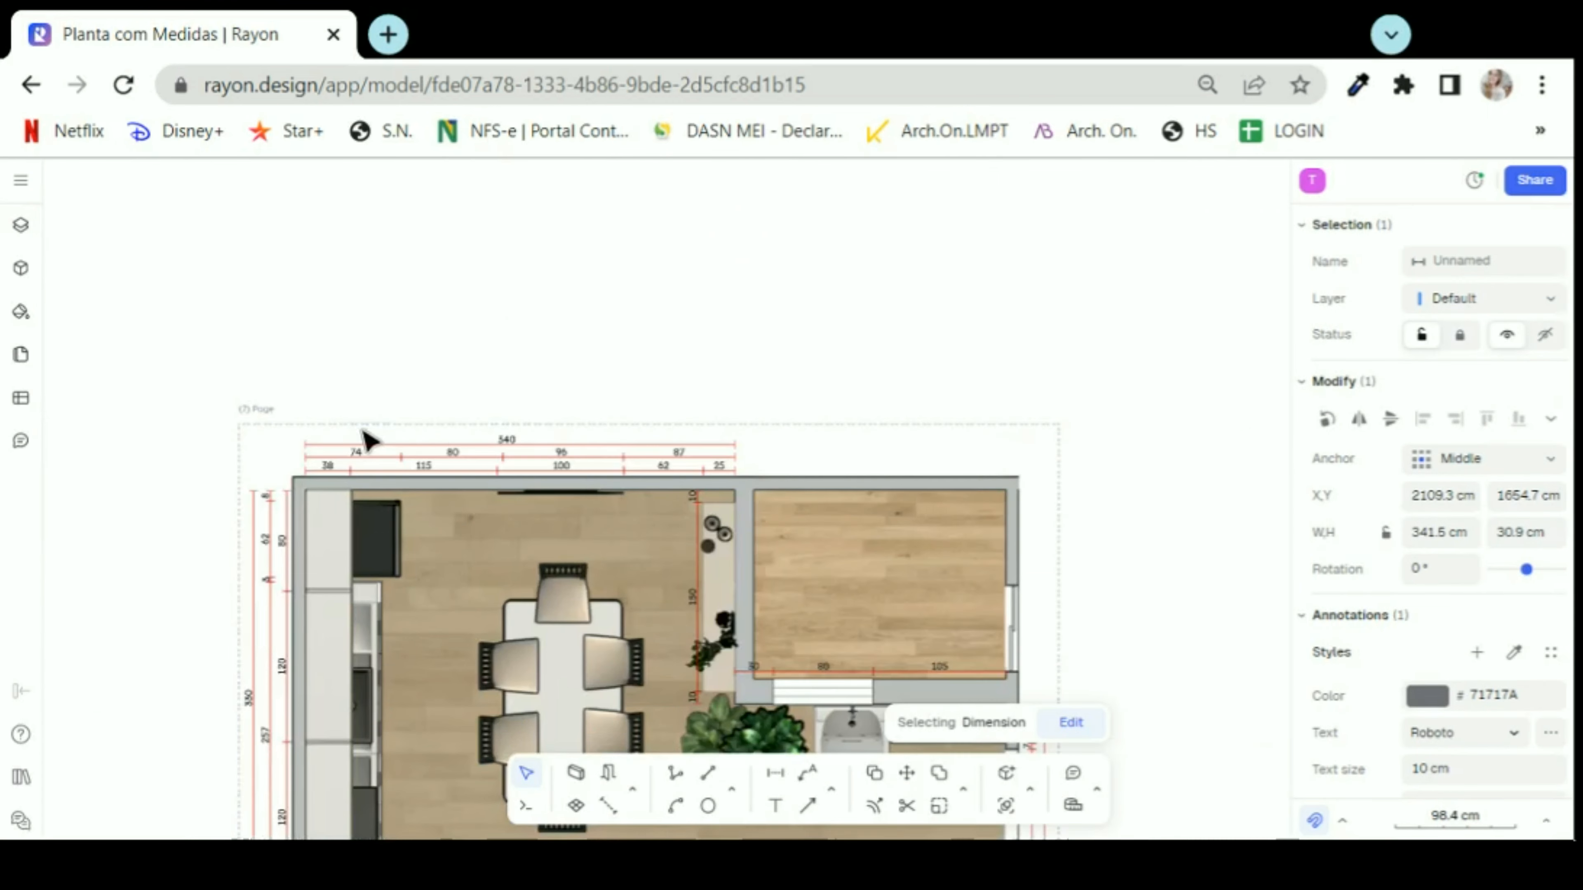
scroll(518, 452, up, 2)
scroll(524, 466, down, 6)
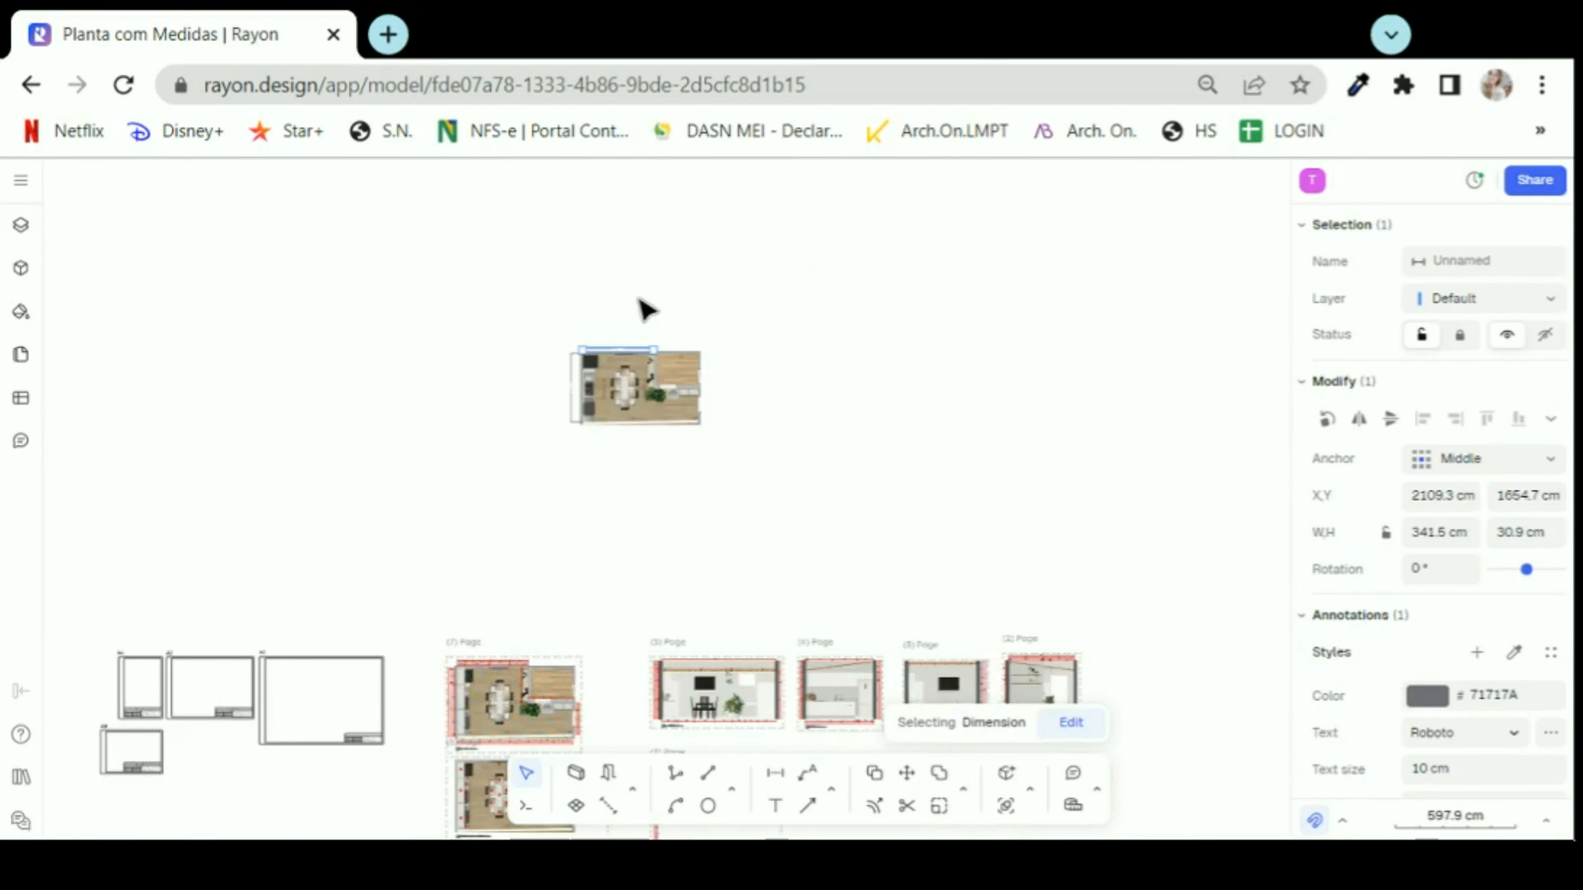
scroll(620, 324, up, 4)
click(623, 408)
scroll(635, 418, up, 5)
scroll(630, 490, down, 4)
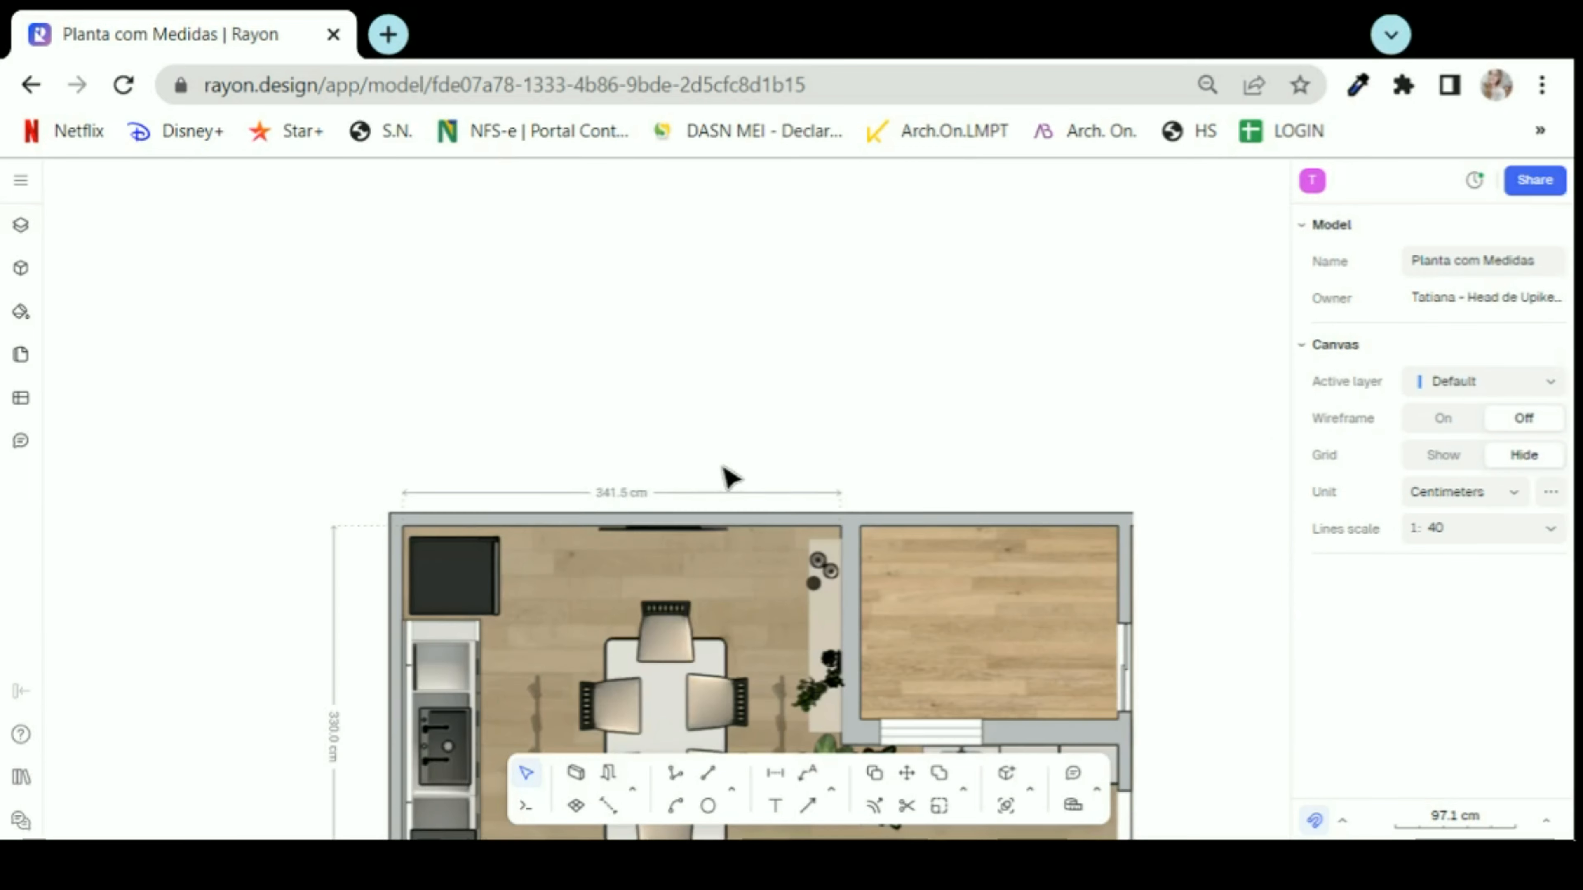
- Shorten the upper wall dimension to about 340.3 cm by moving its end point at the partition wall inward
scroll(619, 506, up, 2)
click(779, 477)
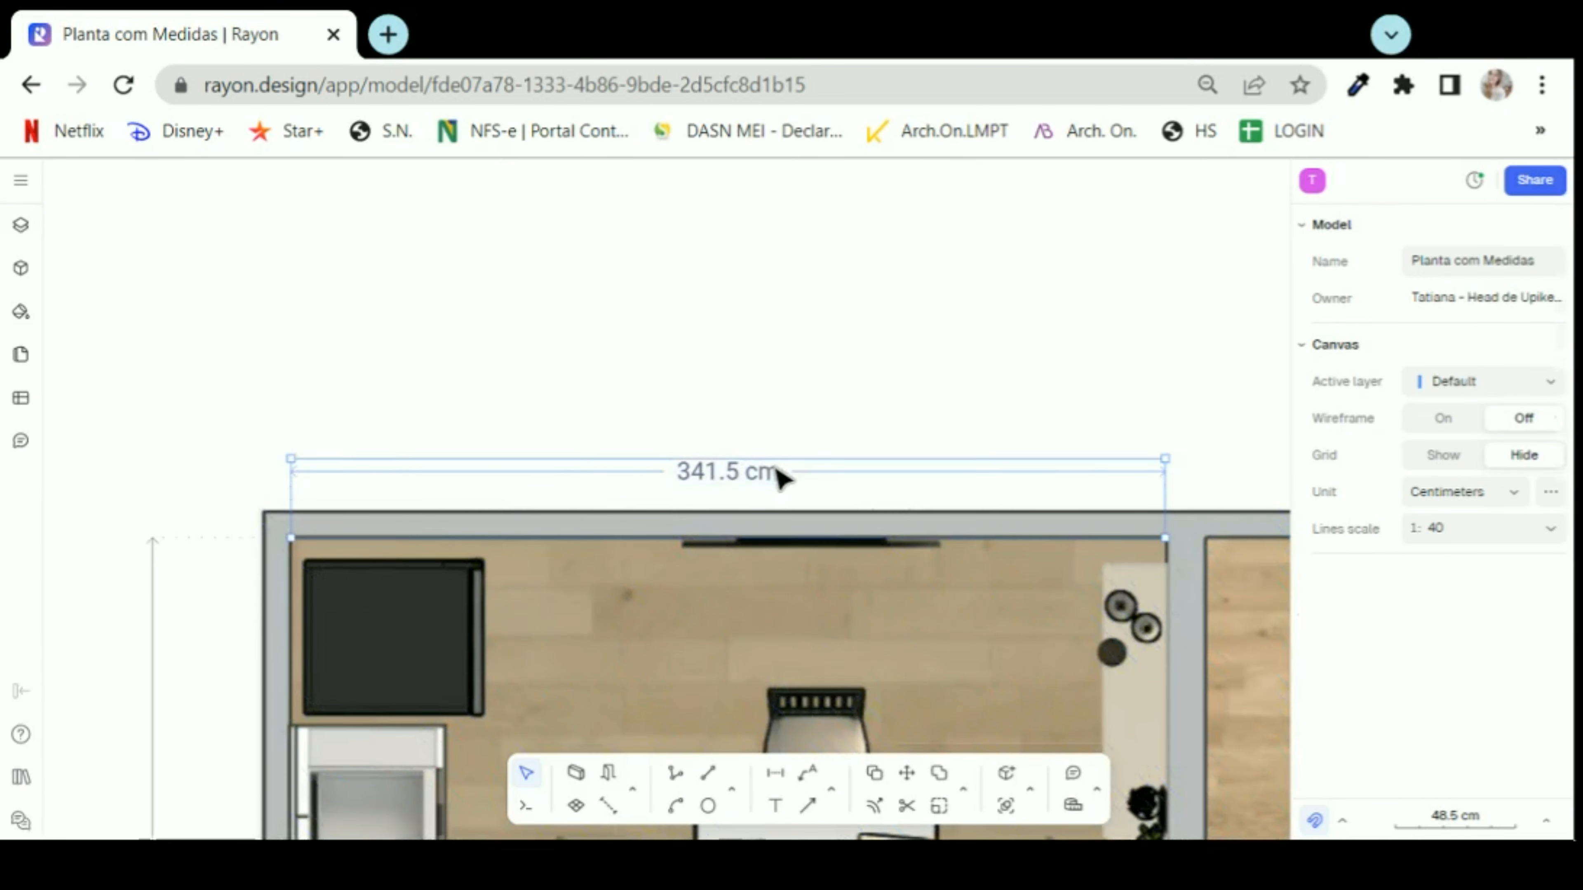
scroll(341, 462, down, 2)
scroll(852, 480, up, 2)
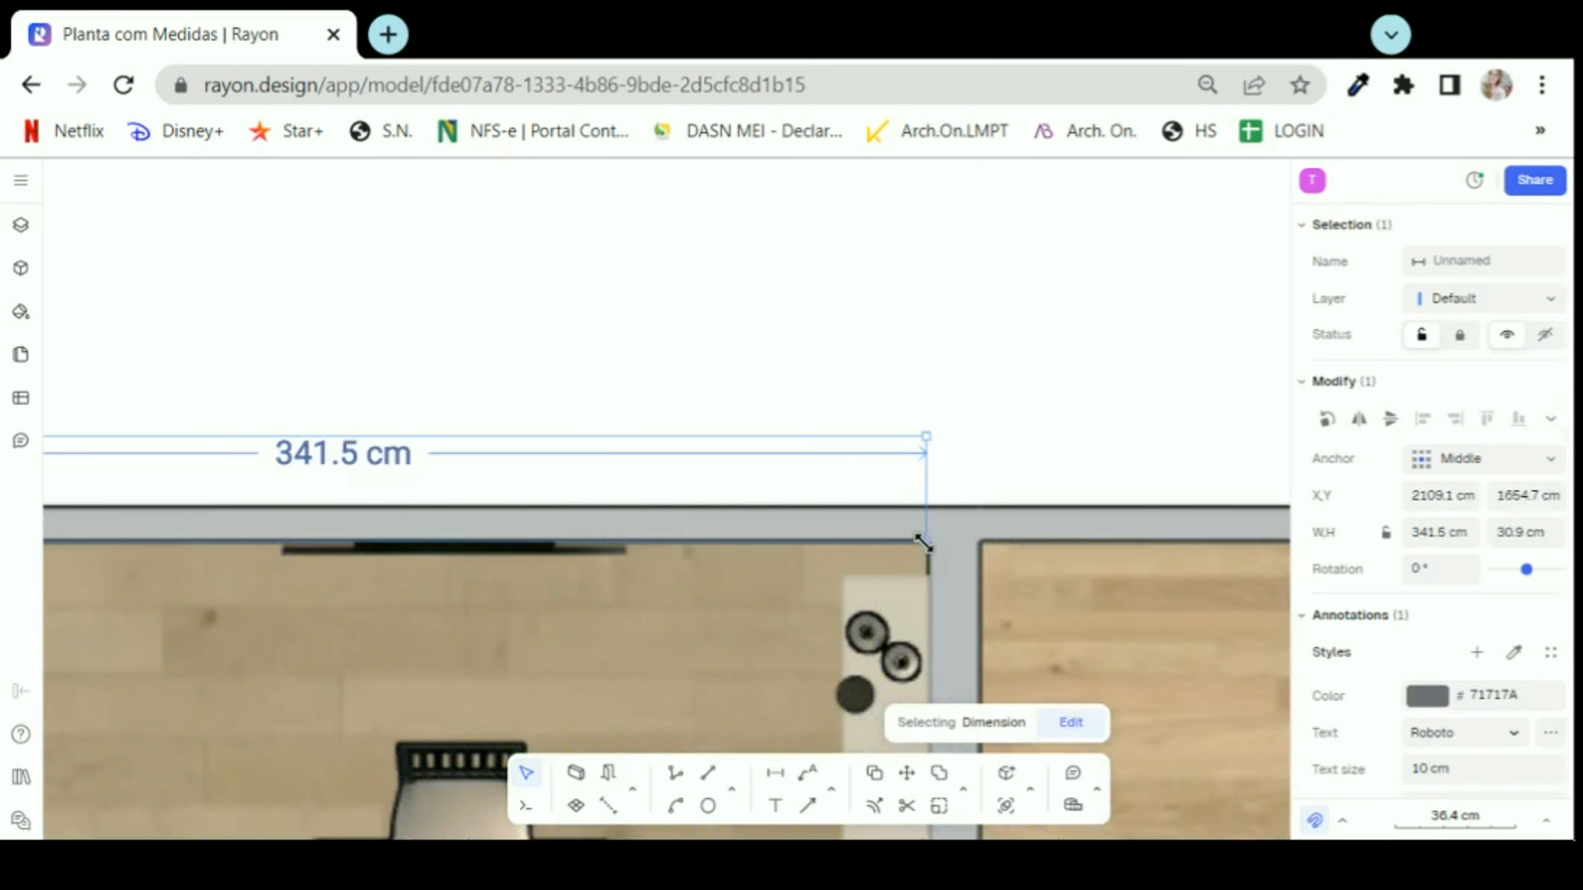
mouse_move(927, 538)
mouse_down()
mouse_move(902, 538)
mouse_move(921, 542)
mouse_up()
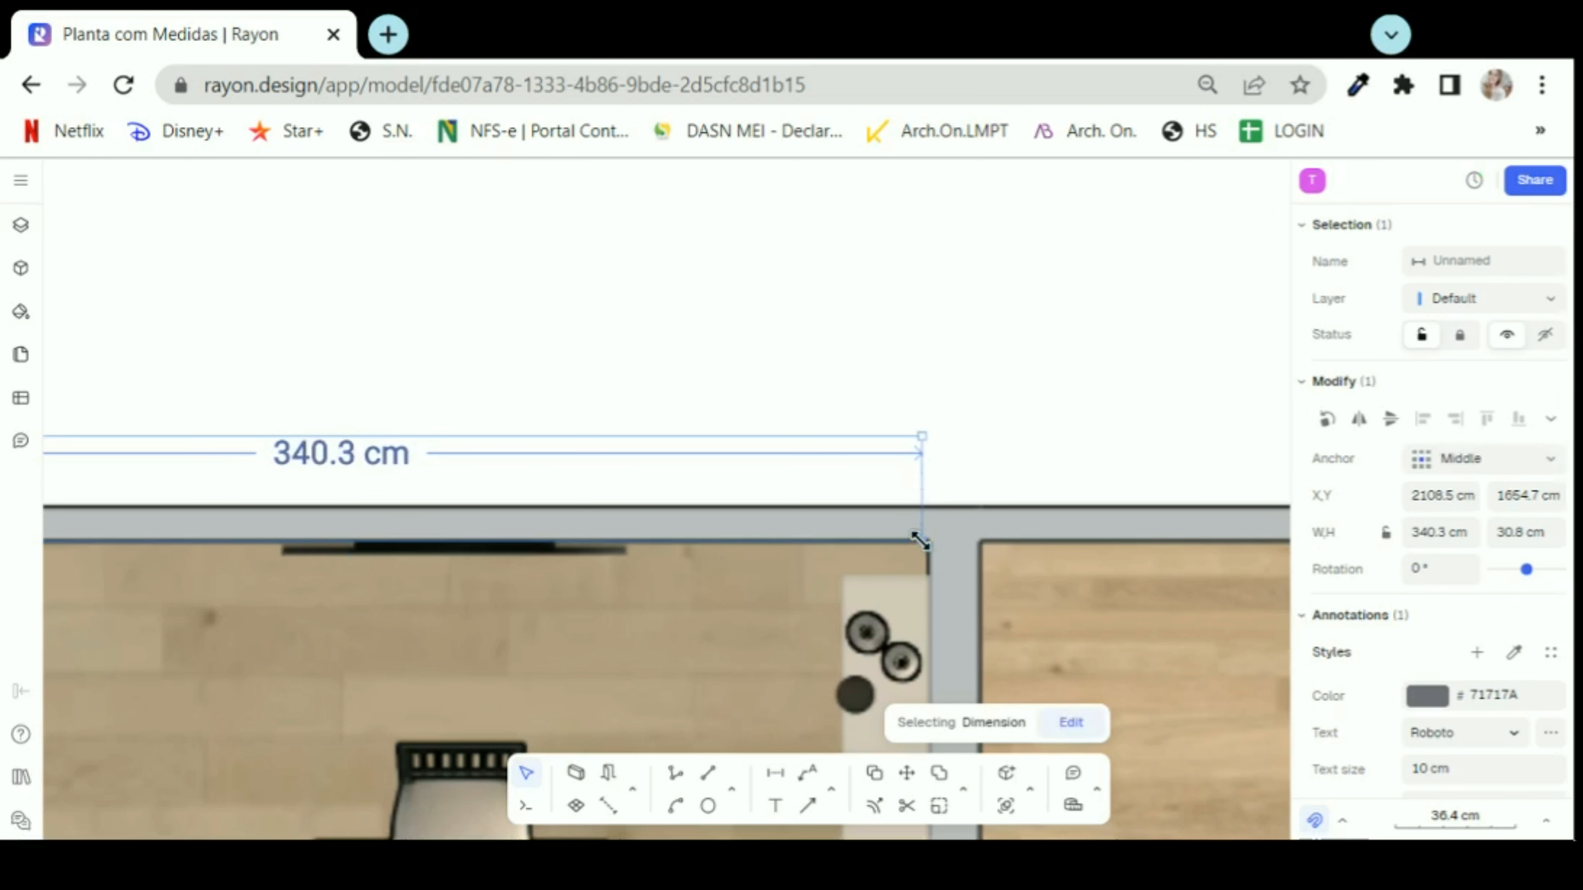
- Set the width of the upper wall dimension to 340 cm and deselect it
double_click(383, 449)
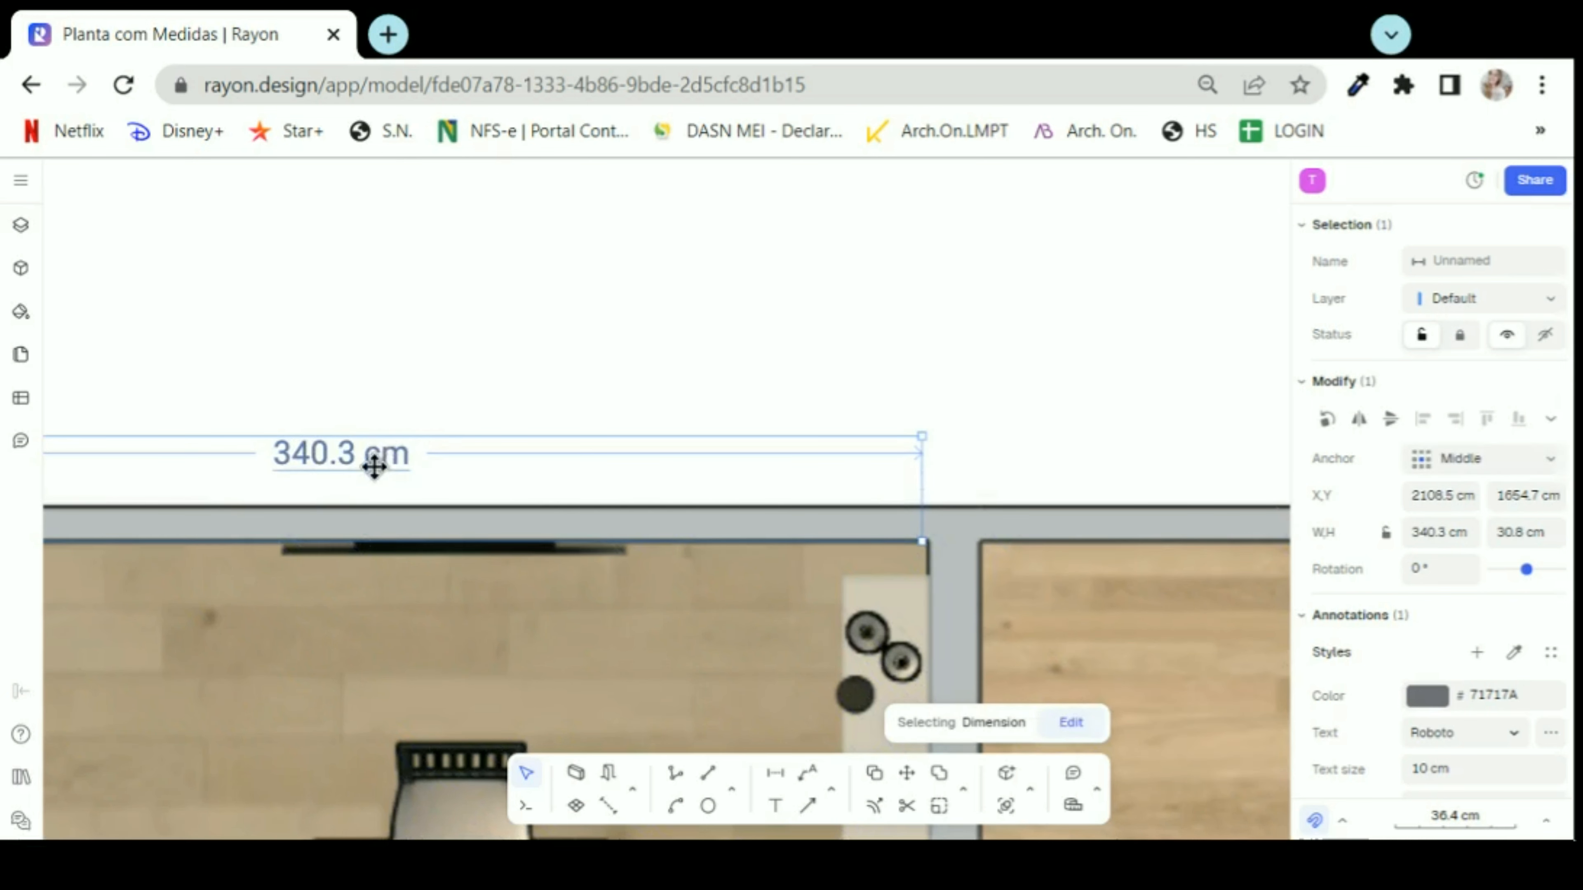
scroll(775, 508, down, 2)
click(1444, 531)
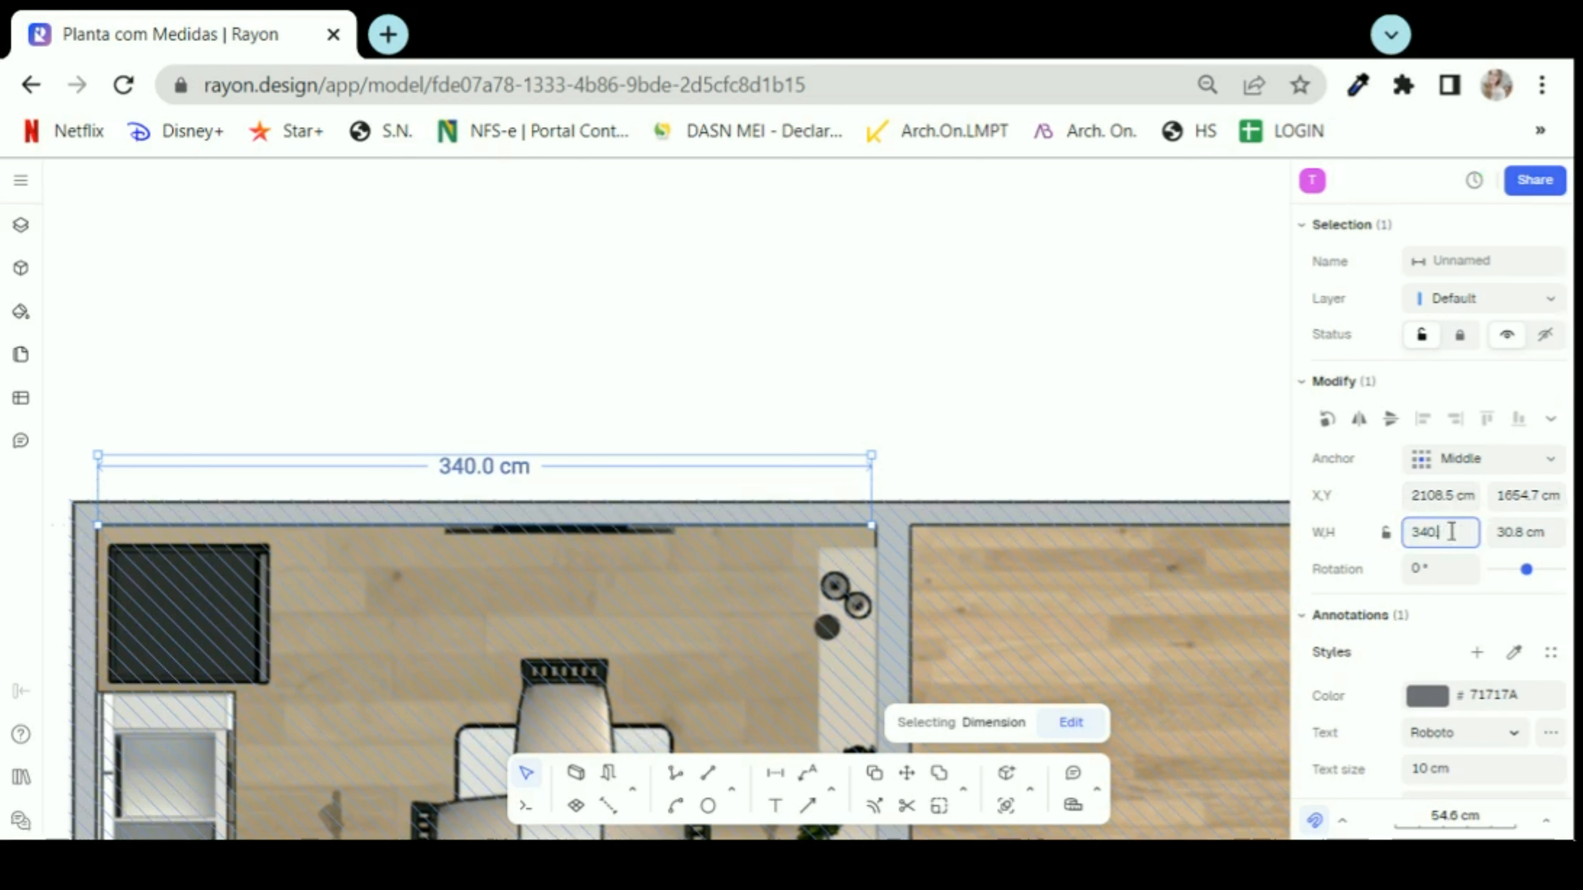
click(1020, 371)
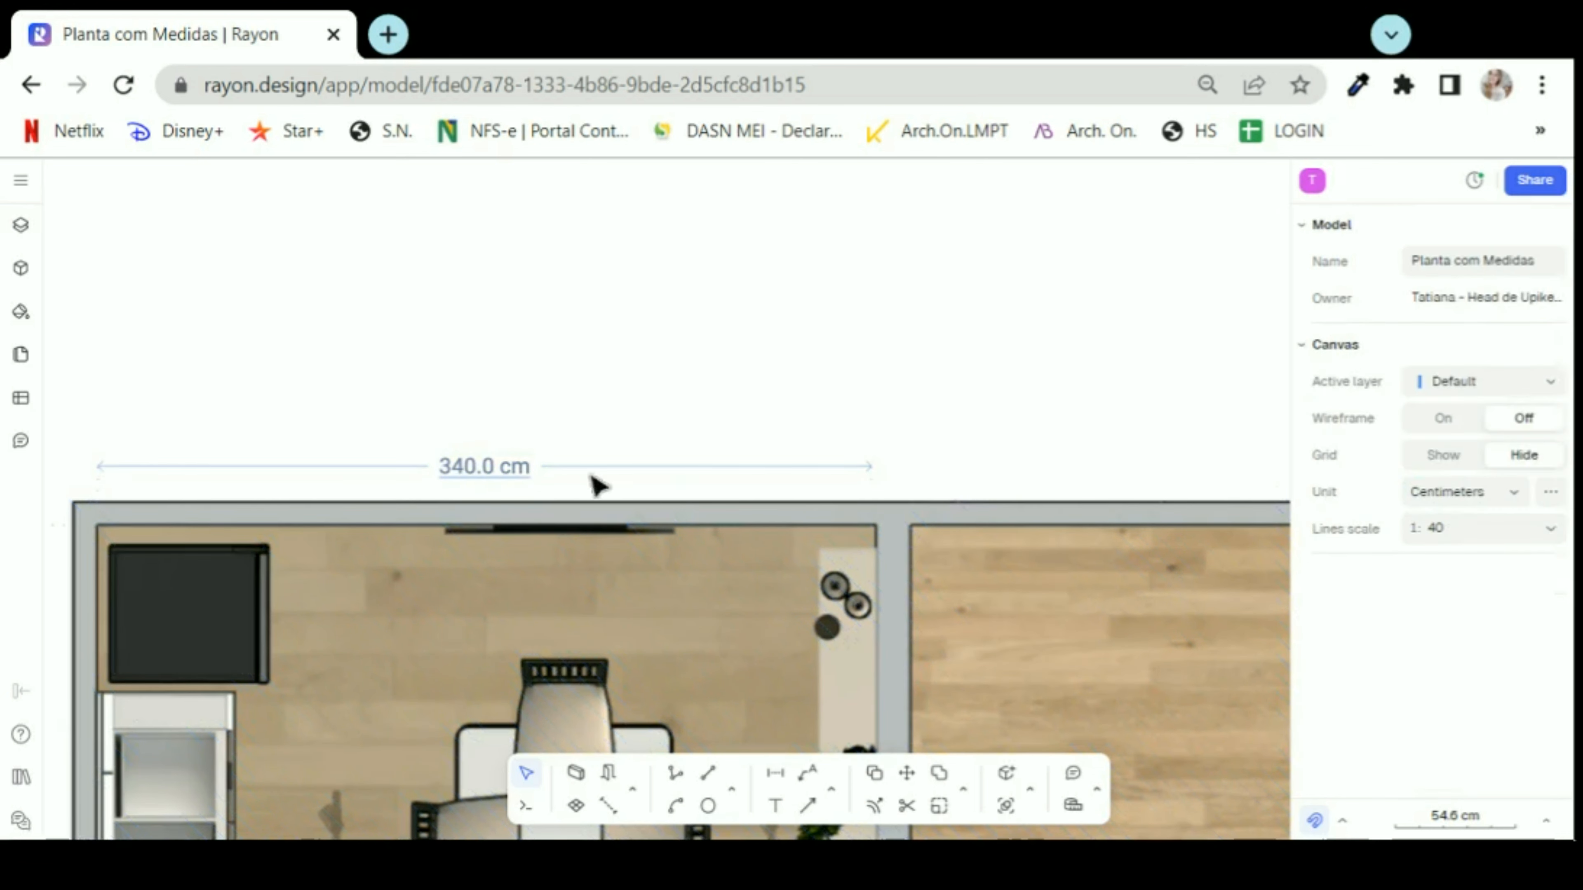
- Dimension the refrigerator recess from the upper inner wall corner to the kitchen cabinet, placing it outside the wall and adjusting it to 75 cm
scroll(805, 424, down, 5)
scroll(561, 524, up, 5)
scroll(643, 488, down, 4)
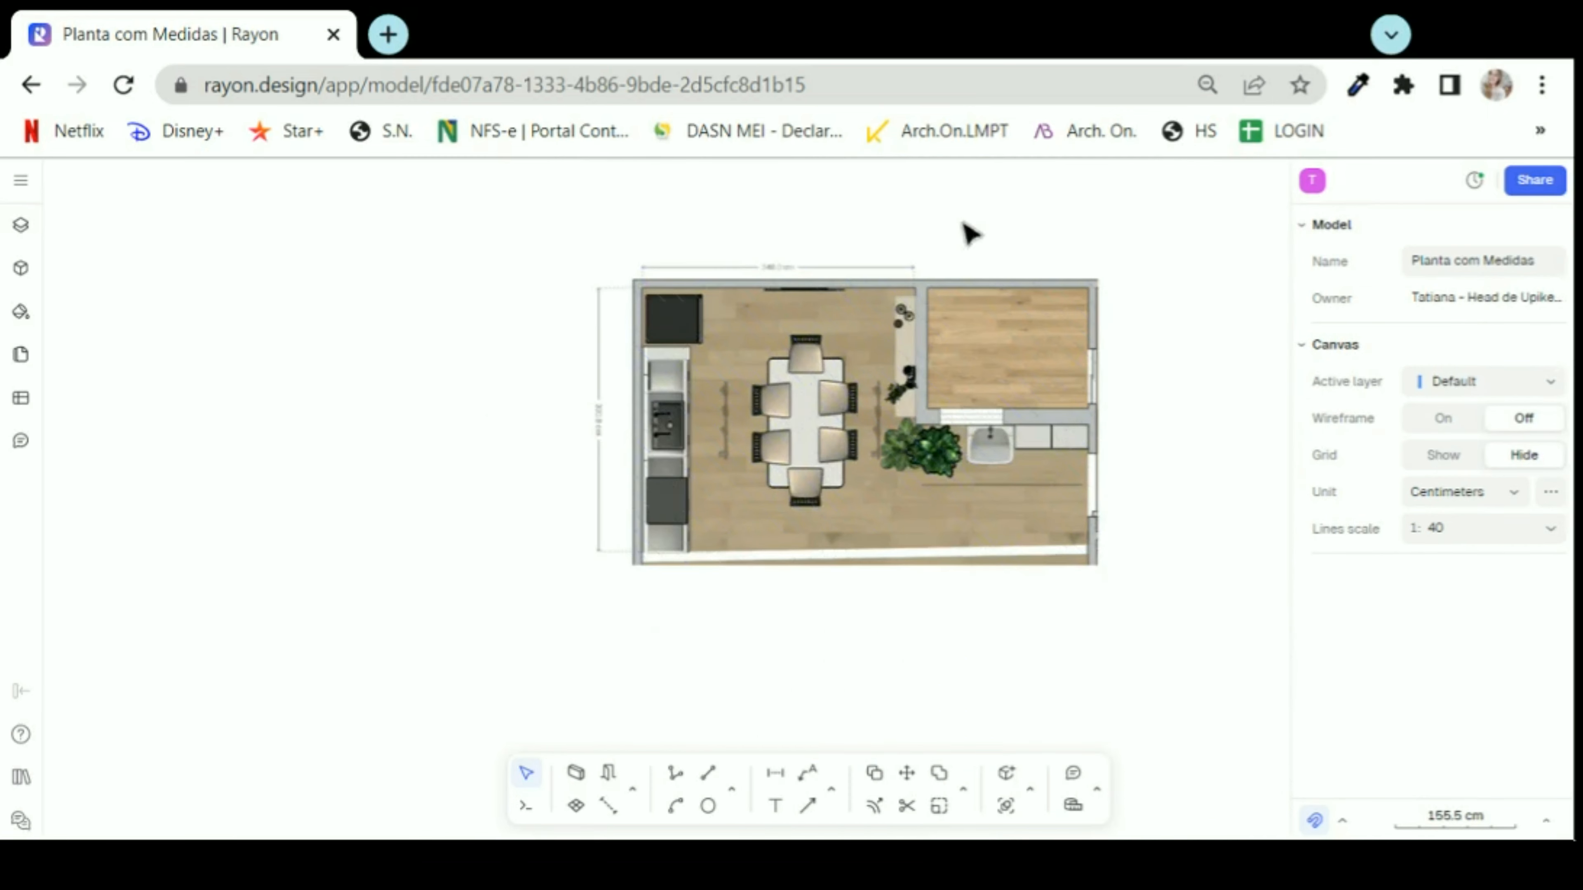
scroll(602, 356, up, 3)
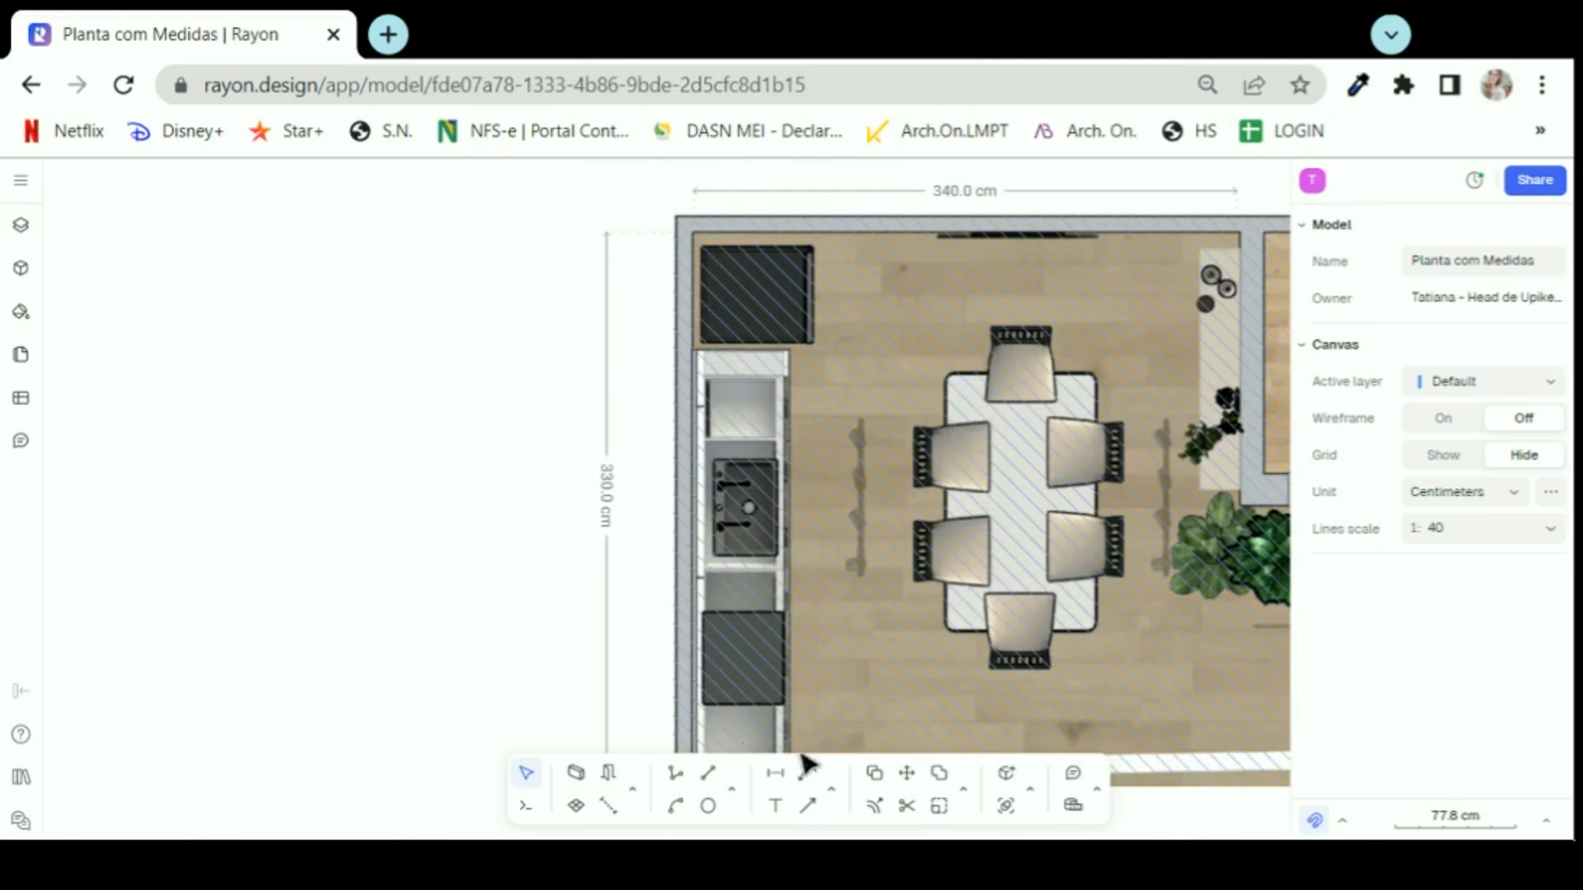
click(782, 781)
scroll(739, 212, up, 3)
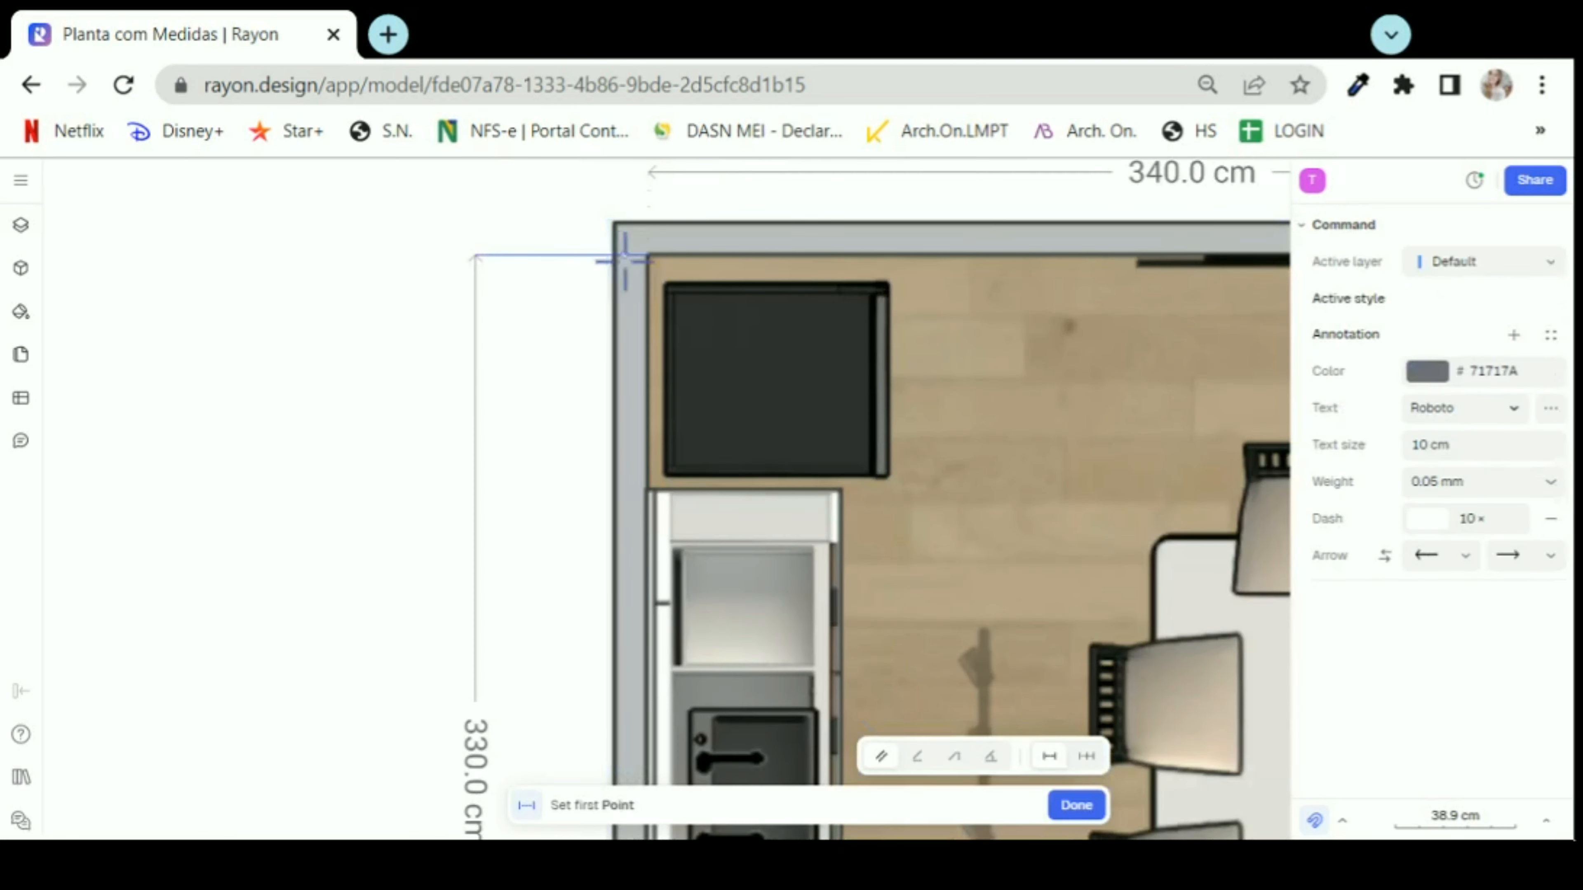
click(649, 255)
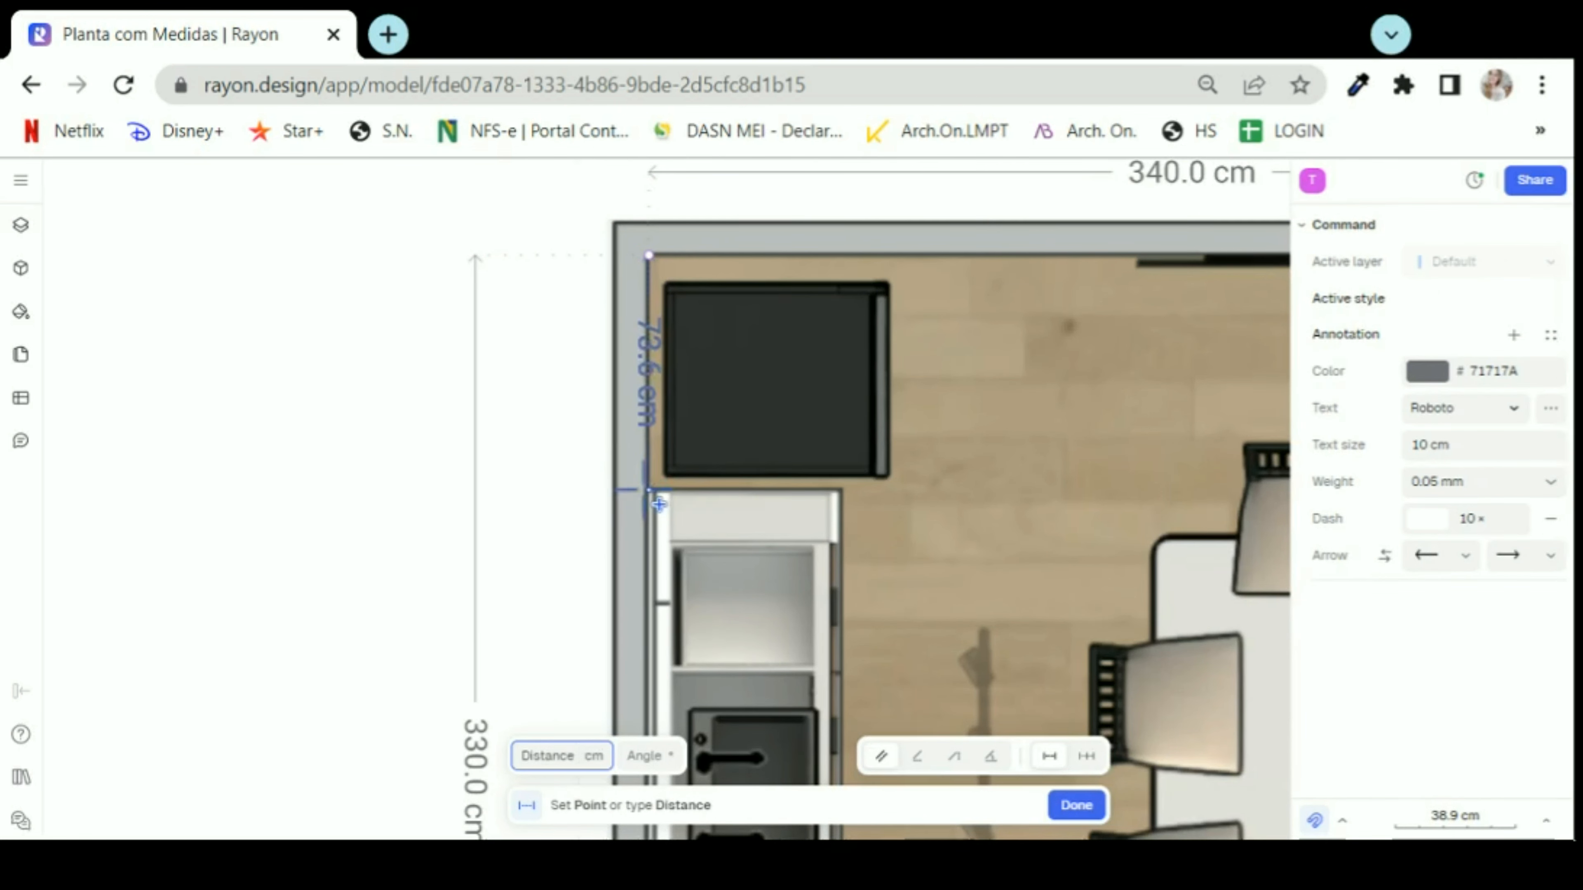
scroll(659, 504, up, 3)
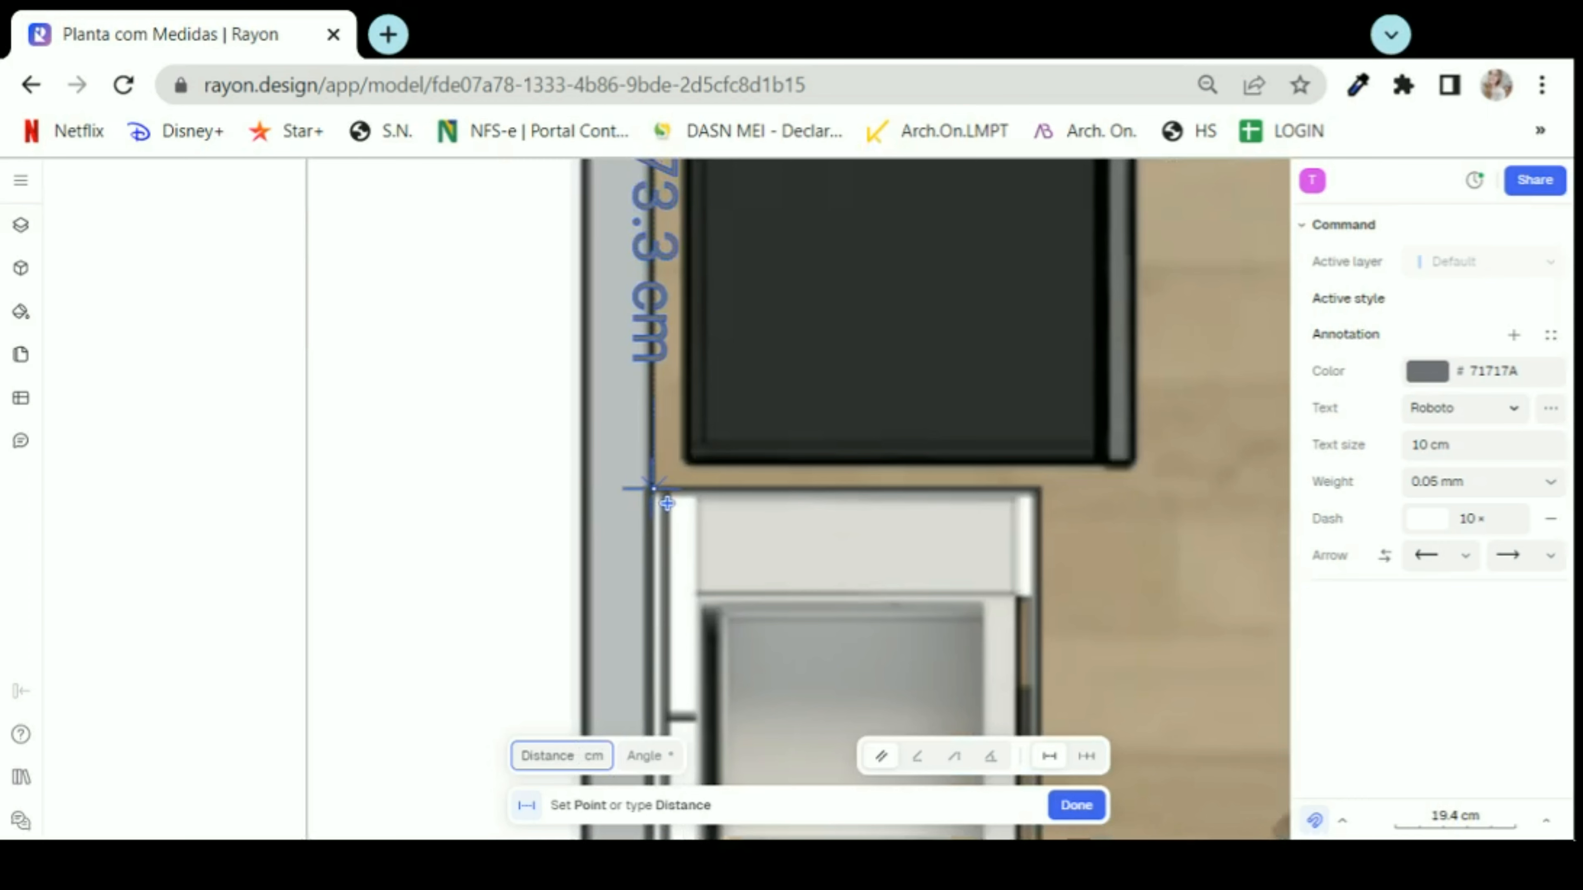
click(667, 504)
scroll(667, 504, down, 5)
scroll(601, 364, down, 3)
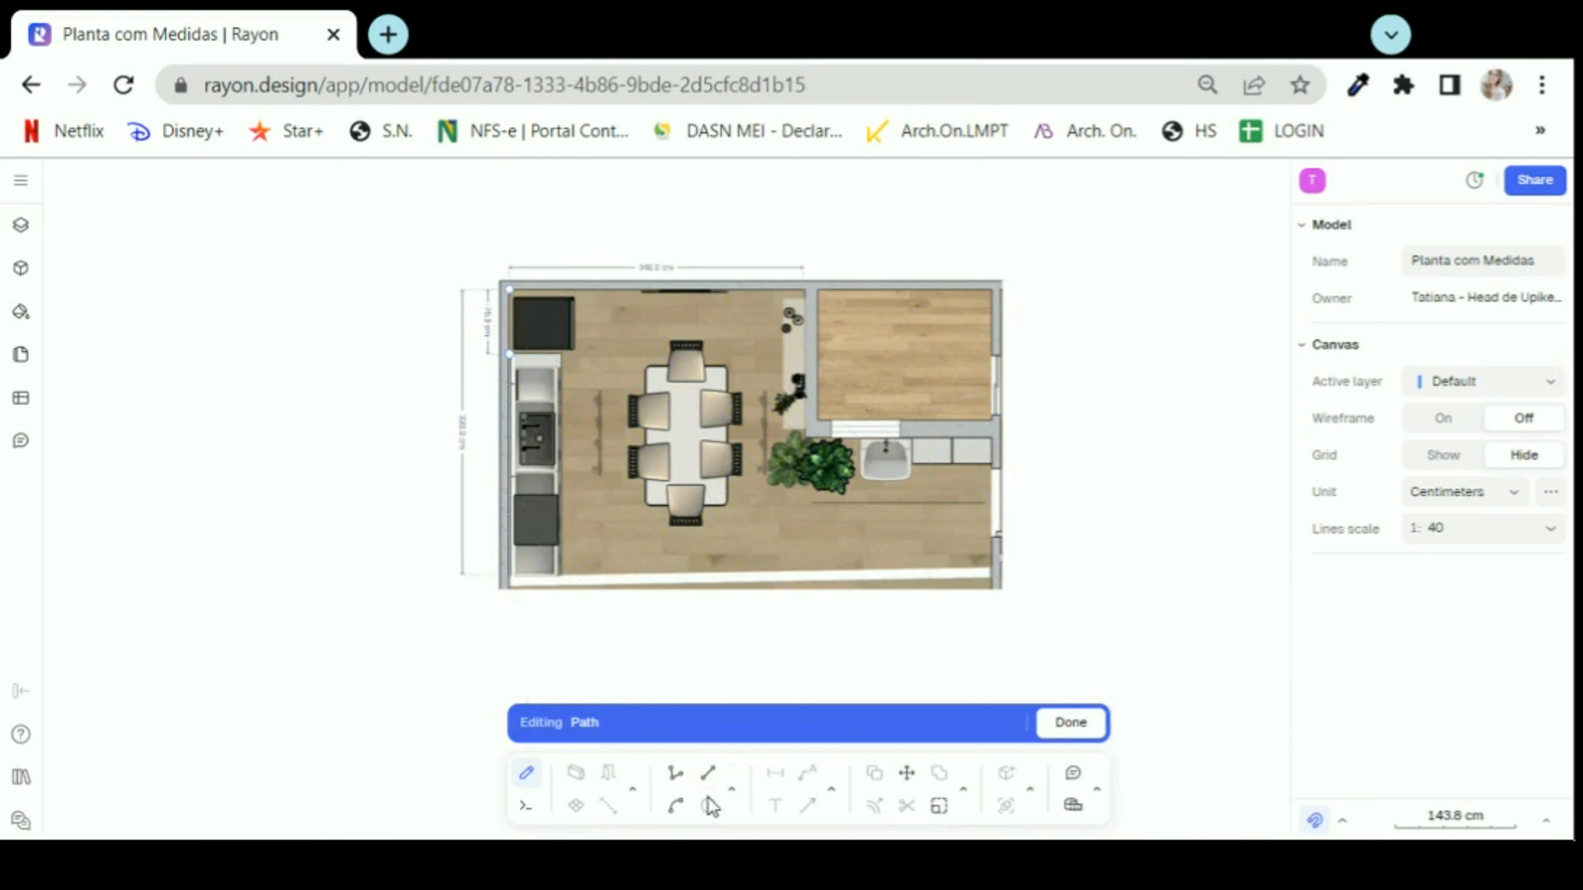
click(1070, 723)
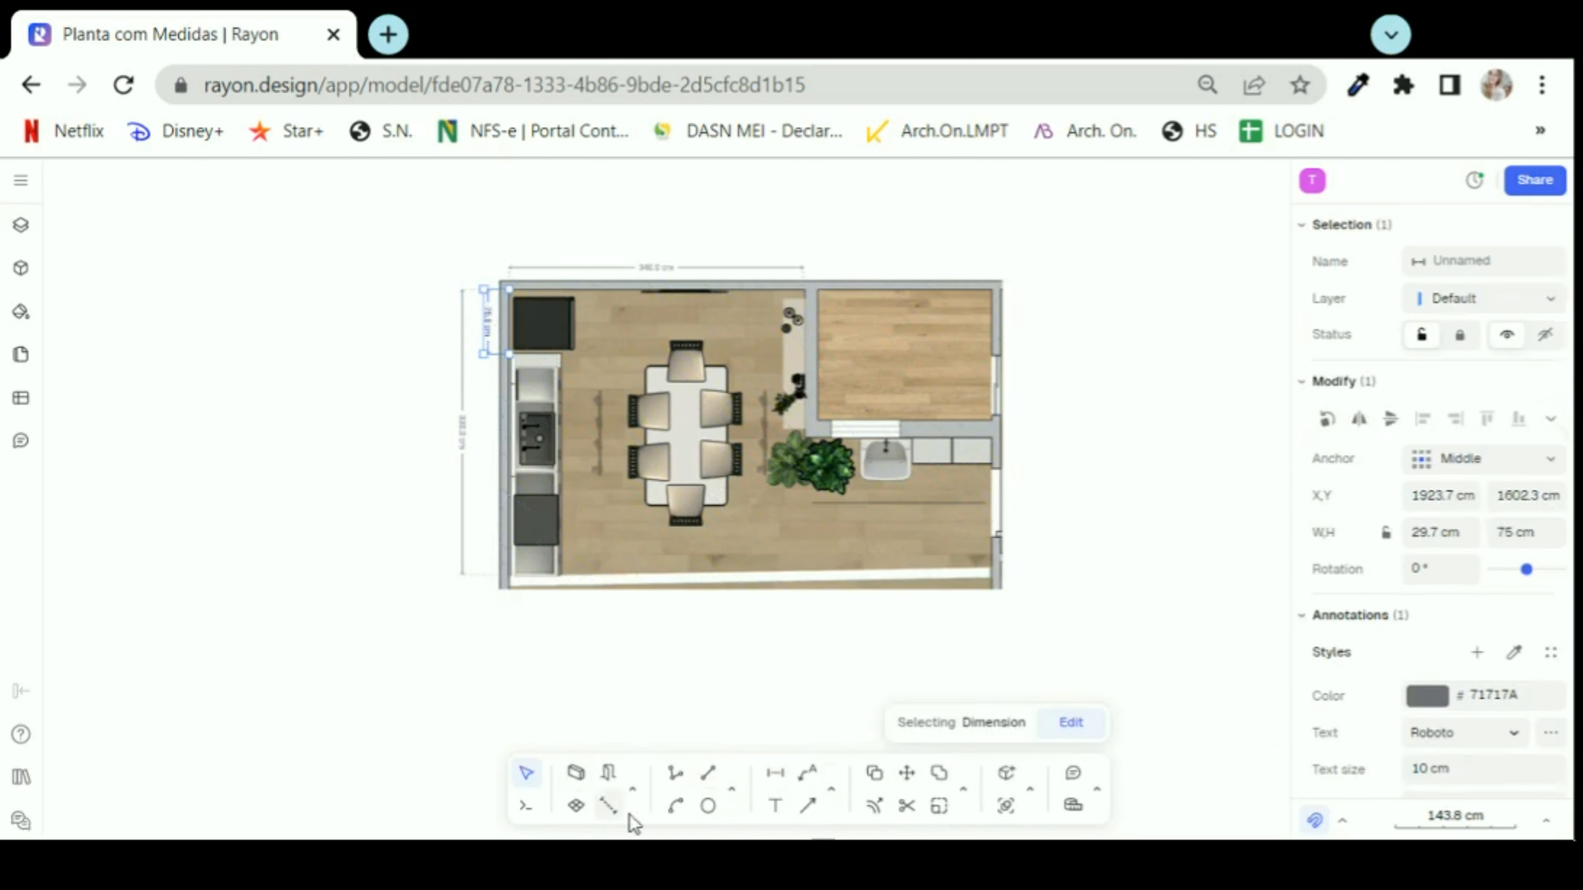
click(776, 783)
scroll(782, 234, up, 3)
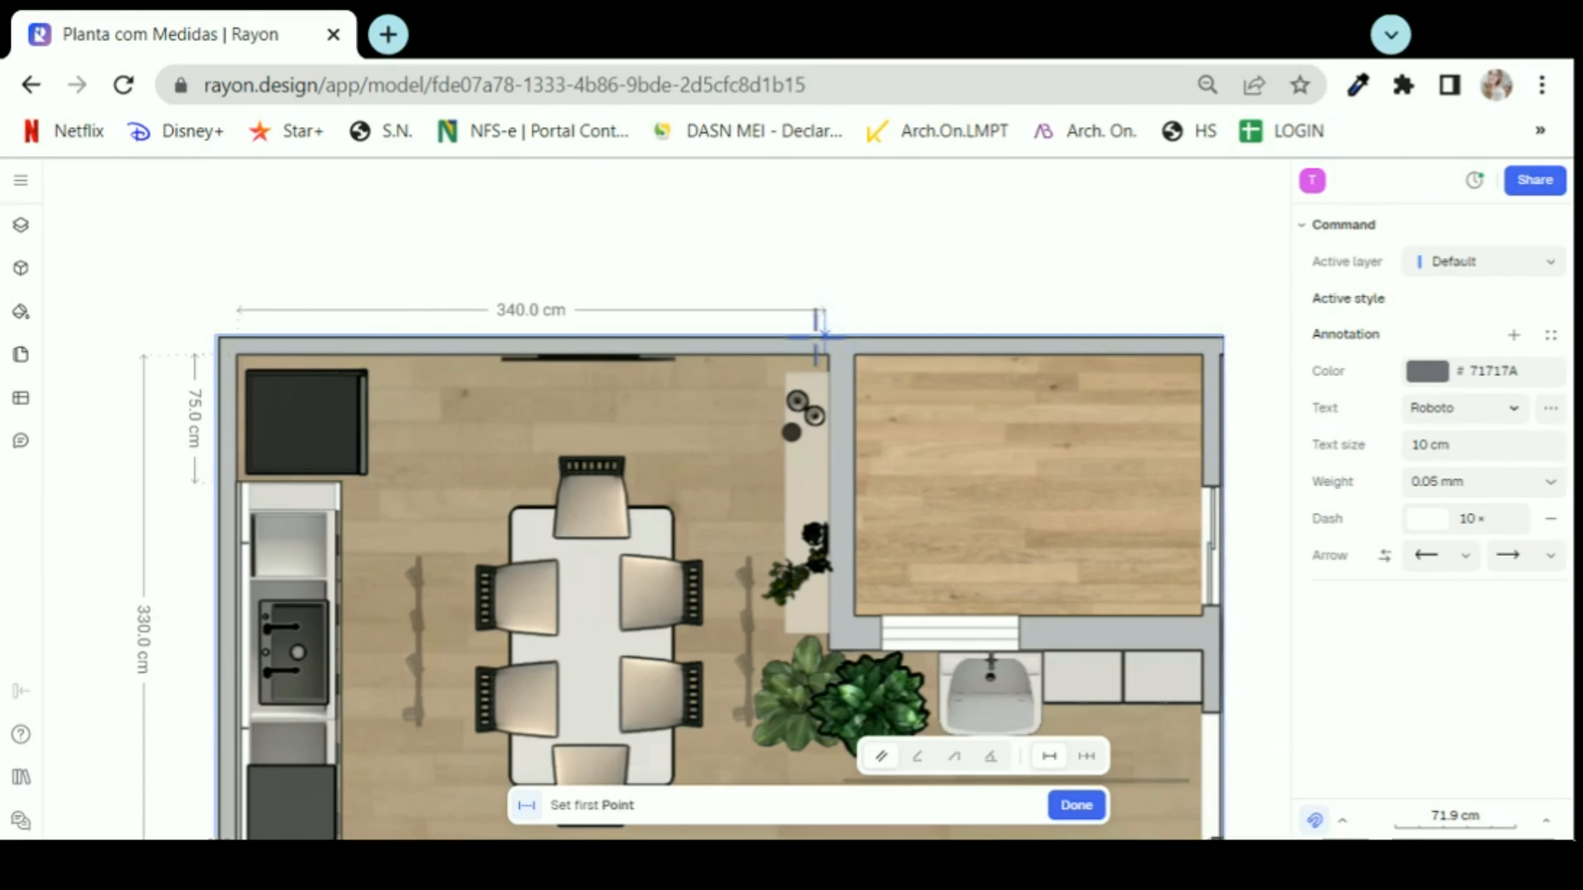
click(826, 354)
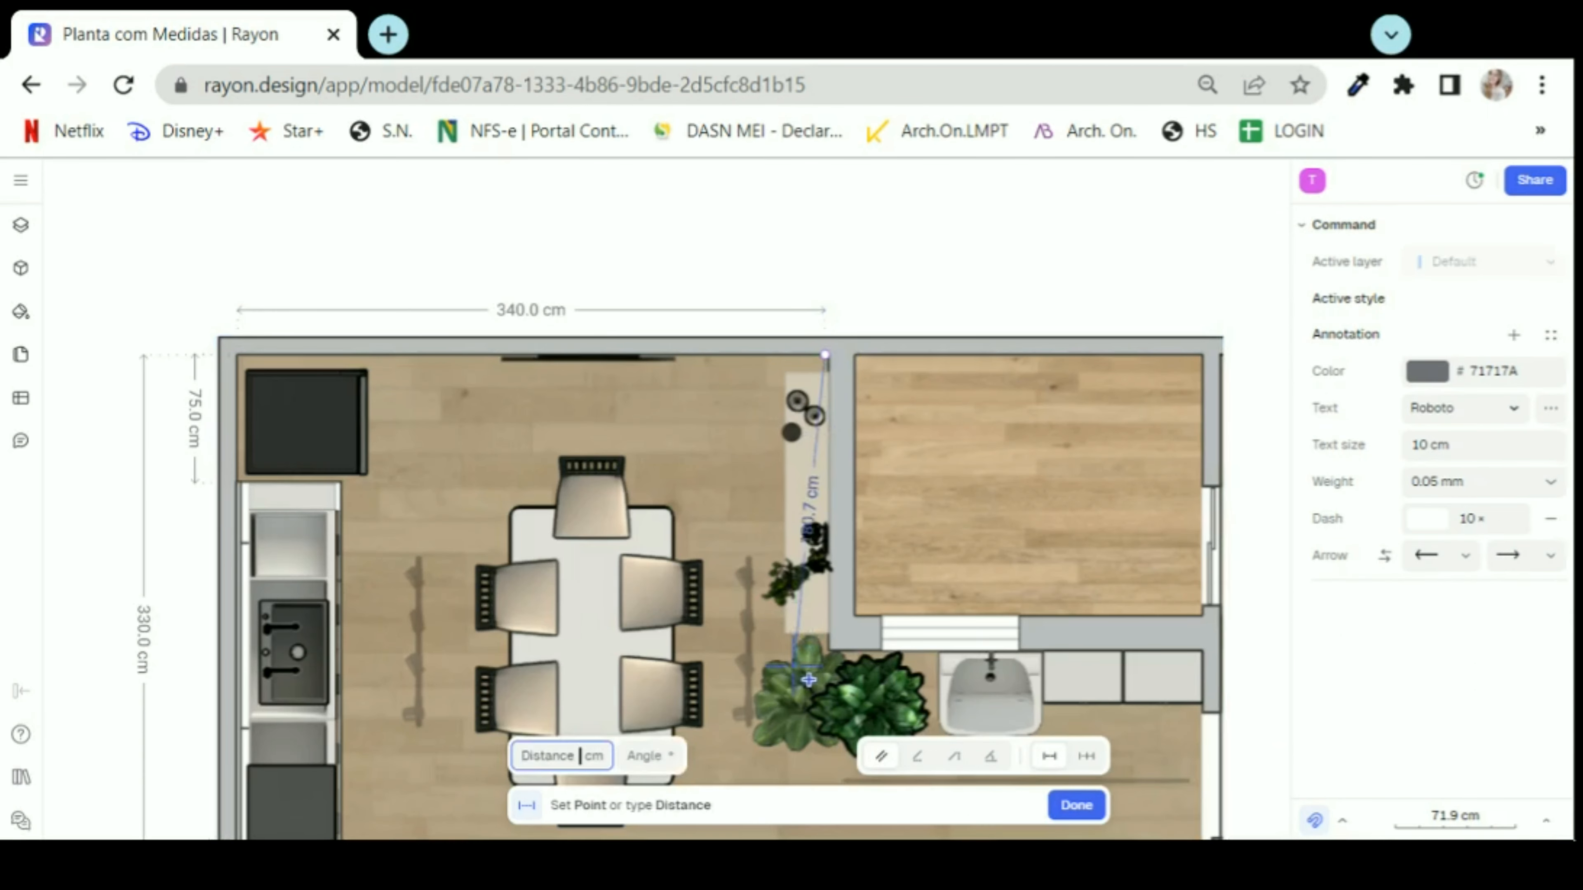
scroll(623, 276, down, 2)
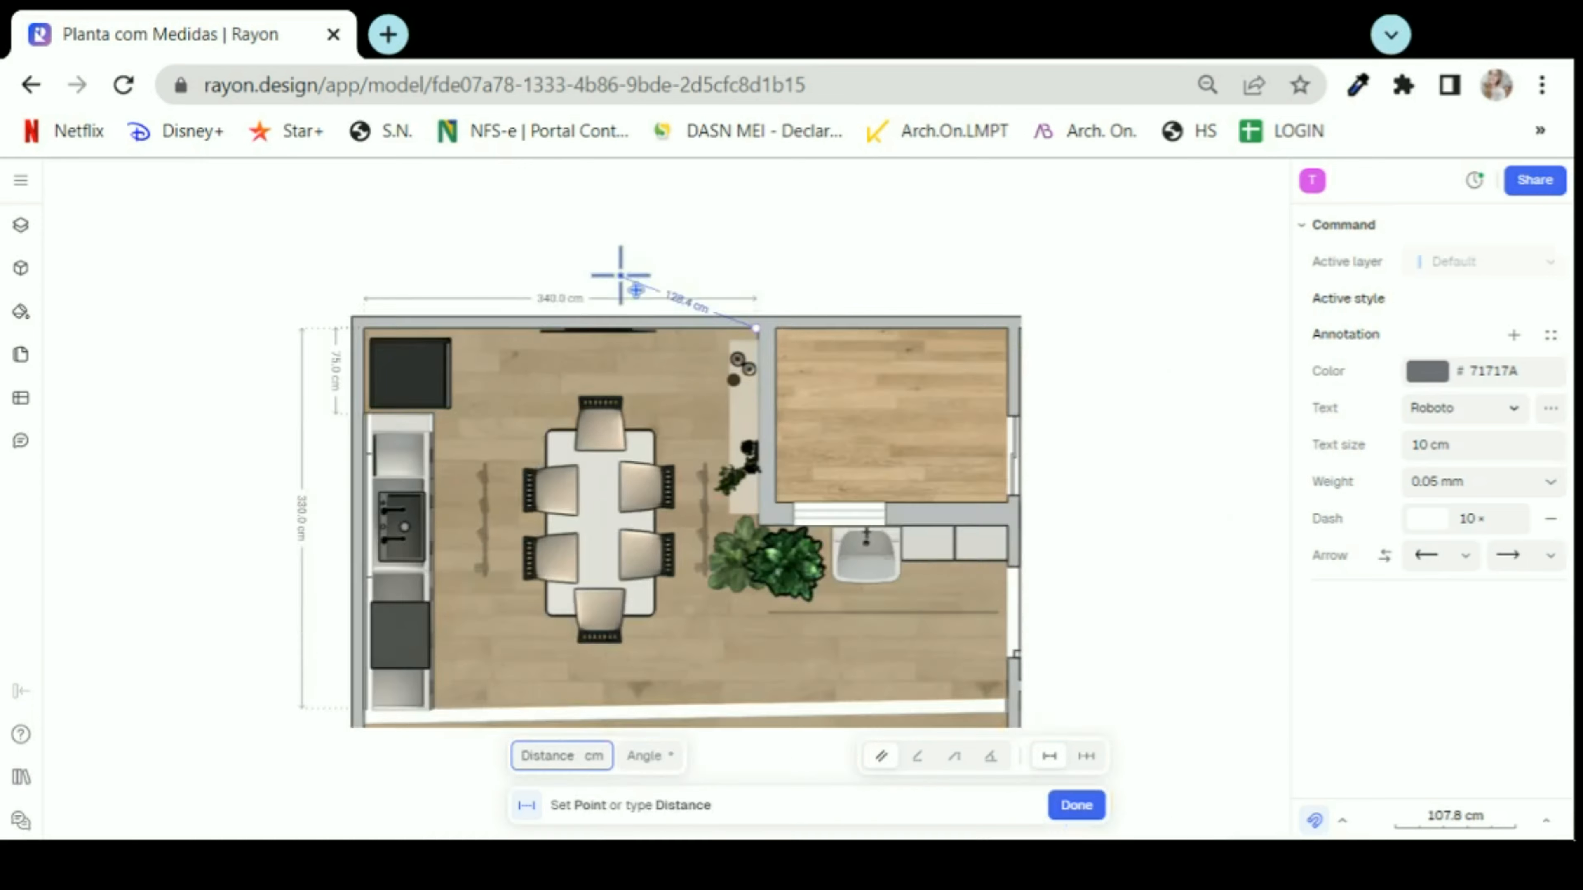
key(Escape)
- Examine the fully dimensioned layout page and compare it with the scaled floor plan
scroll(991, 337, down, 6)
middle_drag(891, 698, 883, 442)
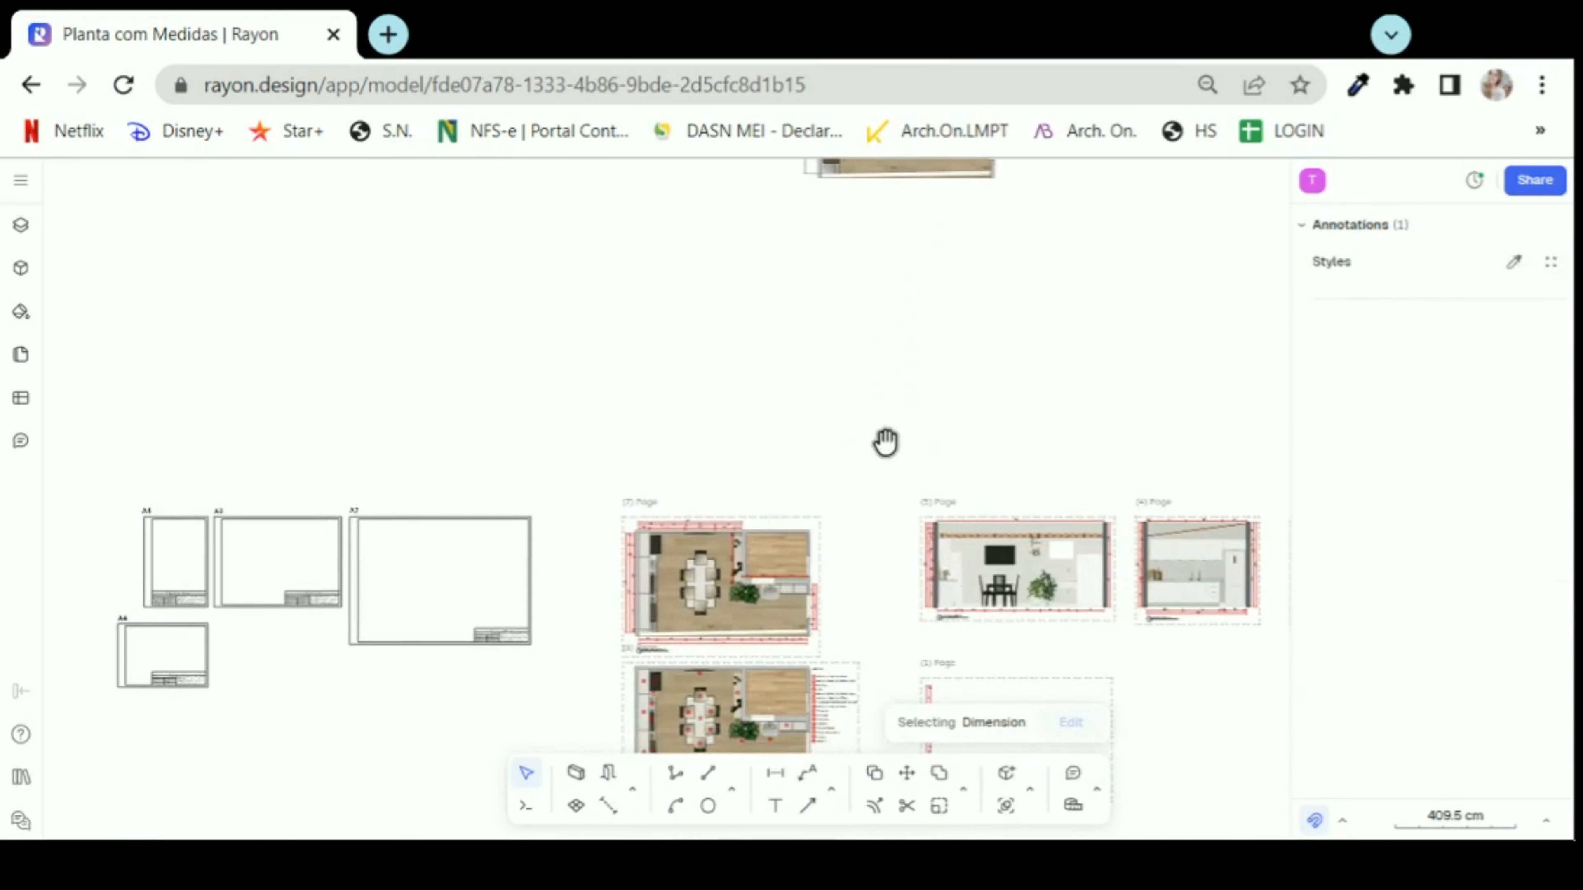
scroll(671, 653, up, 6)
scroll(601, 693, down, 7)
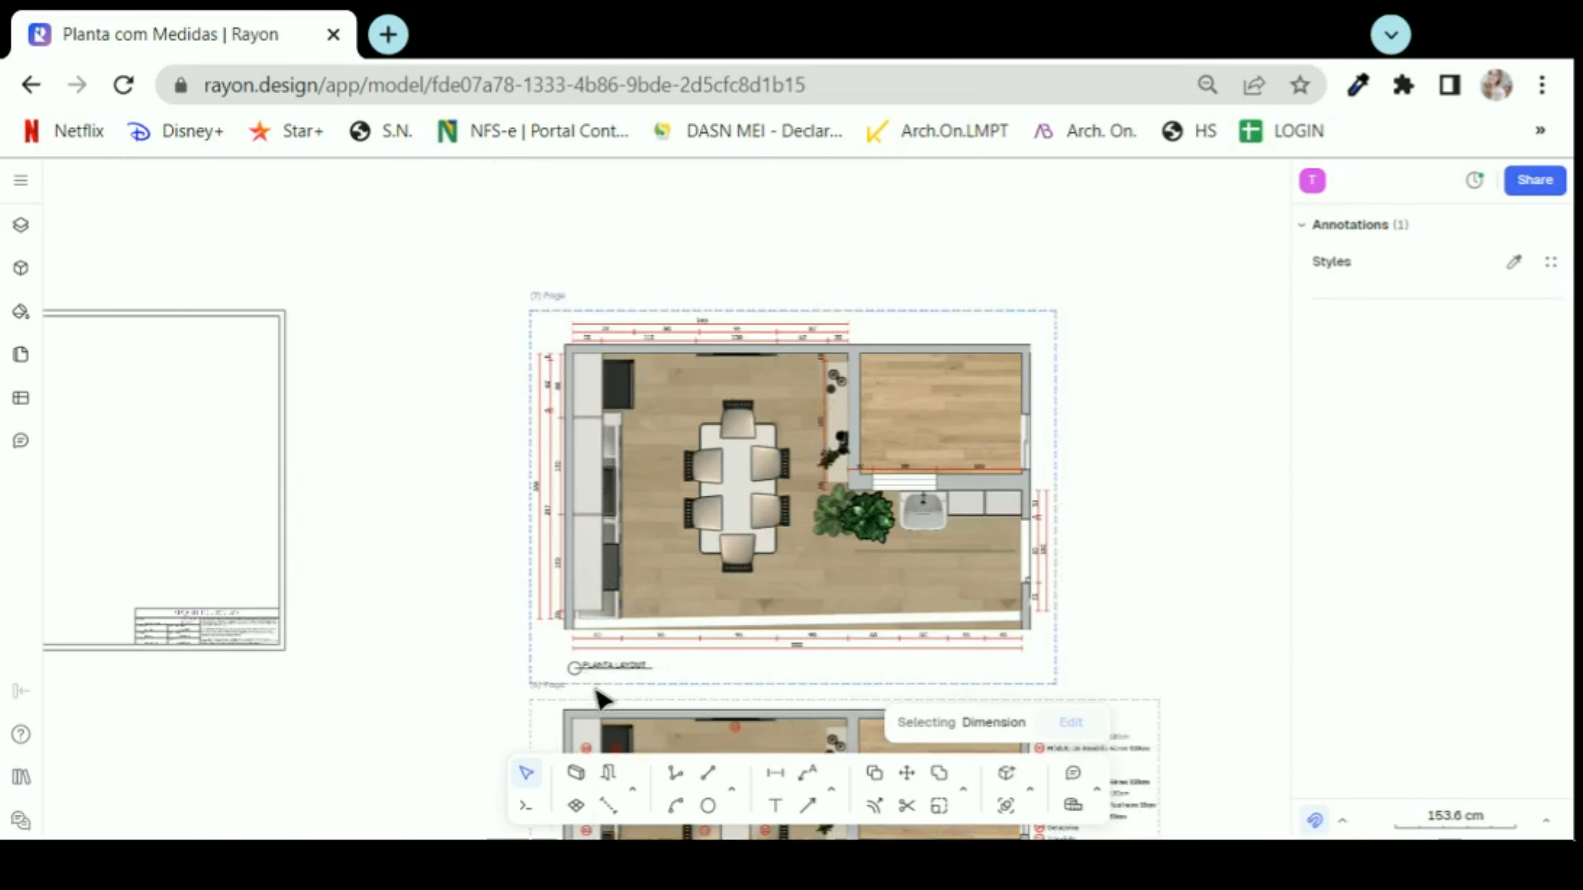
middle_drag(925, 309, 880, 439)
scroll(795, 364, up, 6)
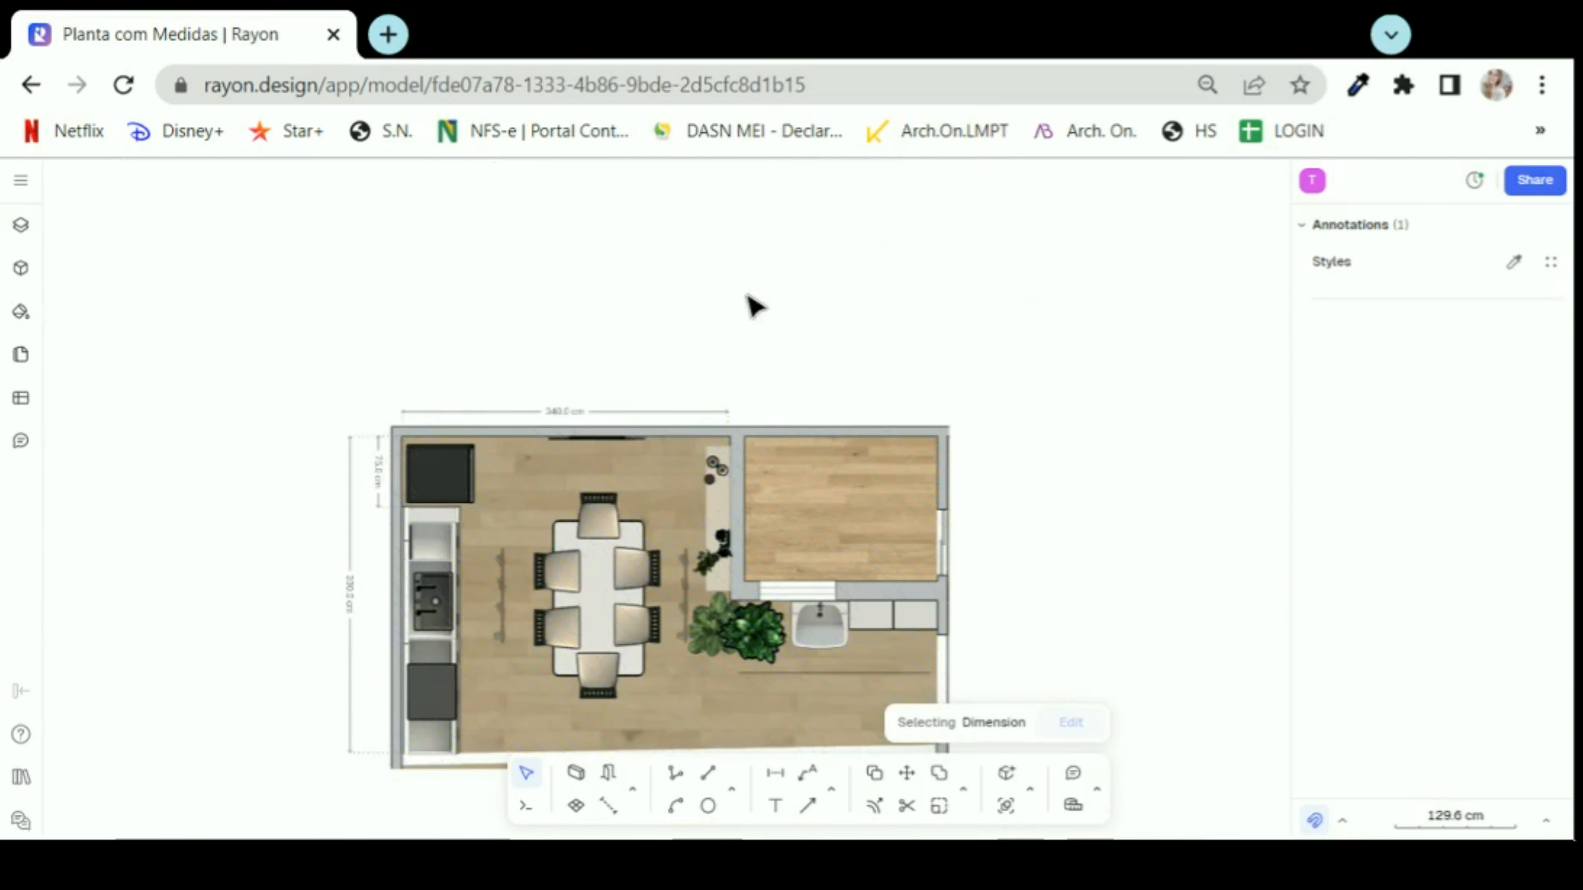
middle_drag(1036, 546, 1046, 427)
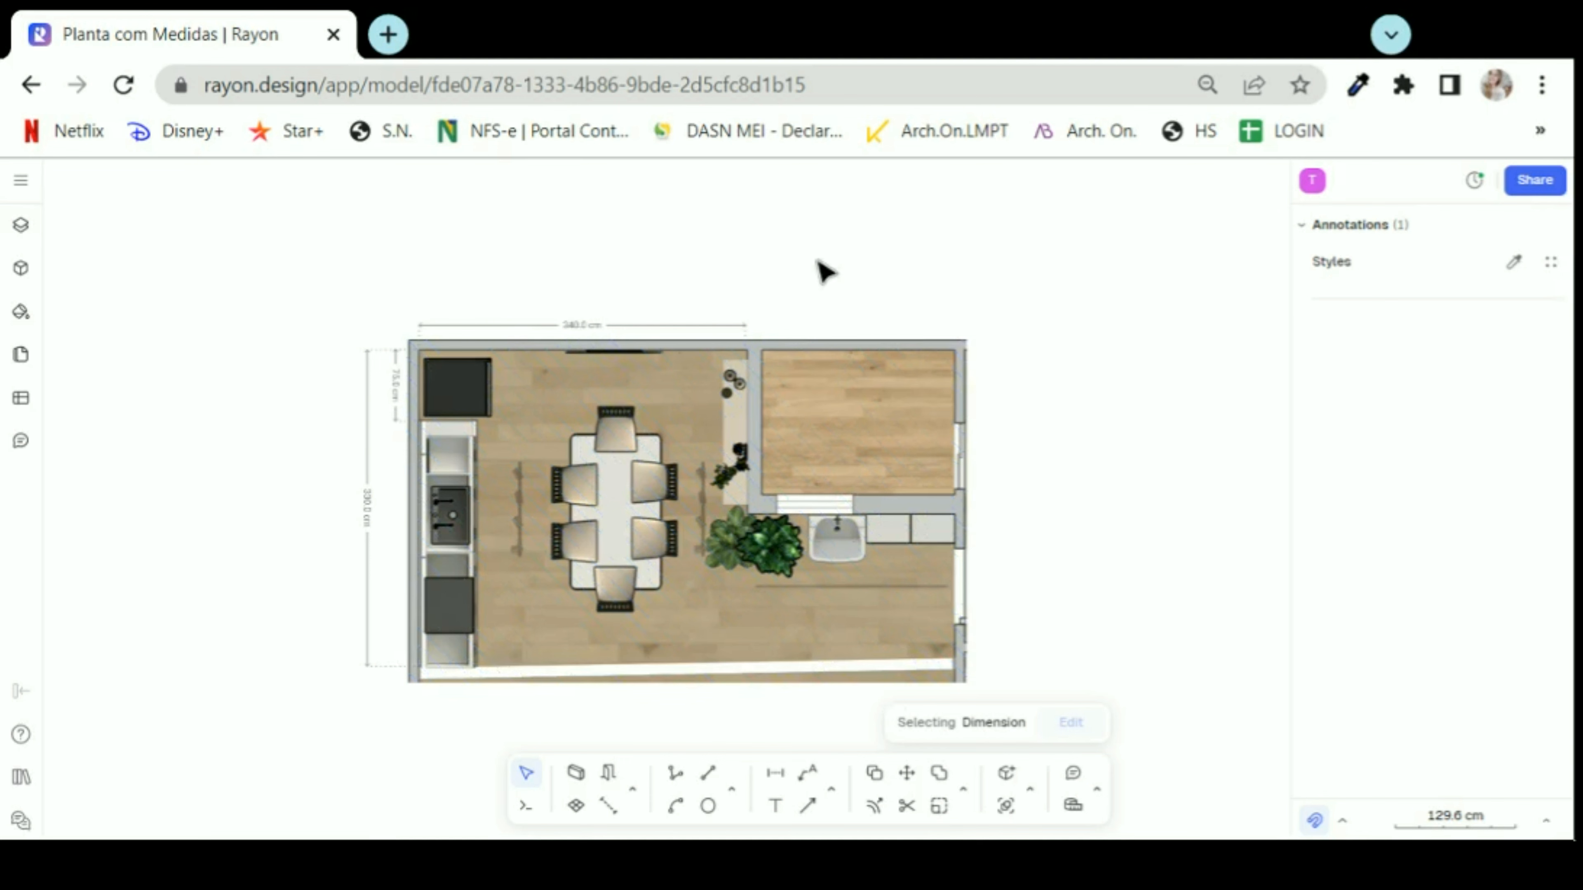
scroll(822, 272, down, 2)
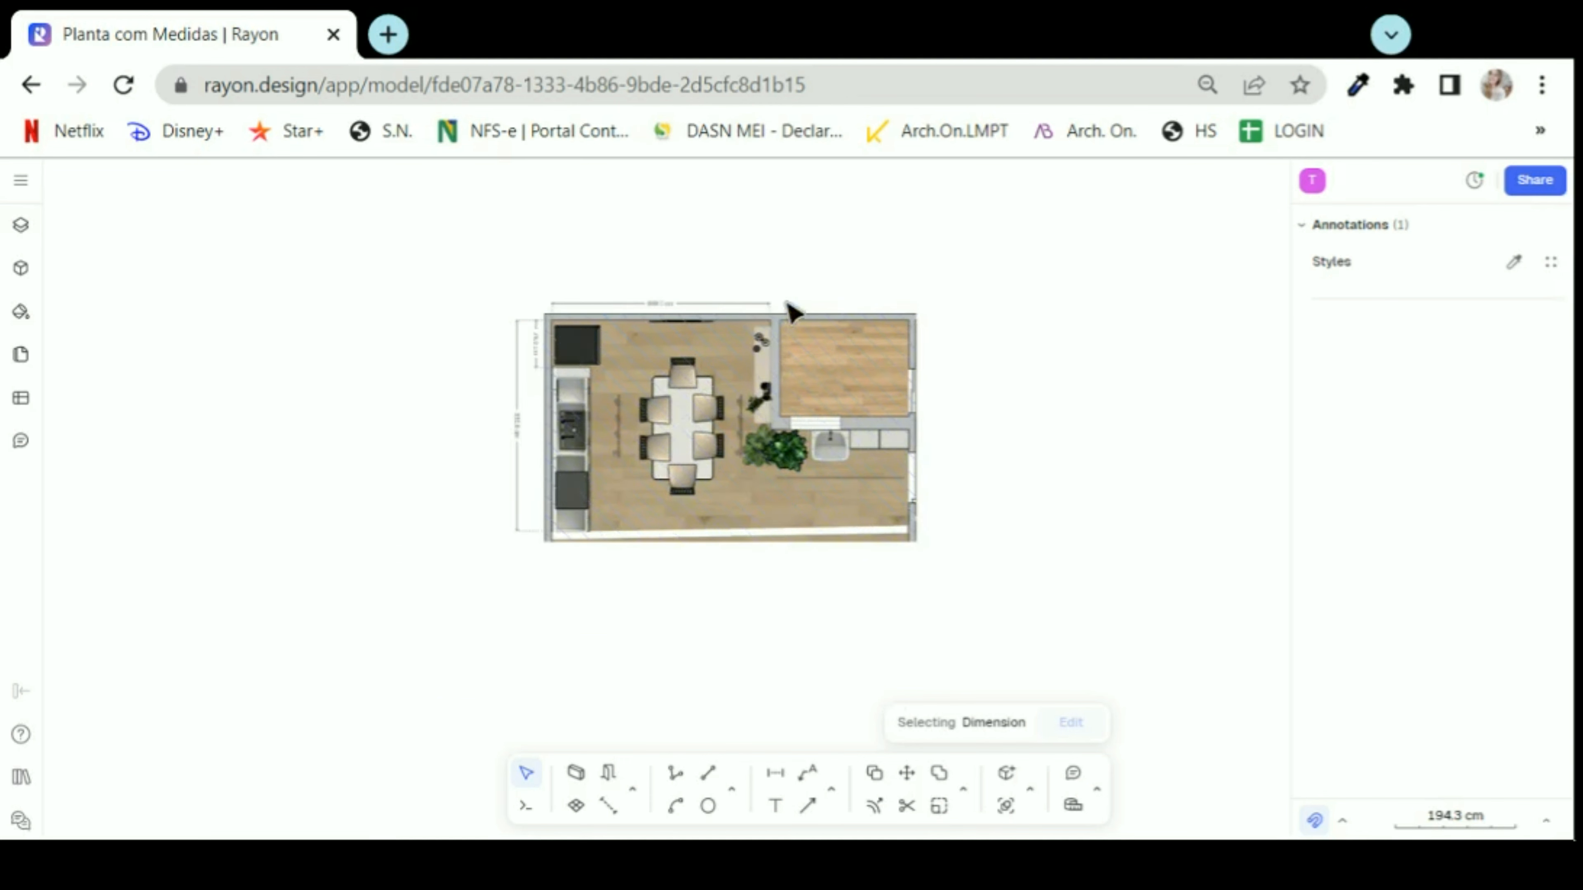
- Unblock the A3 sheet with its title block, located between the A4 and A2 sheets, and deselect it
scroll(781, 338, down, 3)
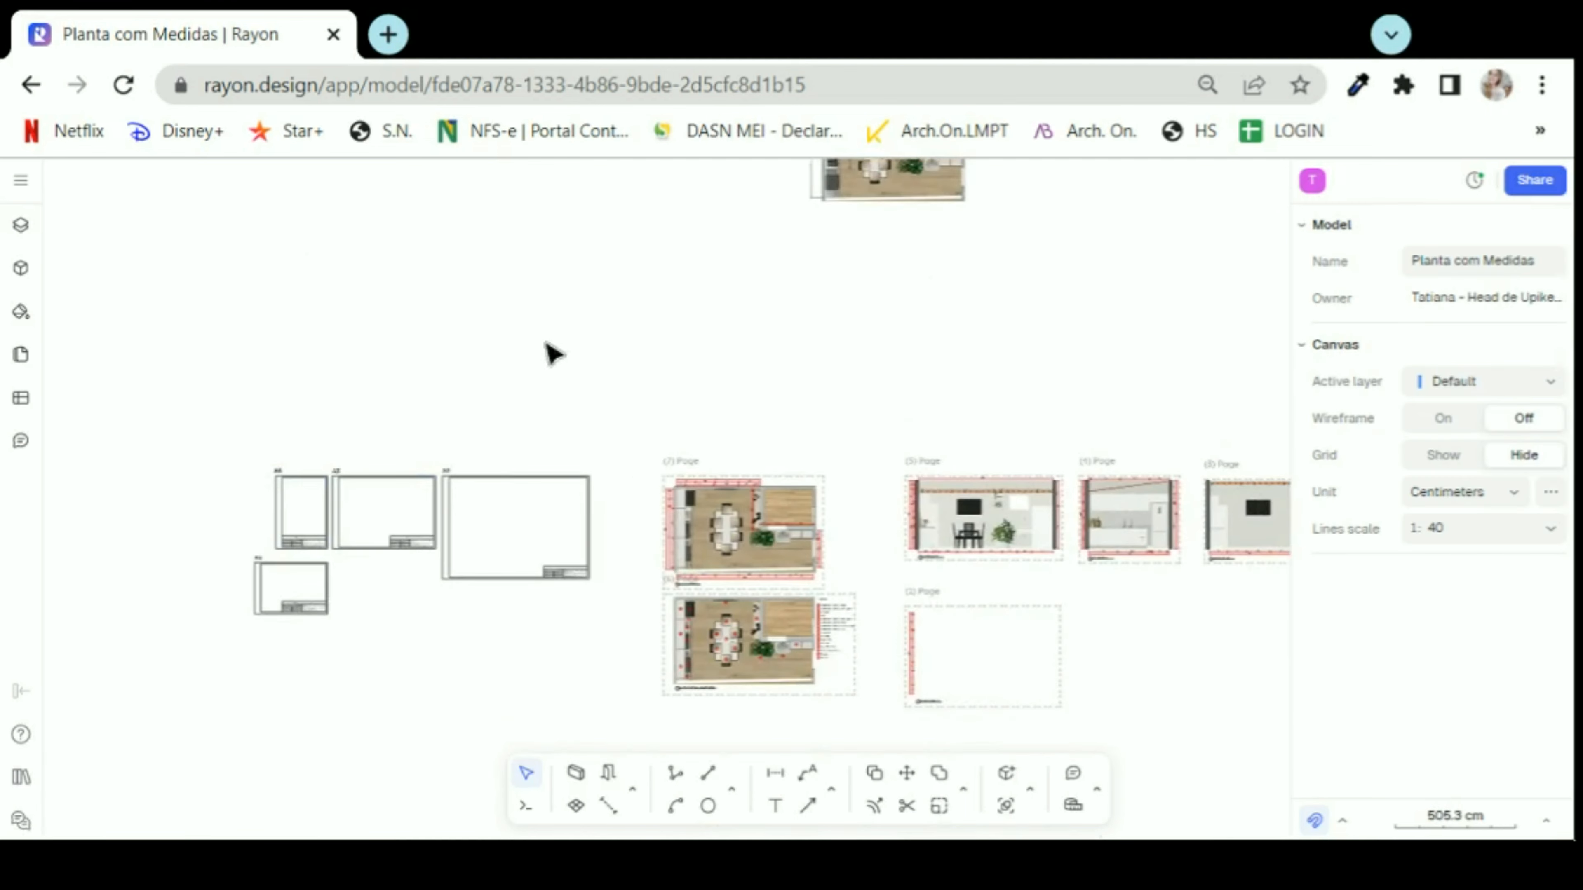
middle_drag(689, 316, 747, 376)
scroll(440, 540, up, 4)
middle_drag(480, 617, 551, 432)
scroll(723, 711, up, 2)
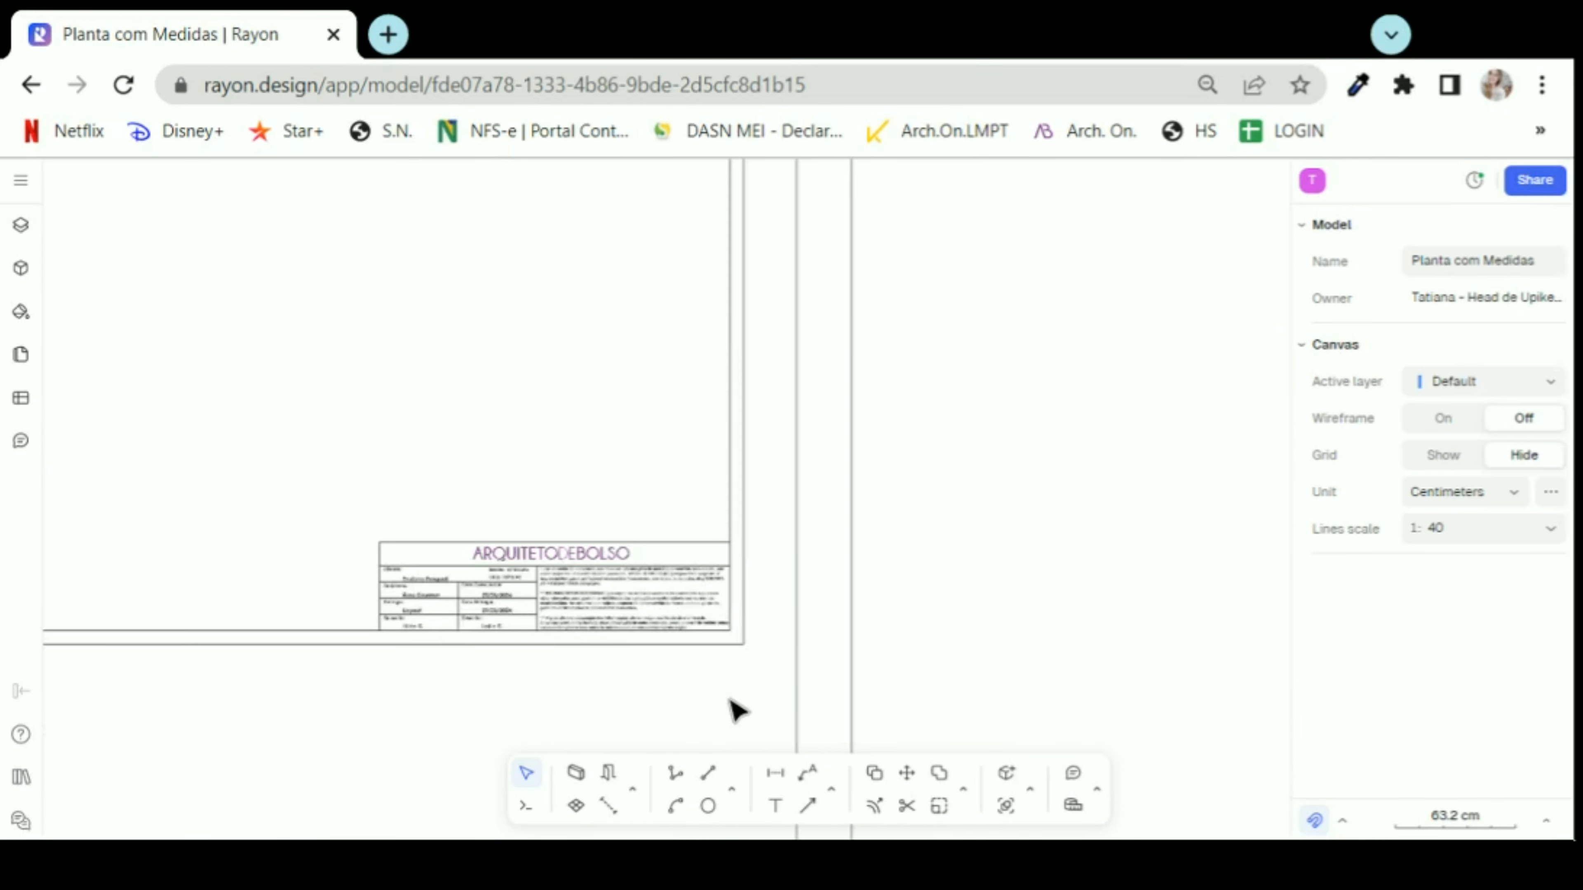
scroll(583, 590, down, 1)
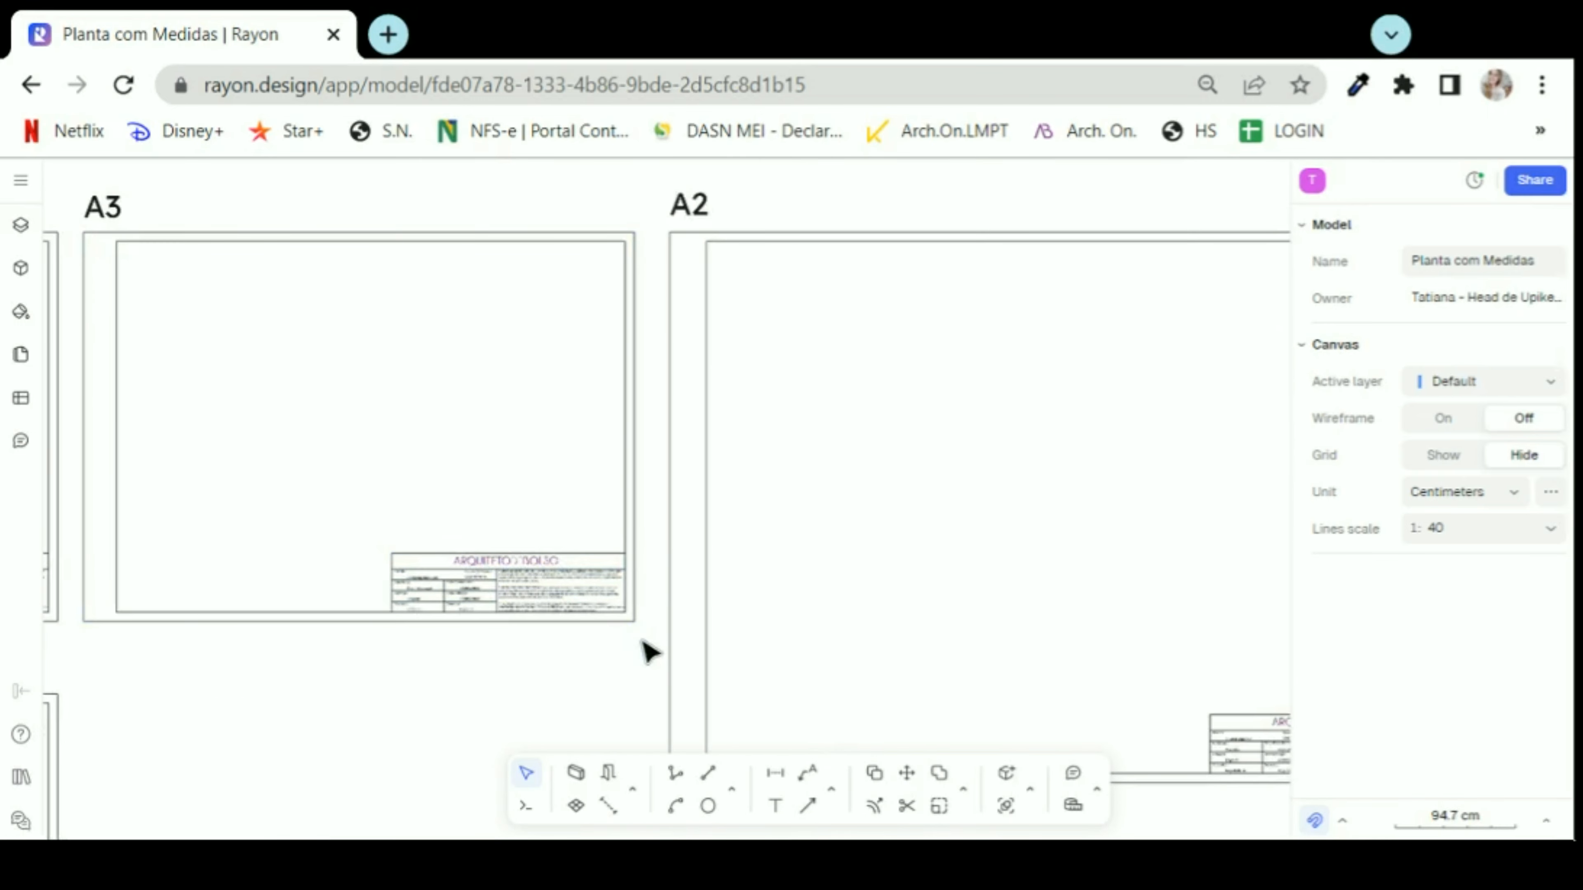
drag(486, 544, 341, 522)
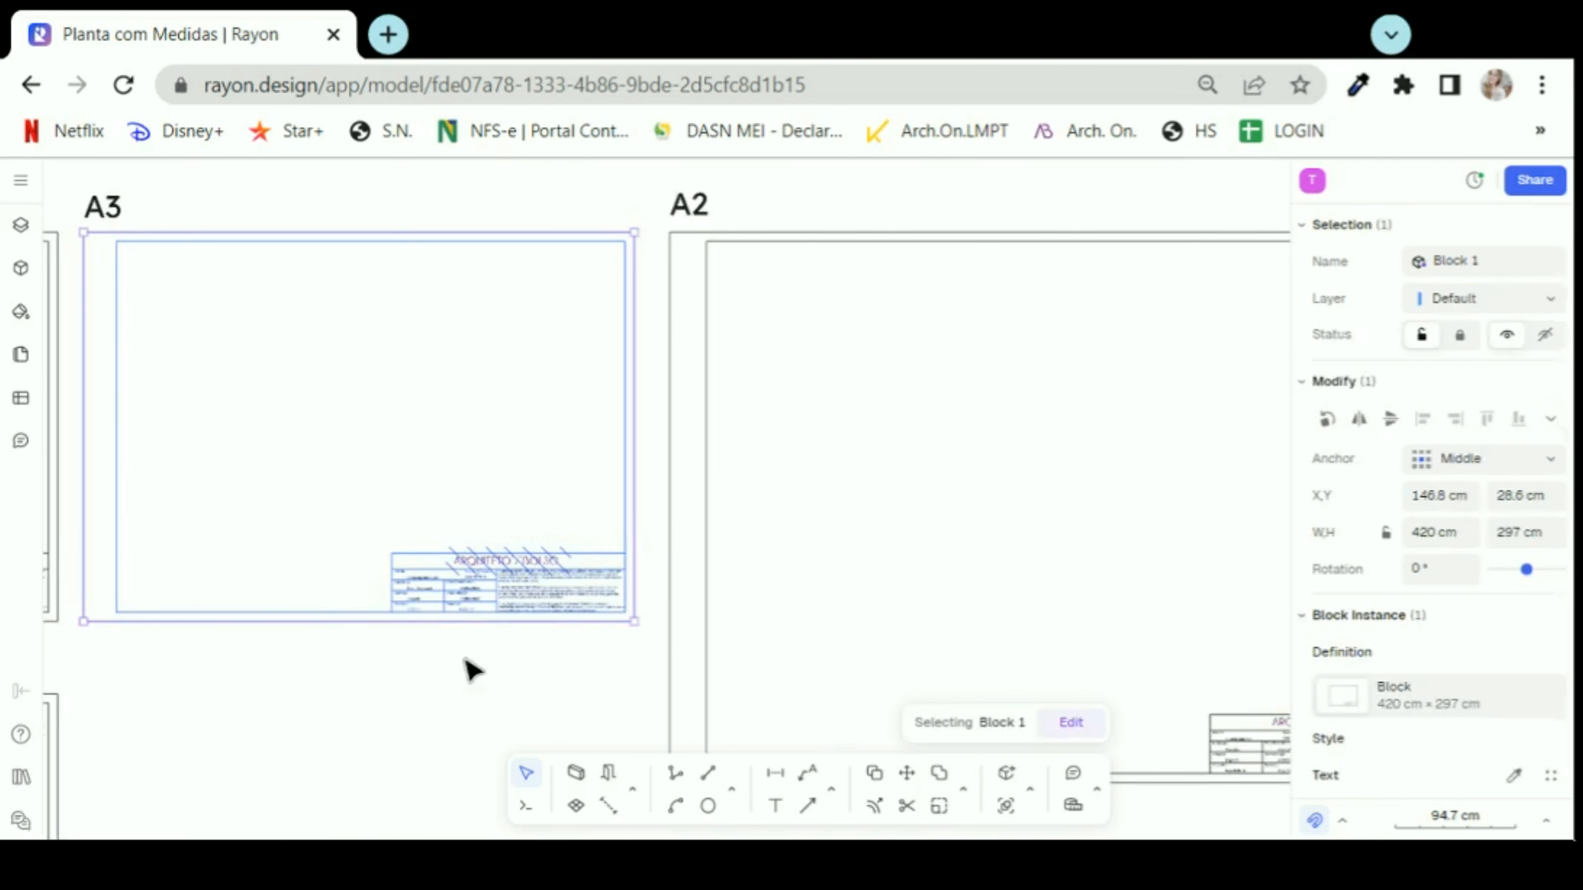
right_click(437, 617)
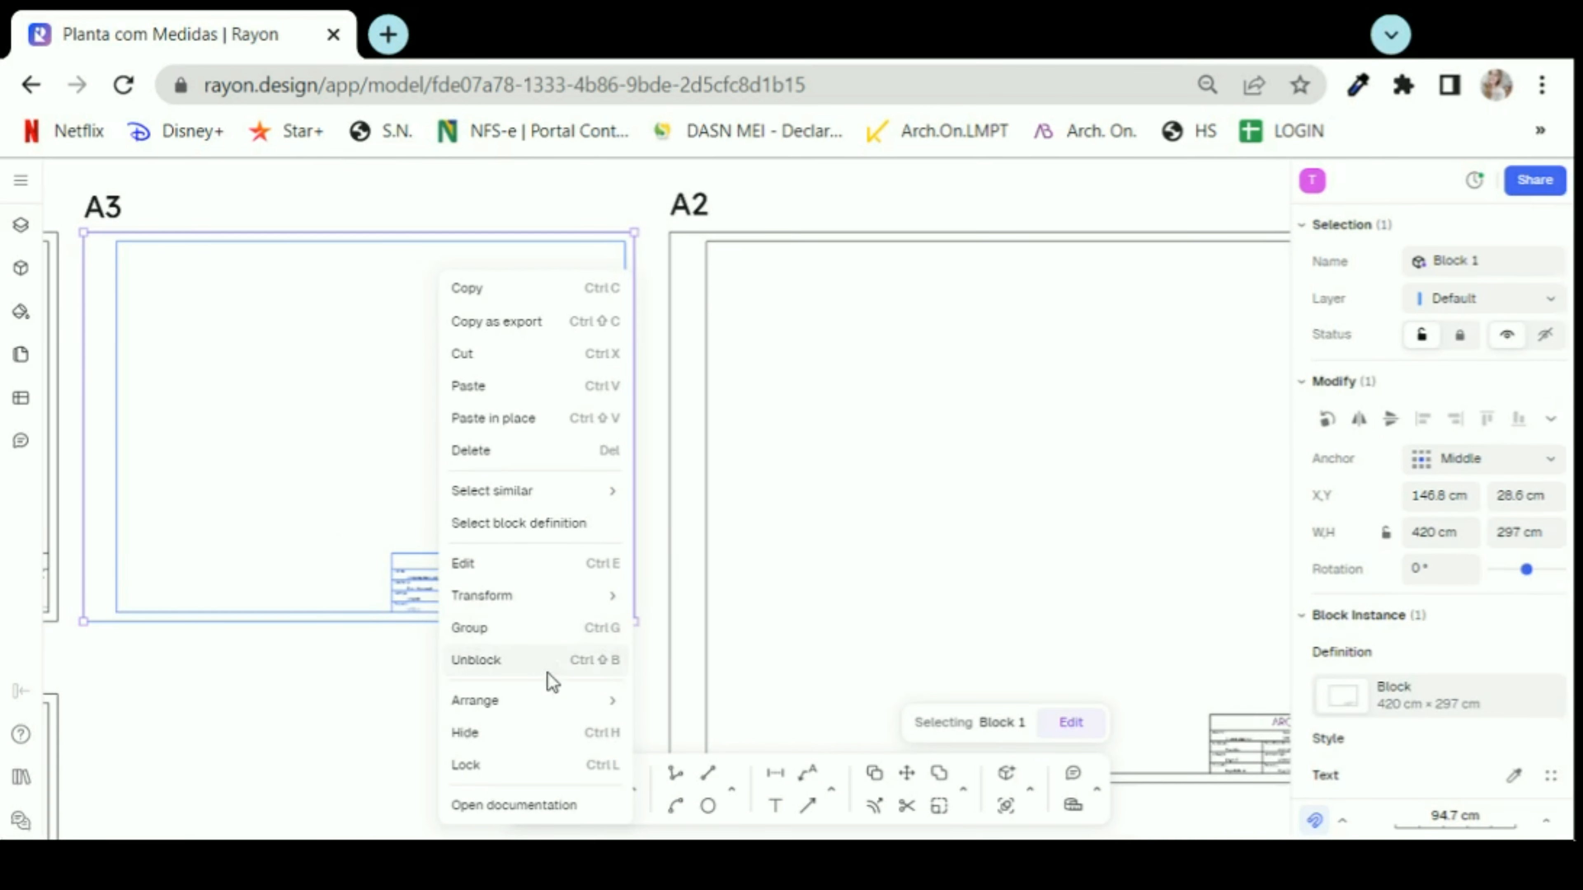
click(531, 665)
click(386, 708)
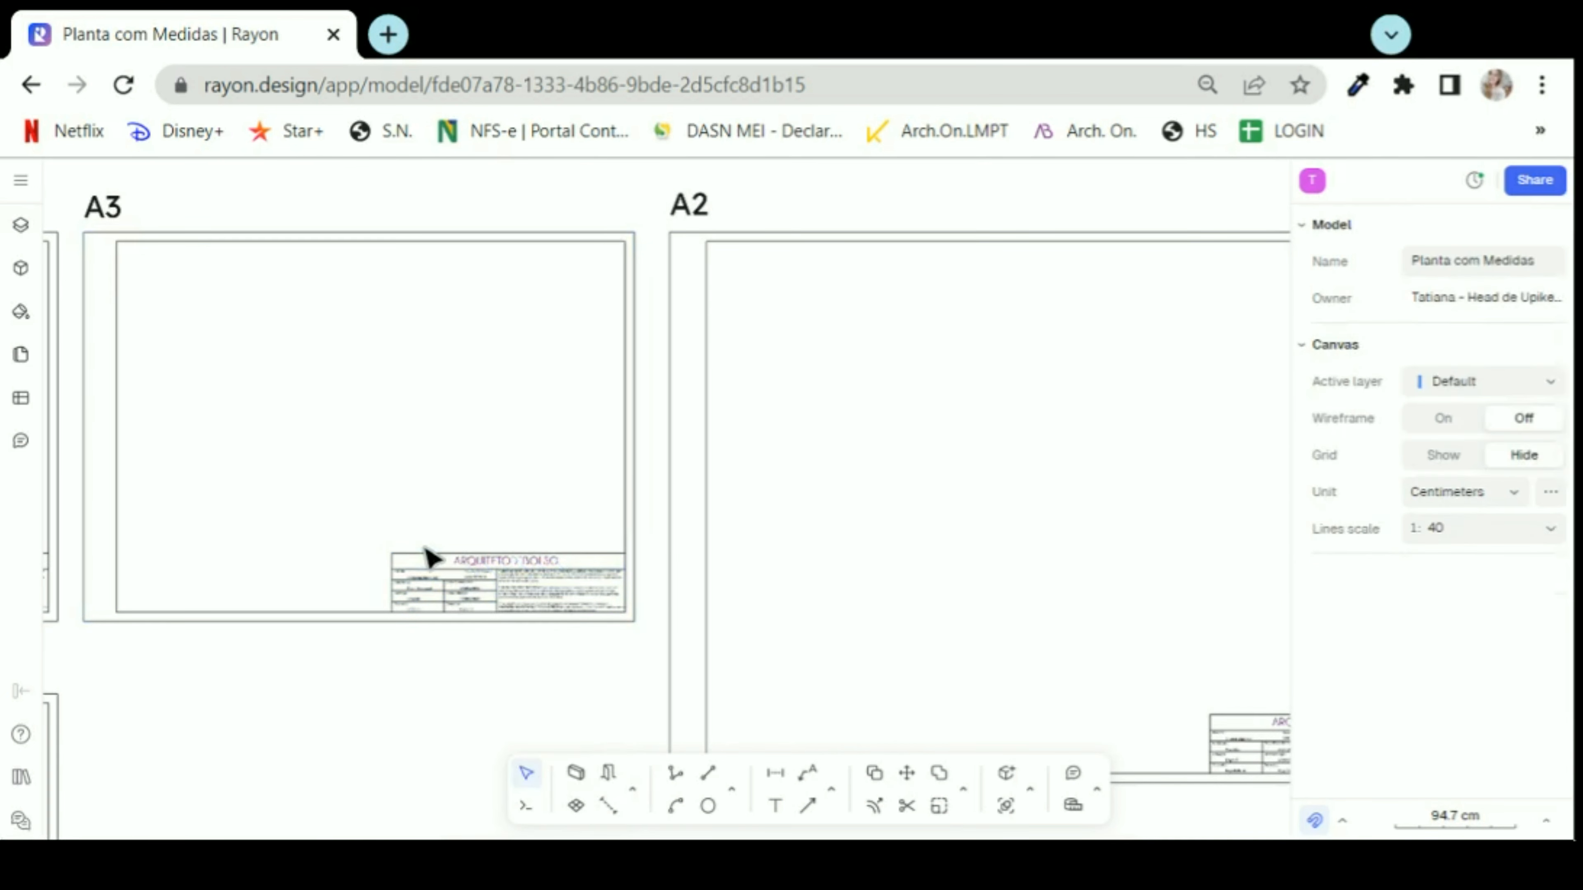
- Convert the grouped A3 sheet back into a block
click(434, 583)
scroll(518, 683, down, 5)
click(519, 657)
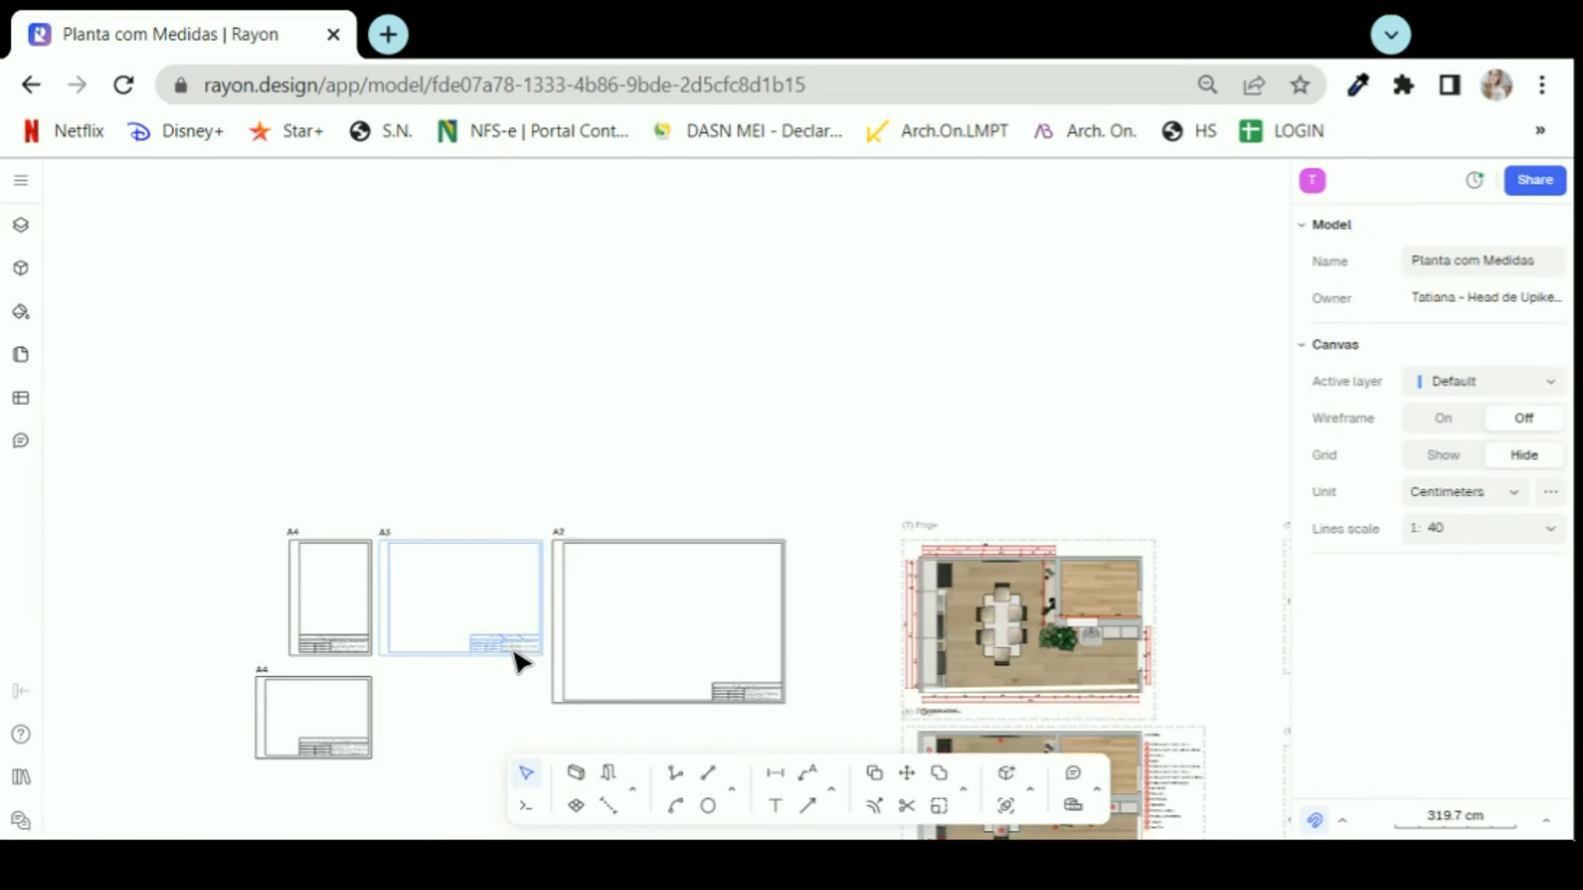
right_click(513, 653)
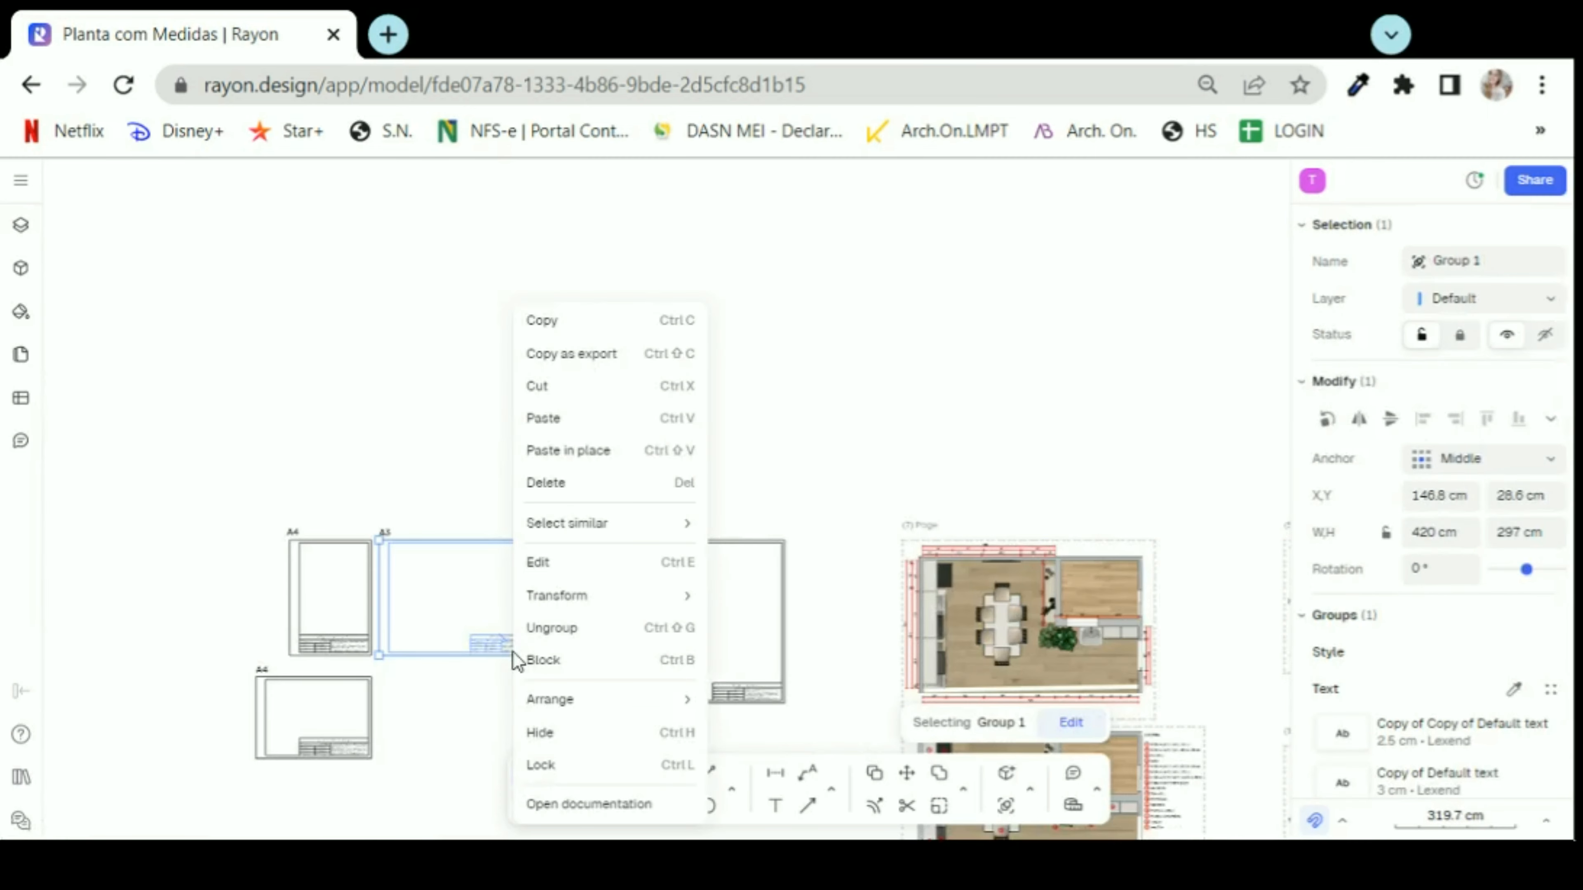
click(557, 662)
click(449, 723)
- Move the A3 sheet block out of the sheet row and try resizing it freehand by its corner to about 707.8 × 500.5 cm
drag(431, 651, 845, 350)
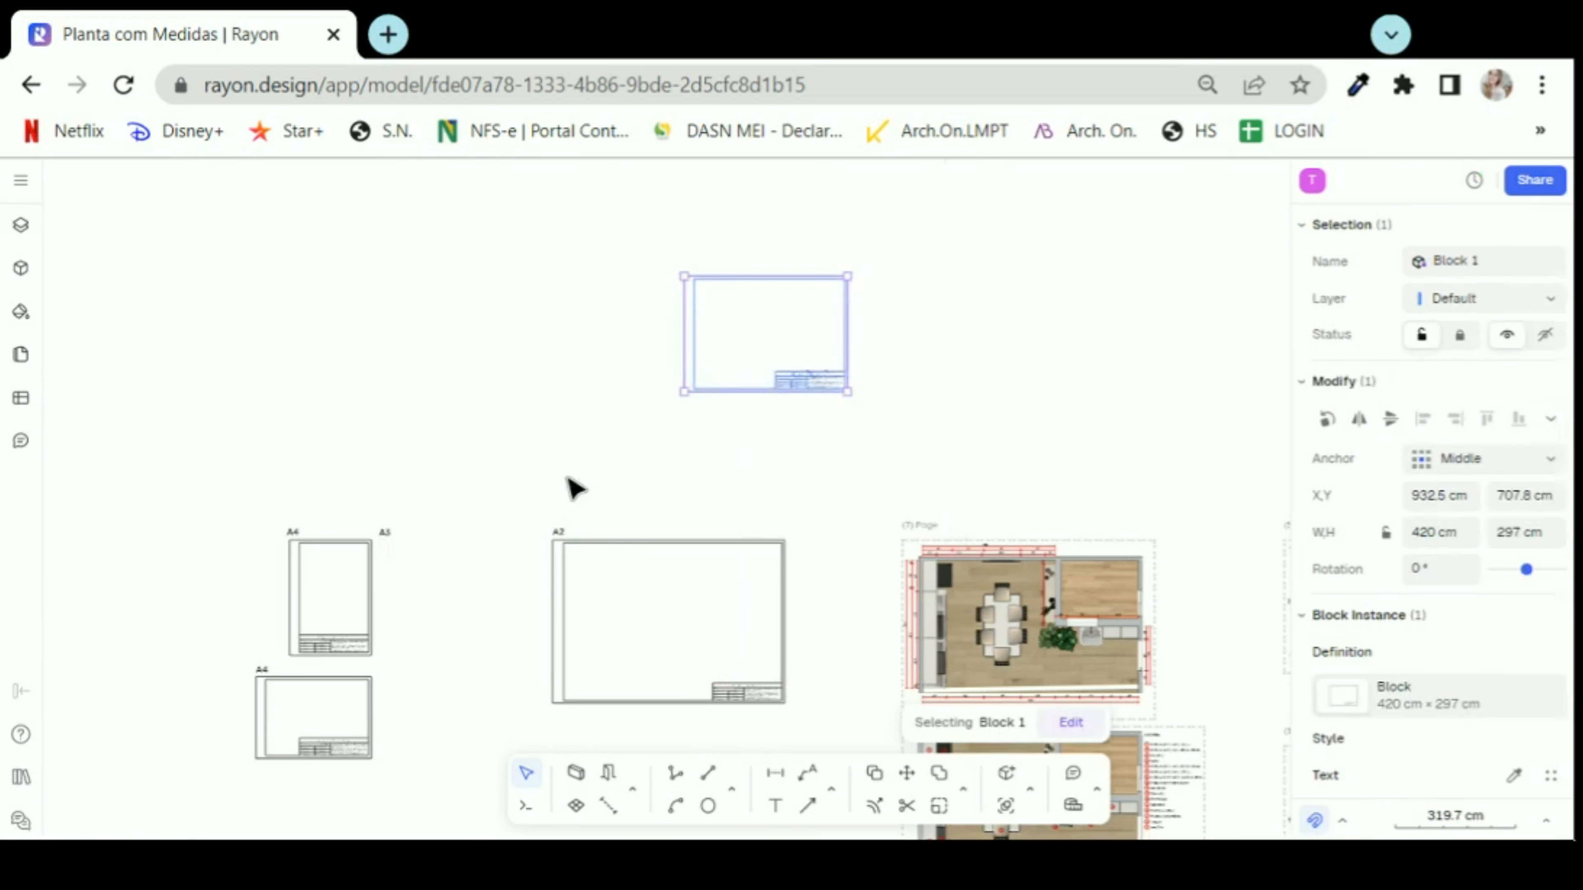
scroll(844, 387, down, 3)
scroll(742, 405, up, 5)
drag(540, 547, 743, 686)
scroll(643, 722, up, 5)
scroll(671, 601, down, 3)
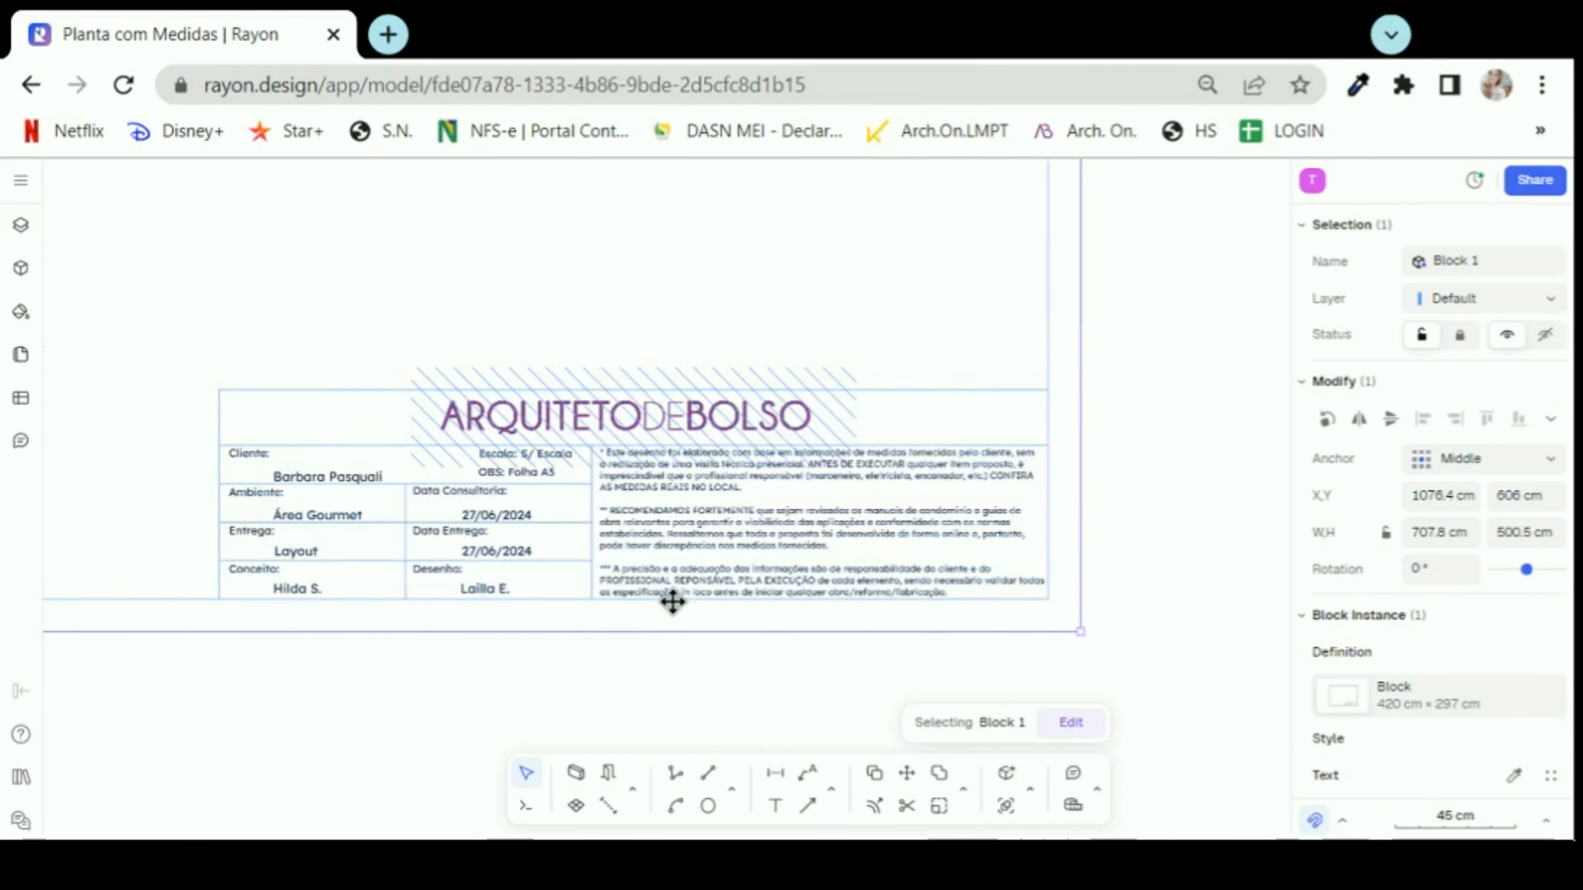
scroll(717, 559, up, 3)
scroll(664, 623, down, 8)
scroll(468, 570, down, 5)
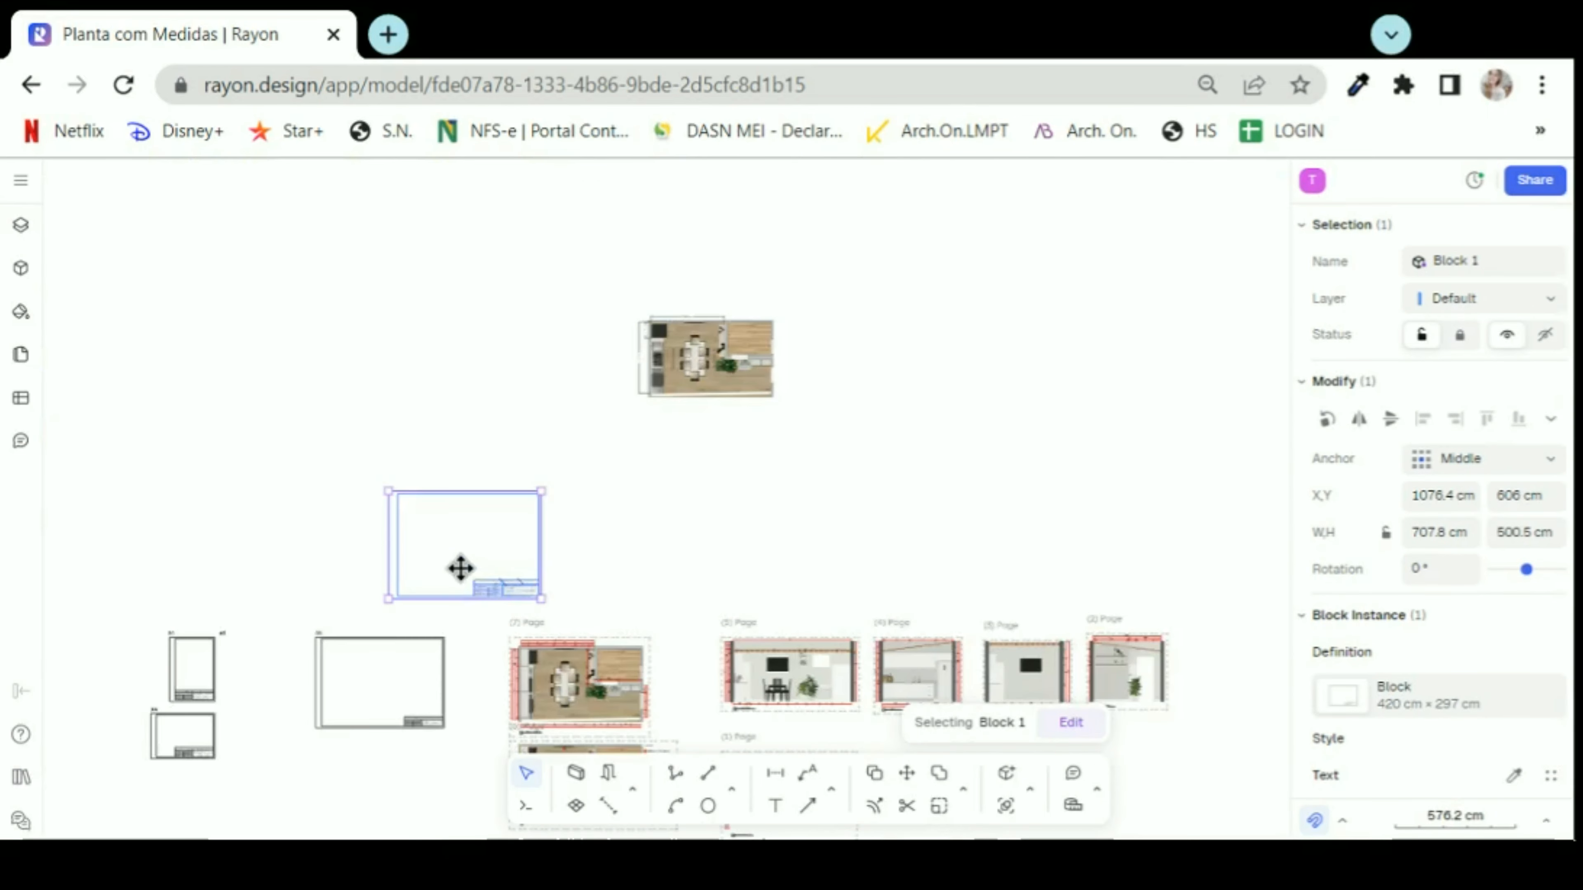
drag(540, 601, 501, 570)
- Move the A3 sheet block at its 420 × 297 cm size to just below the scaled floor plan
click(699, 503)
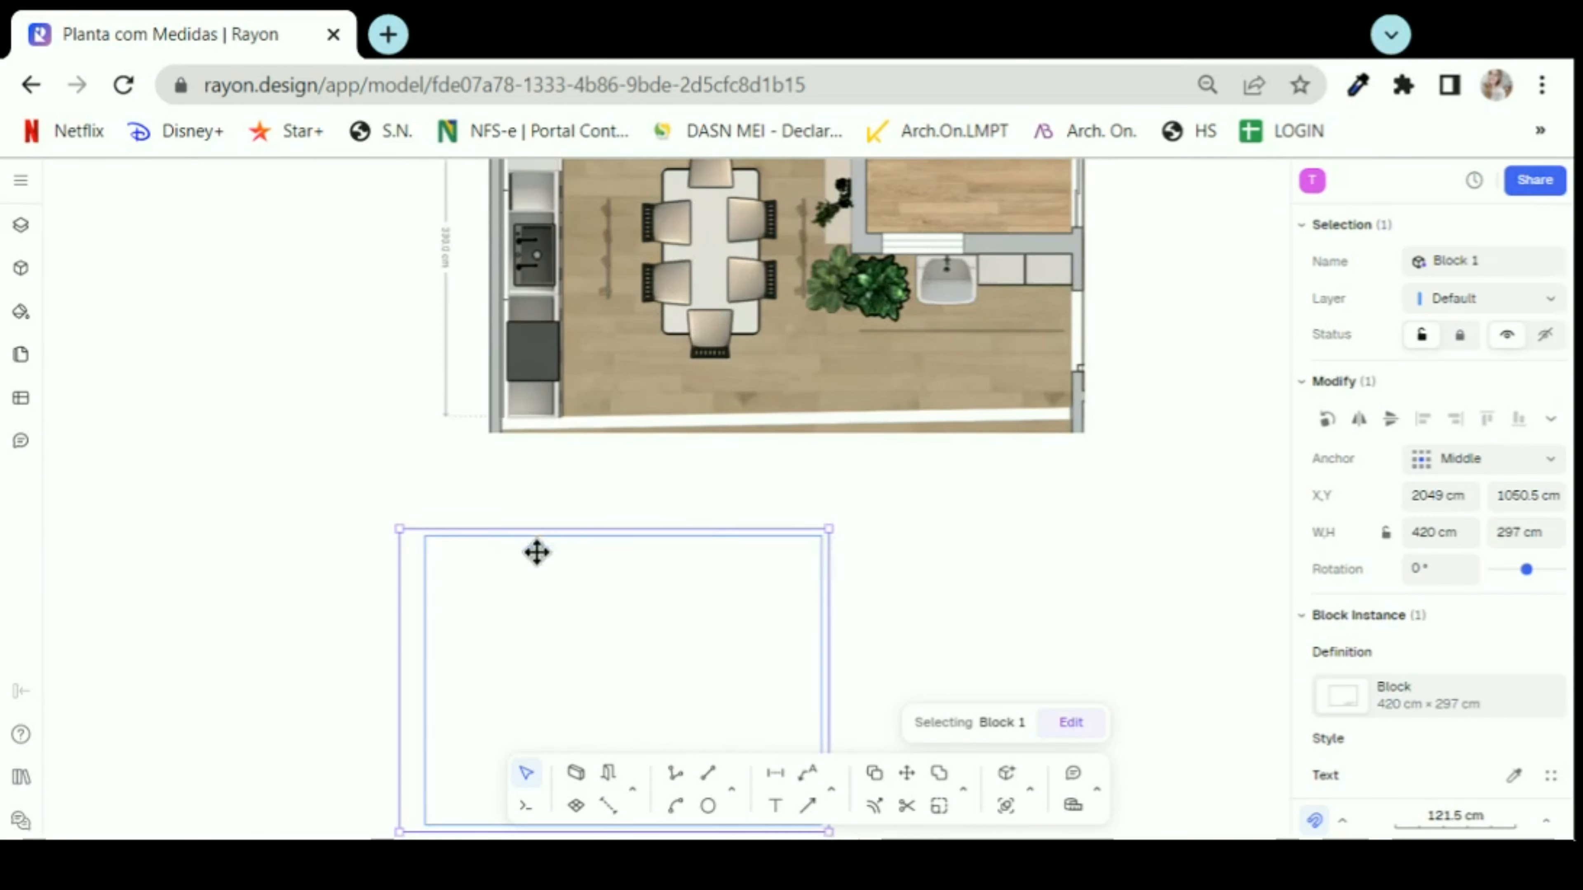
scroll(537, 552, down, 3)
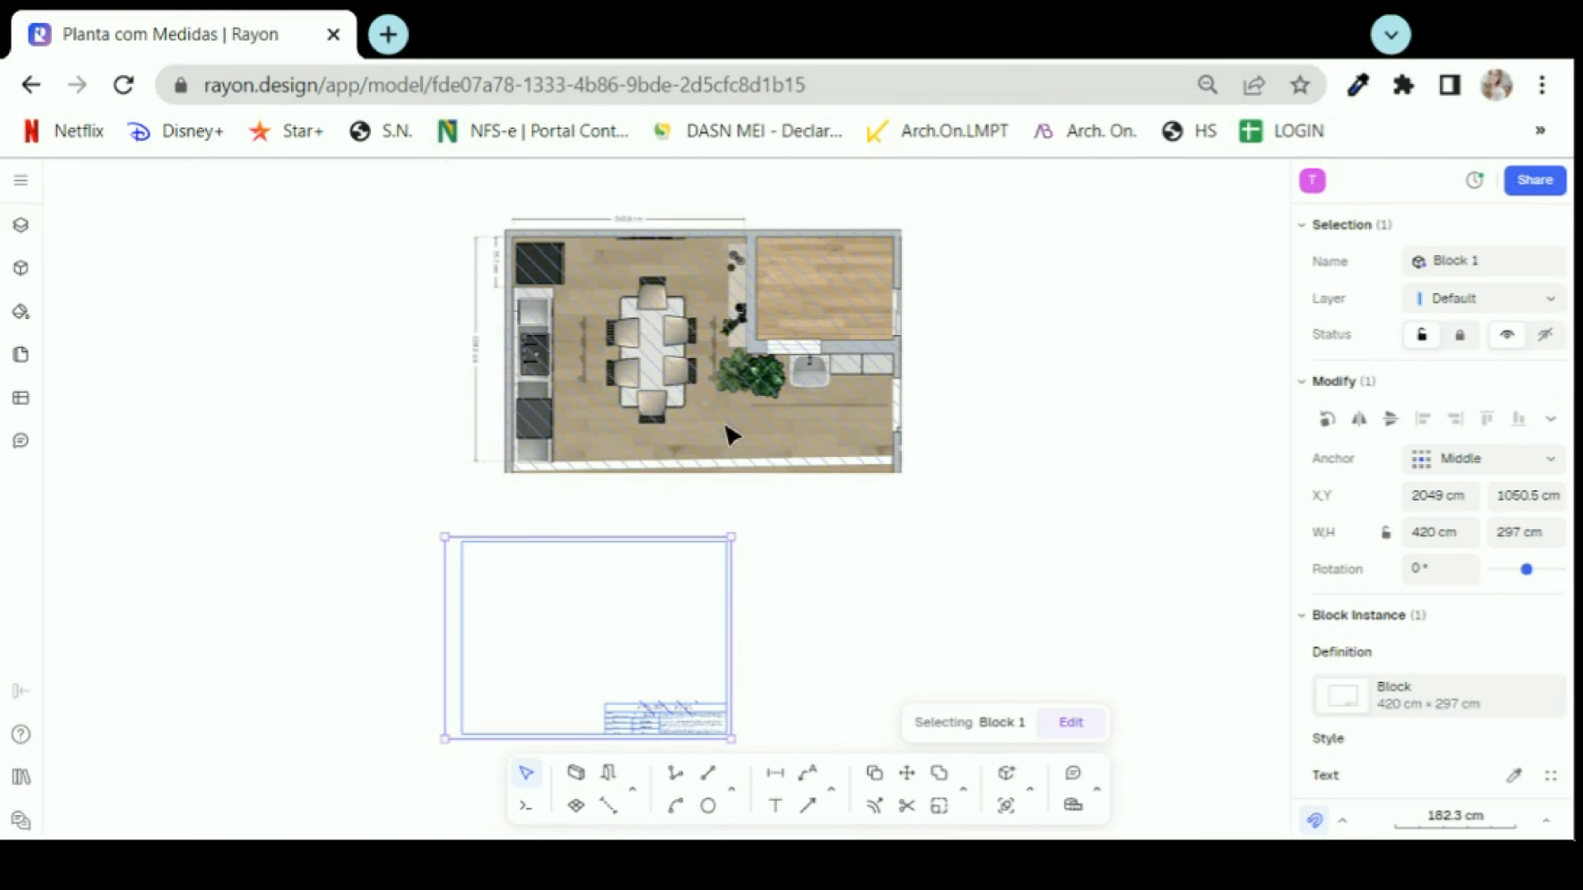
scroll(698, 474, down, 2)
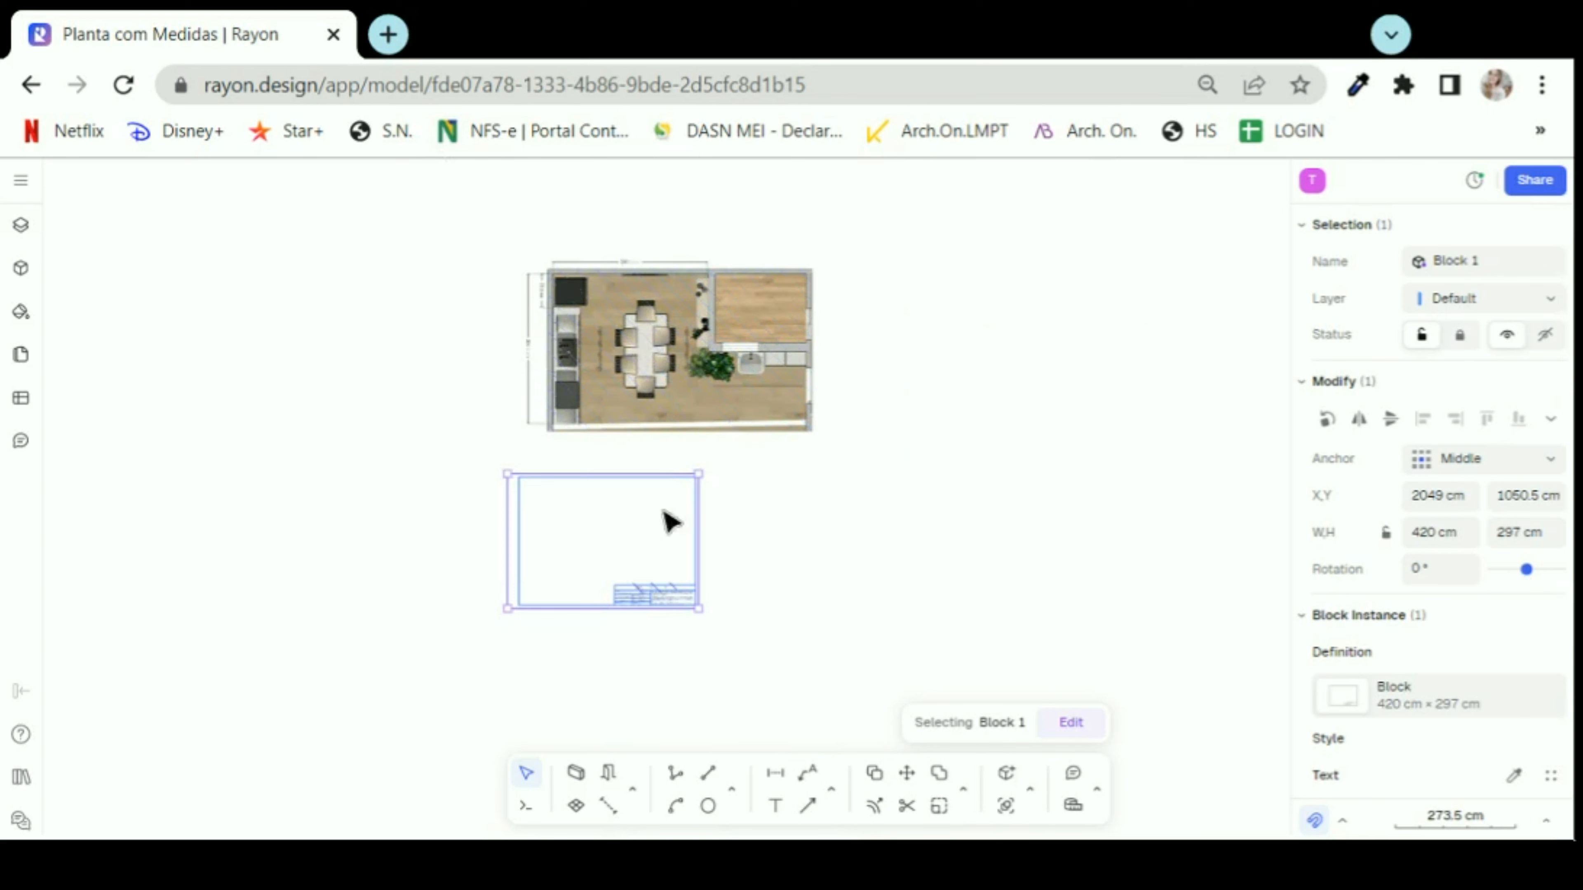
- Scale the A3 sheet block proportionally to 840 × 594 cm, using its lower-left corner as base and its left edge as reference
click(939, 805)
scroll(517, 608, up, 2)
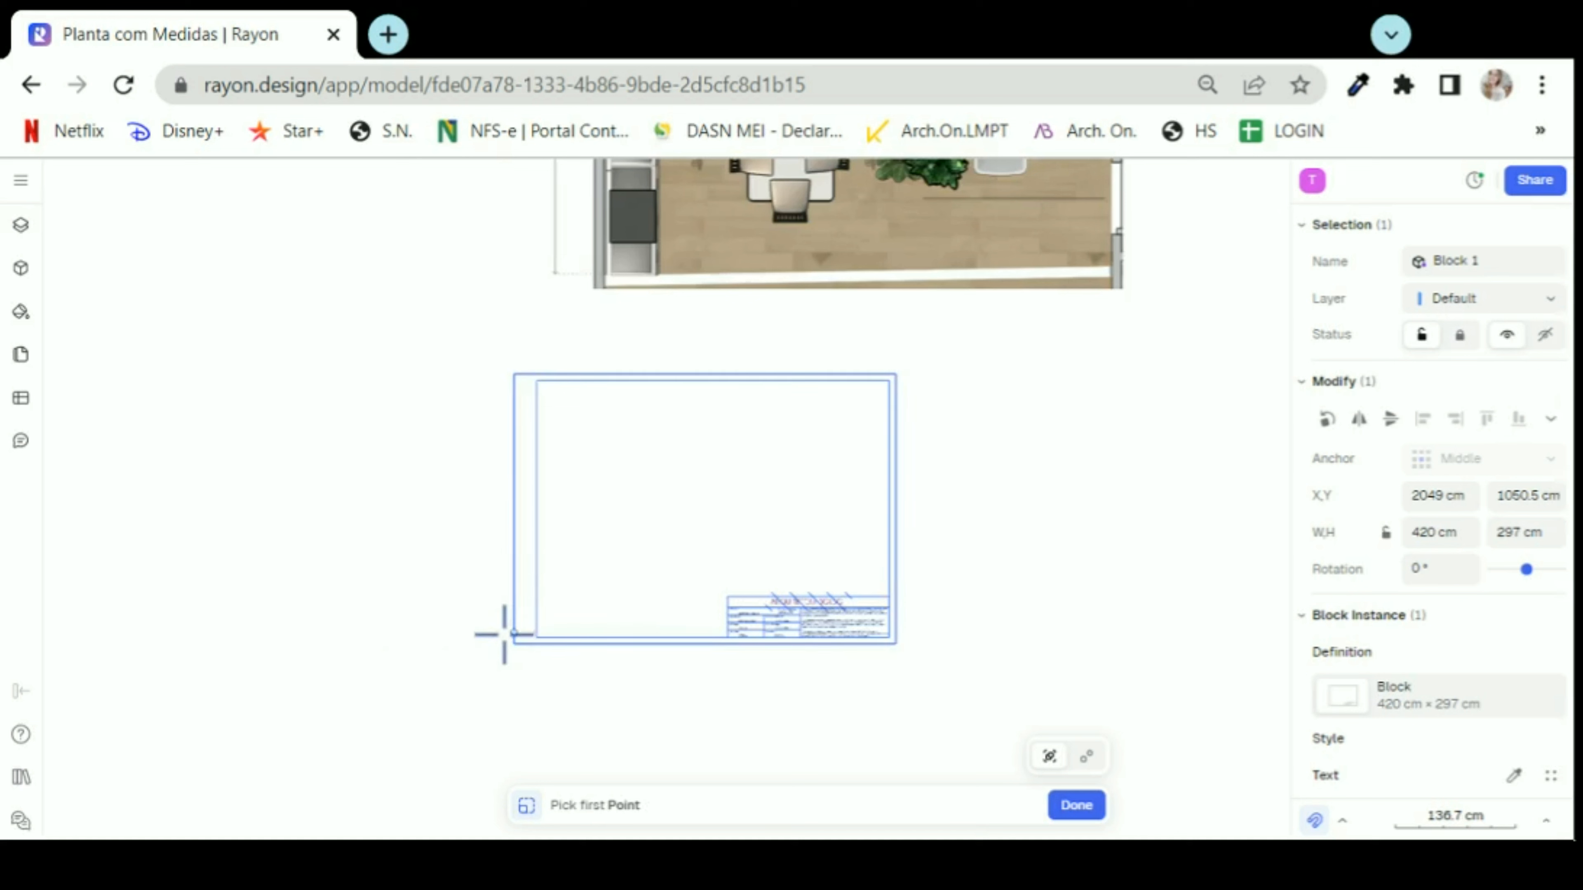
click(515, 642)
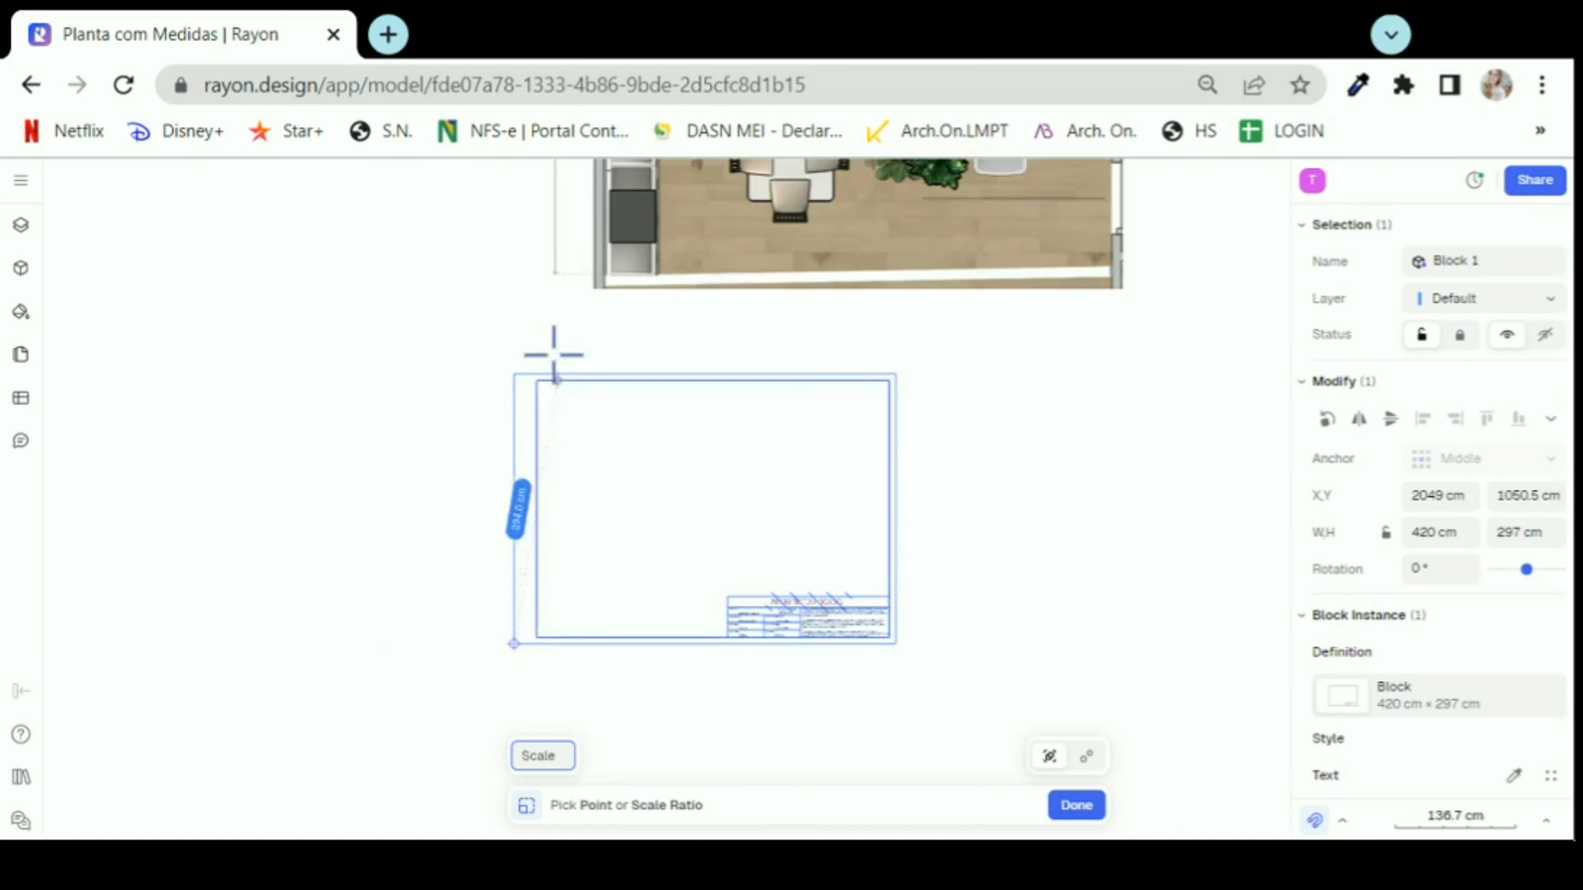
click(514, 372)
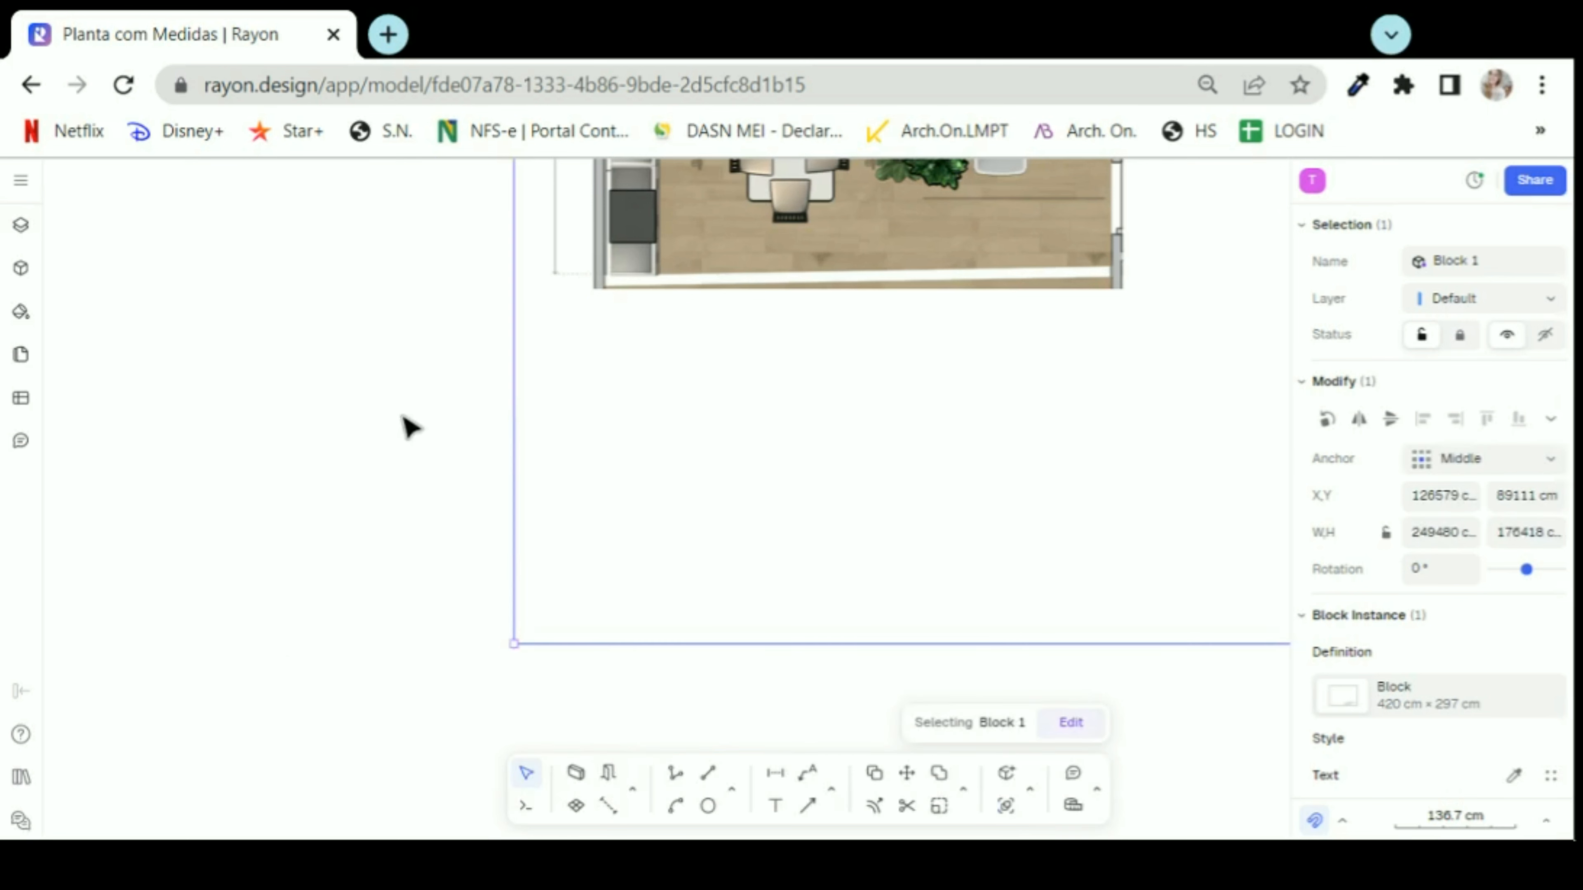
scroll(401, 413, down, 5)
scroll(586, 493, down, 4)
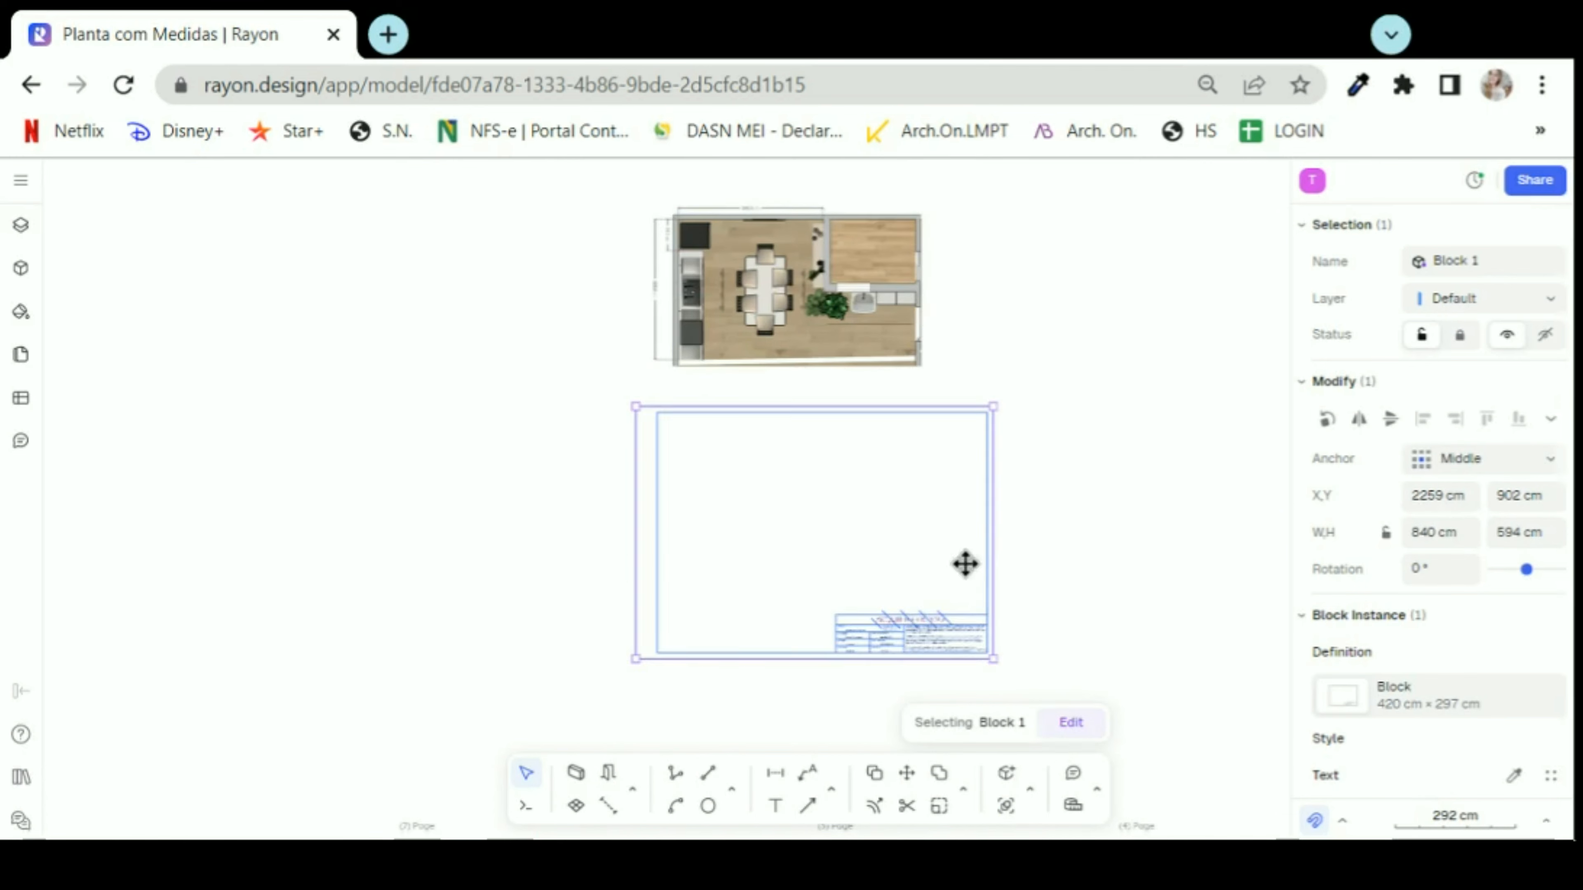
- Move the scaled A3 sheet over the floor plan so the plan sits inside its frame above the title block, and deselect it
drag(966, 565, 950, 339)
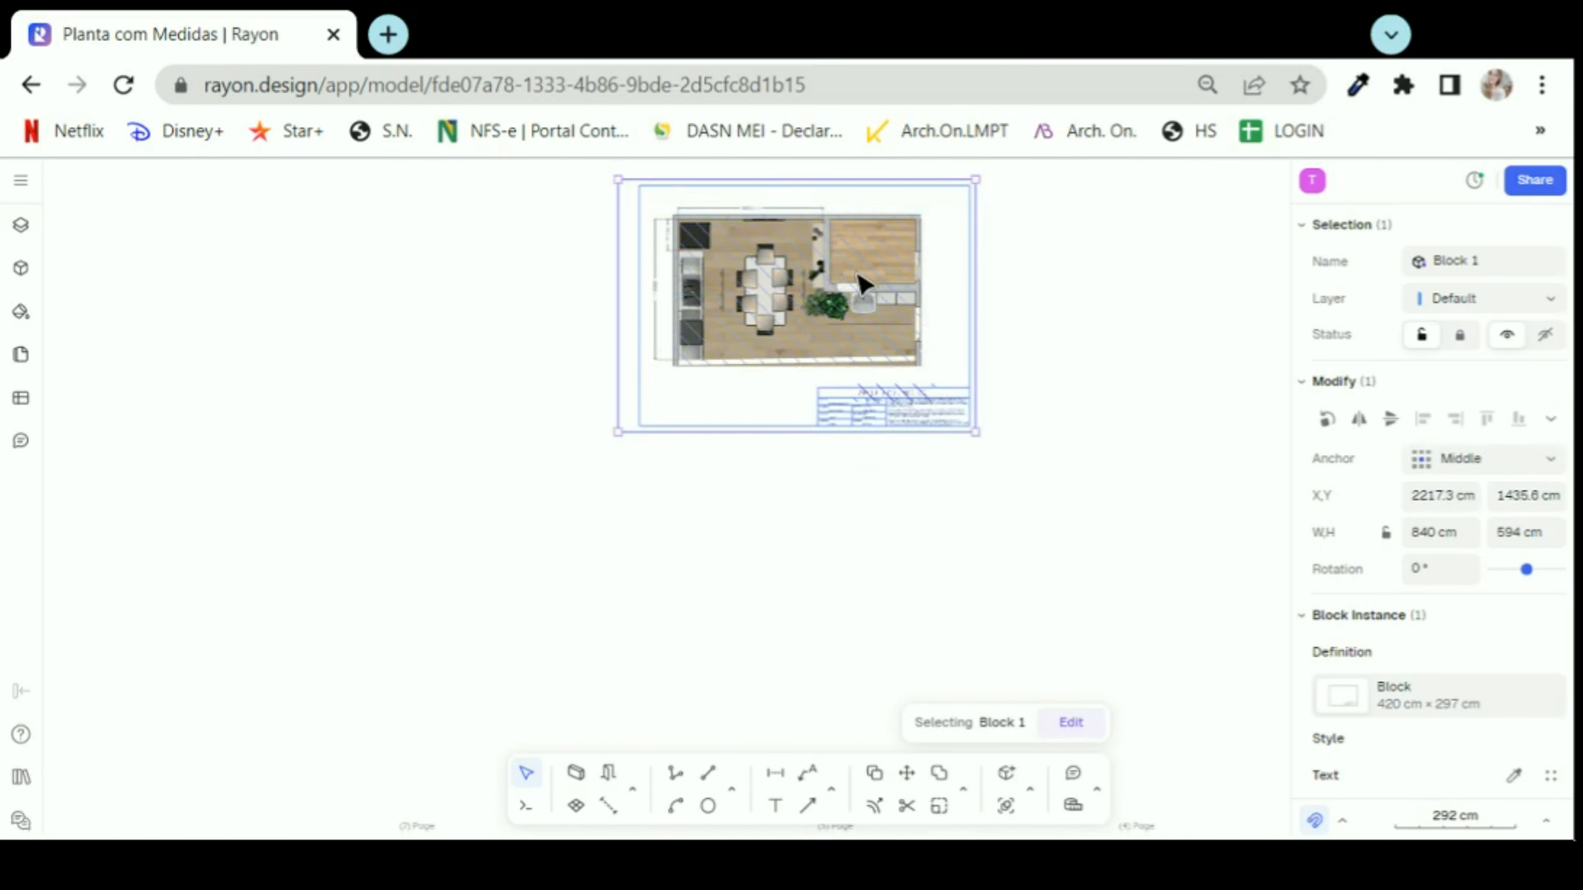
scroll(864, 284, up, 3)
click(1175, 604)
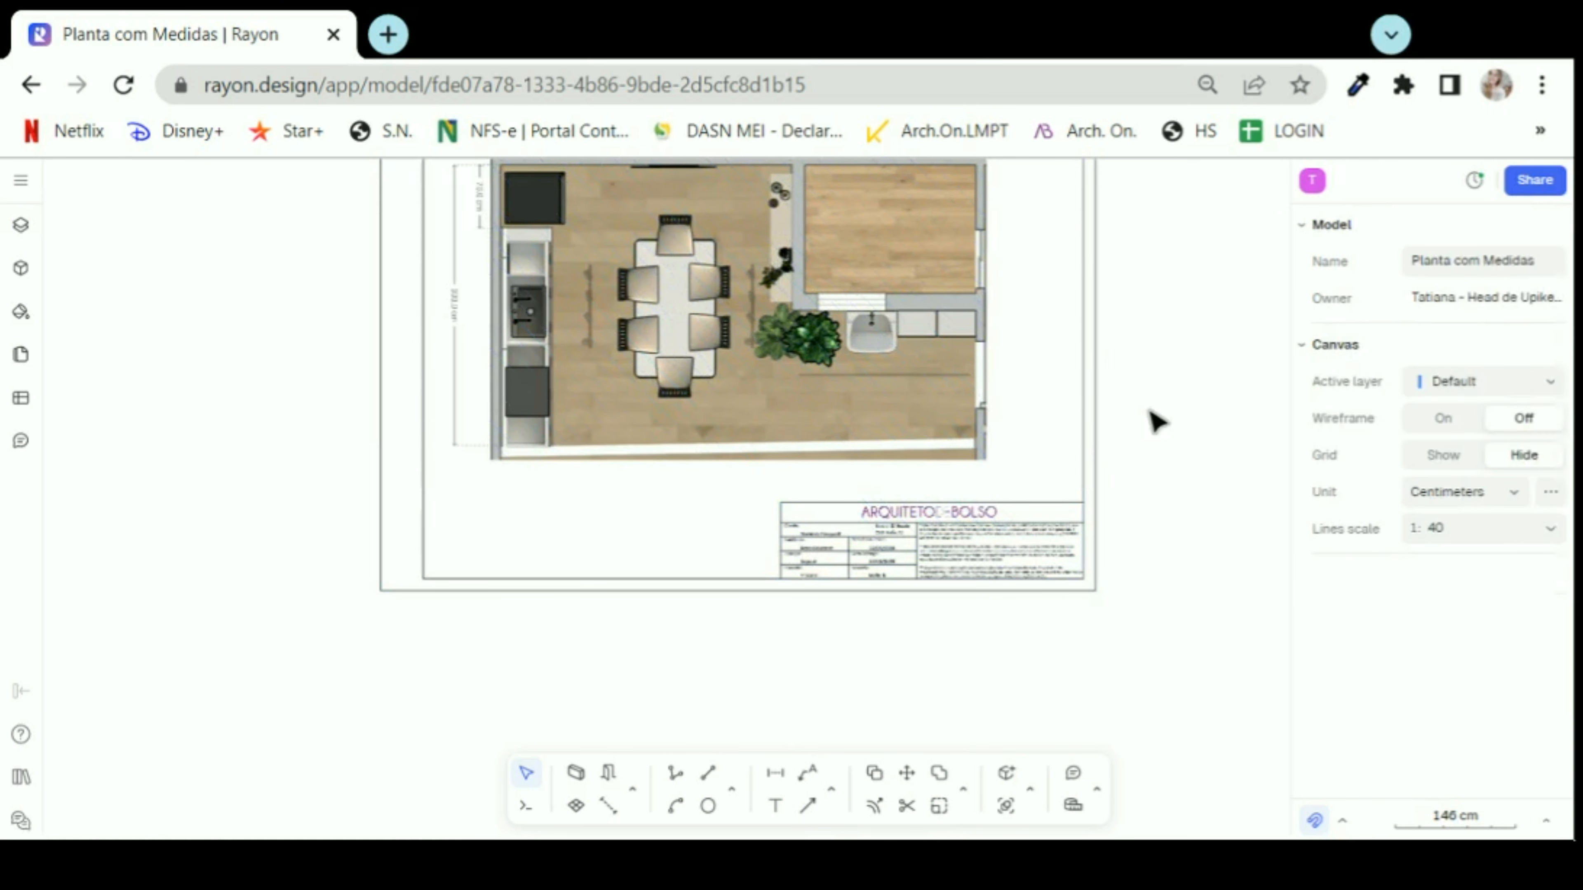
- Select the A3 sheet block and shift it slightly left and down around the scaled floor plan
scroll(779, 650, down, 2)
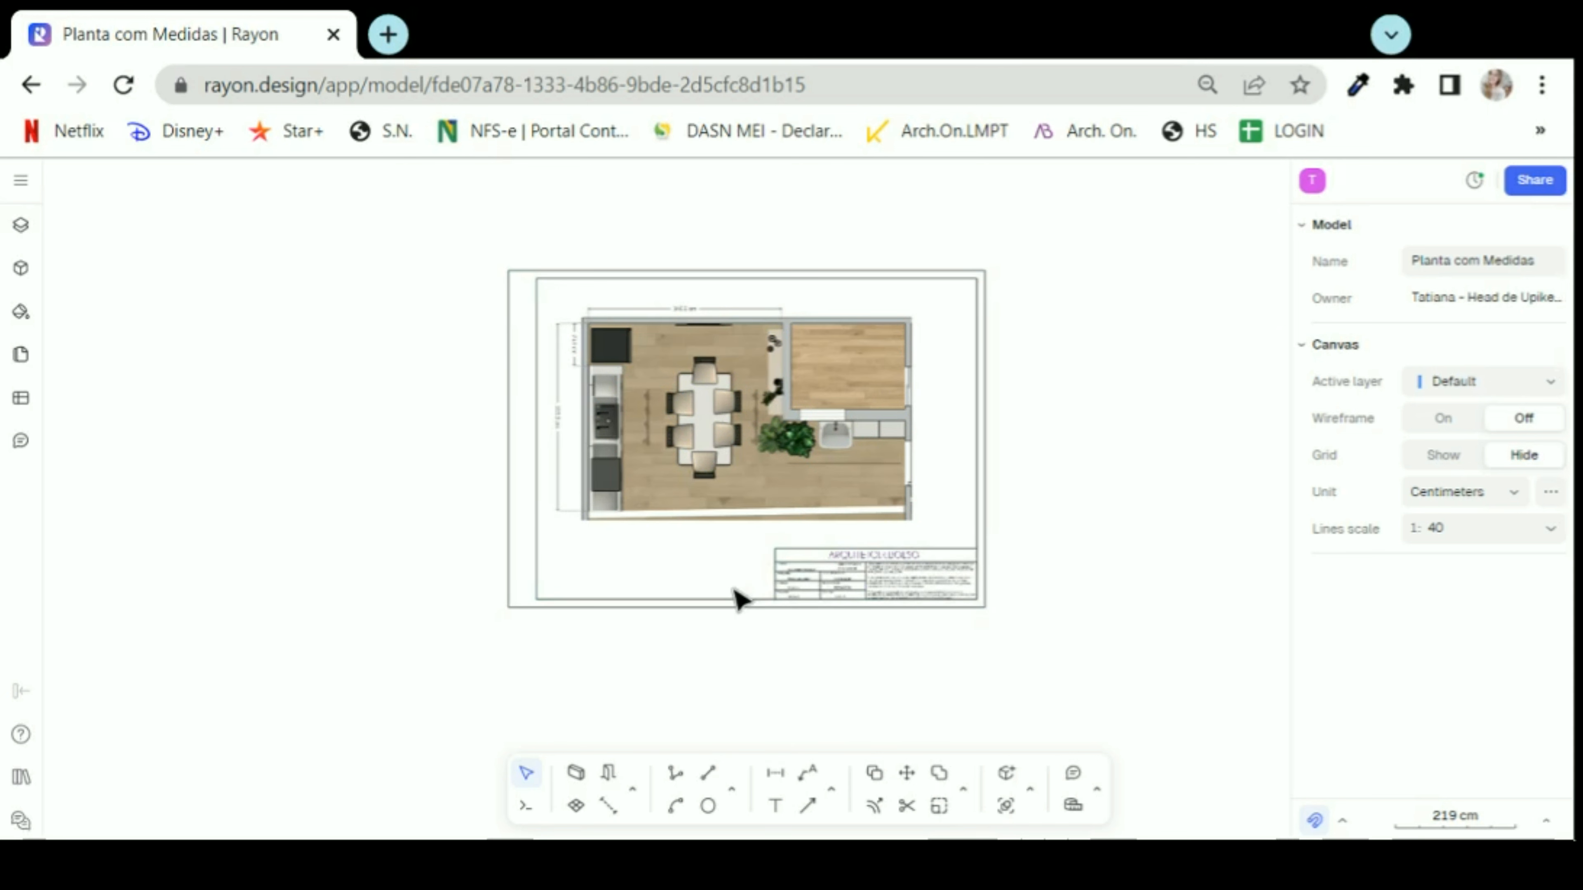
scroll(735, 601, up, 1)
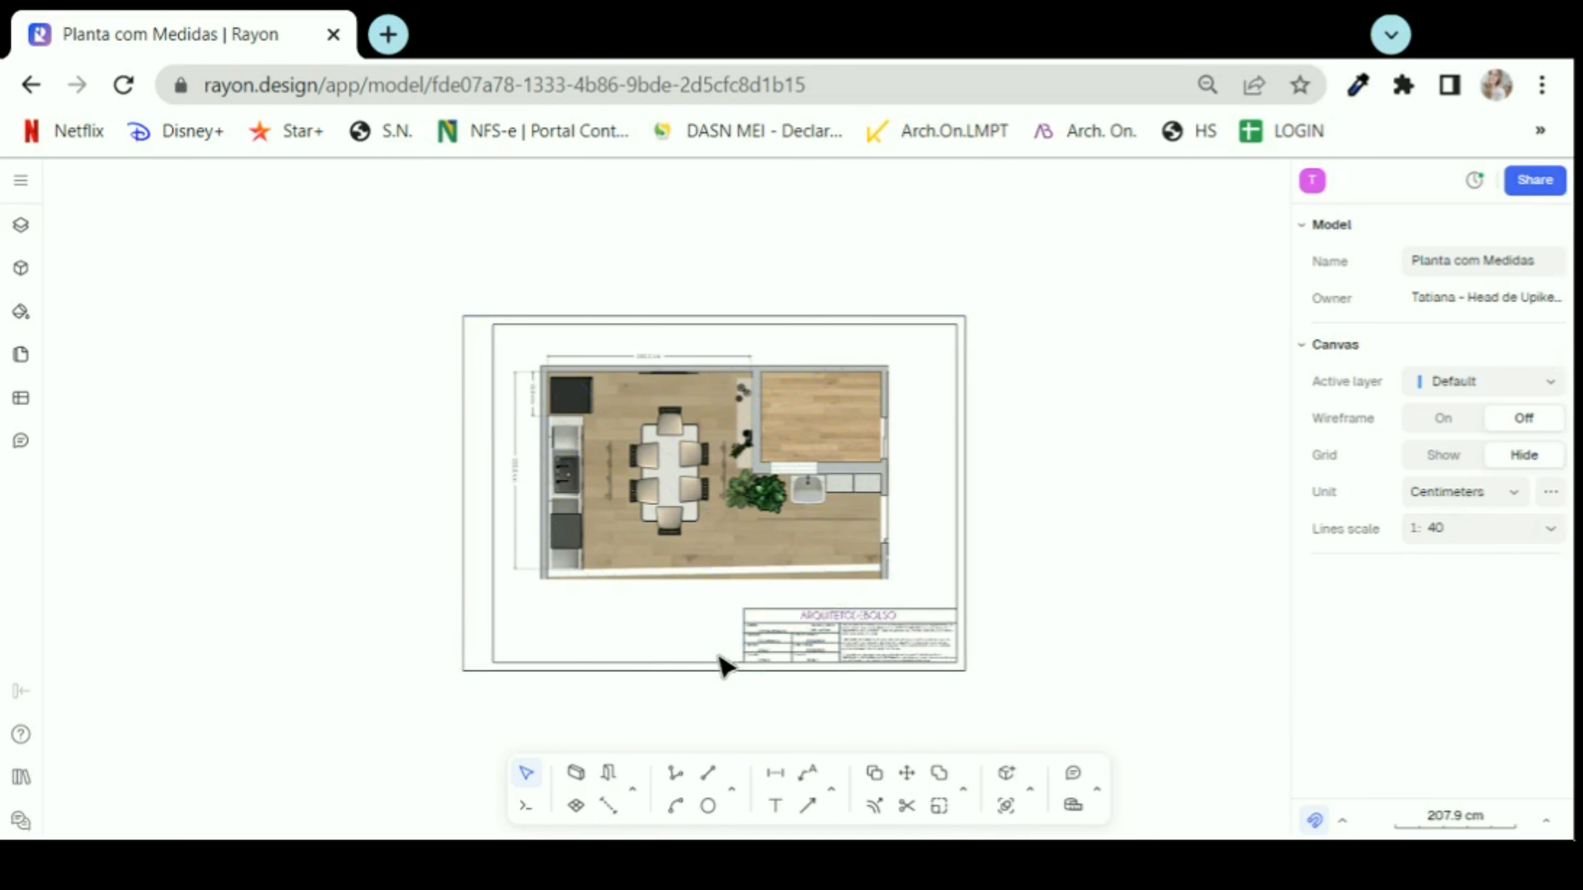
click(599, 463)
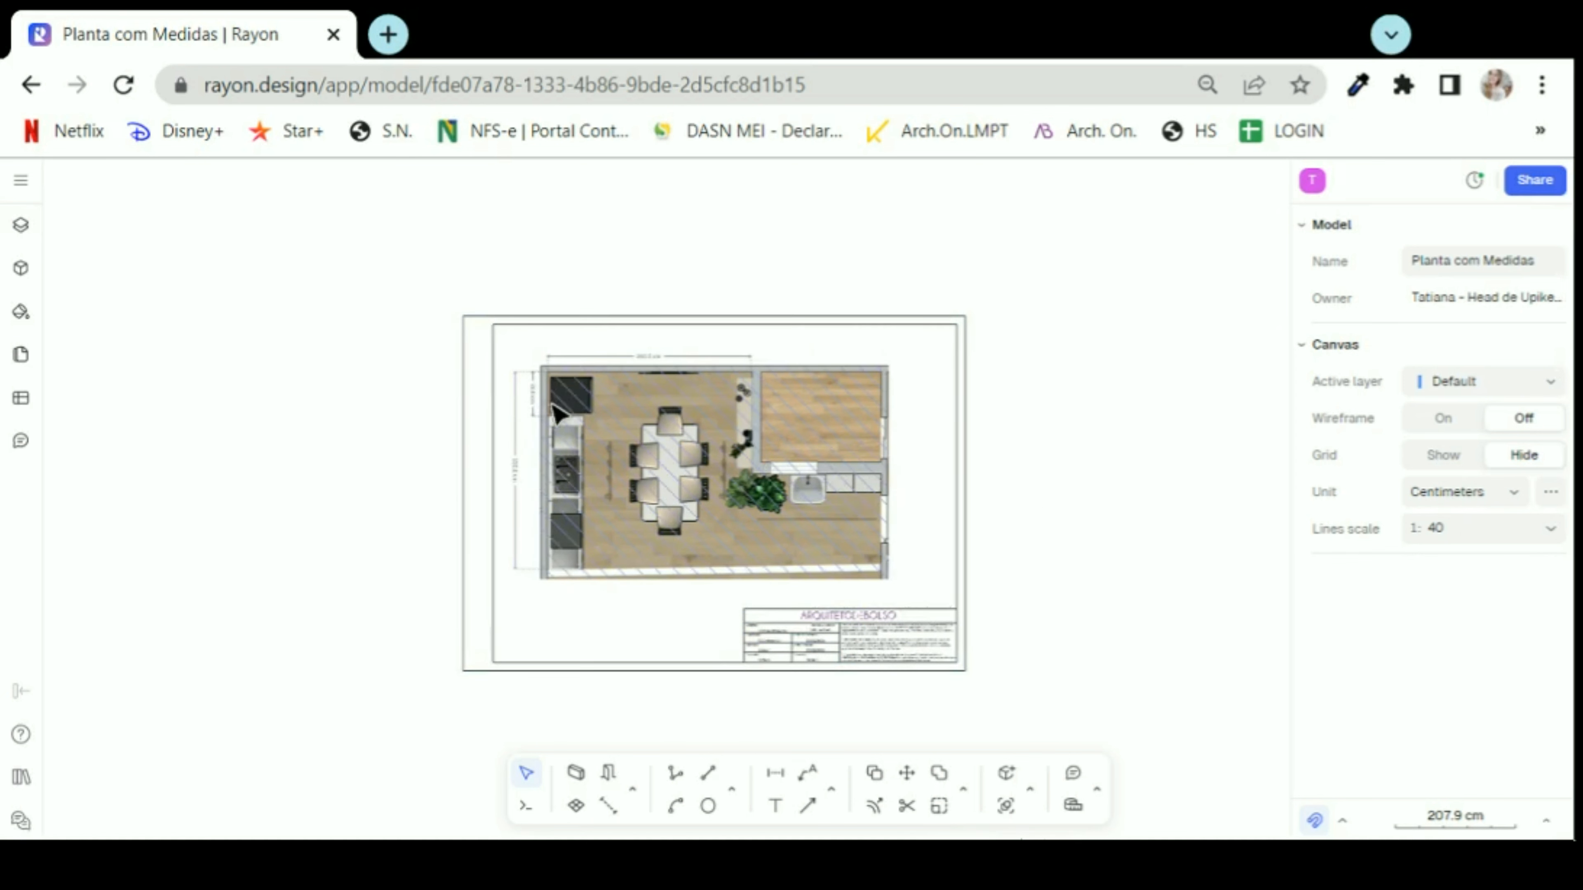
scroll(555, 374, up, 2)
scroll(558, 325, down, 4)
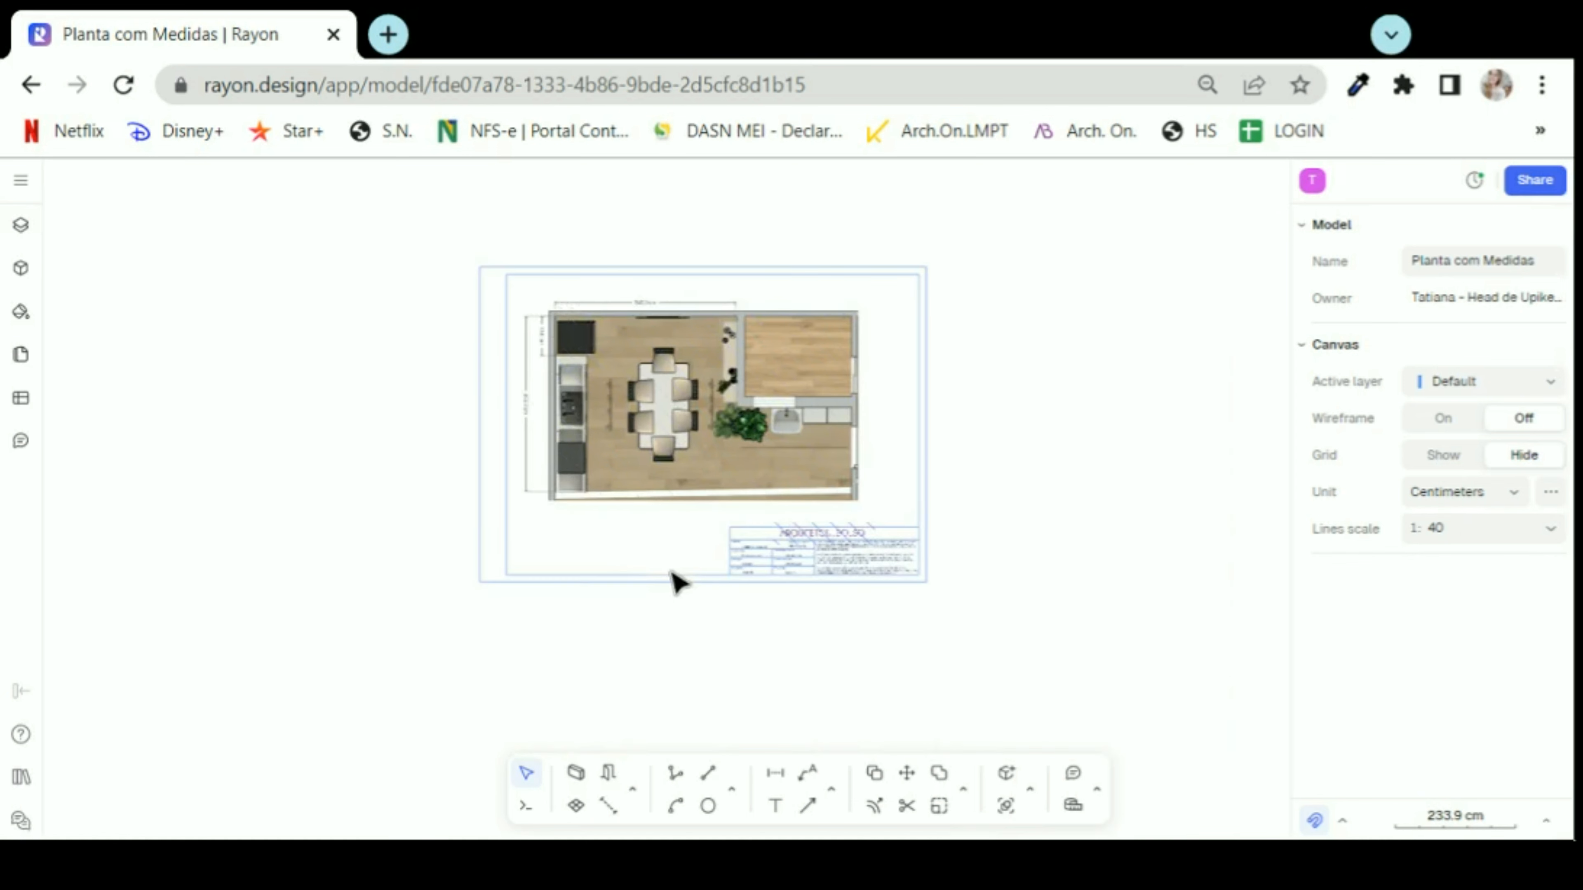
drag(688, 576, 667, 580)
scroll(505, 358, up, 3)
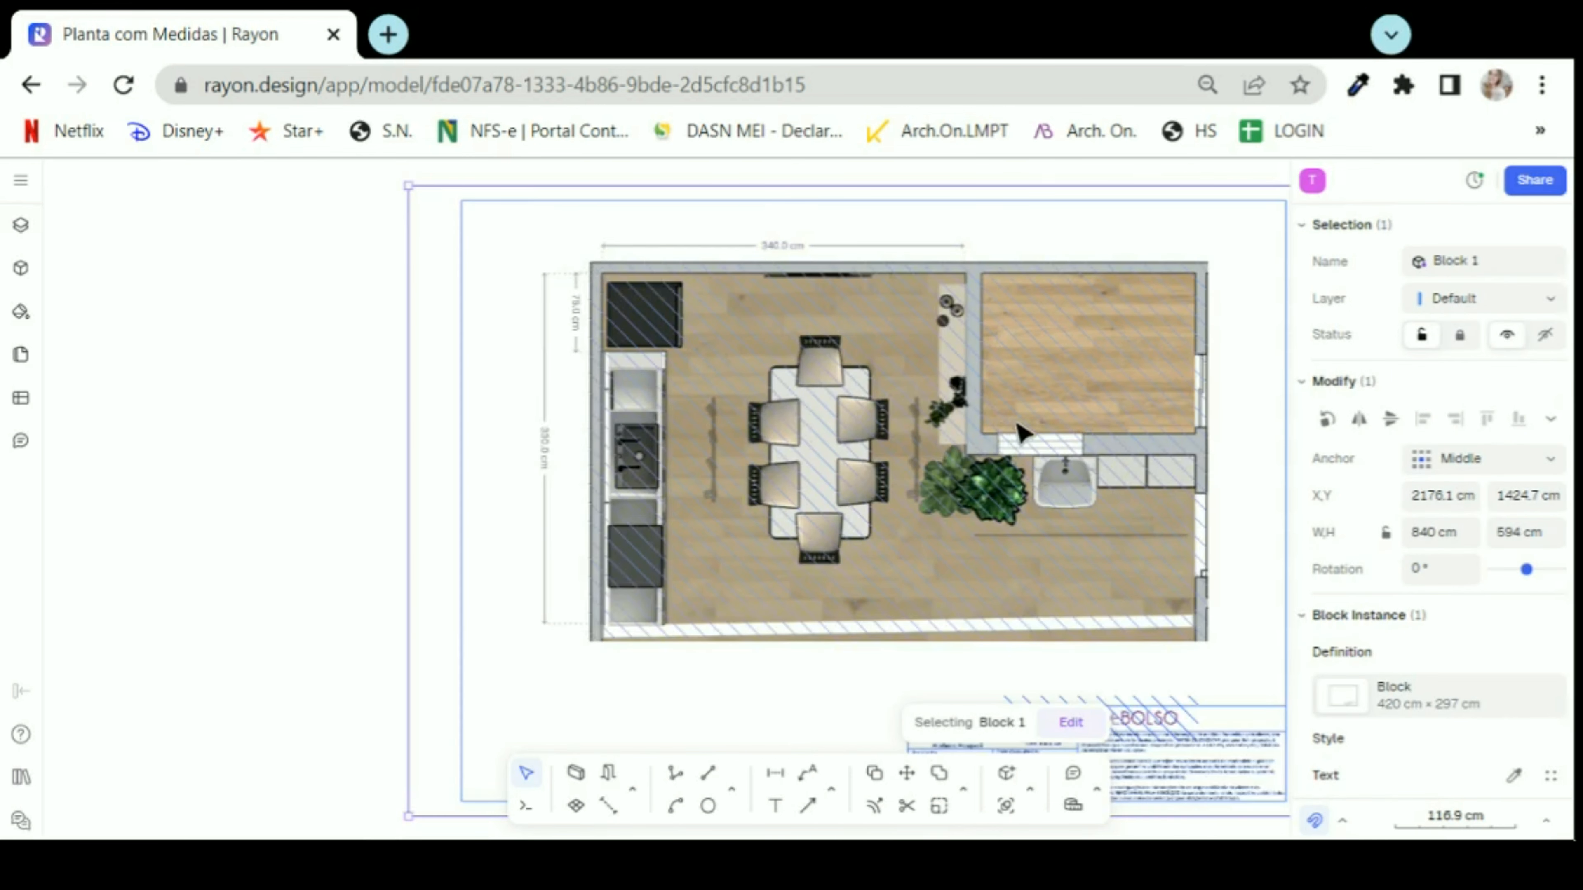
- Examine the existing elevation and layout pages below the sheet, including their titles, dimension chains and legend
scroll(854, 368, down, 9)
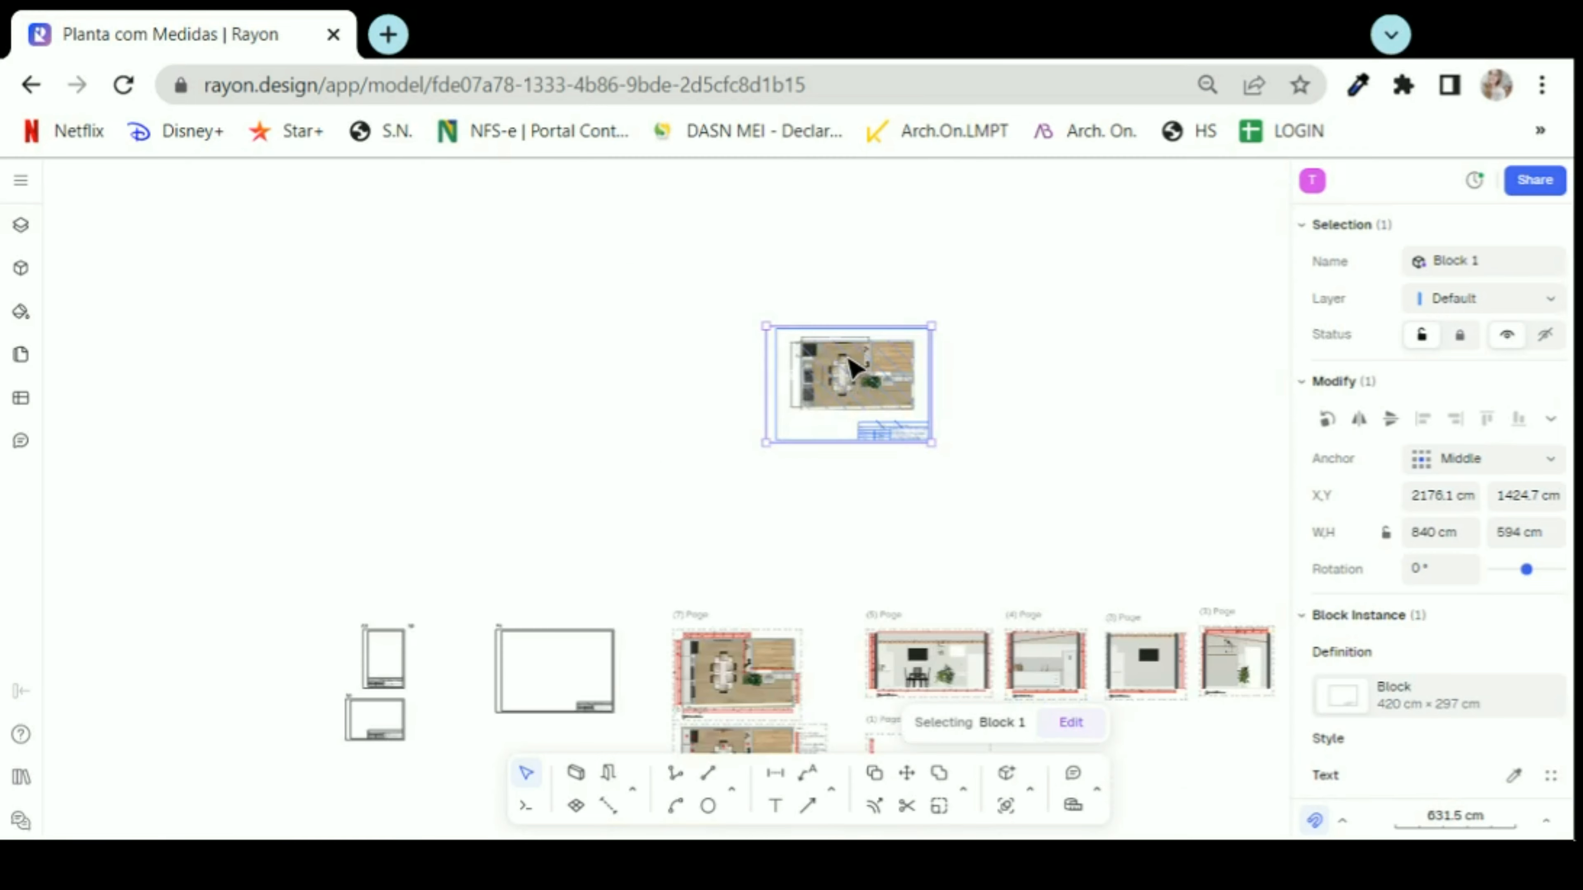
scroll(859, 506, up, 12)
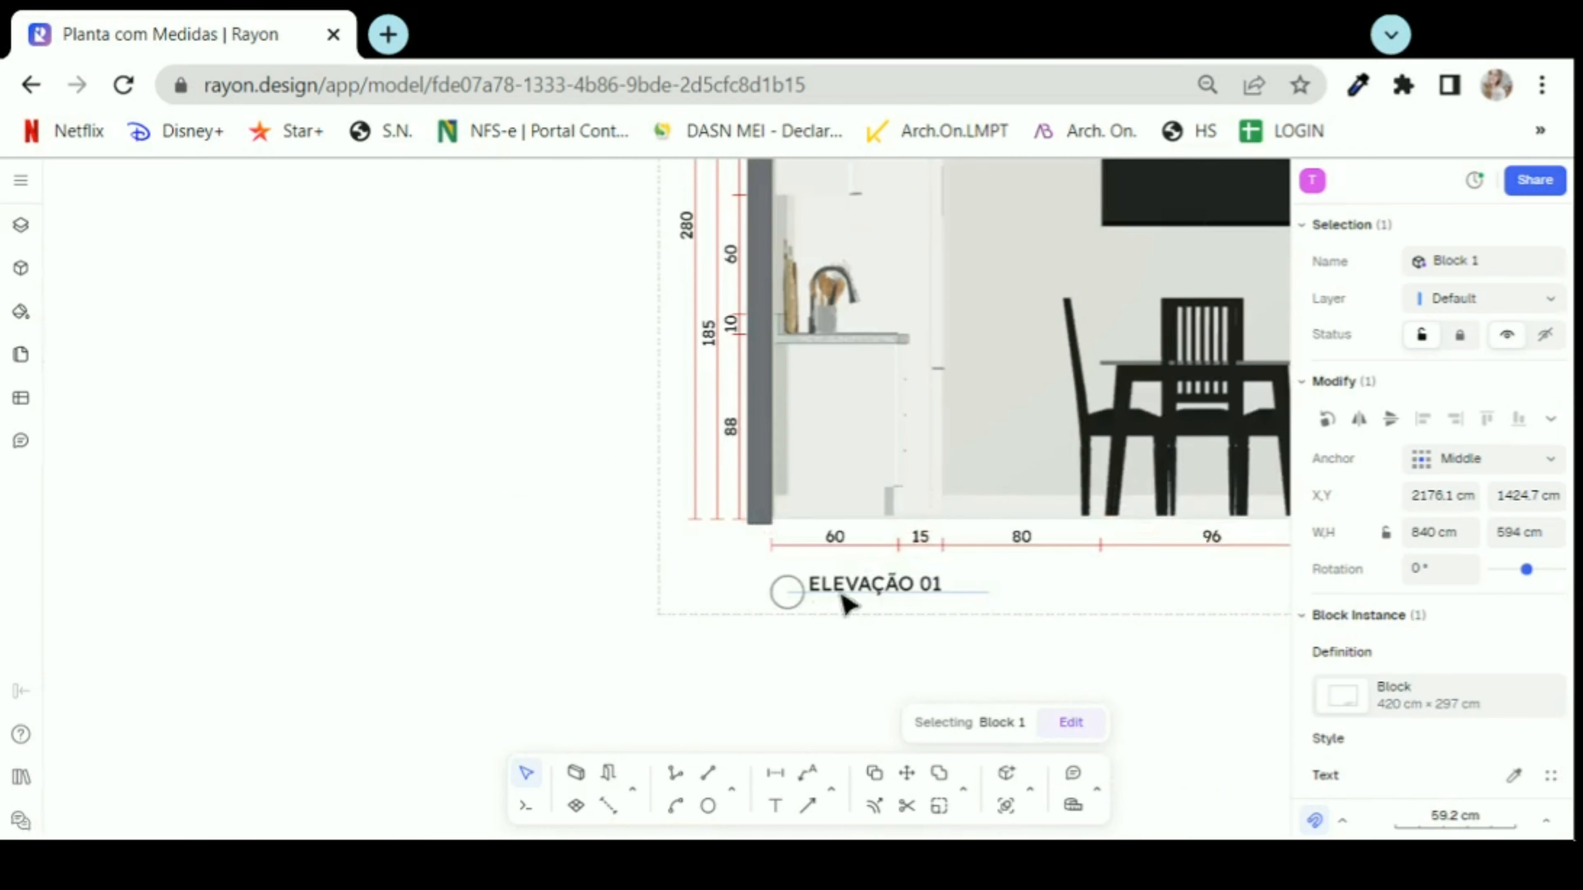
scroll(792, 541, down, 12)
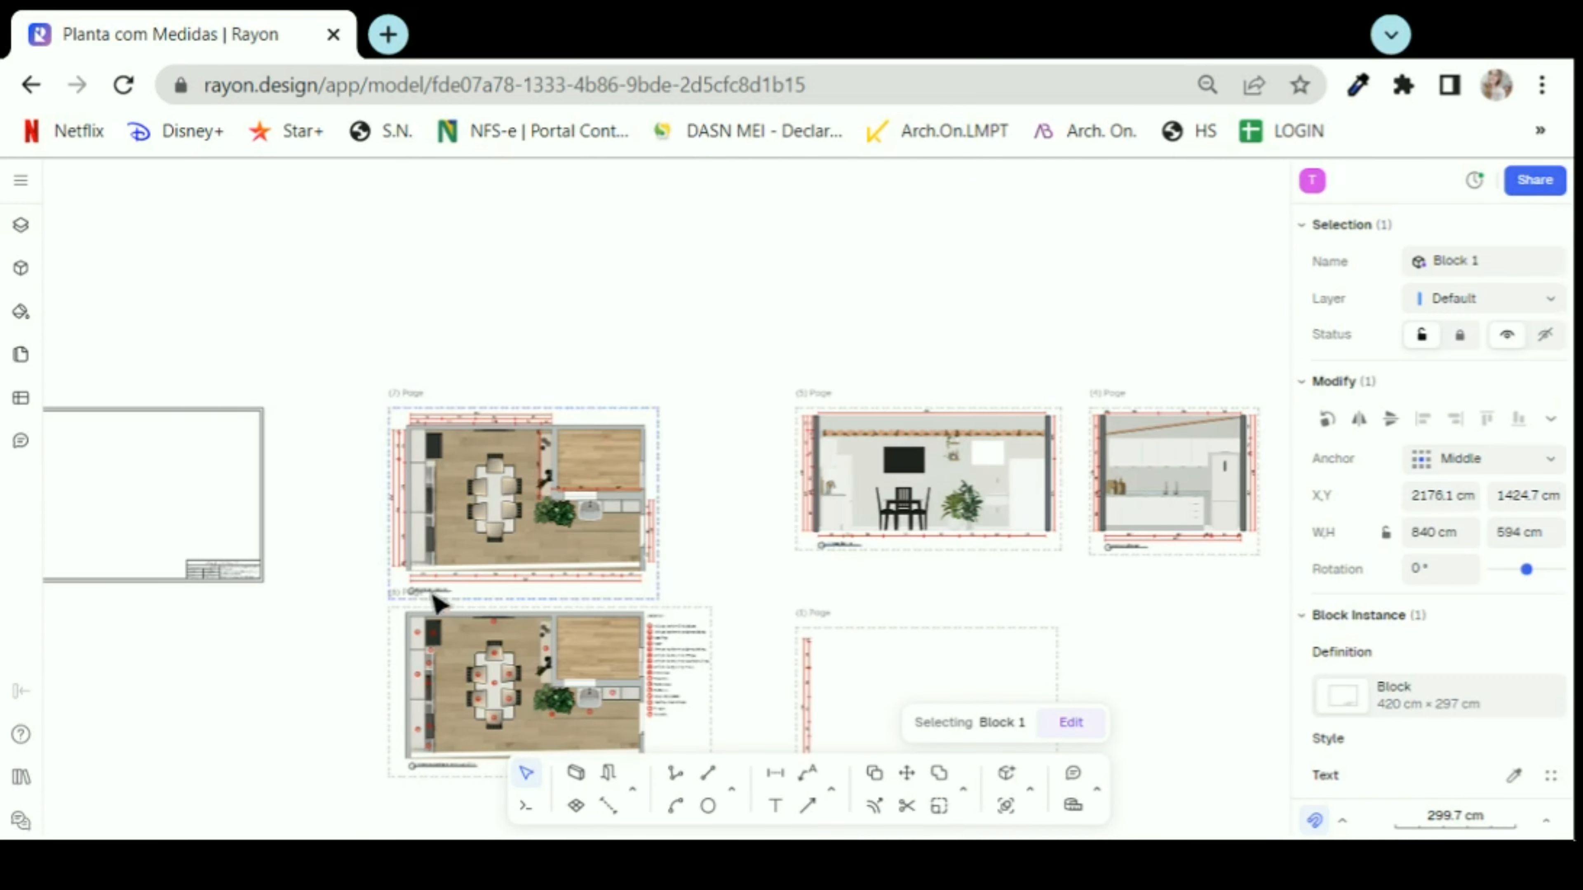
scroll(409, 608, up, 10)
scroll(498, 474, down, 6)
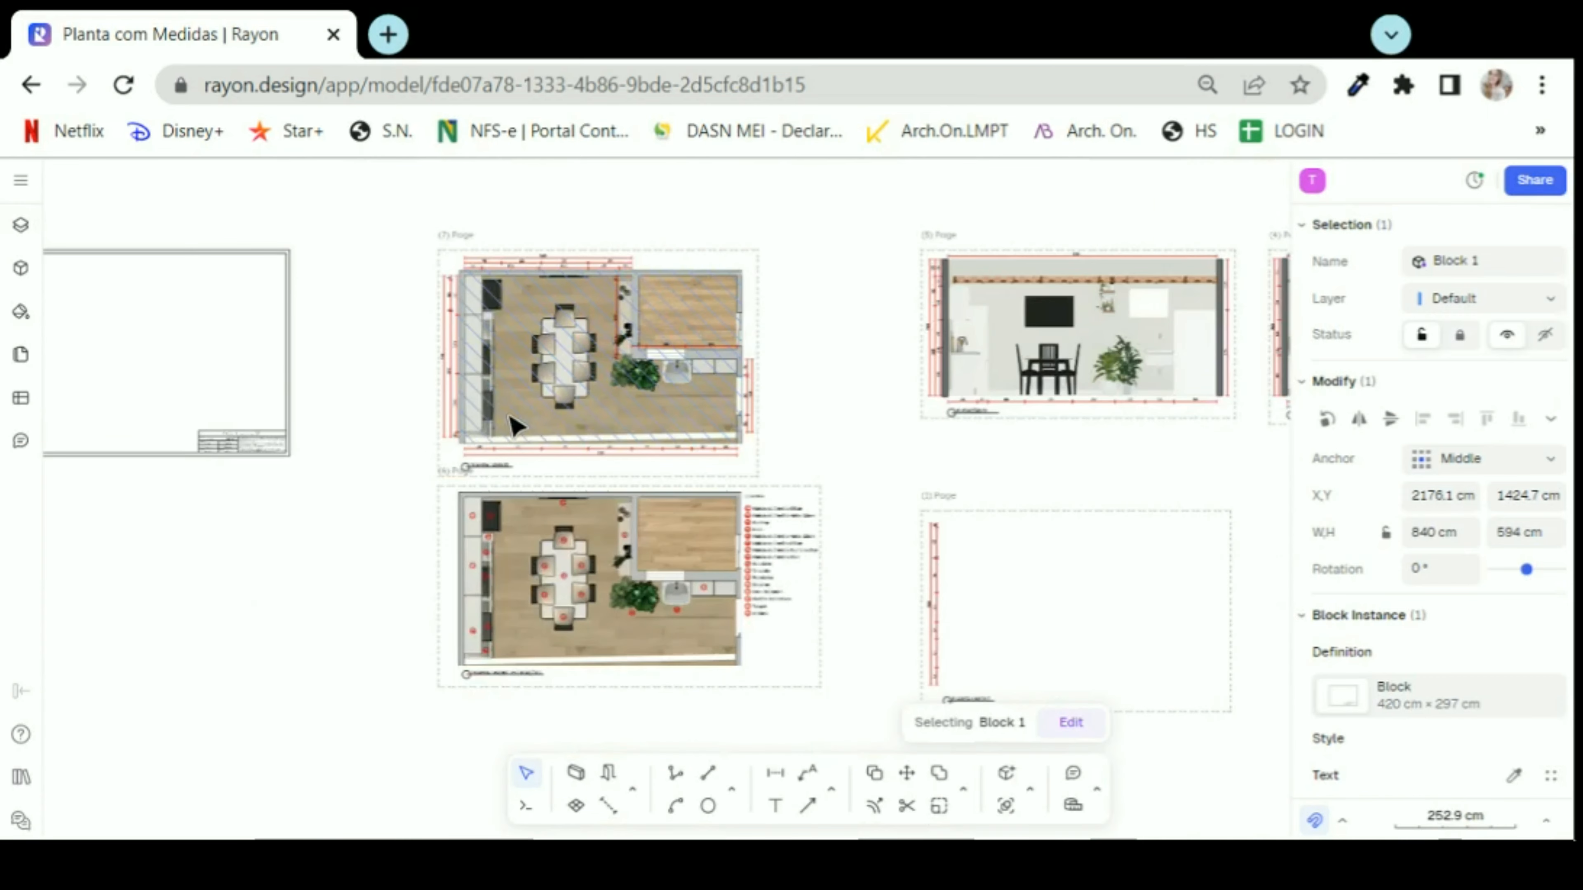
scroll(470, 661, up, 4)
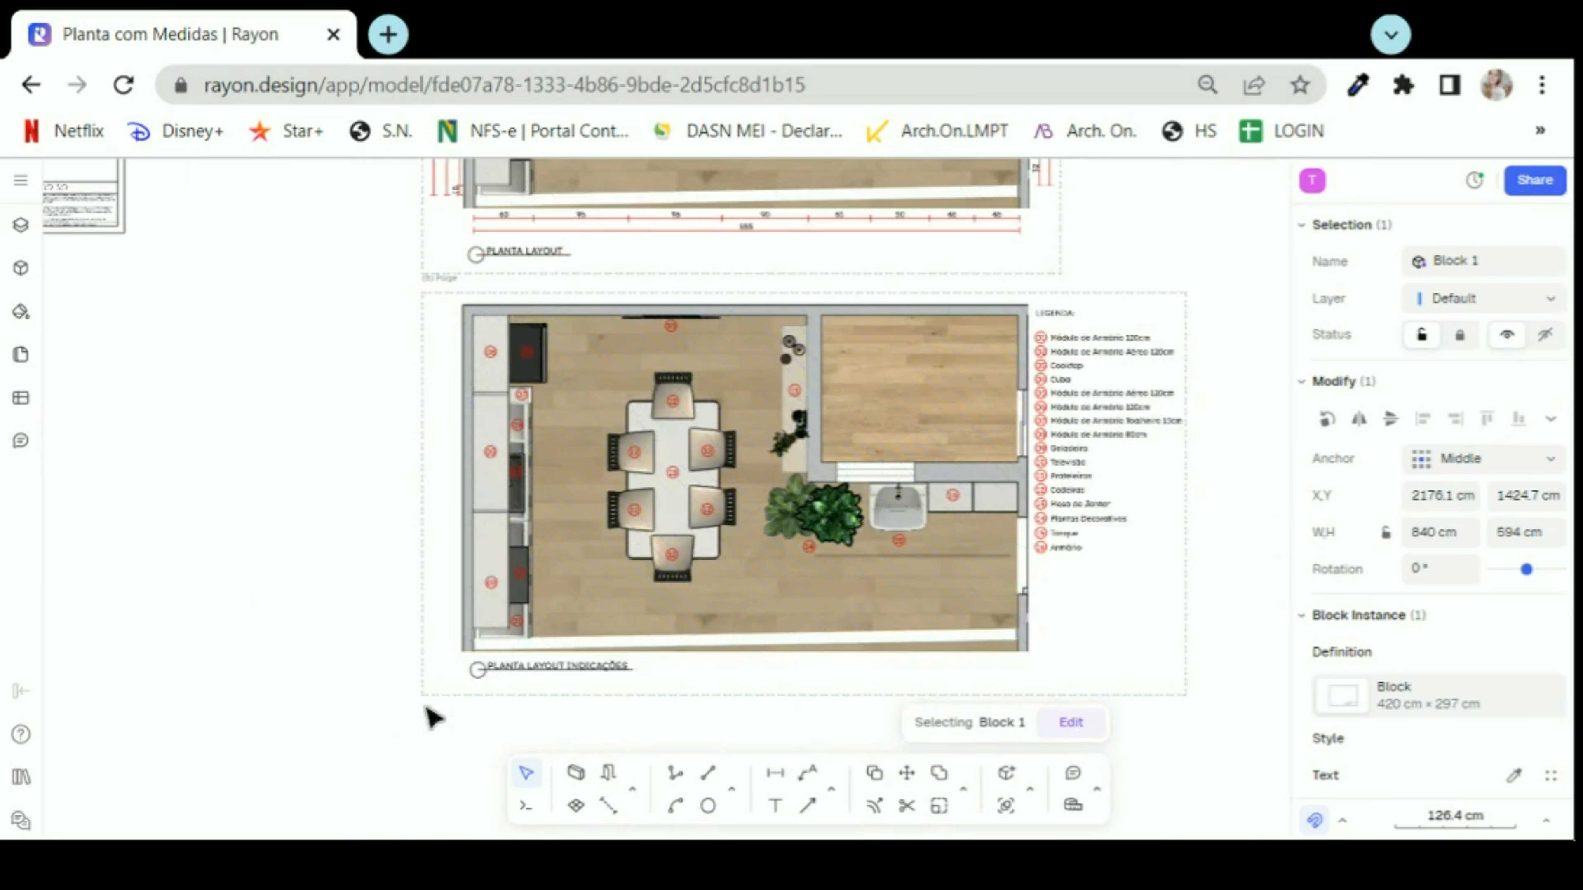
scroll(464, 721, down, 8)
- Check the project, date and scale fields in the A3 sheet's title block, and deselect the sheet
scroll(607, 693, up, 7)
scroll(877, 438, up, 5)
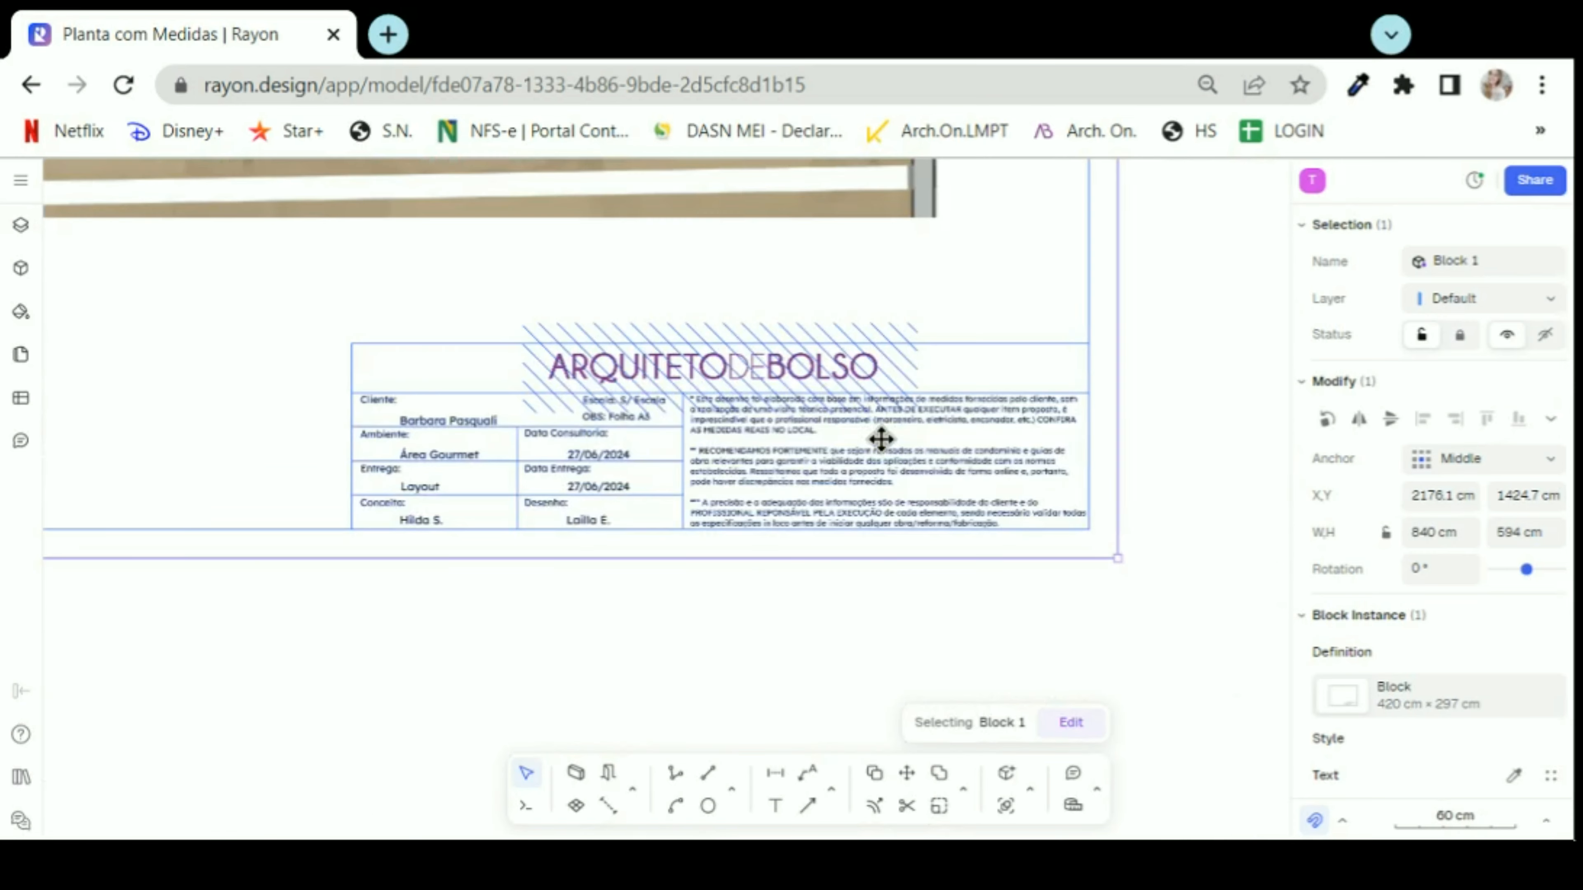
scroll(502, 364, up, 3)
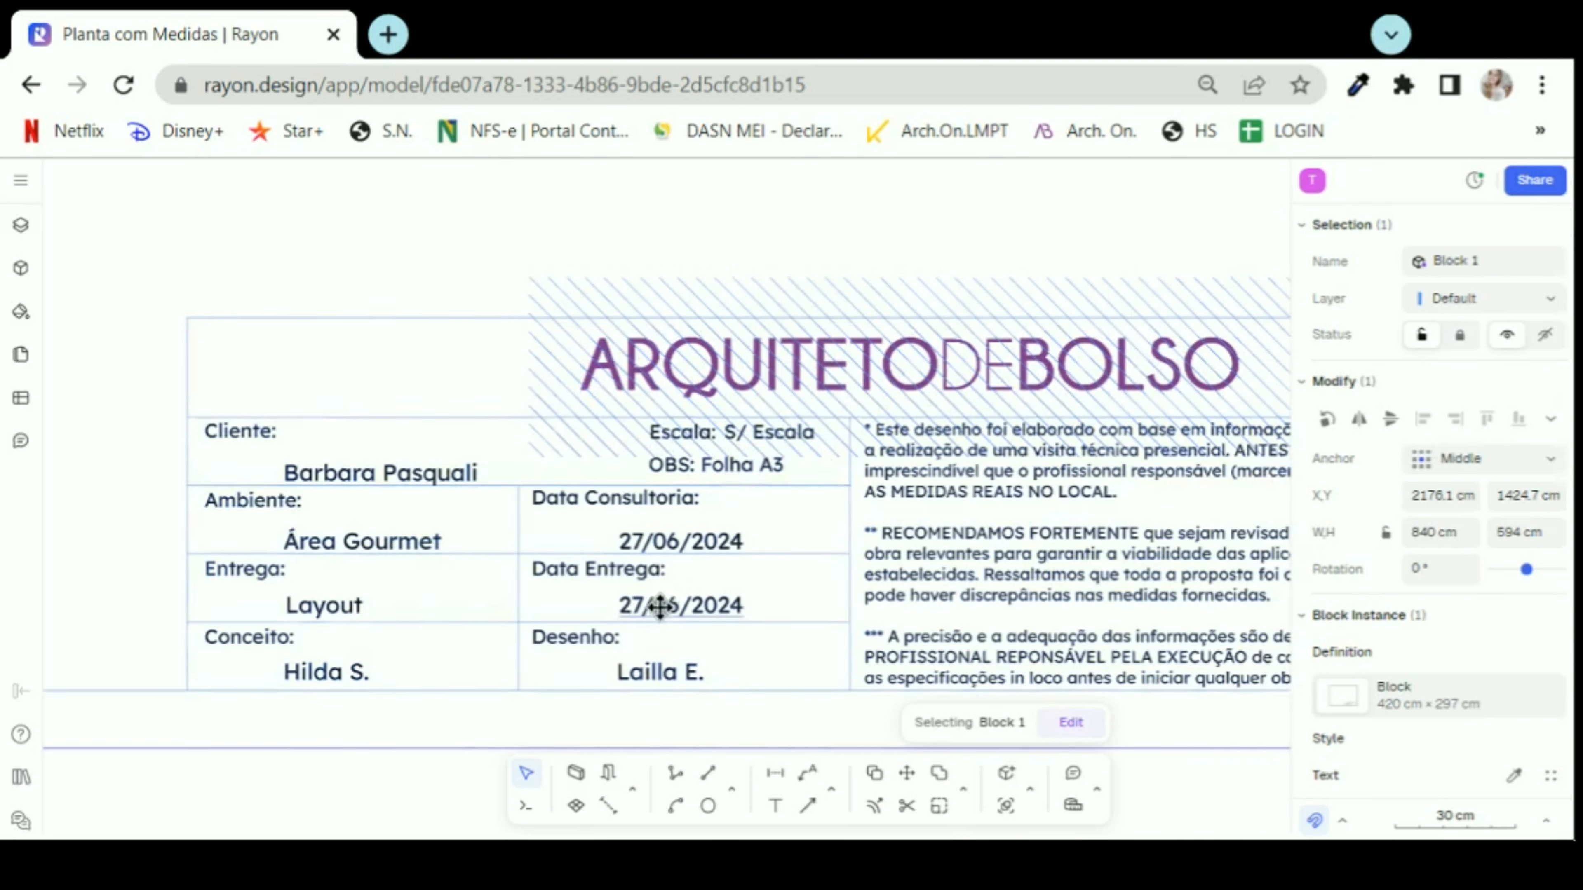
scroll(664, 594, down, 9)
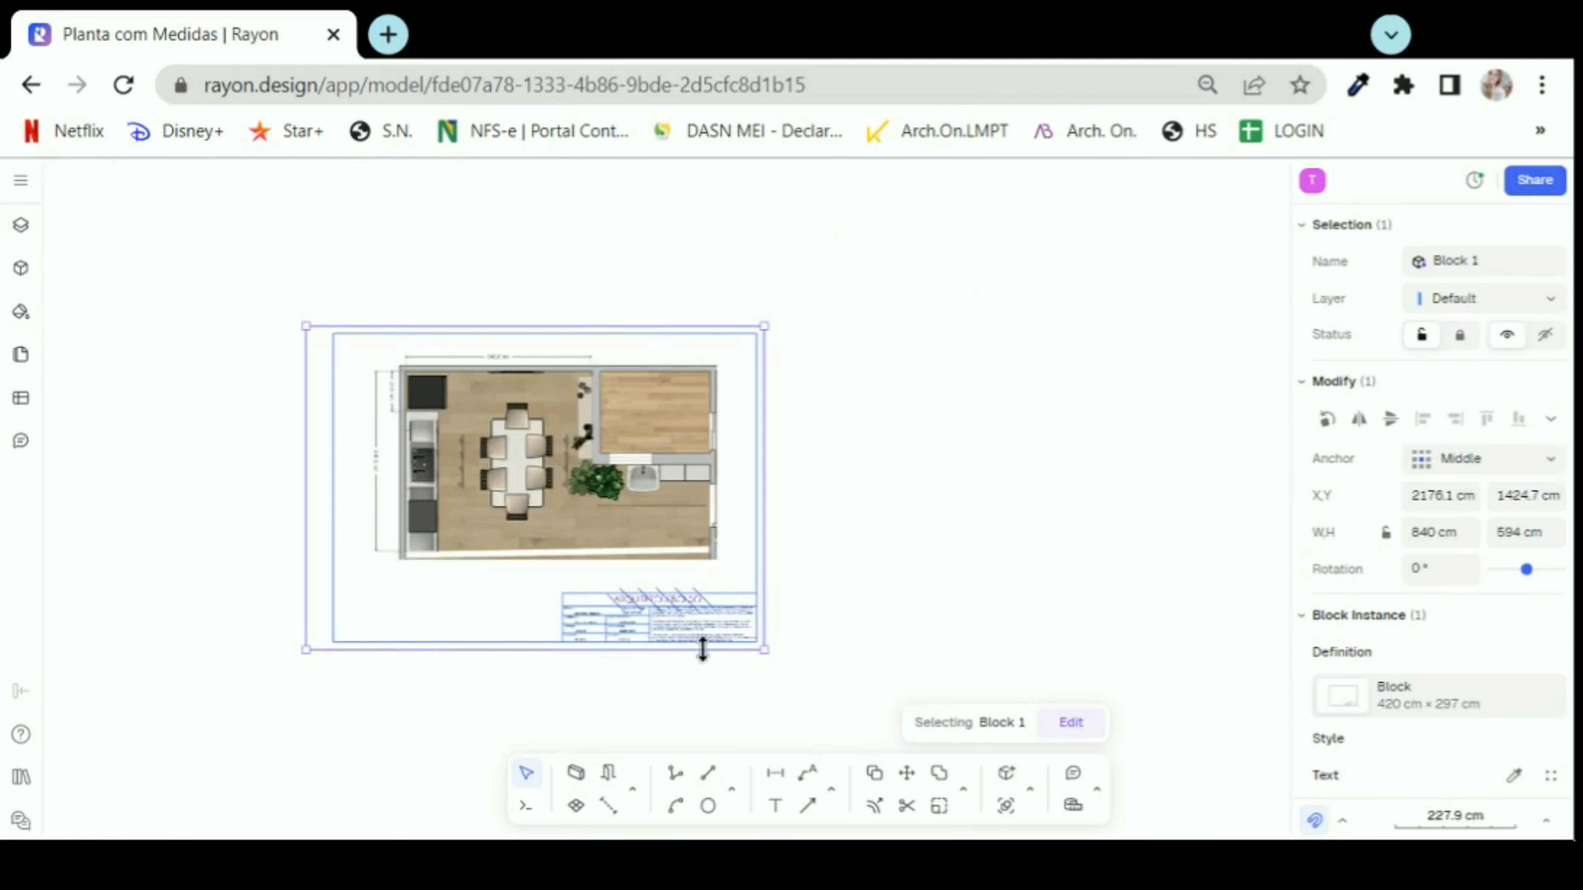
click(894, 571)
middle_drag(822, 535, 996, 522)
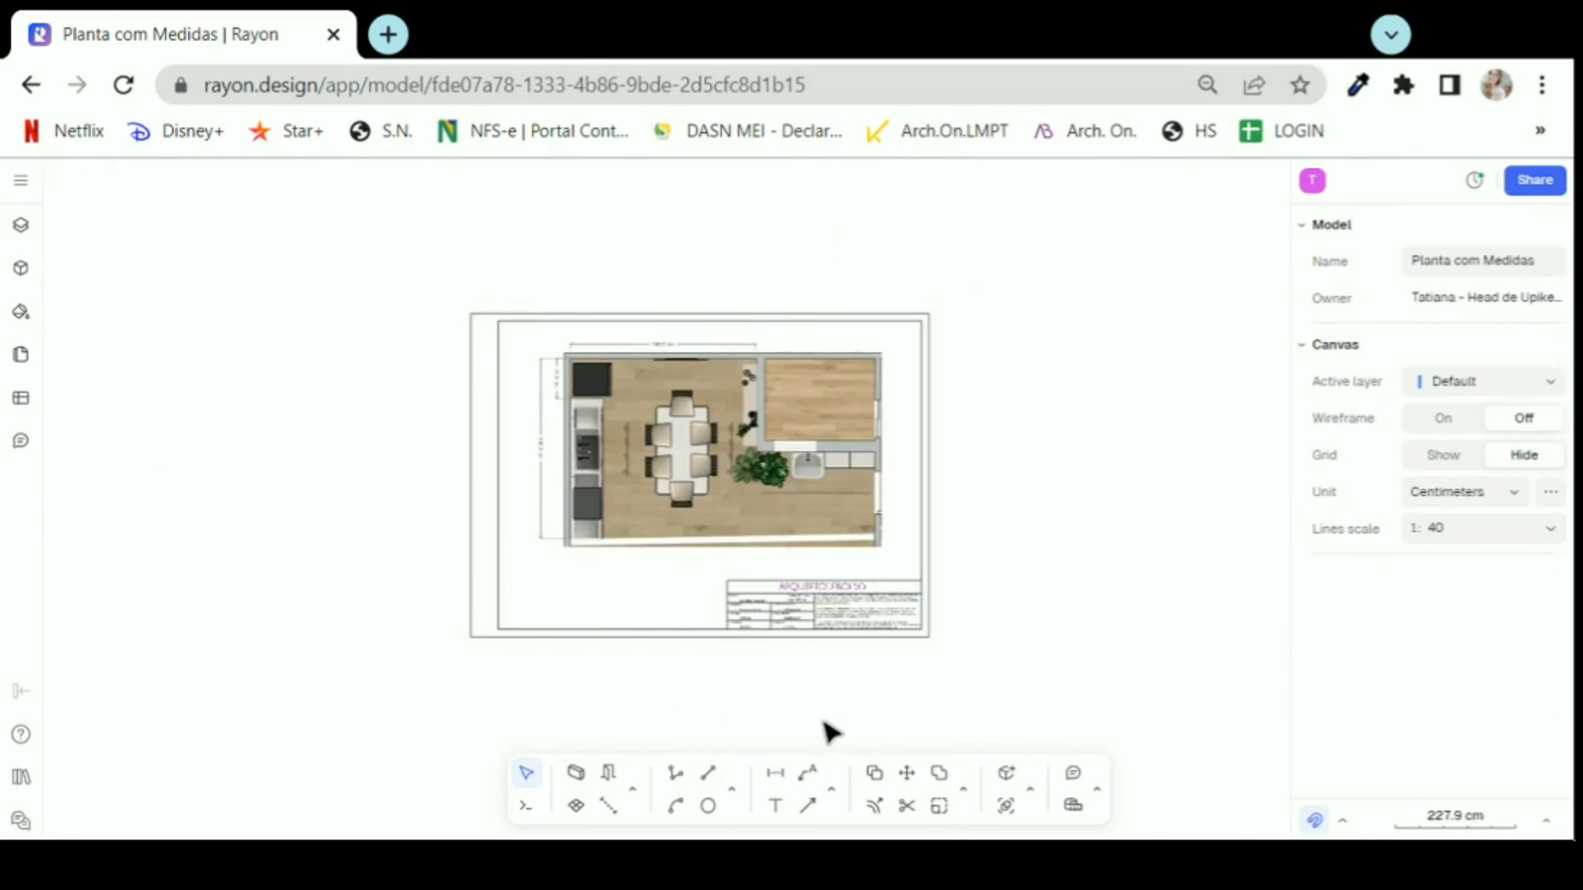
- Compare the dimensions on the framed floor plan with the dimension chains of the reference elevation and PLANTA LAYOUT pages
scroll(752, 636, up, 3)
scroll(859, 735, down, 2)
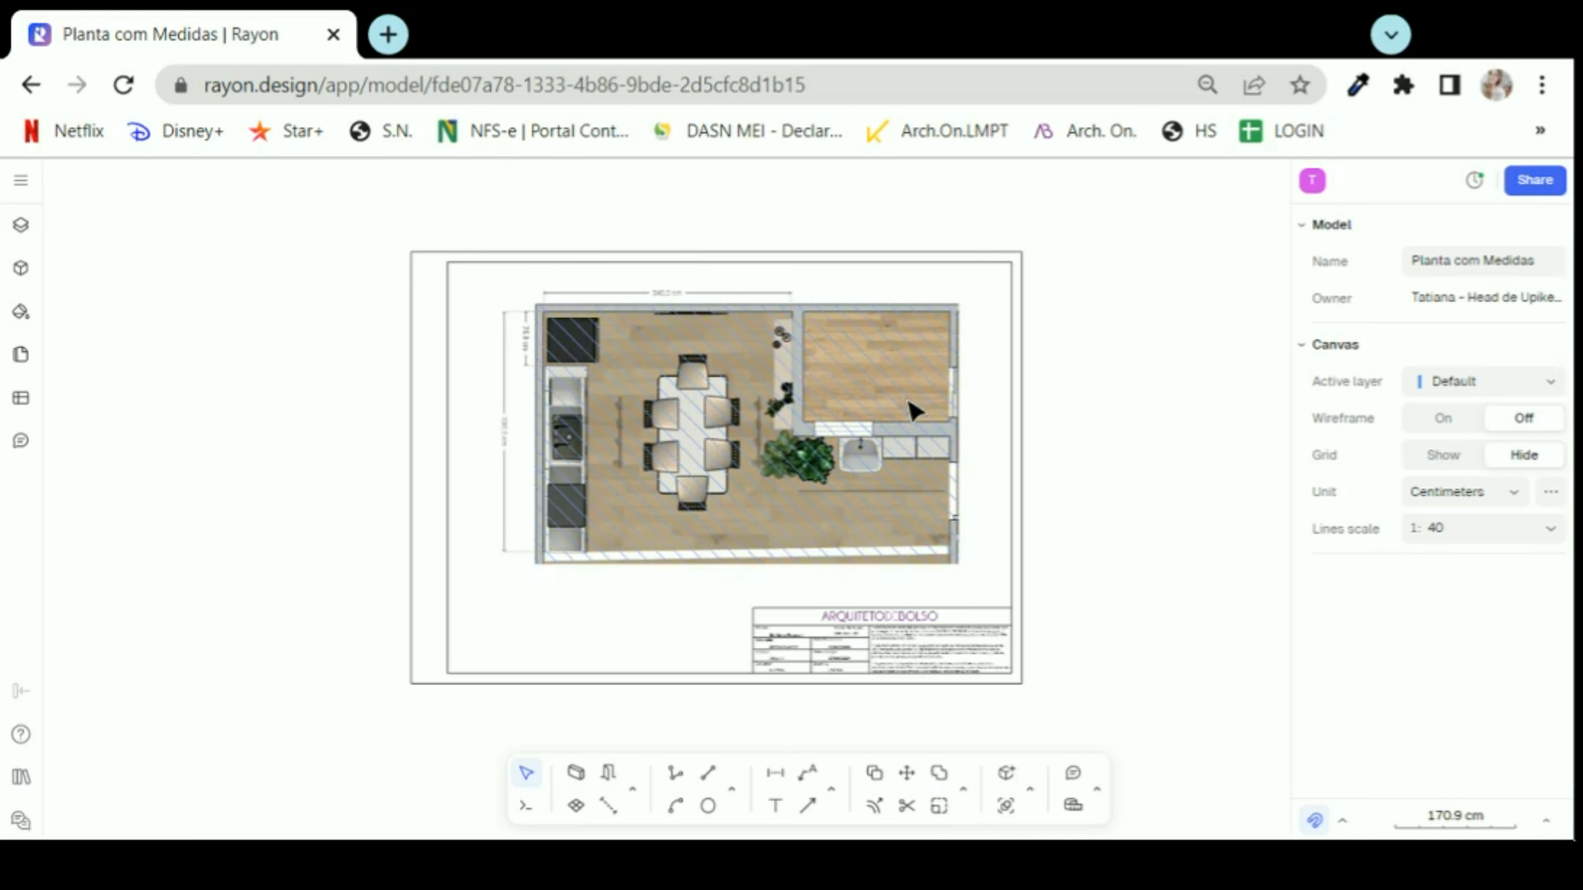
scroll(723, 342, up, 3)
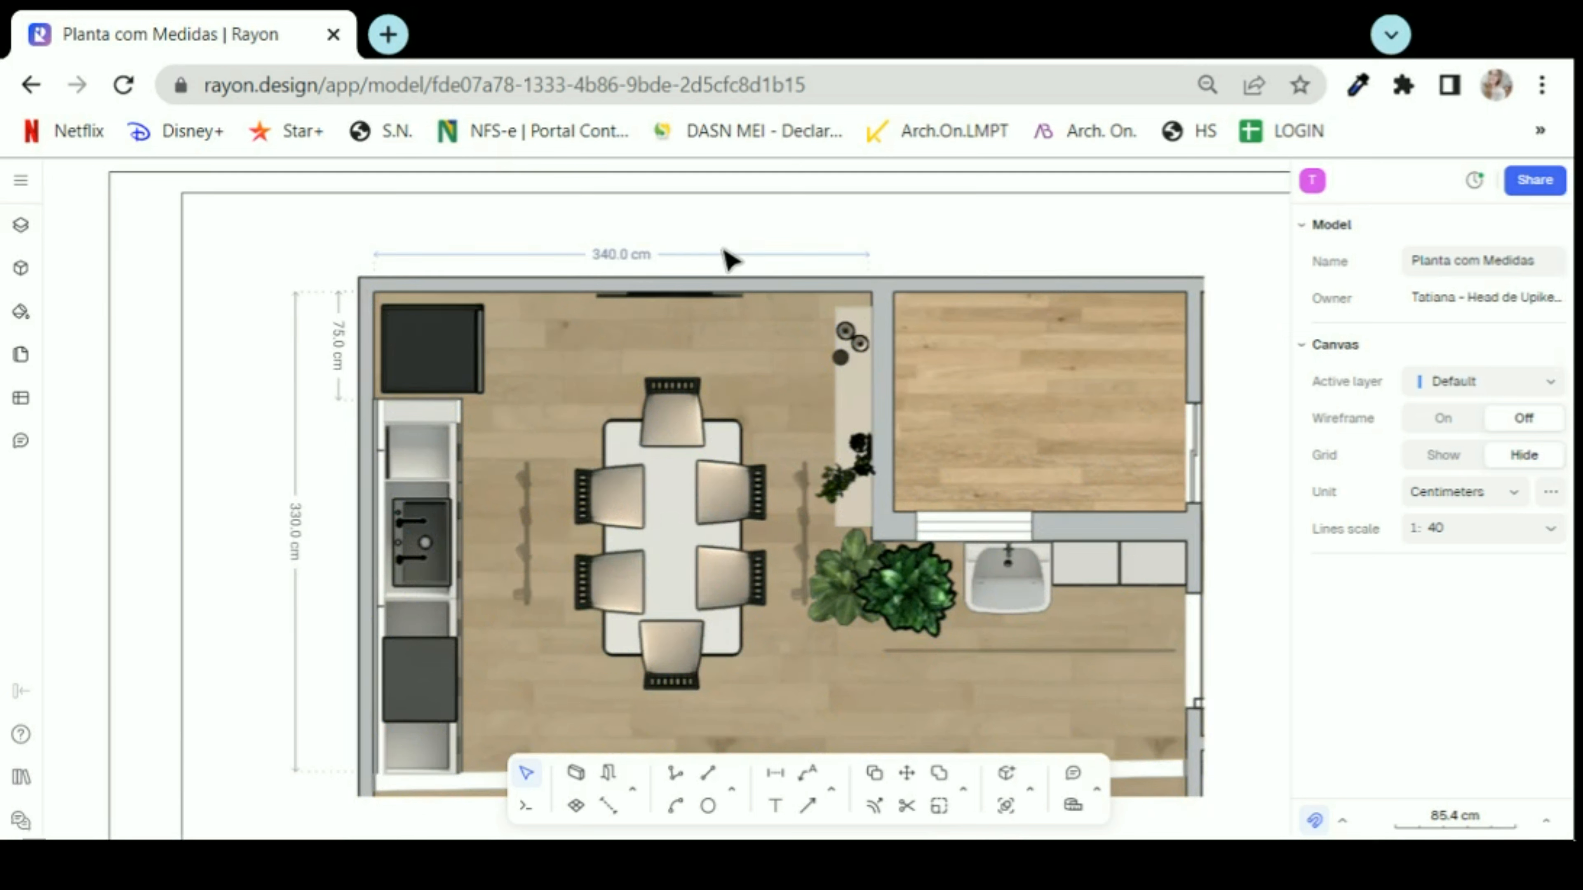
scroll(629, 325, down, 4)
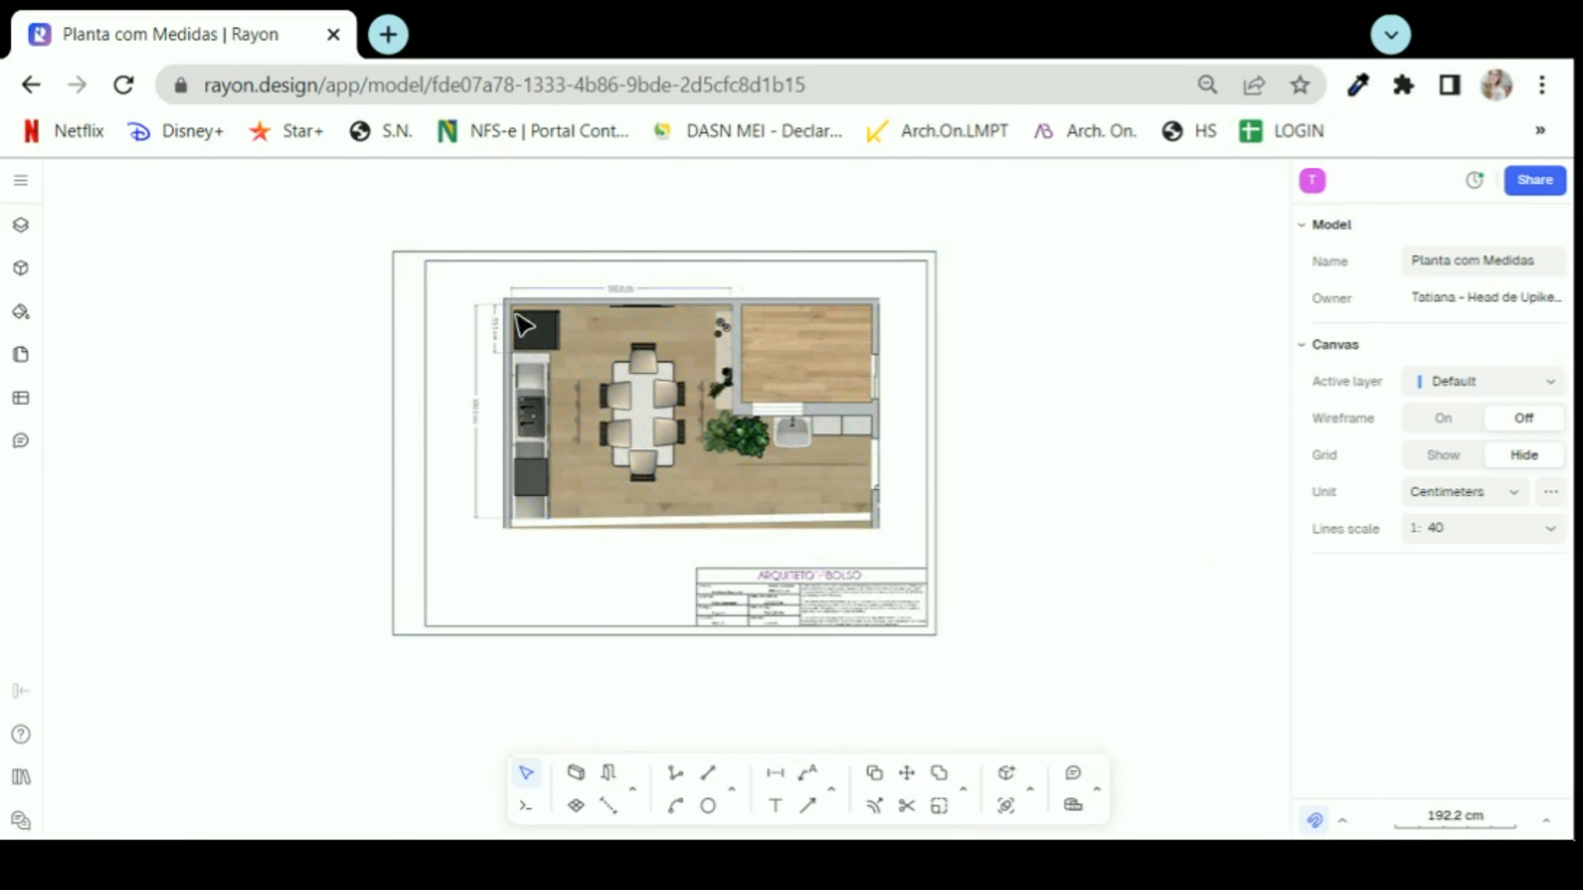
scroll(664, 177, down, 6)
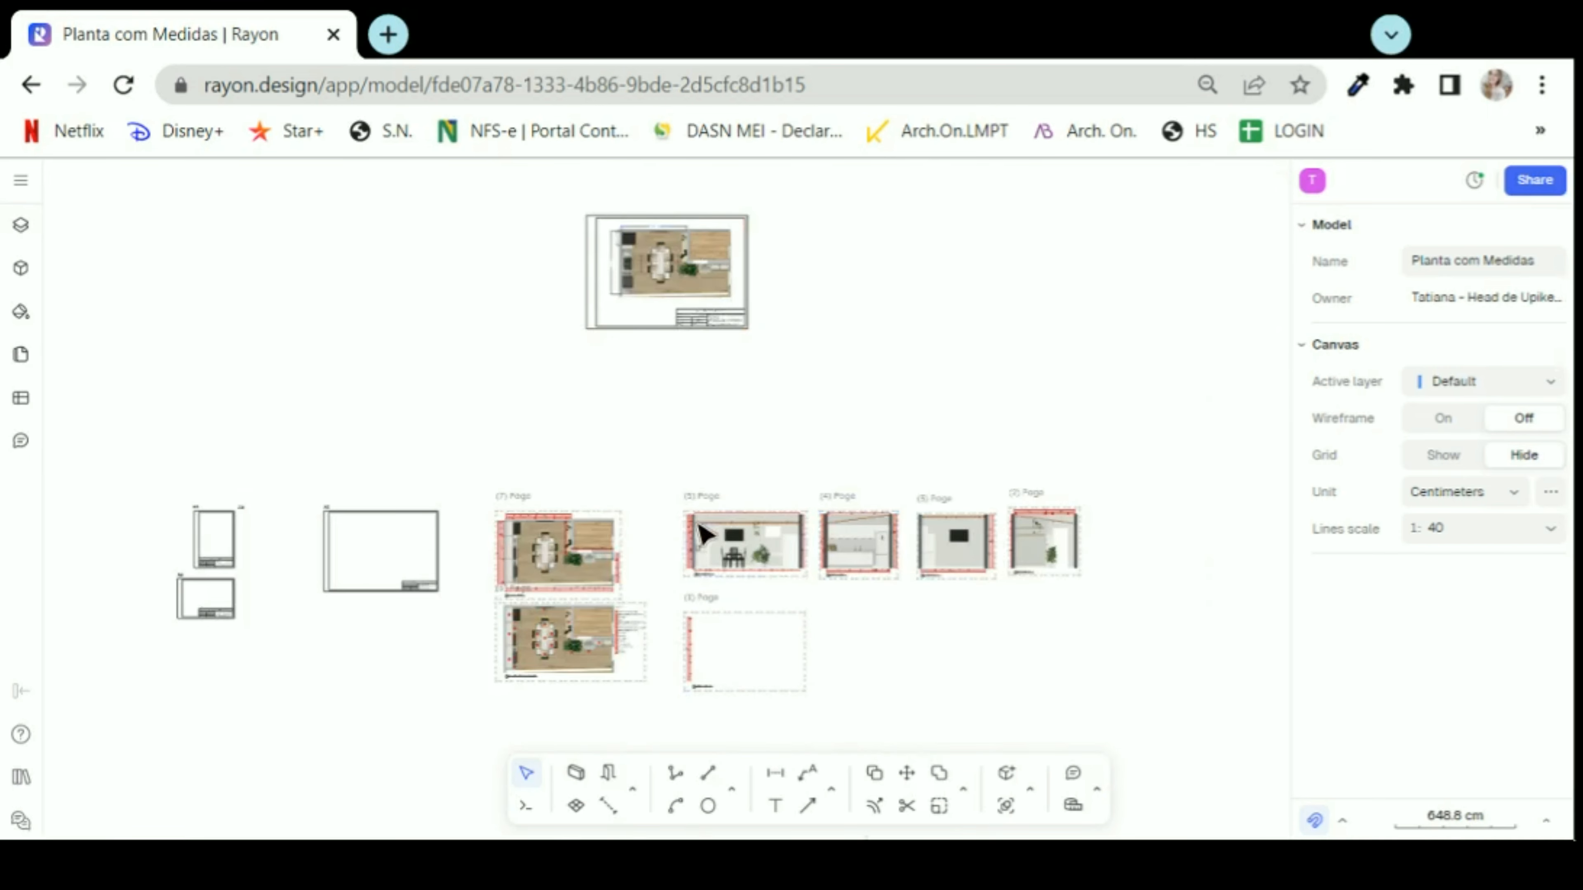
scroll(714, 561, up, 7)
scroll(675, 643, up, 3)
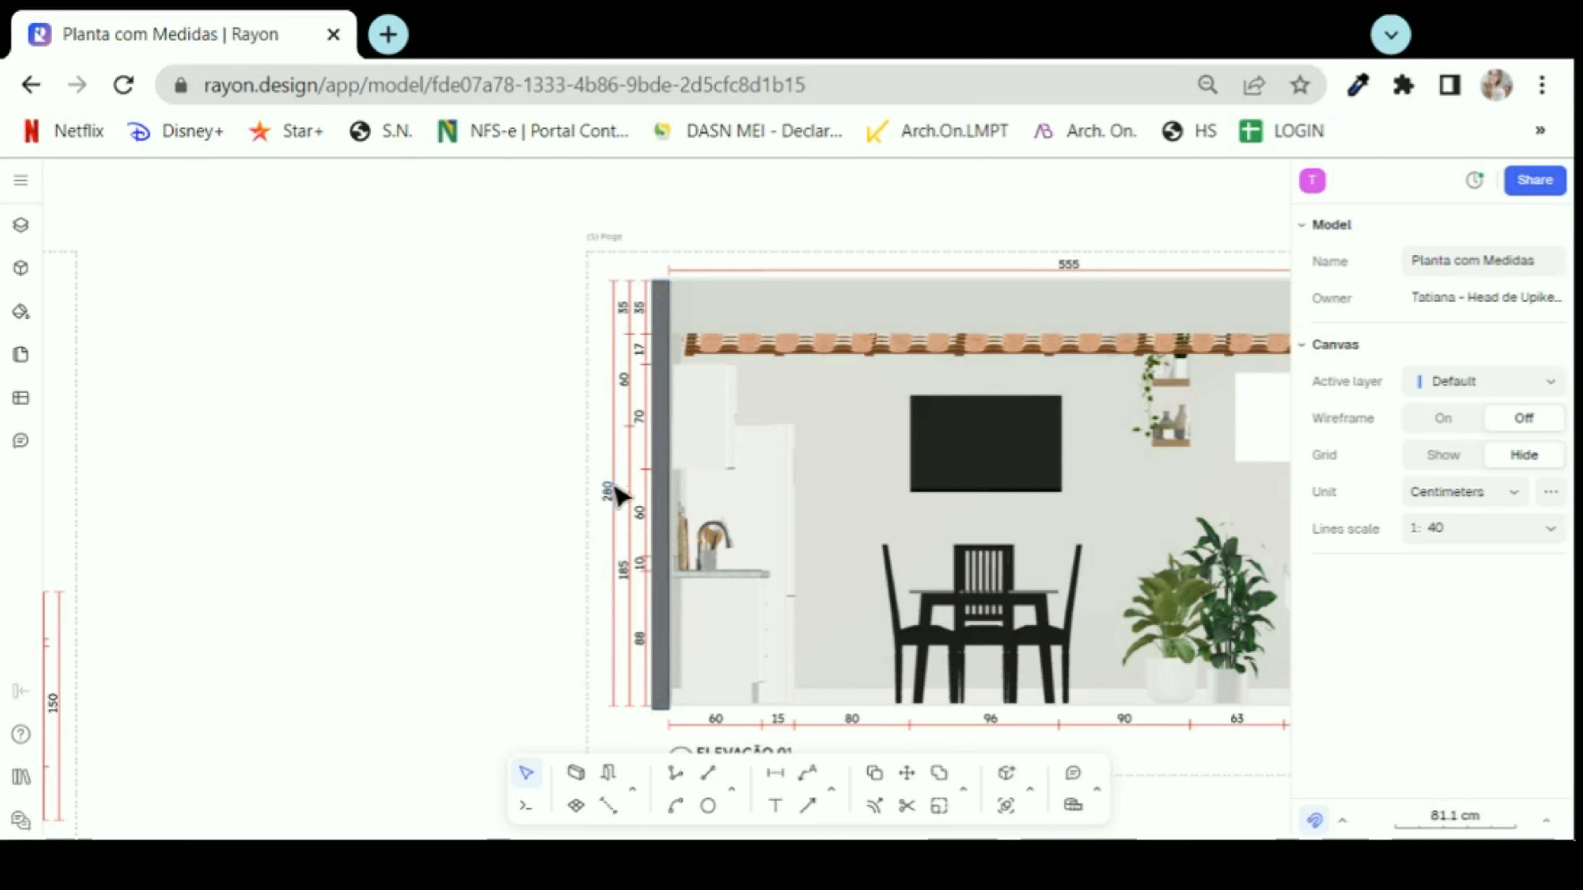
scroll(498, 285, down, 3)
scroll(648, 703, up, 2)
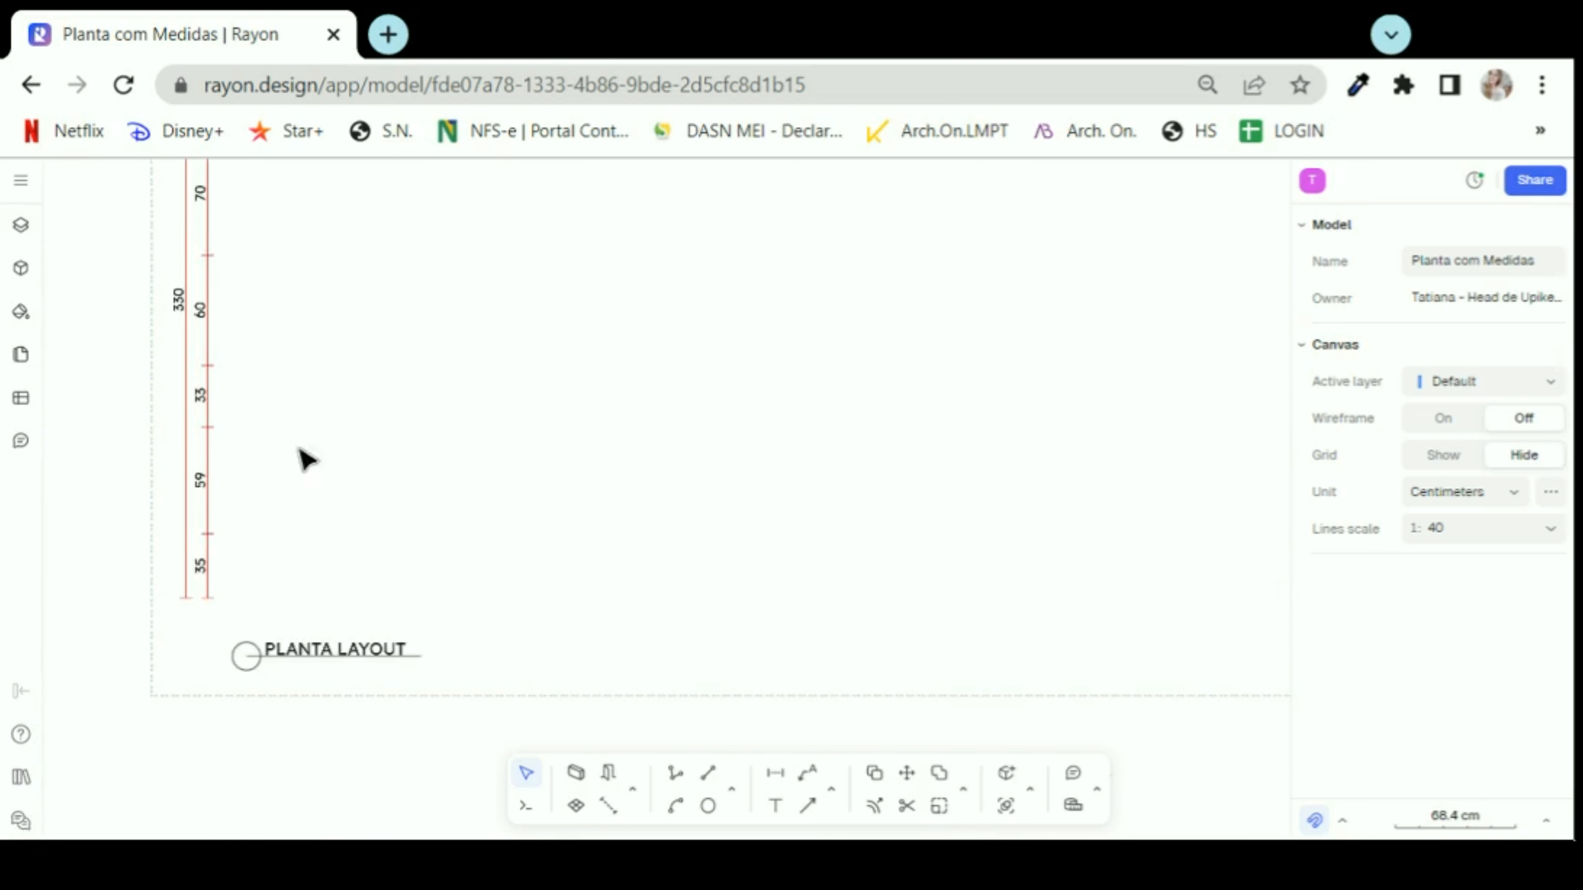
scroll(228, 559, down, 2)
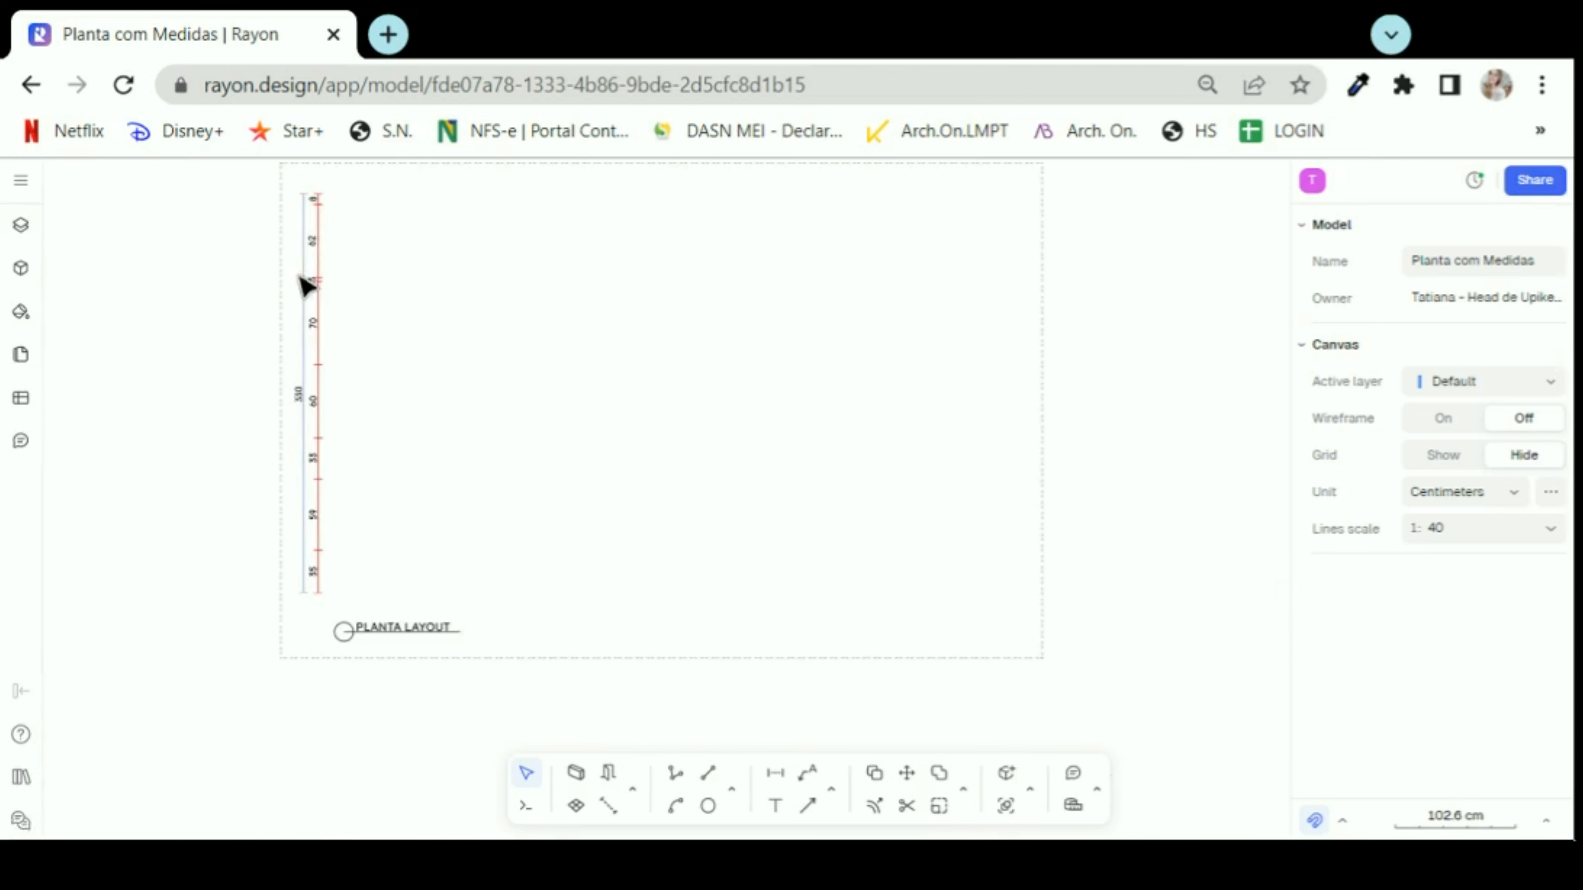
scroll(455, 654, down, 4)
scroll(353, 272, up, 4)
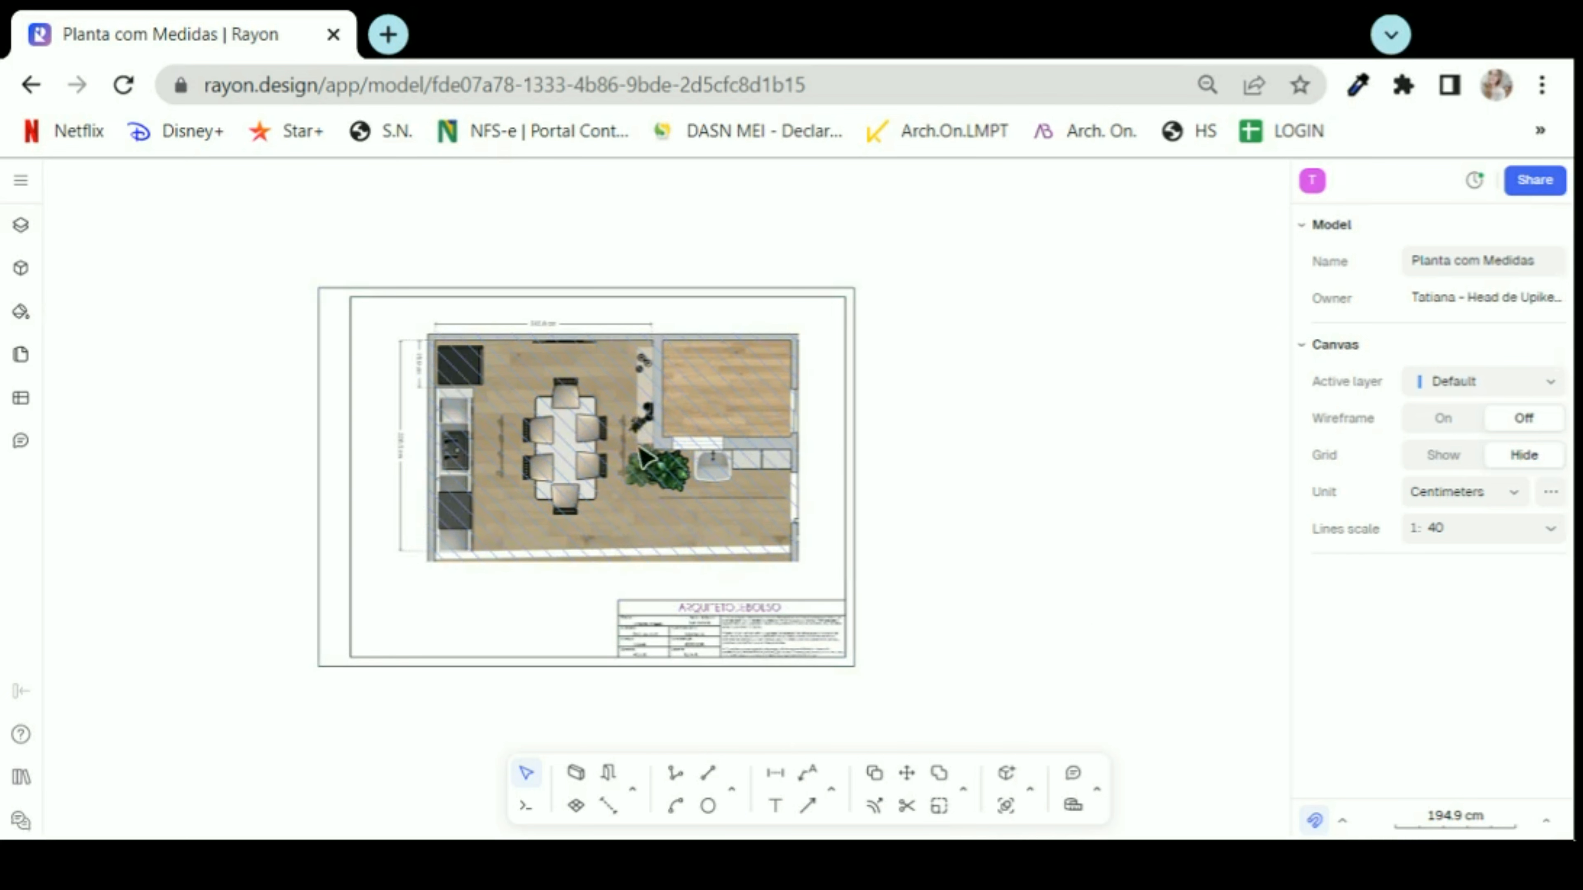
- Try shrinking the floor plan image to about 526.2 × 323.2 cm by its corner and shifting the 75 cm dimension downward
scroll(508, 325, up, 5)
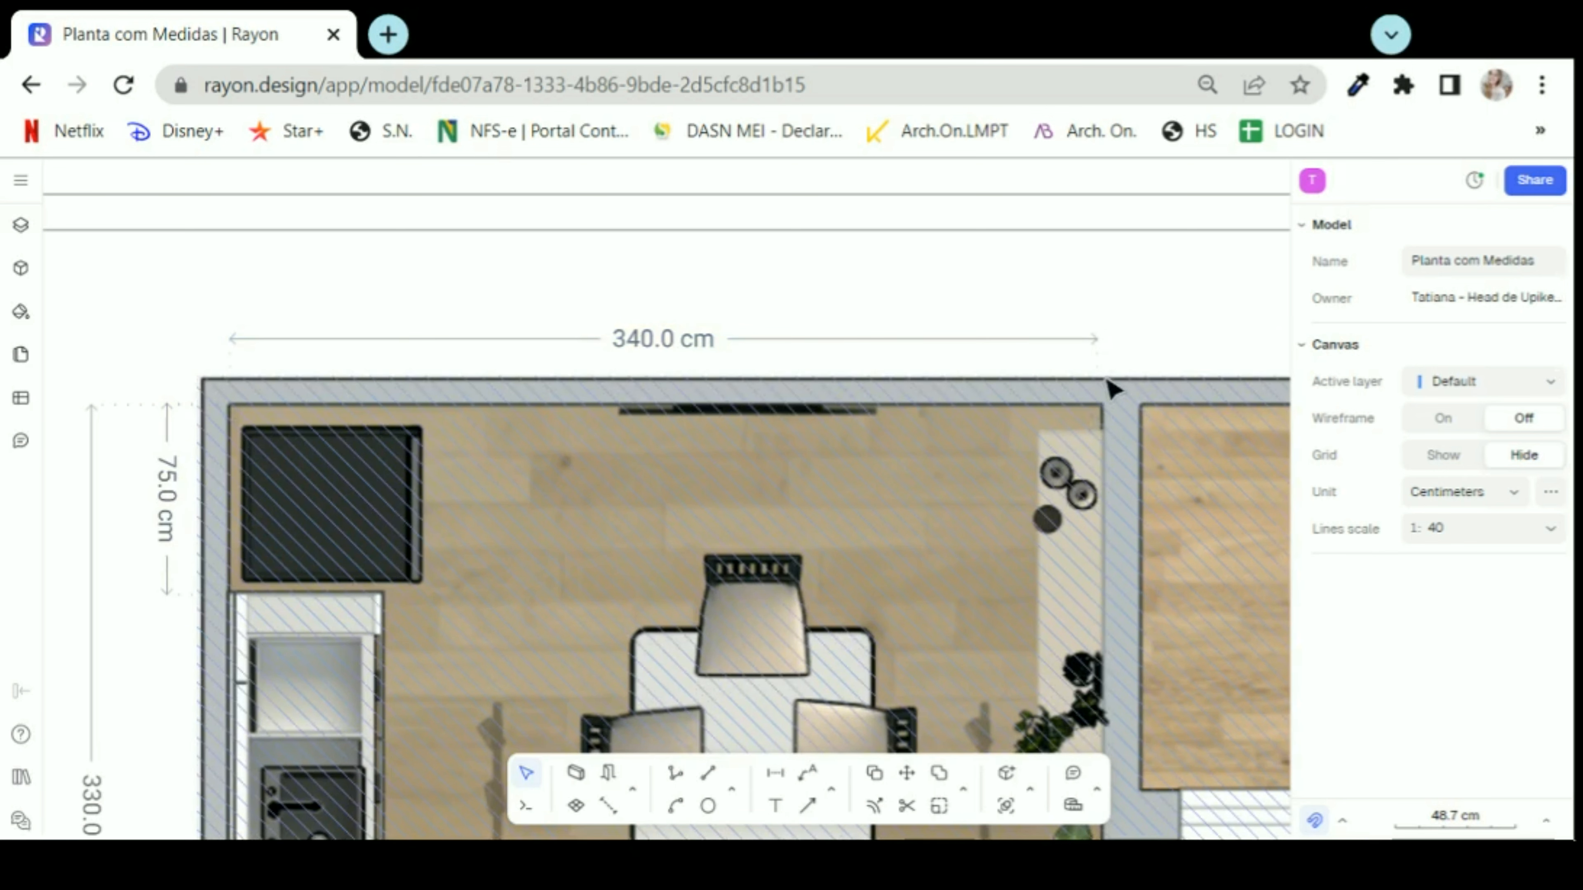
scroll(572, 342, down, 5)
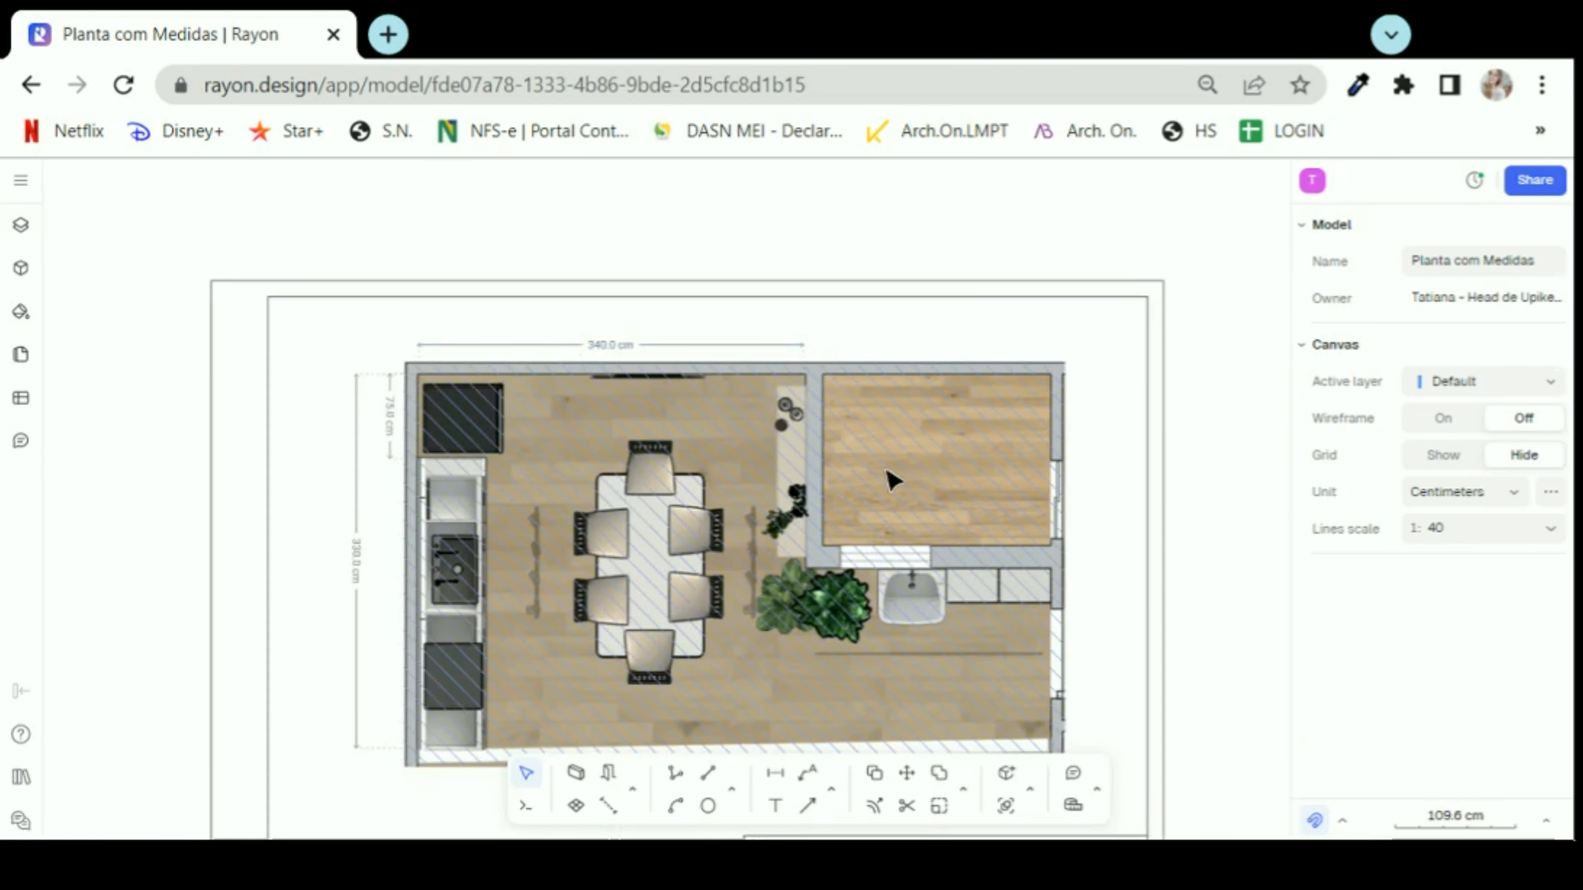
click(938, 463)
drag(1063, 362, 1013, 421)
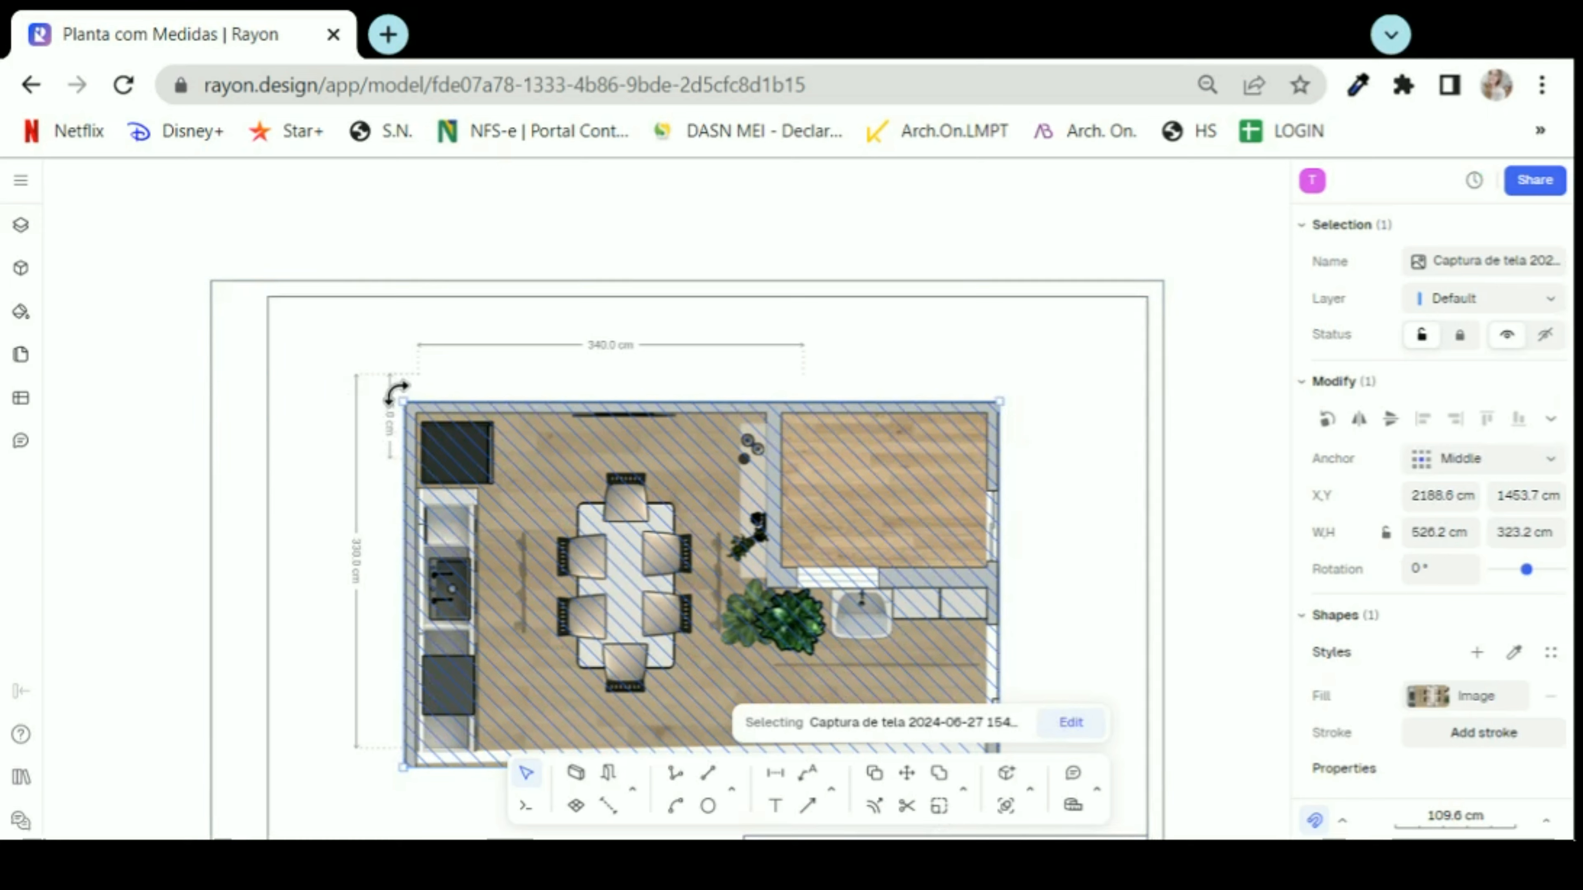
scroll(395, 388, up, 4)
click(406, 373)
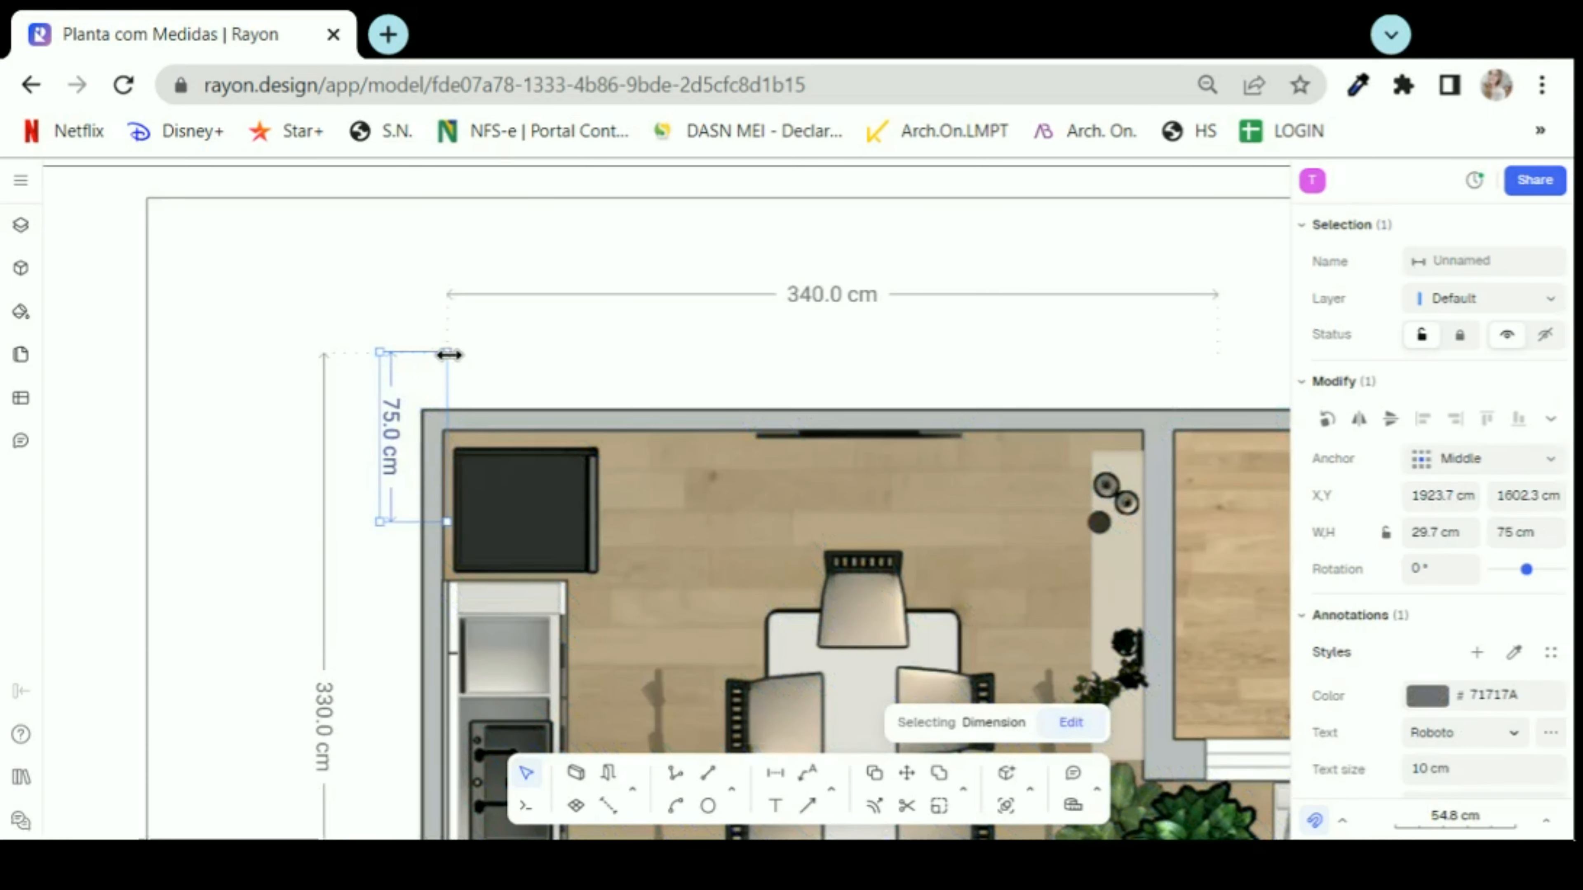
drag(430, 353, 431, 388)
click(693, 342)
- Undo the dimension shift and the floor plan image's resizing, and deselect the image
key(ctrl+z)
key(ctrl+z)
key(ctrl+z)
key(ctrl+z)
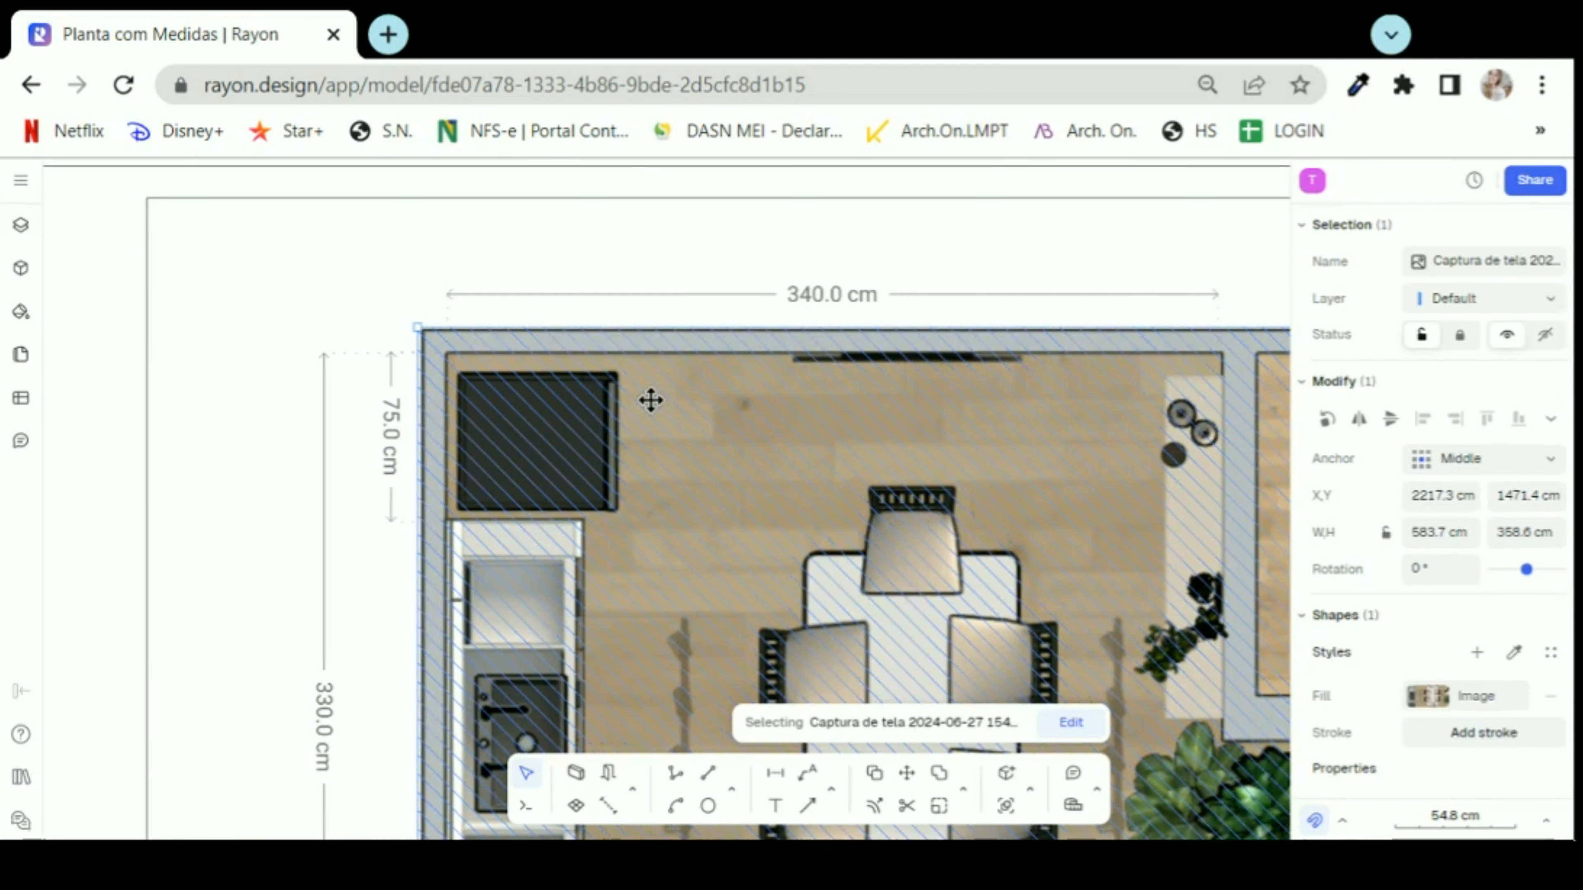
scroll(578, 357, down, 4)
click(709, 294)
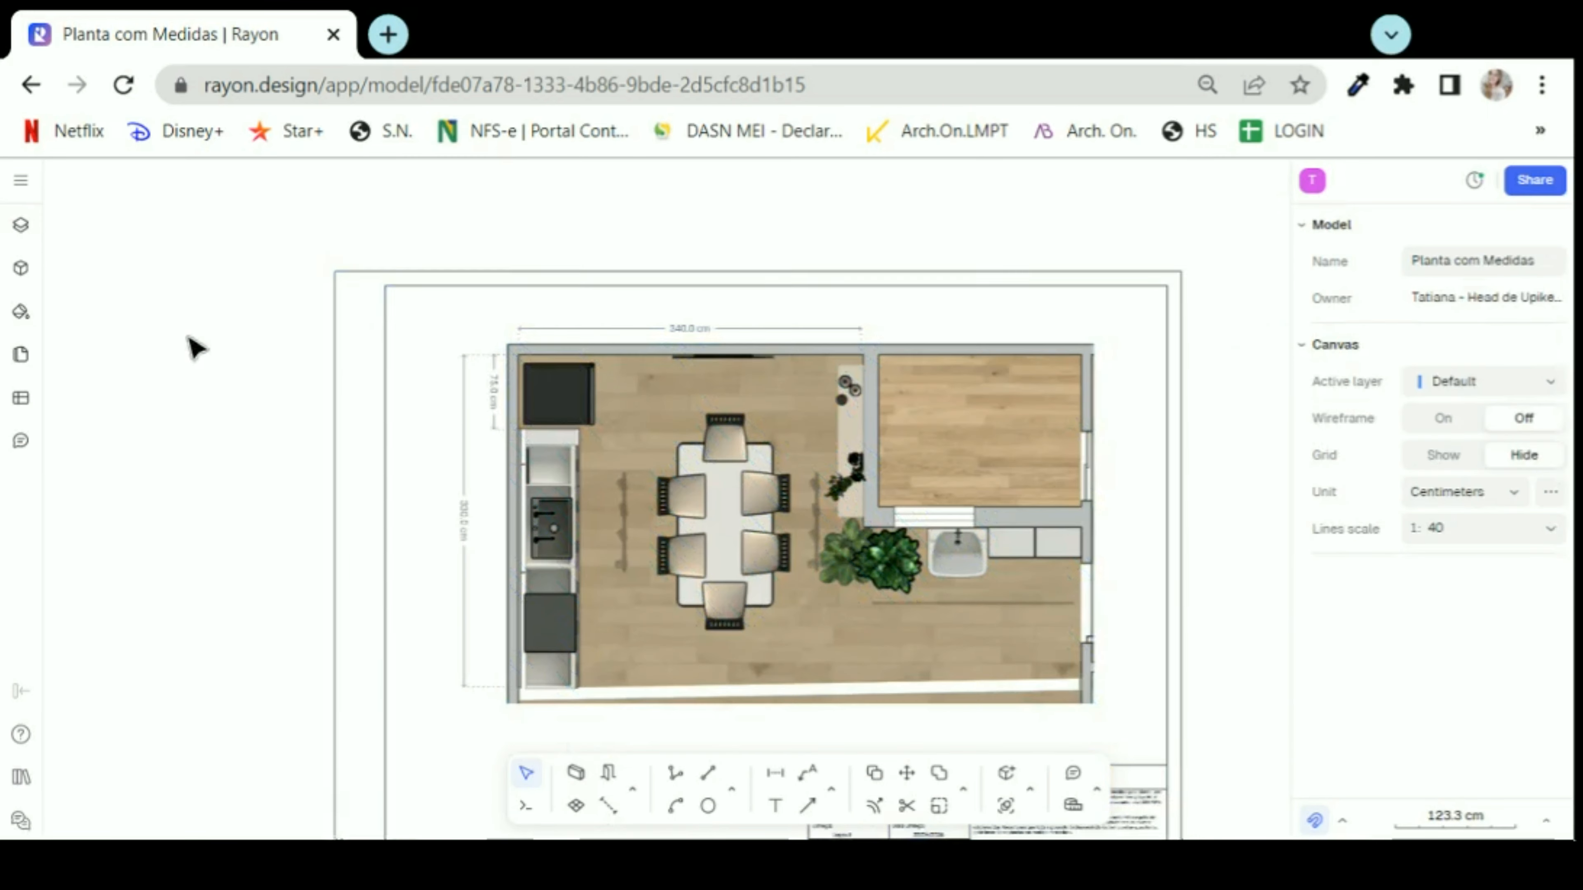
- Nudge the A3 sheet slightly up and to the right around the floor plan, and deselect it
scroll(324, 299, down, 4)
scroll(212, 399, up, 3)
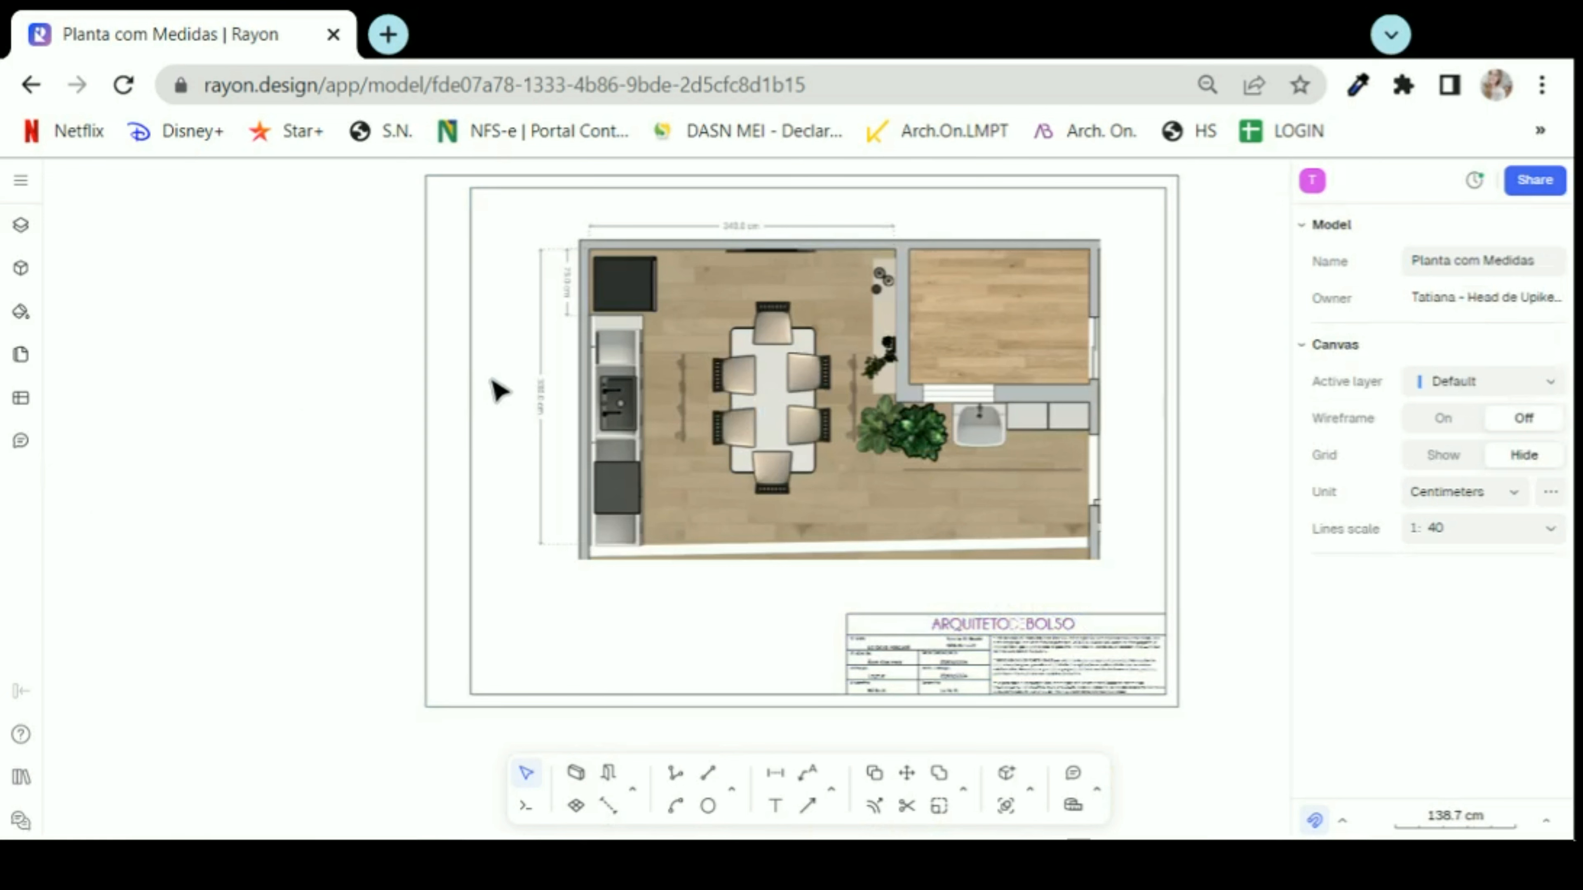
scroll(442, 466, down, 2)
drag(773, 624, 779, 610)
click(1146, 497)
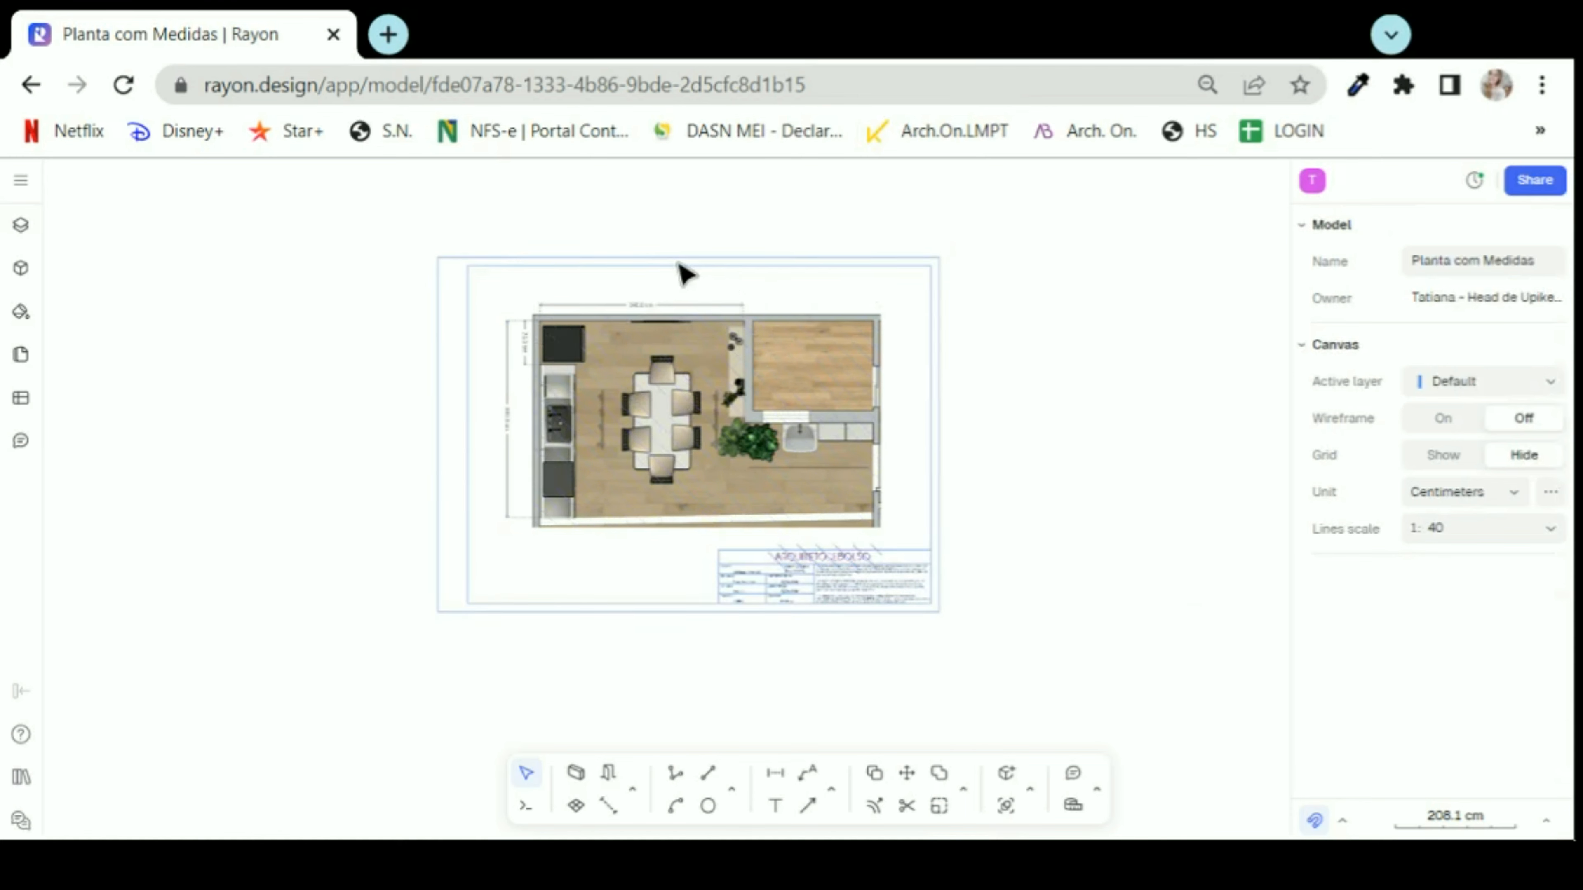
- Duplicate the page frame that surrounds the dimensioned PLANTA LAYOUT drawing
scroll(686, 271, down, 5)
scroll(620, 553, up, 5)
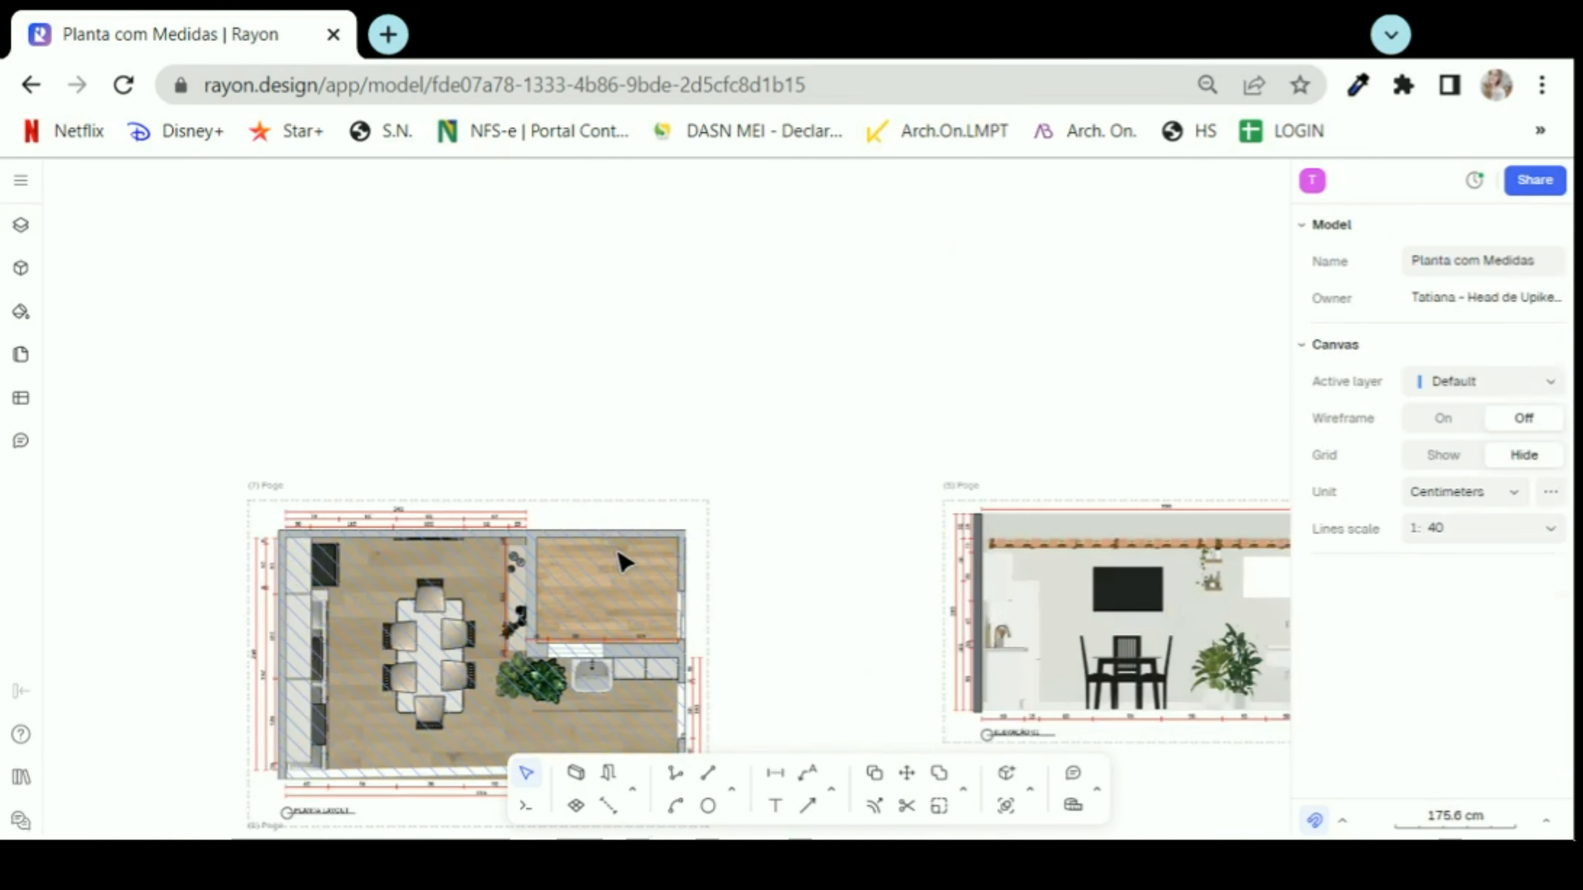
click(607, 508)
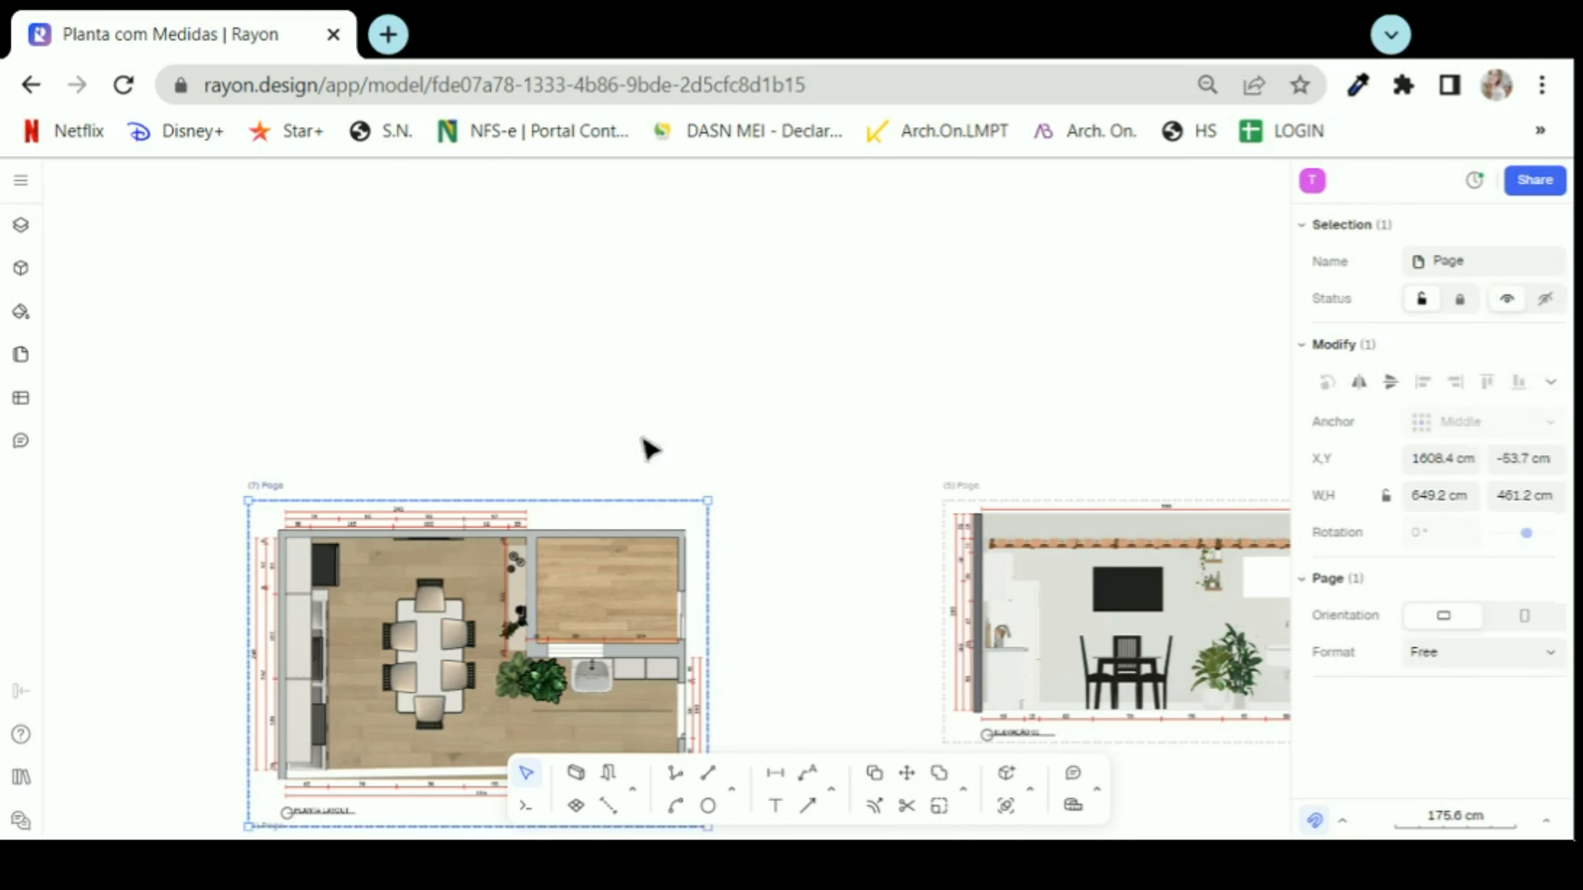
scroll(685, 512, down, 3)
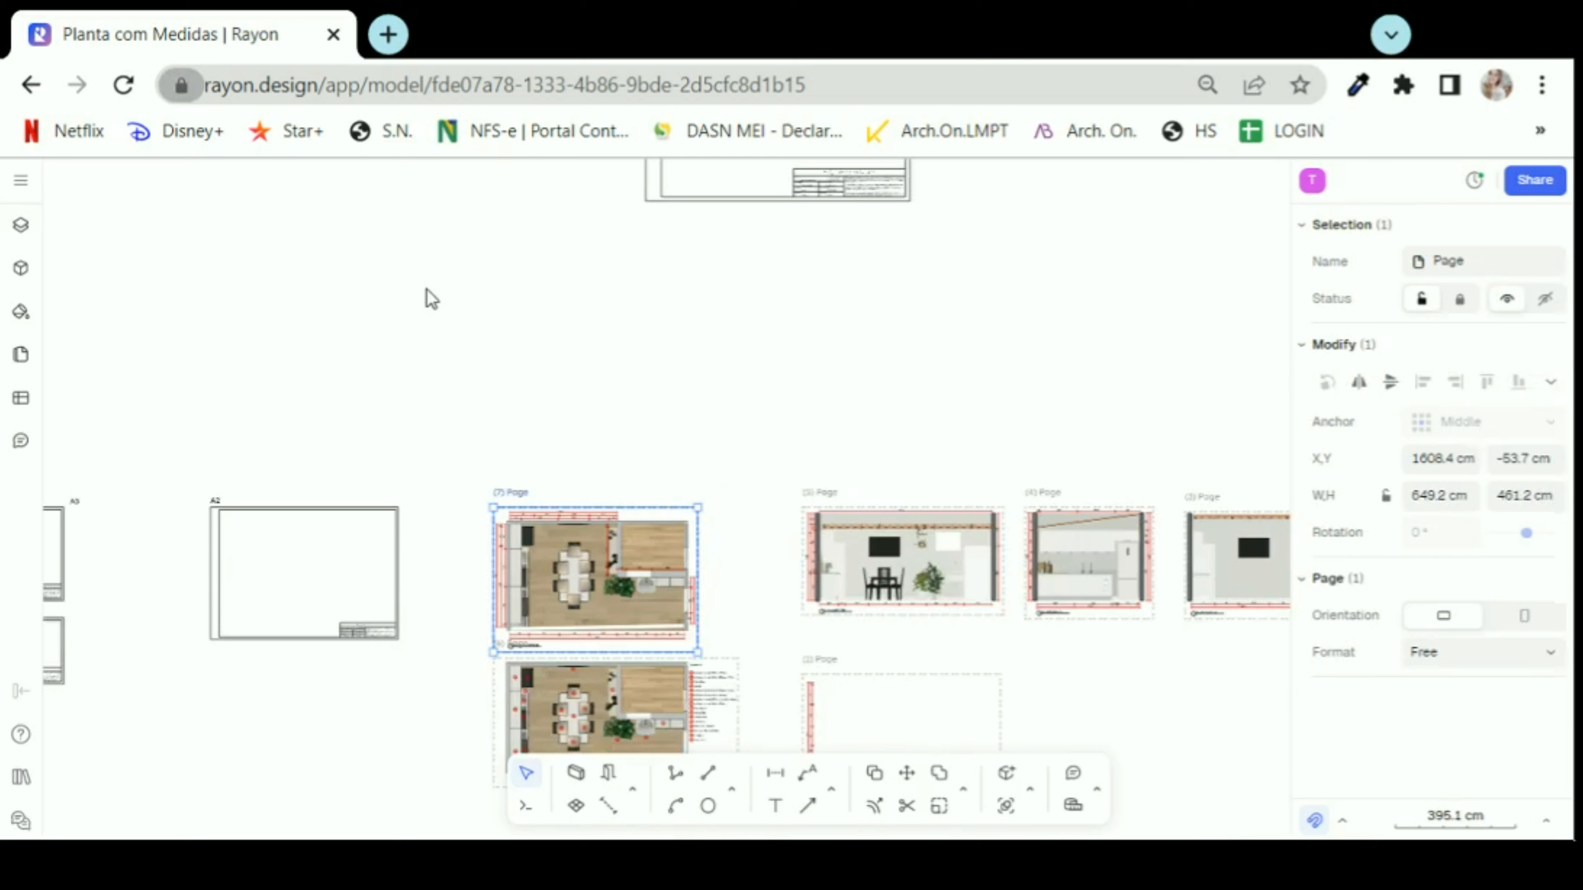
key(ctrl+c)
key(ctrl+v)
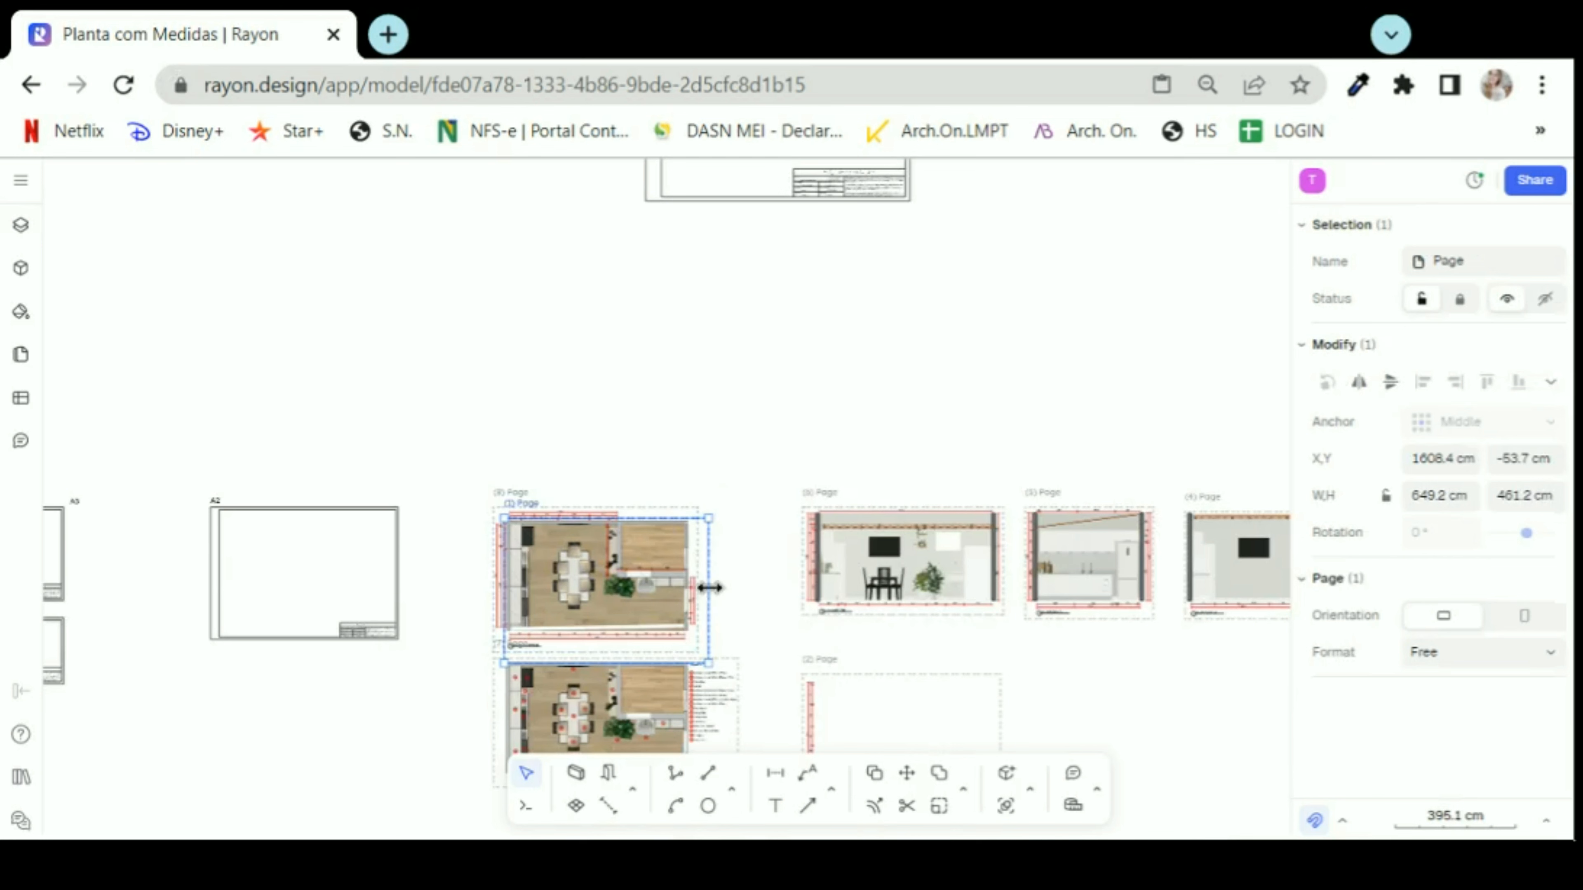
- Widen the duplicated page to about 1021 cm and align its upper-left corner with the A3 sheet around the newly dimensioned floor plan
scroll(748, 617, up, 3)
drag(736, 542, 971, 524)
drag(798, 403, 848, 102)
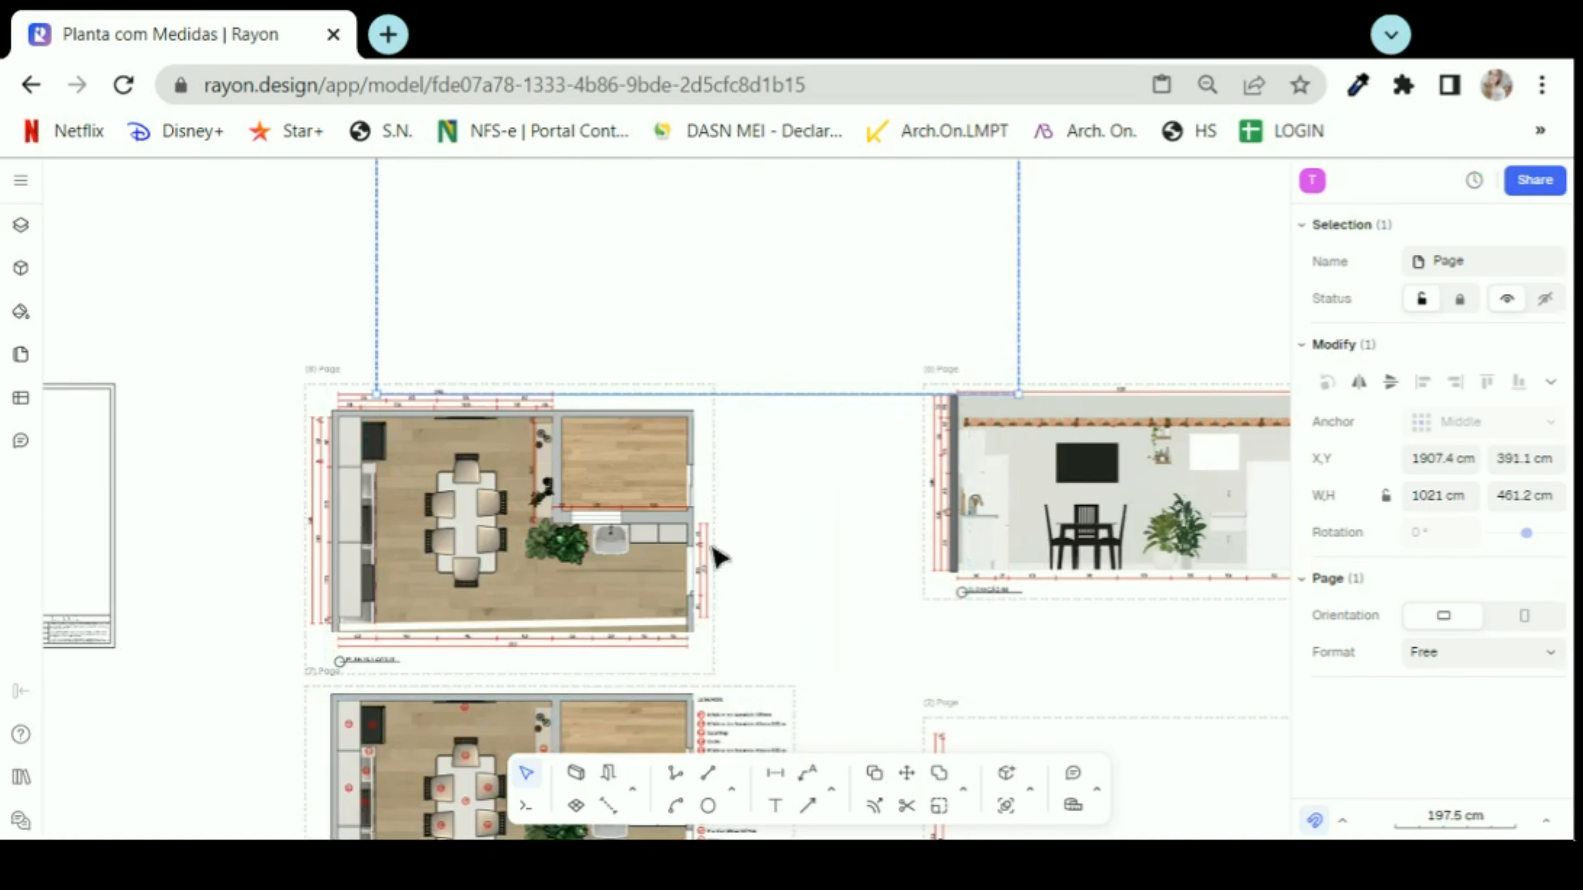
scroll(717, 557, down, 7)
drag(702, 583, 751, 458)
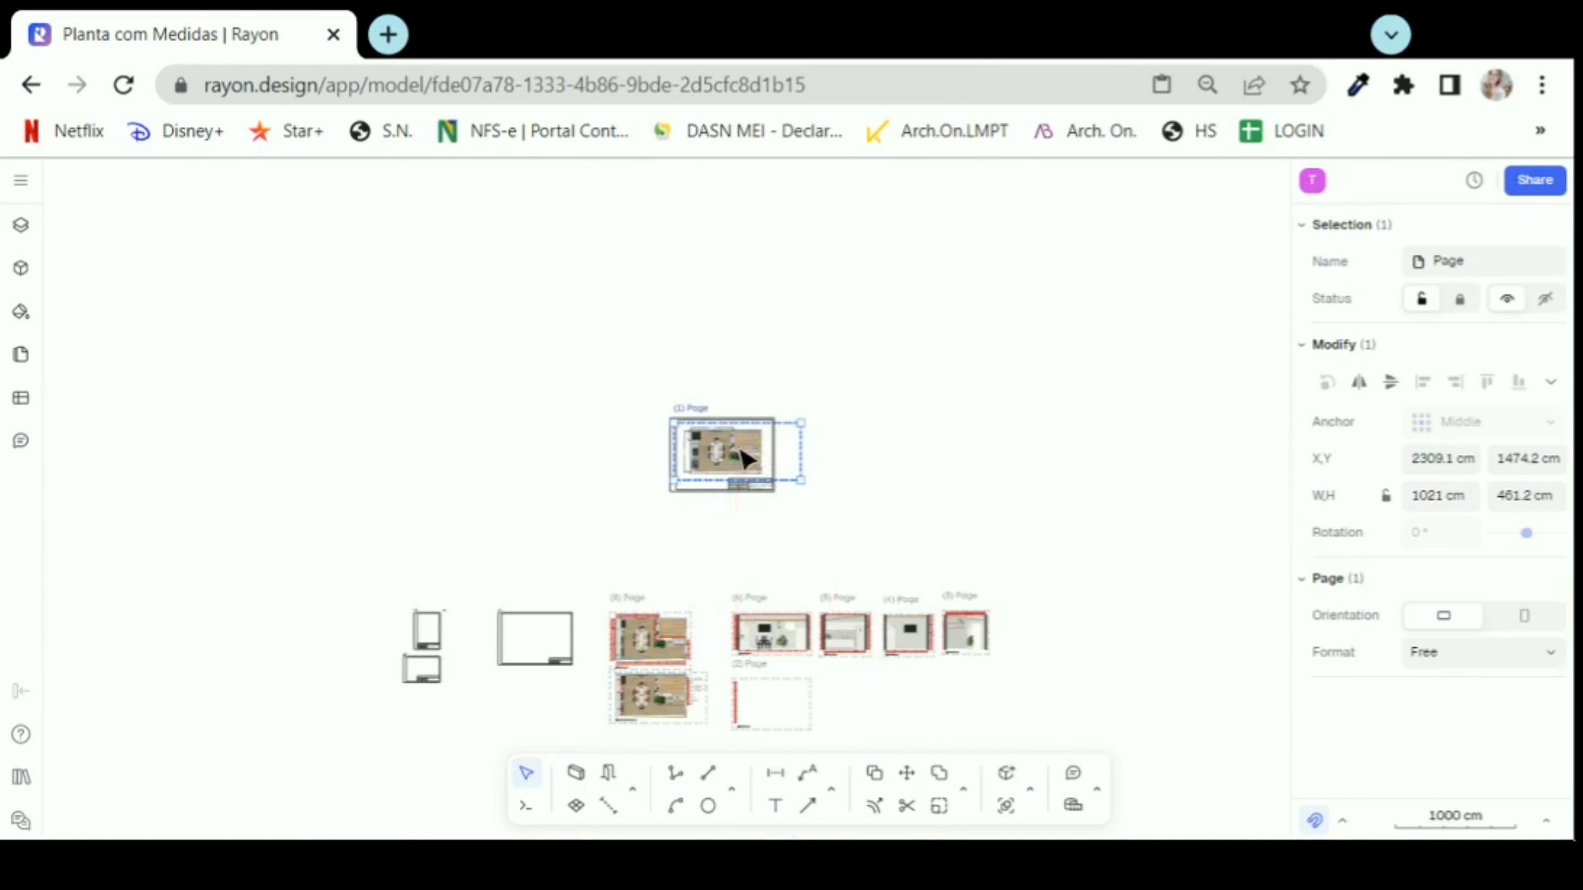
scroll(751, 459, up, 6)
drag(505, 355, 495, 342)
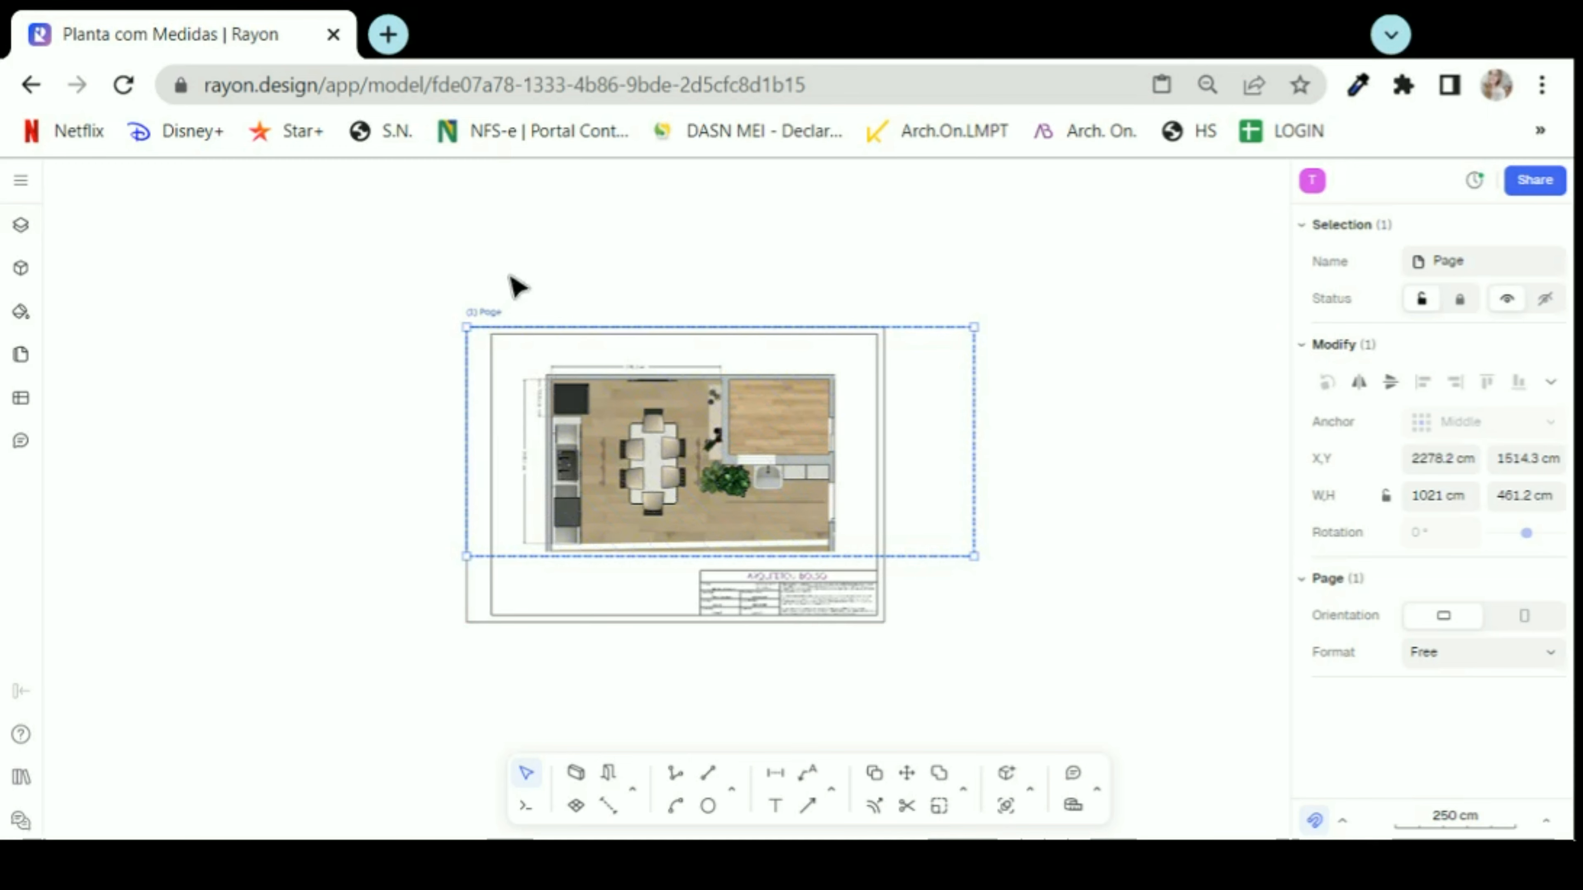
- Resize the page to 840 × 594 cm so its edges match the A3 sheet's outer border, and deselect it
scroll(505, 306, up, 6)
scroll(413, 354, down, 5)
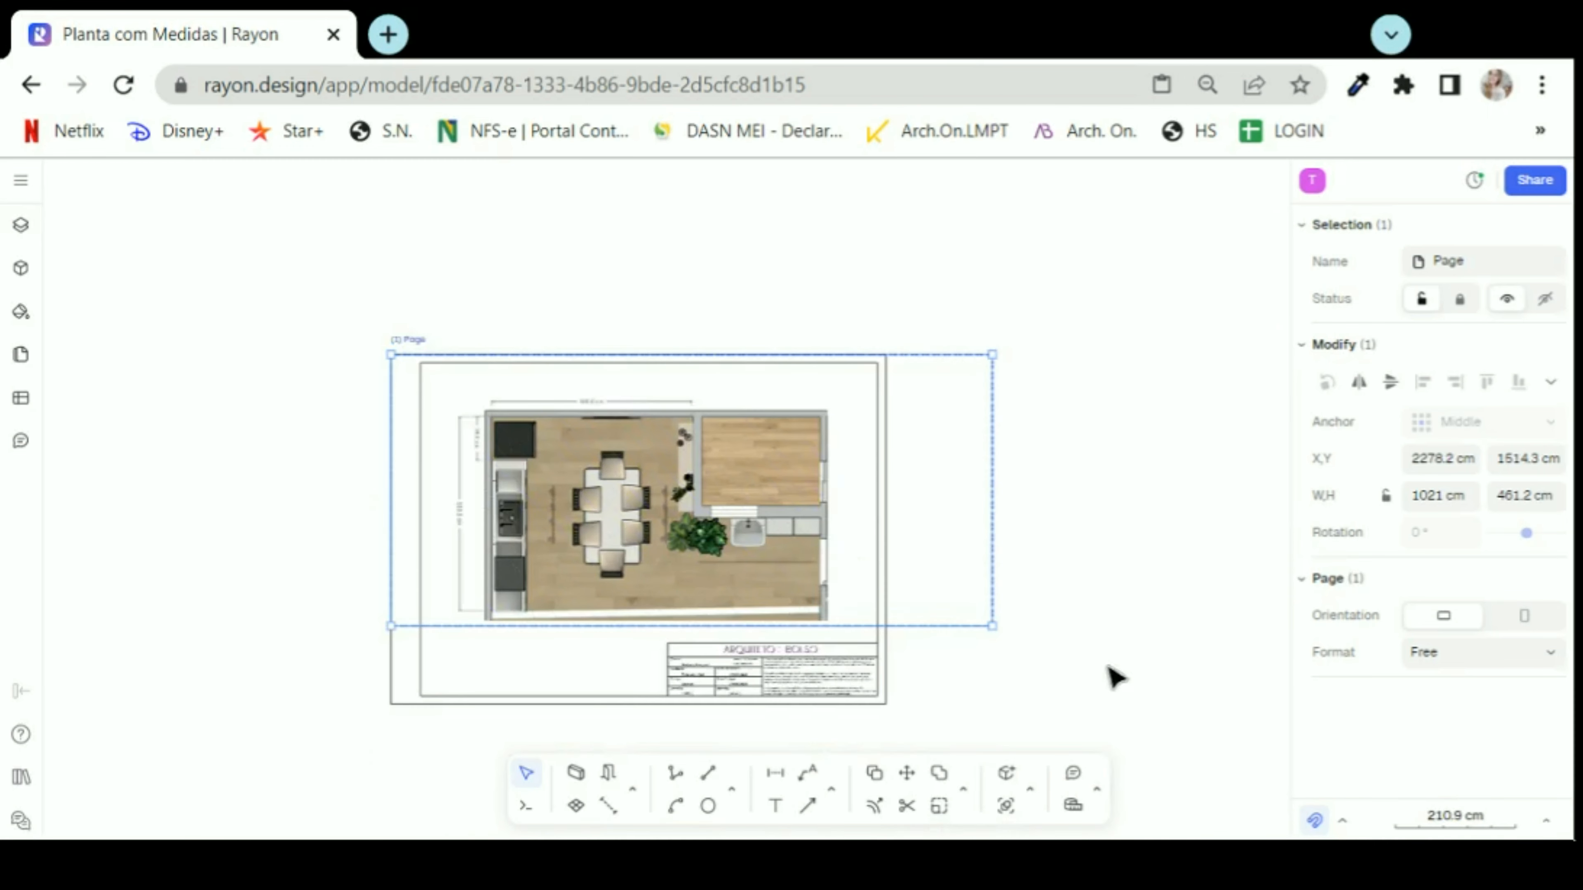
drag(991, 624, 908, 588)
drag(908, 512, 883, 516)
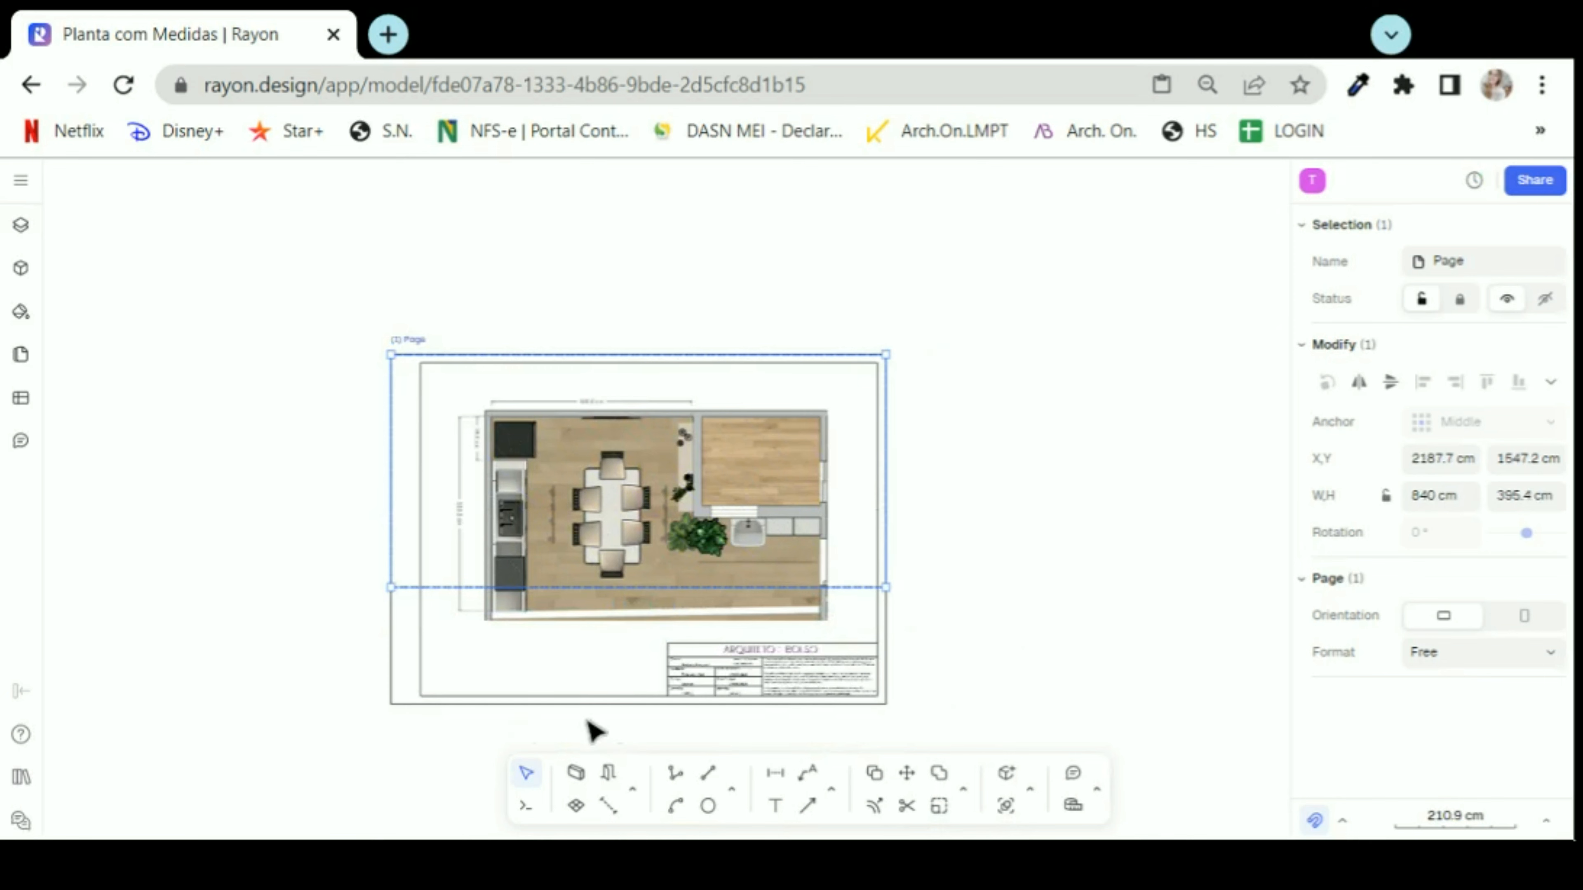
scroll(475, 737, up, 3)
drag(431, 449, 413, 684)
scroll(393, 757, down, 3)
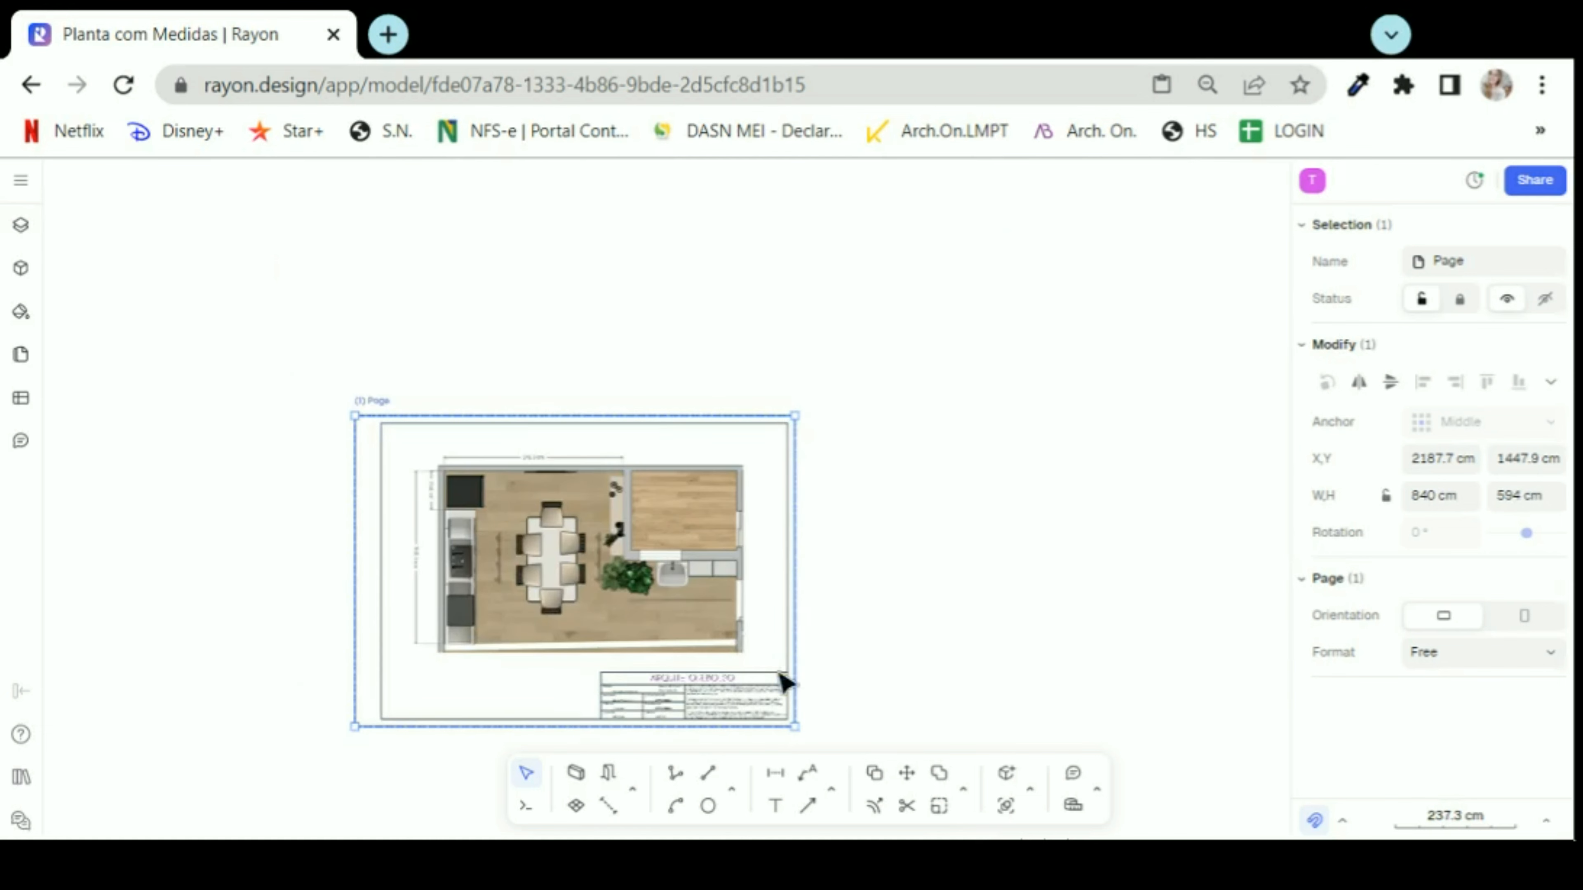
click(914, 555)
- Export the page around the A3 sheet as a PDF
scroll(1047, 552, down, 2)
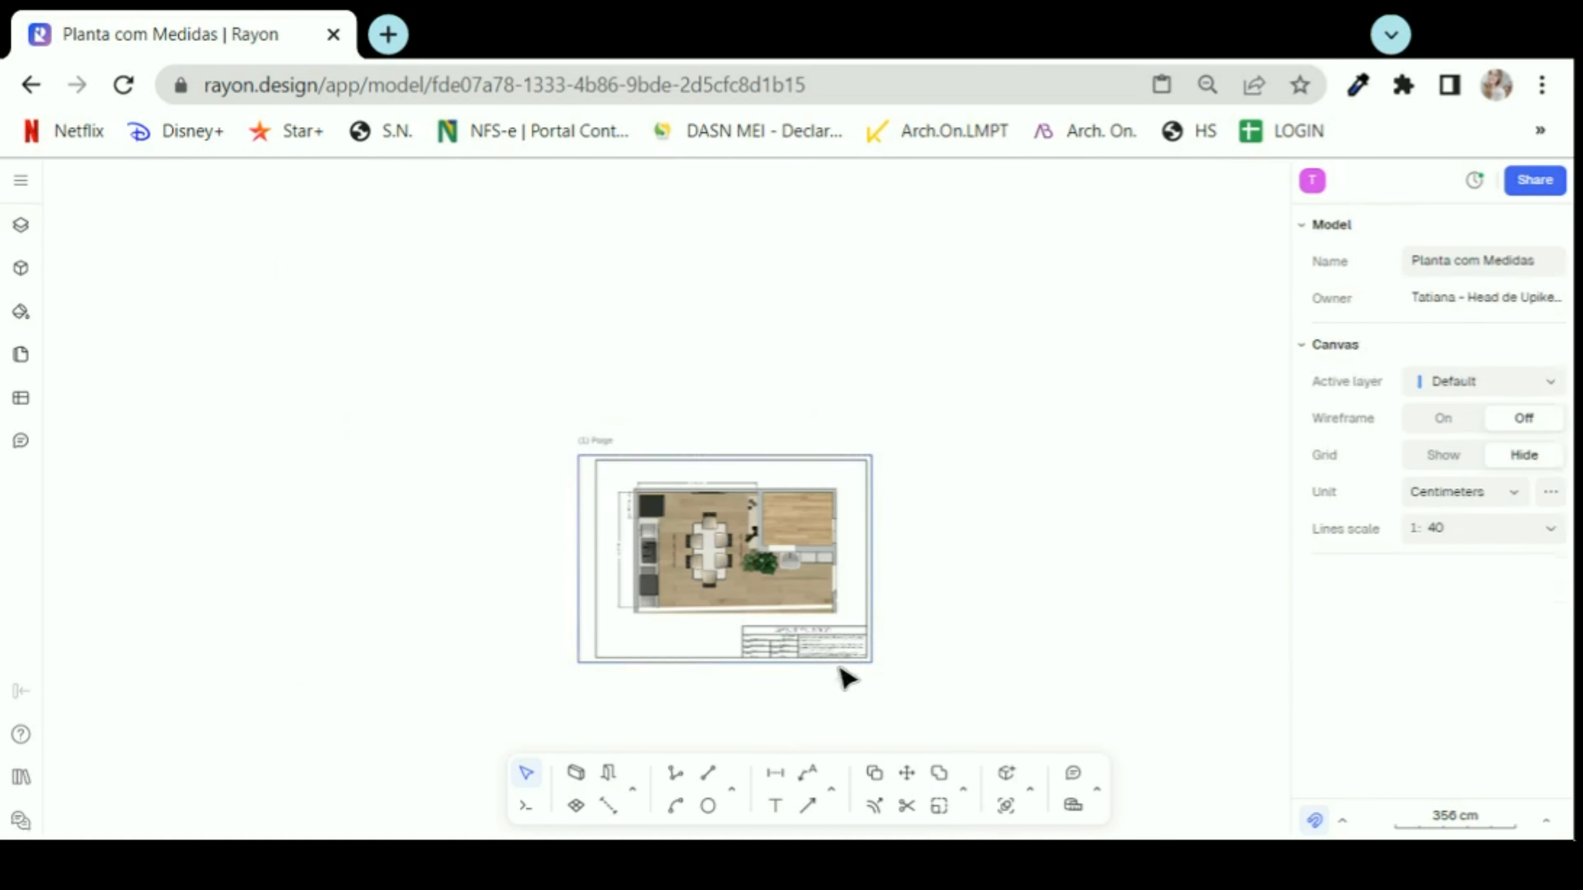
scroll(741, 708, up, 3)
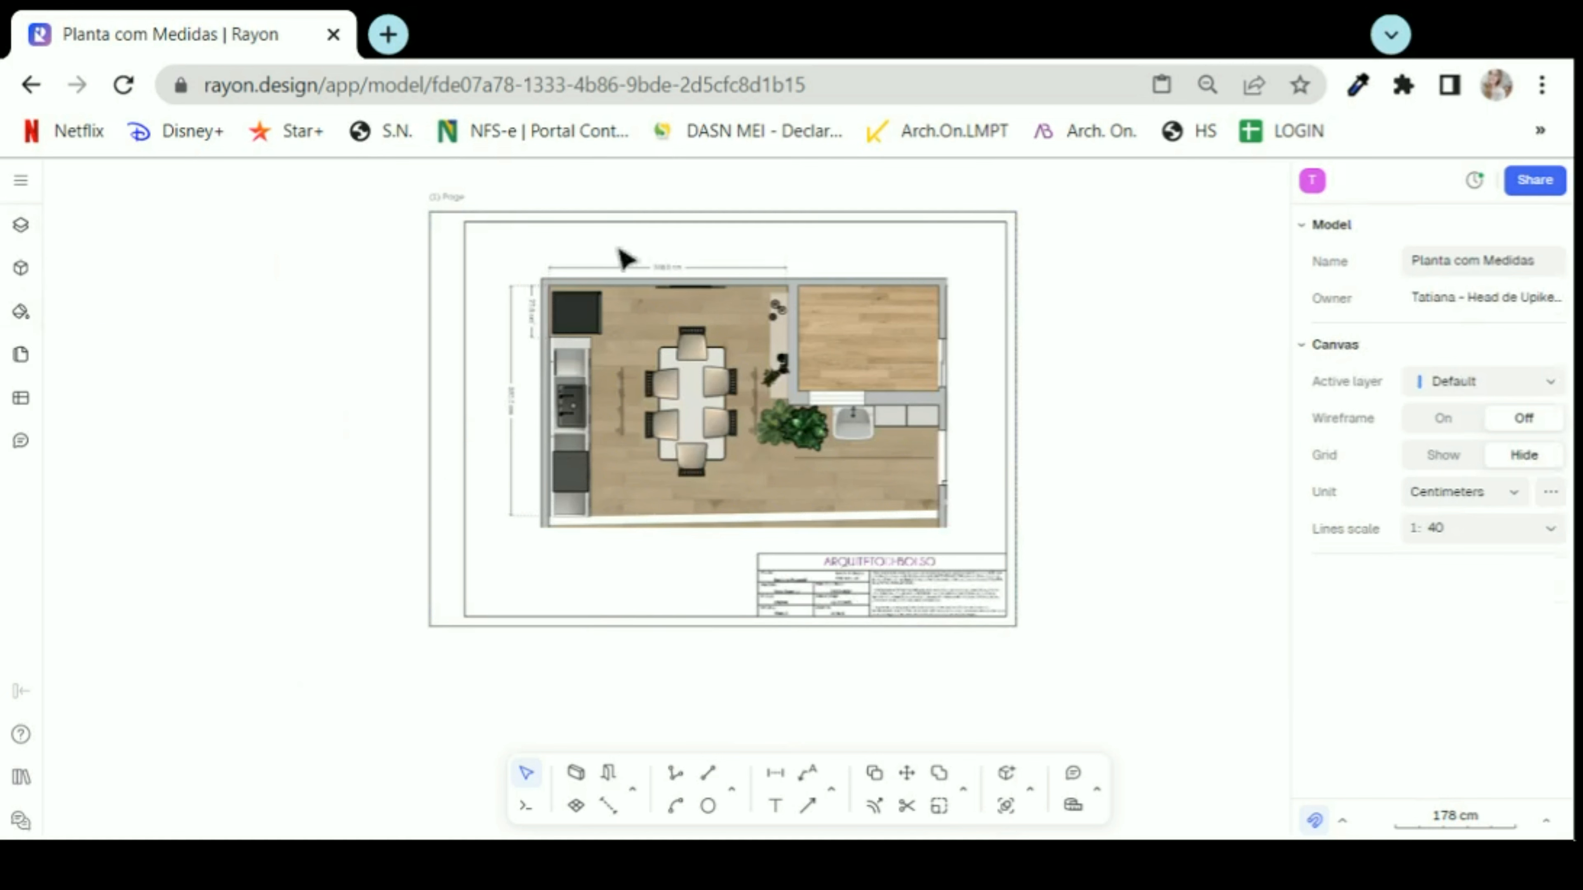
click(436, 241)
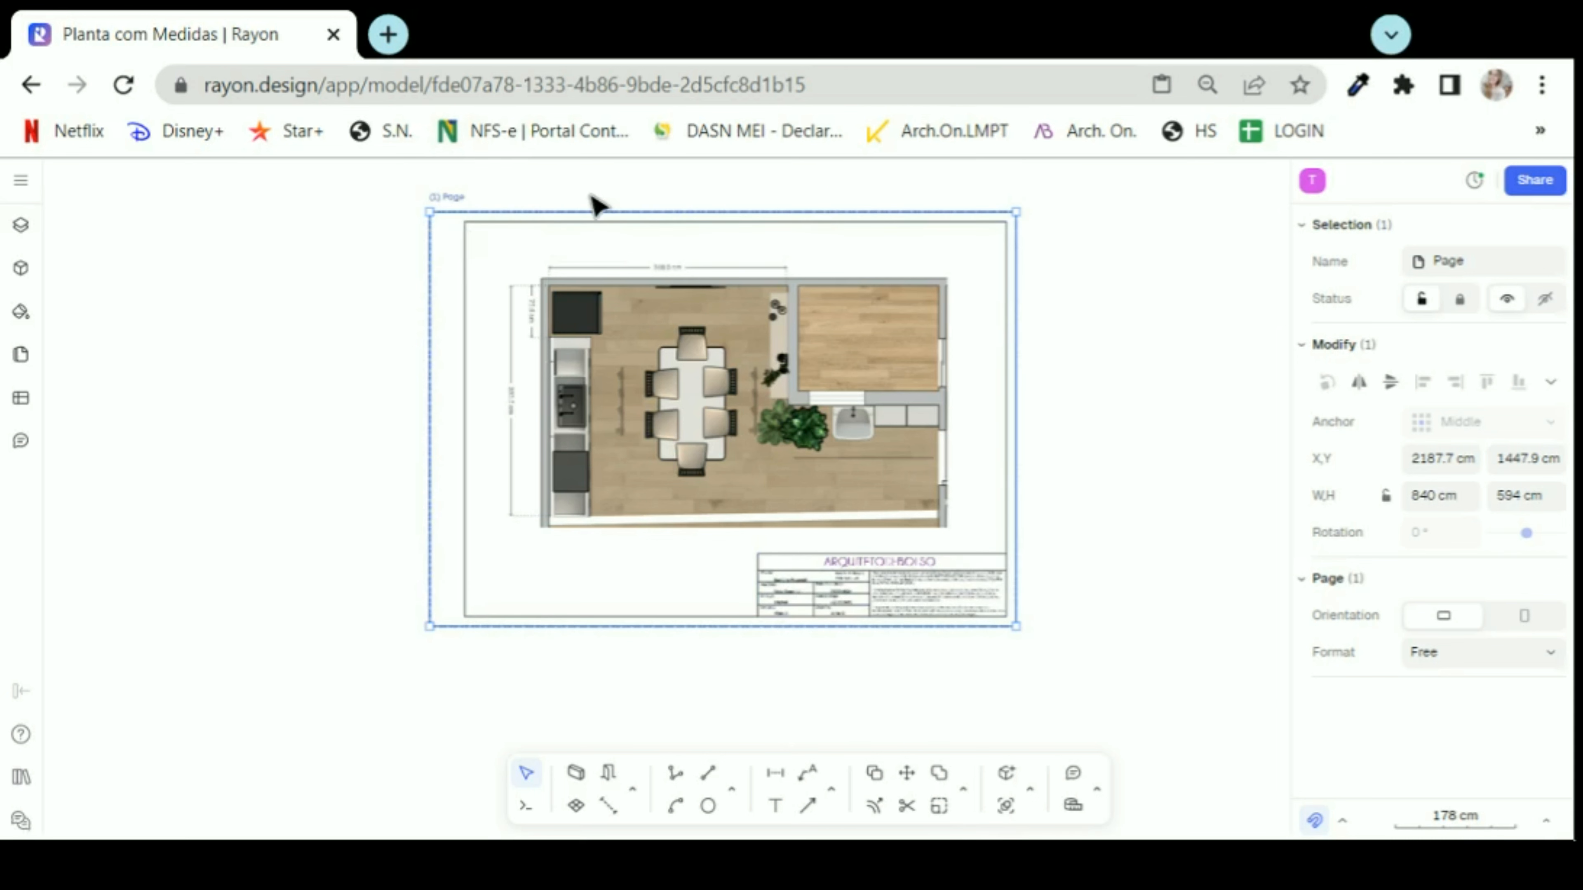
right_click(433, 253)
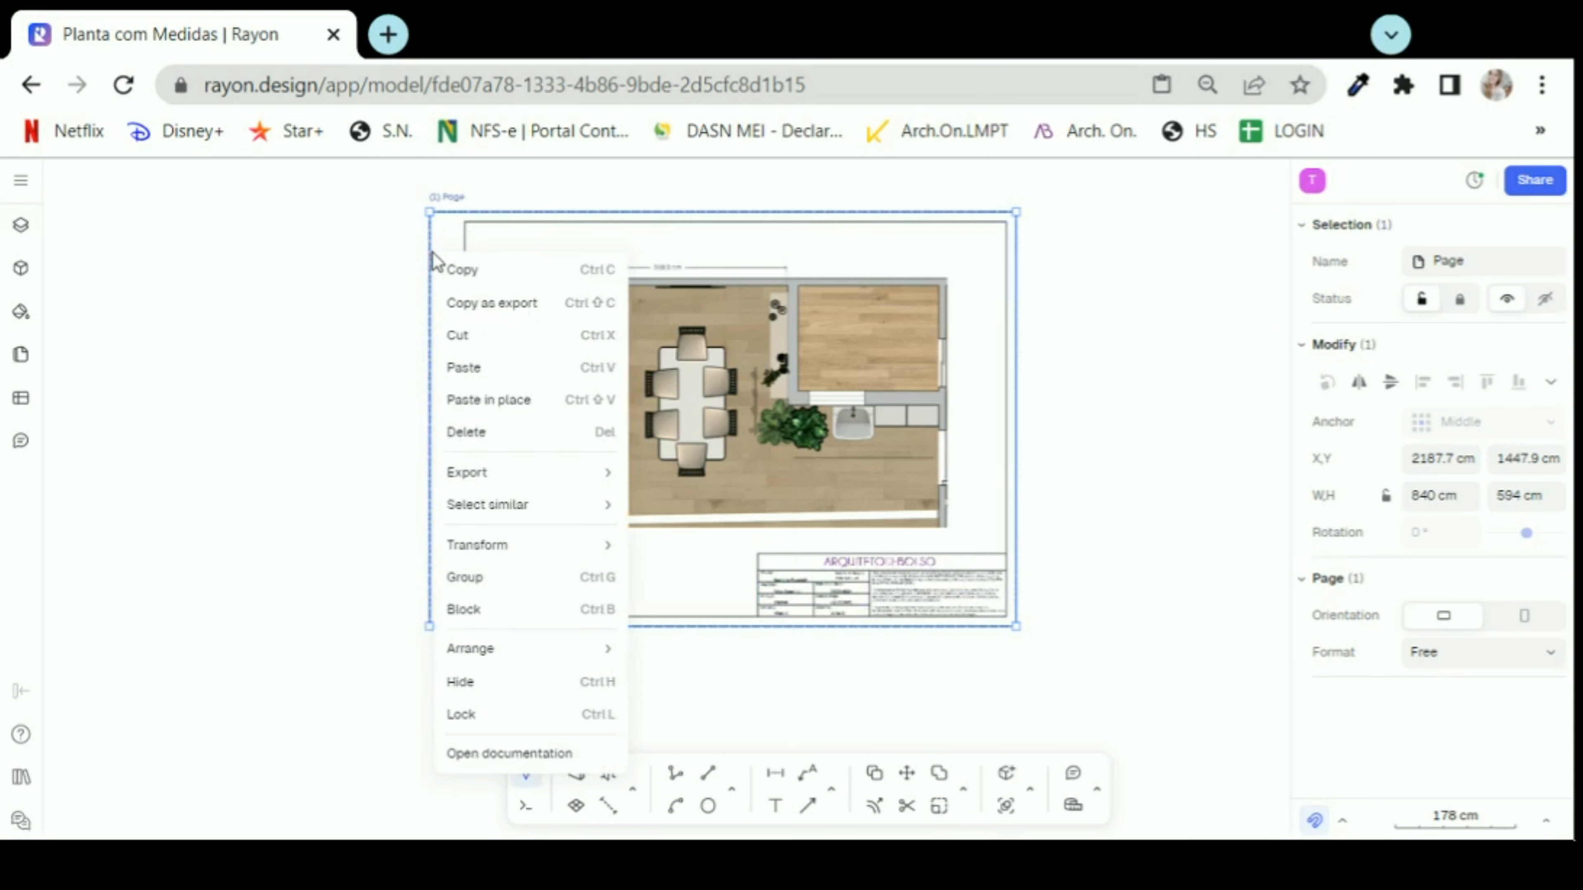
mouse_move(507, 481)
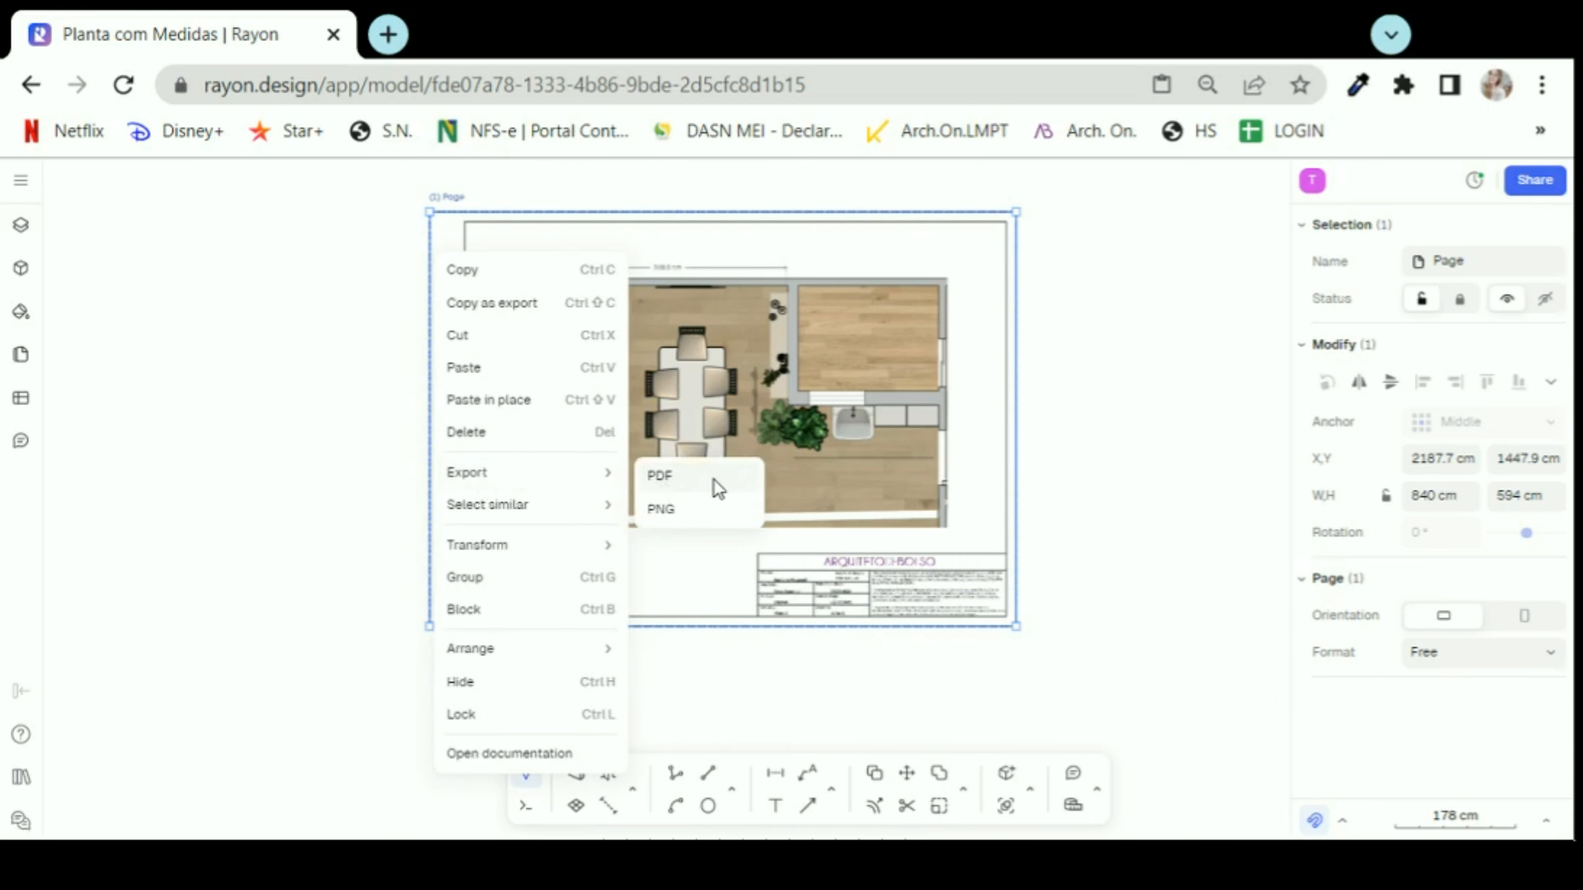
click(710, 510)
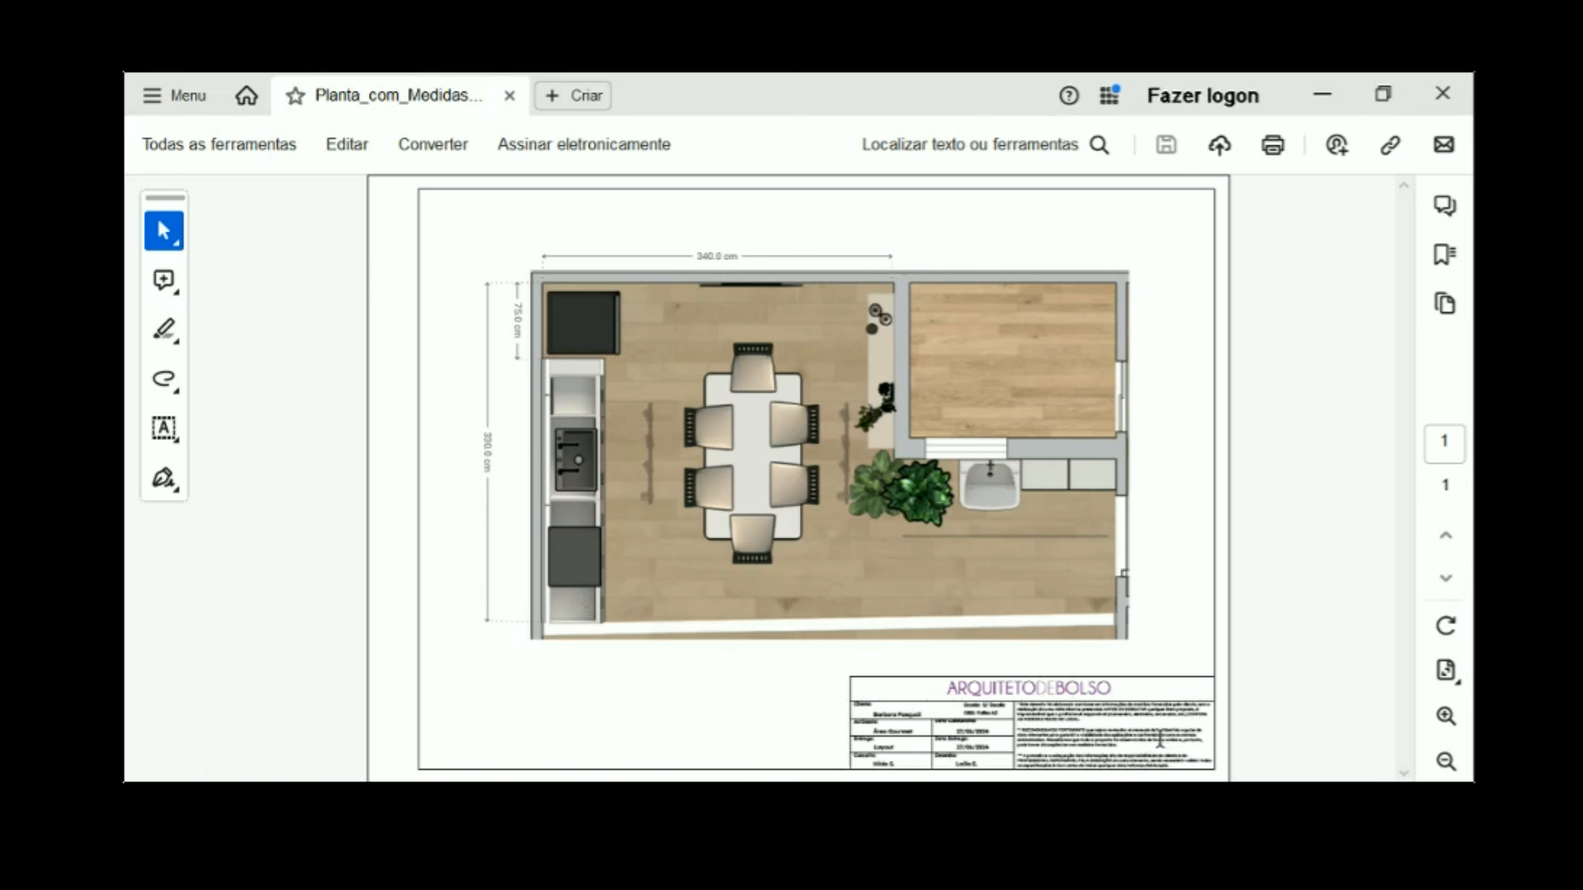
- Enlarge the exported PDF and examine the title block and its notes for legibility
click(1446, 716)
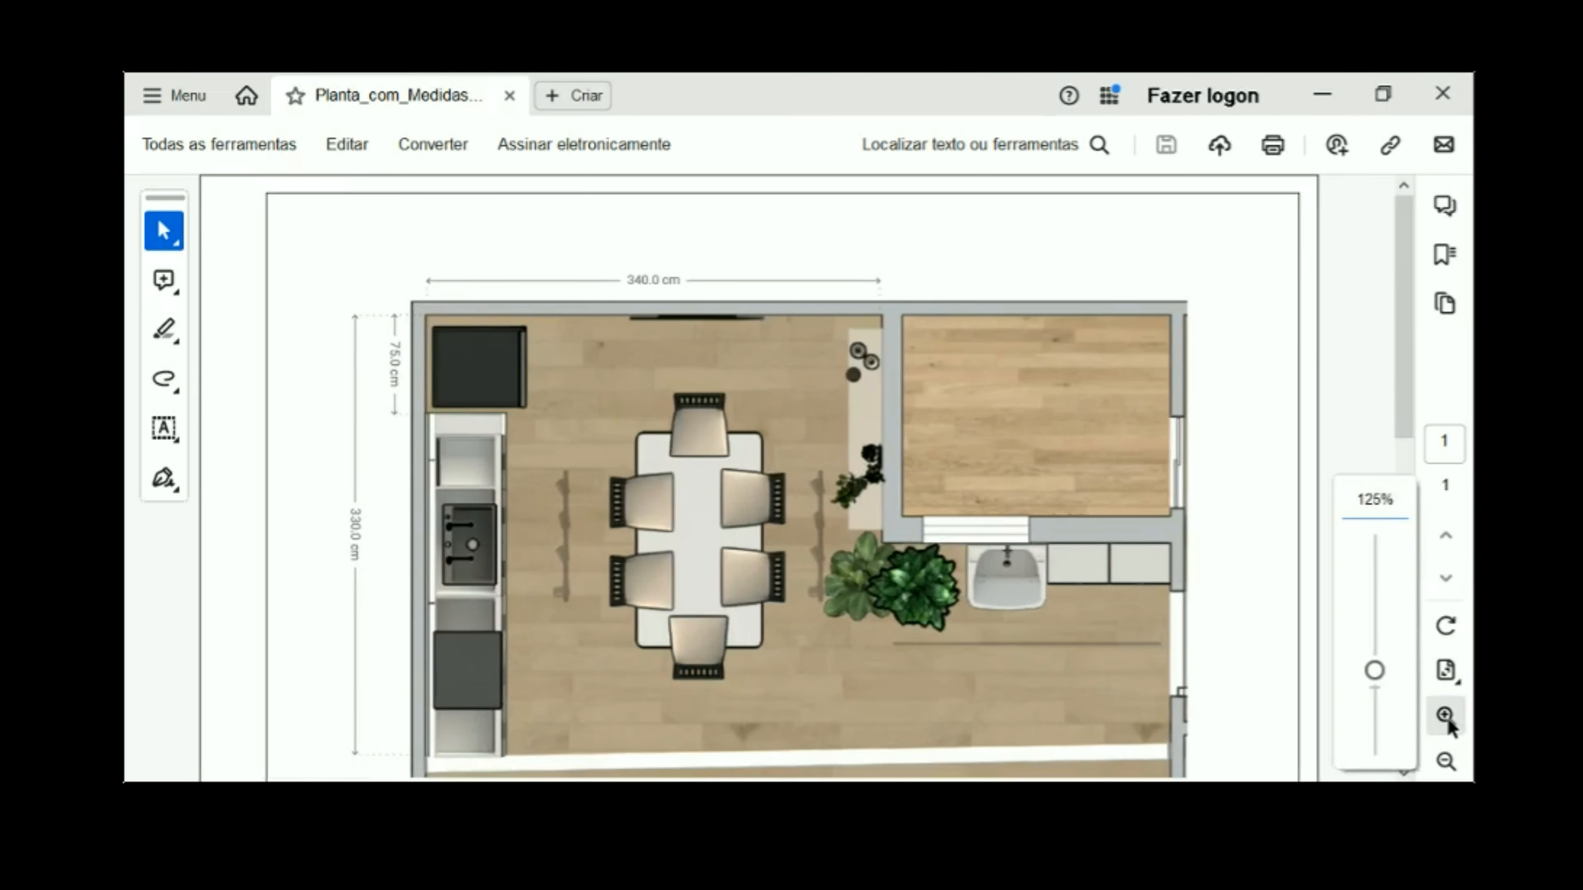
click(1444, 715)
drag(1407, 322, 1385, 680)
drag(1108, 686, 1339, 764)
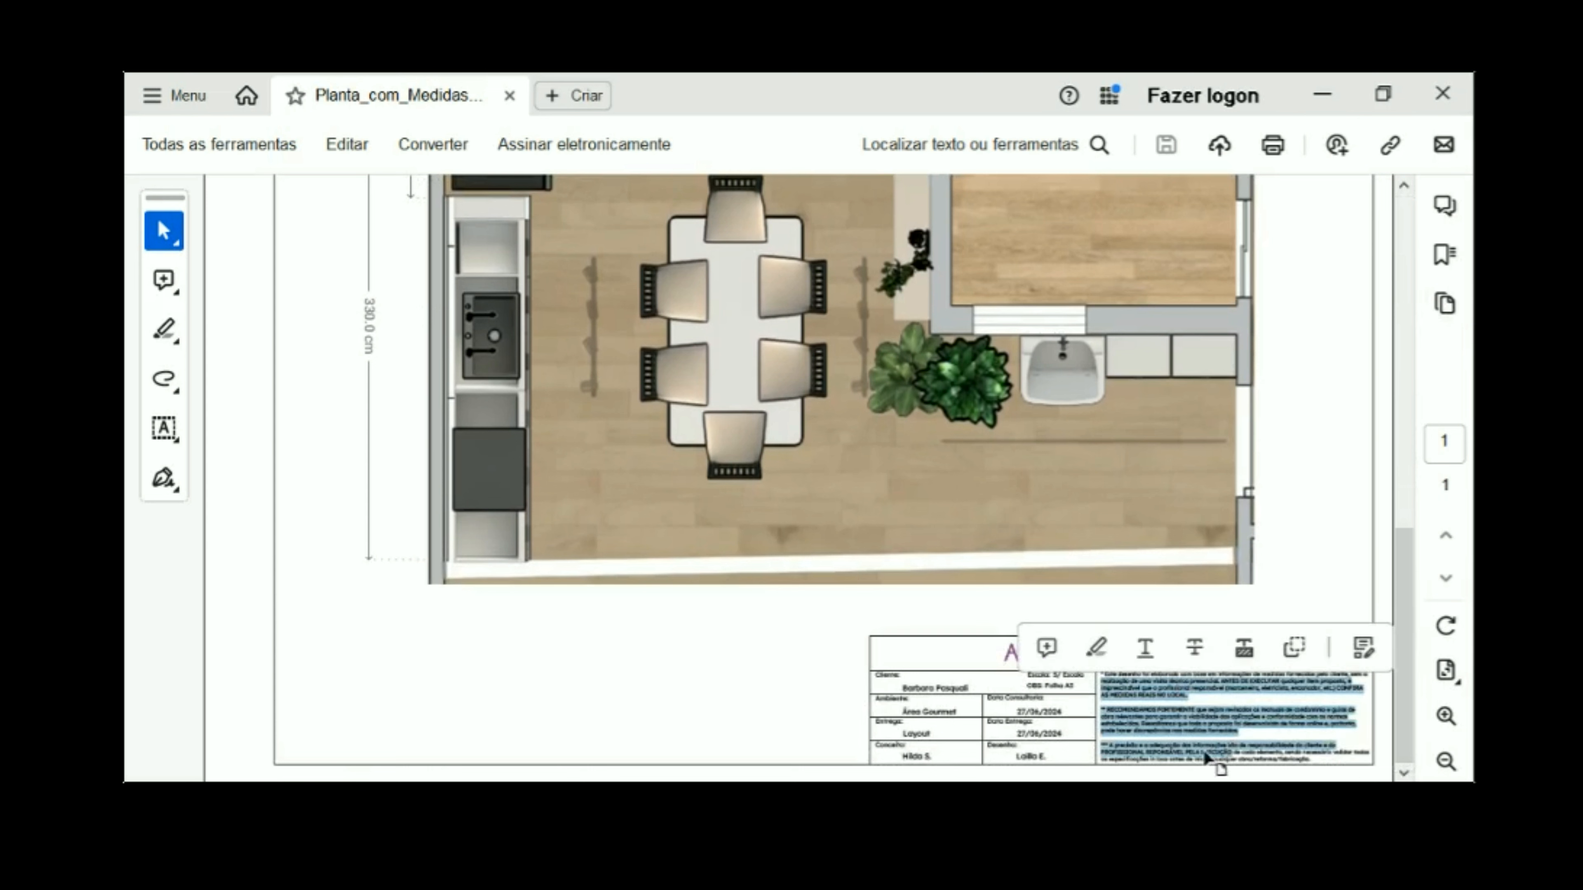
click(1083, 730)
mouse_move(1083, 730)
mouse_down()
mouse_move(935, 692)
mouse_move(941, 723)
mouse_move(953, 691)
mouse_up()
click(797, 692)
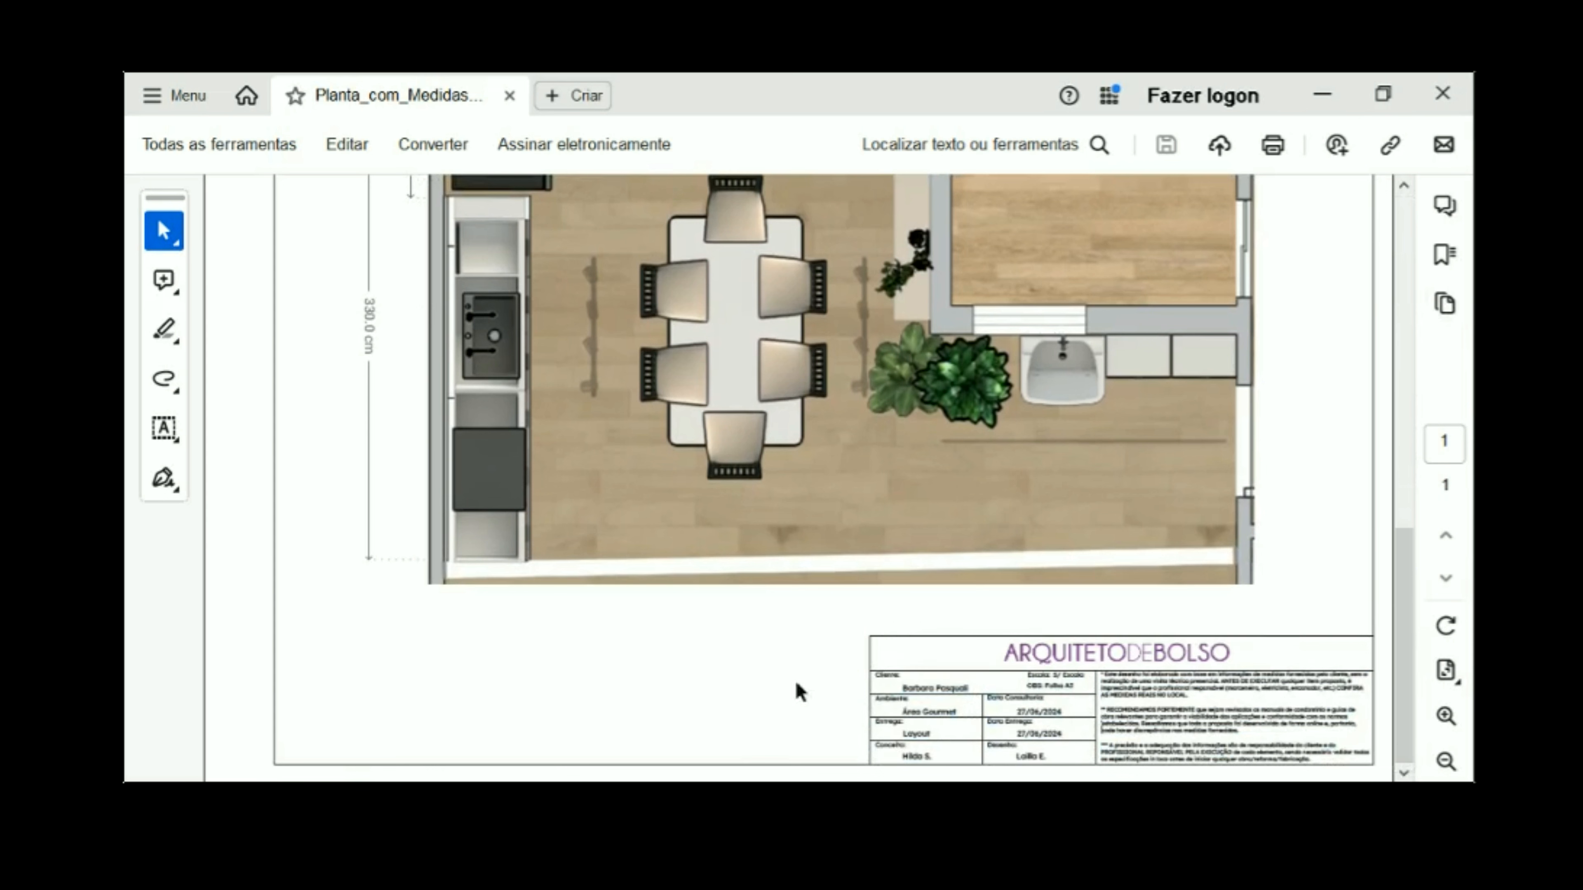
- Inspect the title block's project fields and notes at 200% magnification in the PDF
click(1445, 717)
drag(1375, 657, 1376, 643)
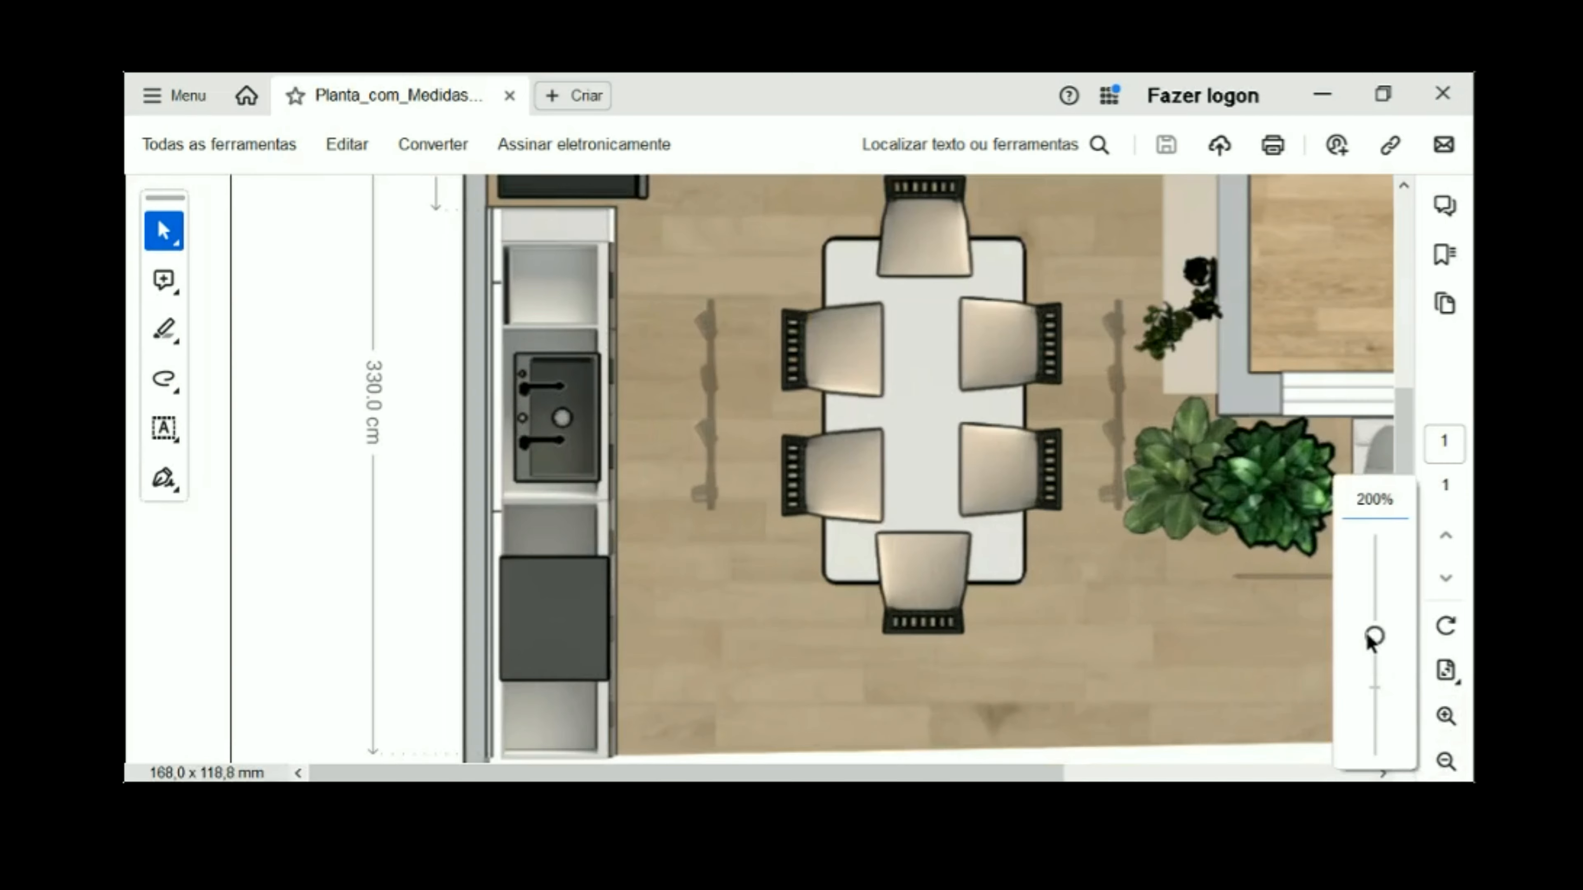
scroll(1184, 705, down, 5)
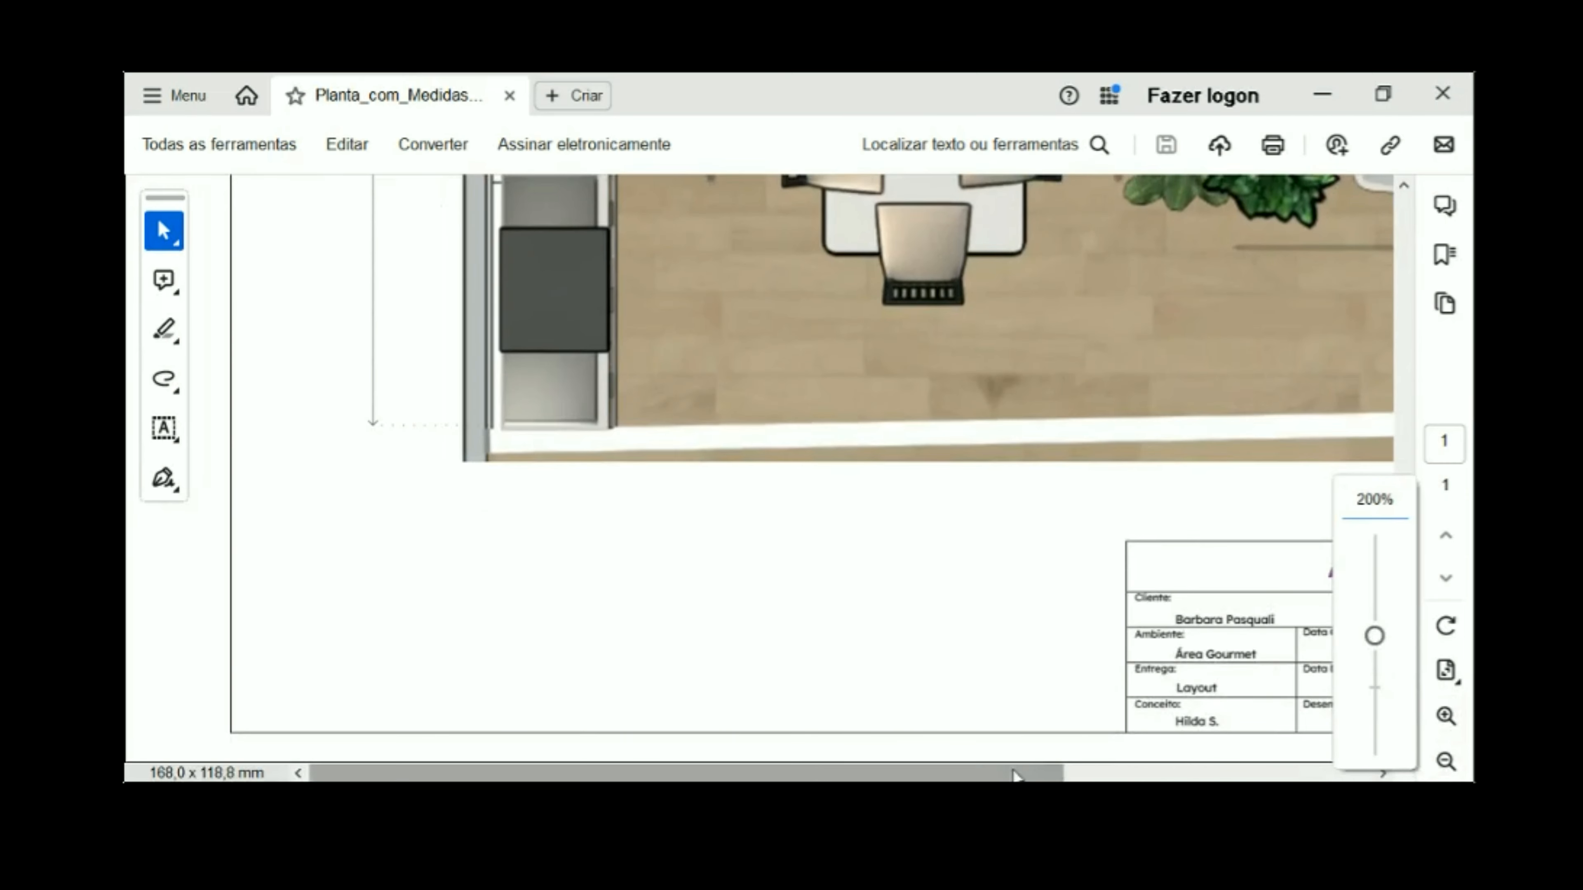
drag(1013, 774, 1269, 773)
drag(1049, 603, 1227, 730)
click(818, 489)
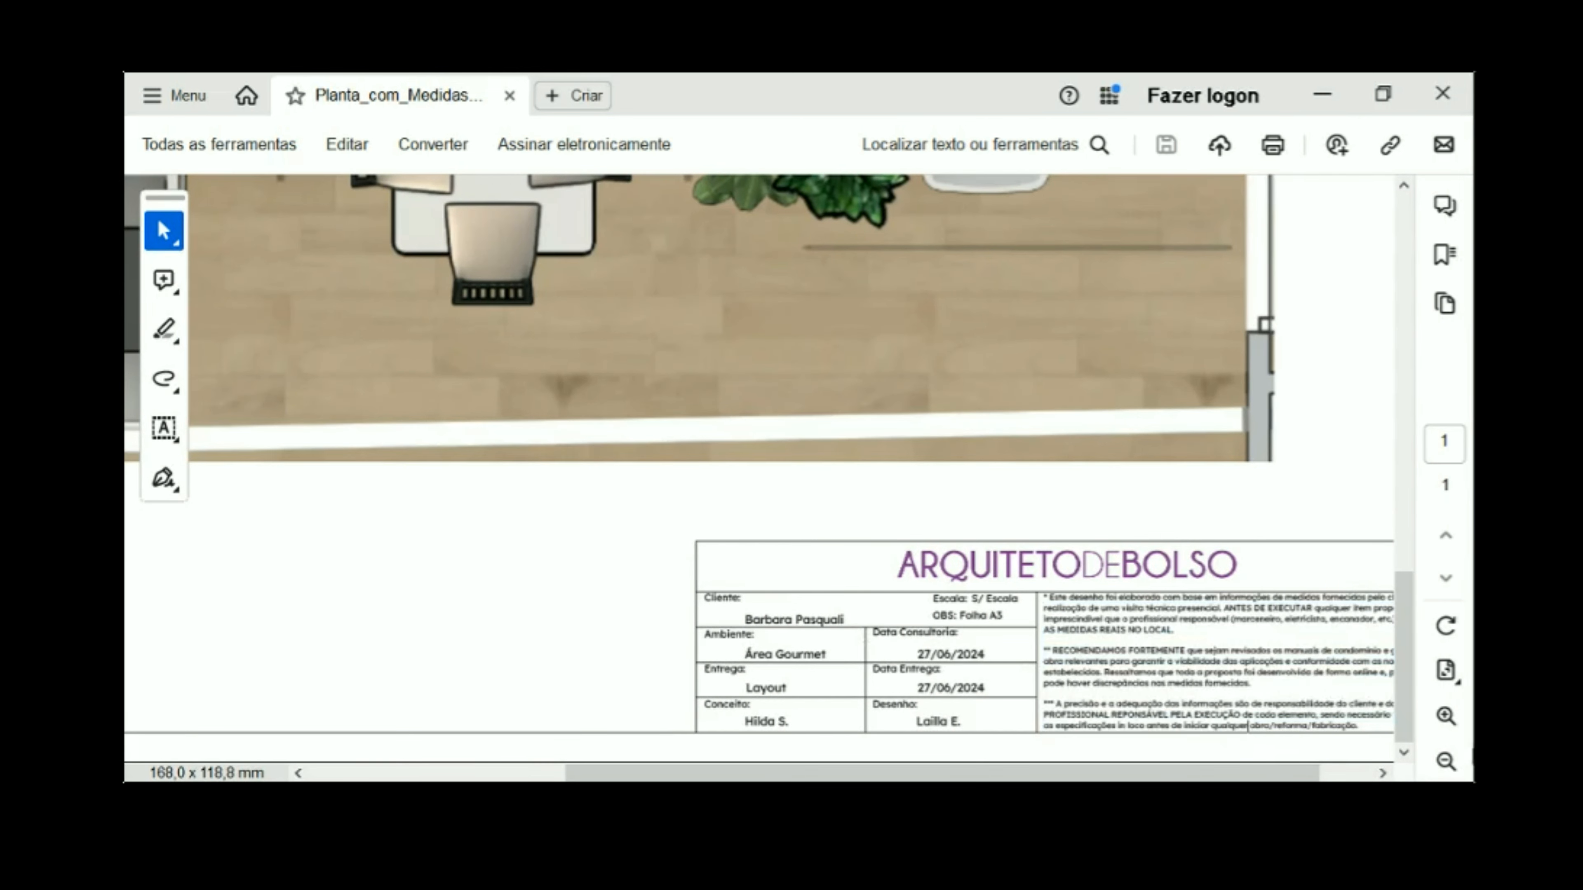
- Reduce the PDF's magnification to the full page and review the overall sheet layout
click(1445, 761)
drag(1376, 665, 1375, 687)
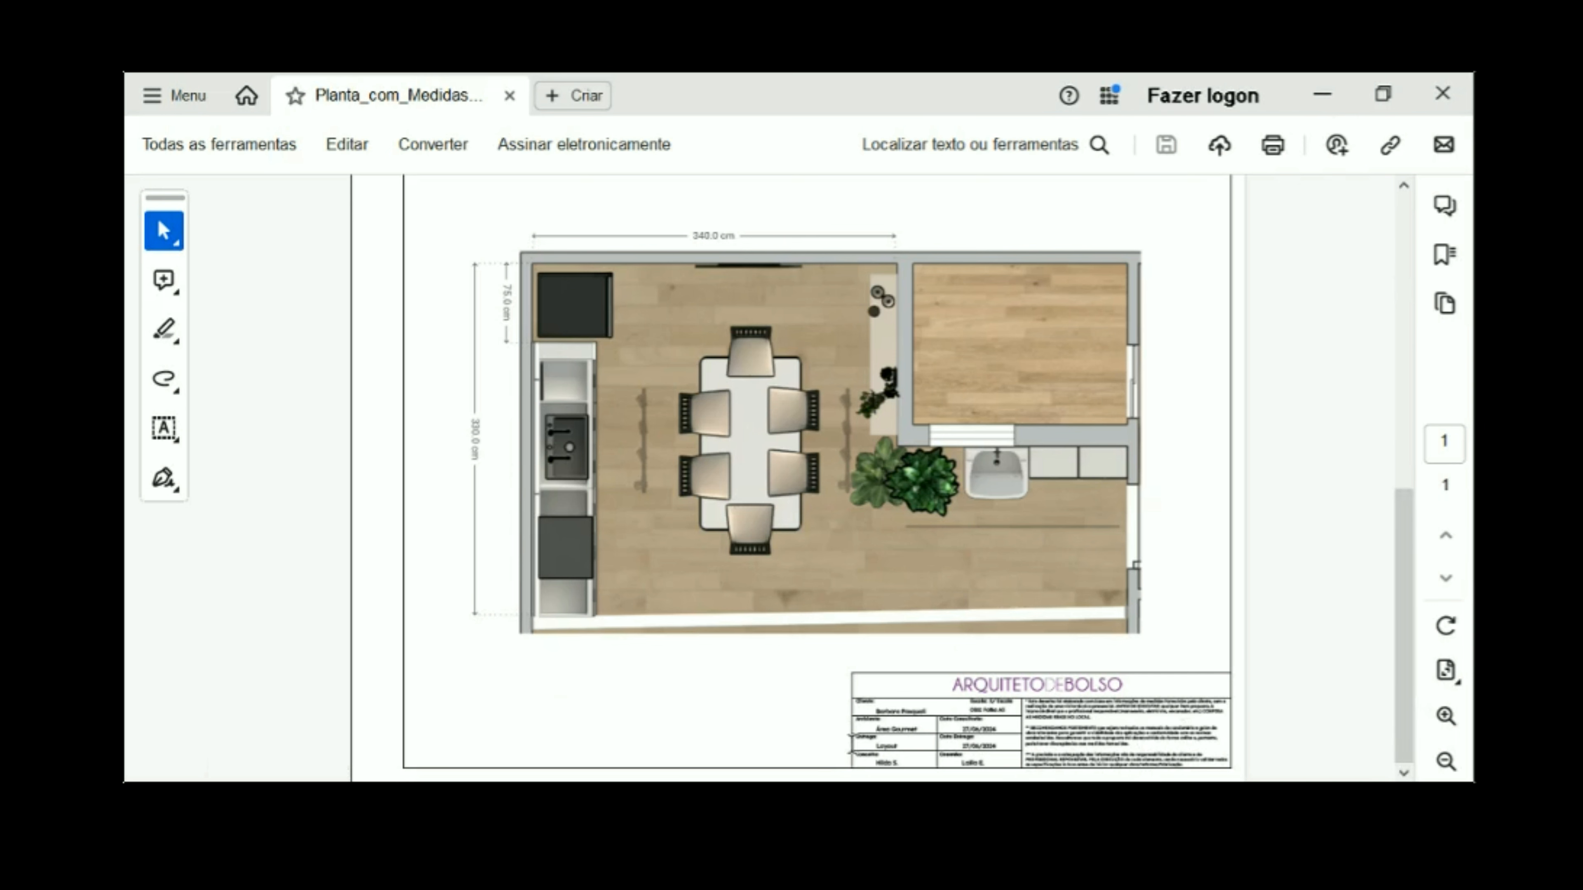
drag(1403, 670, 1398, 347)
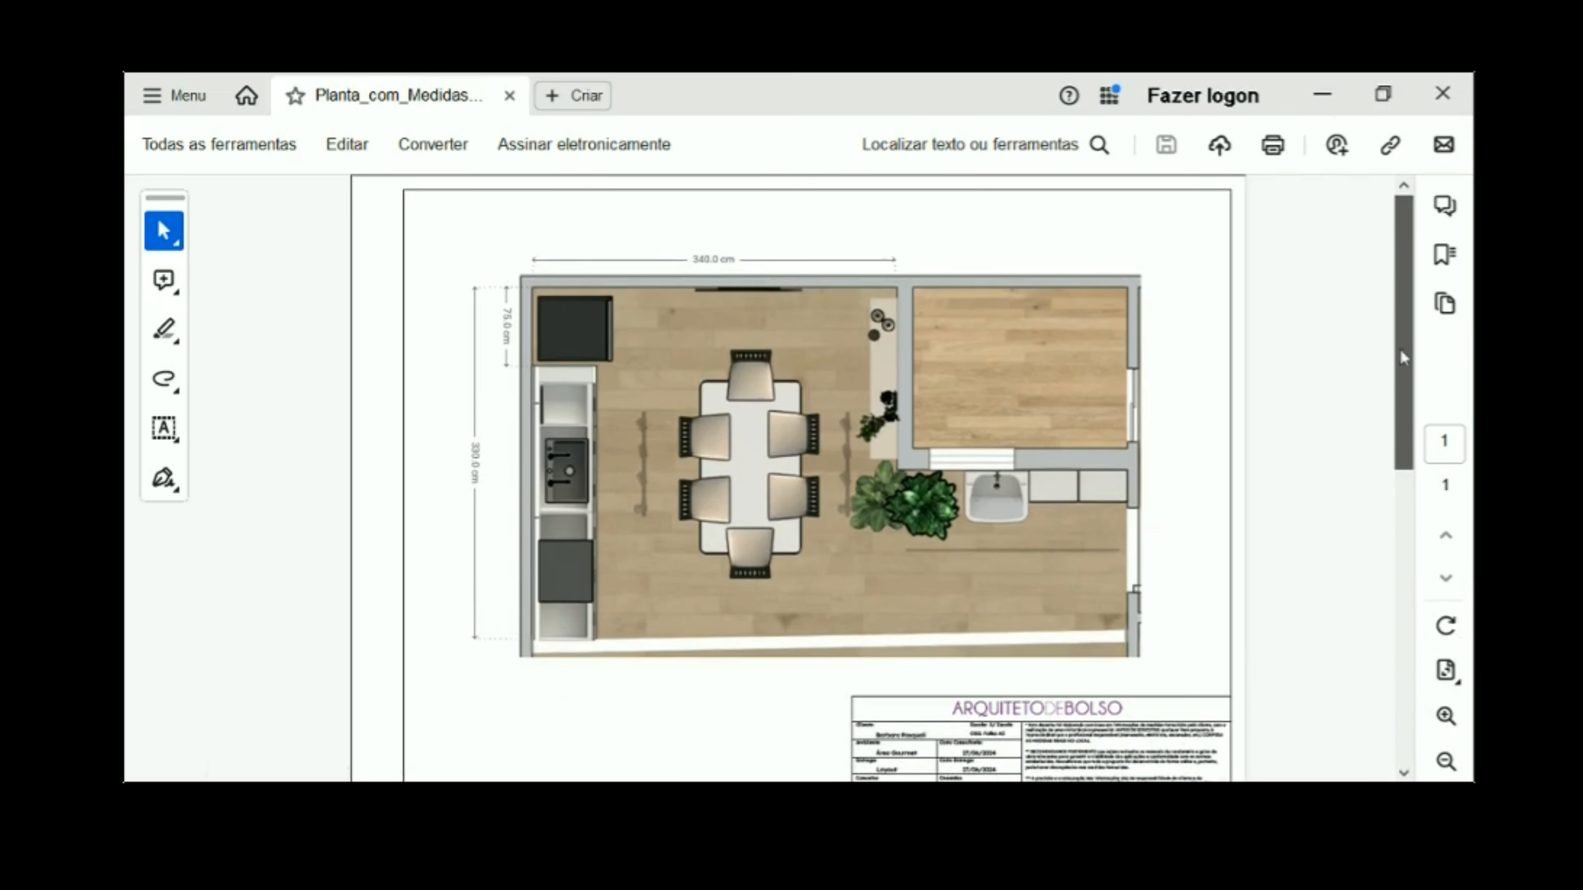
click(1445, 760)
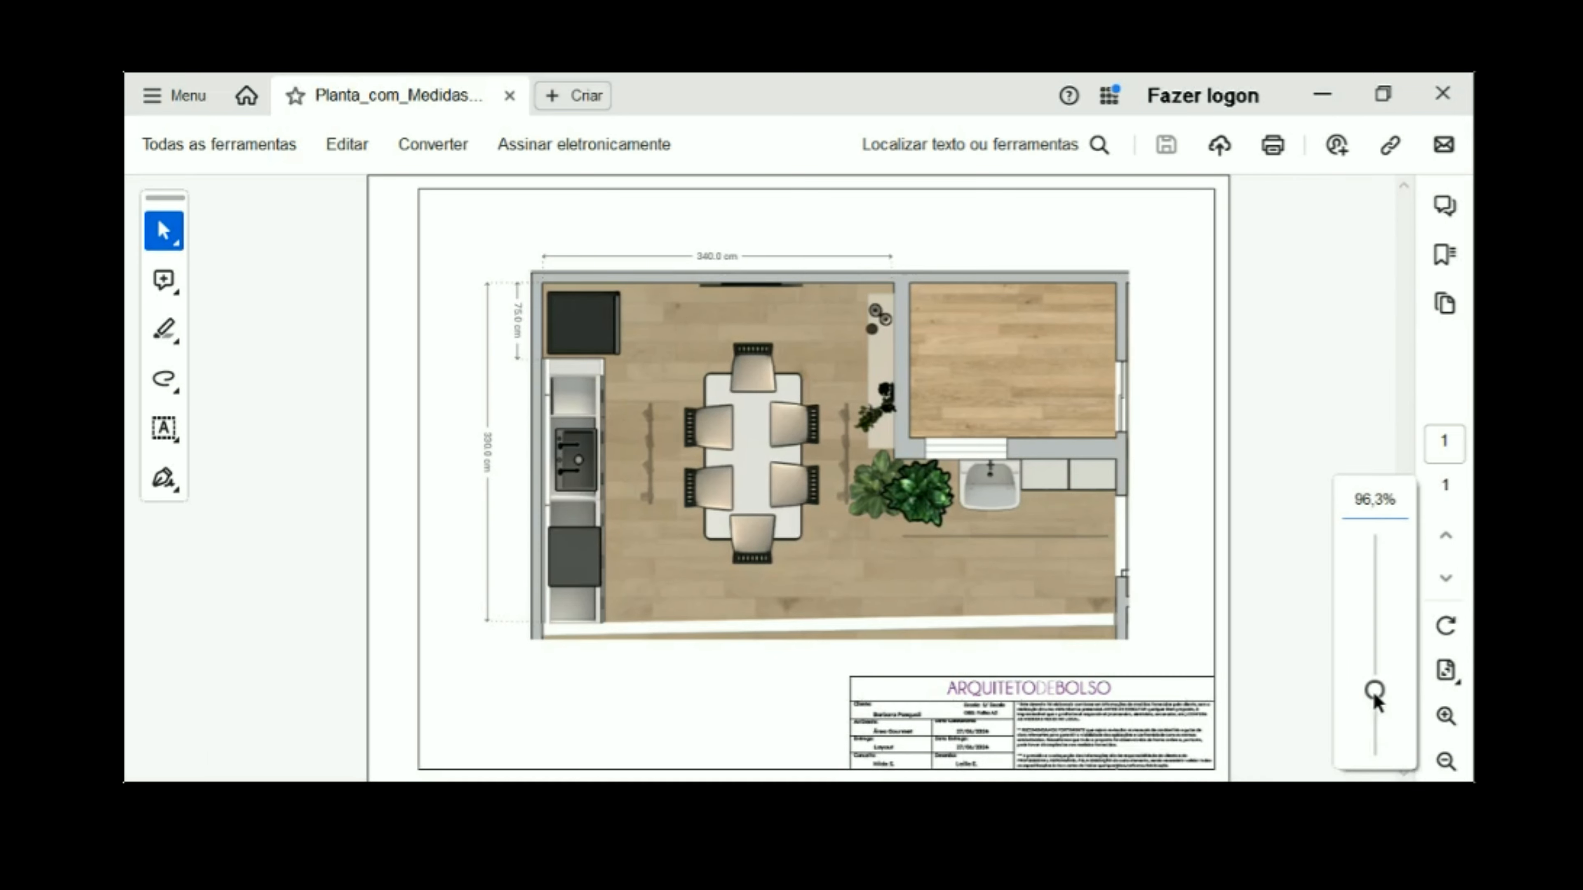
click(1445, 761)
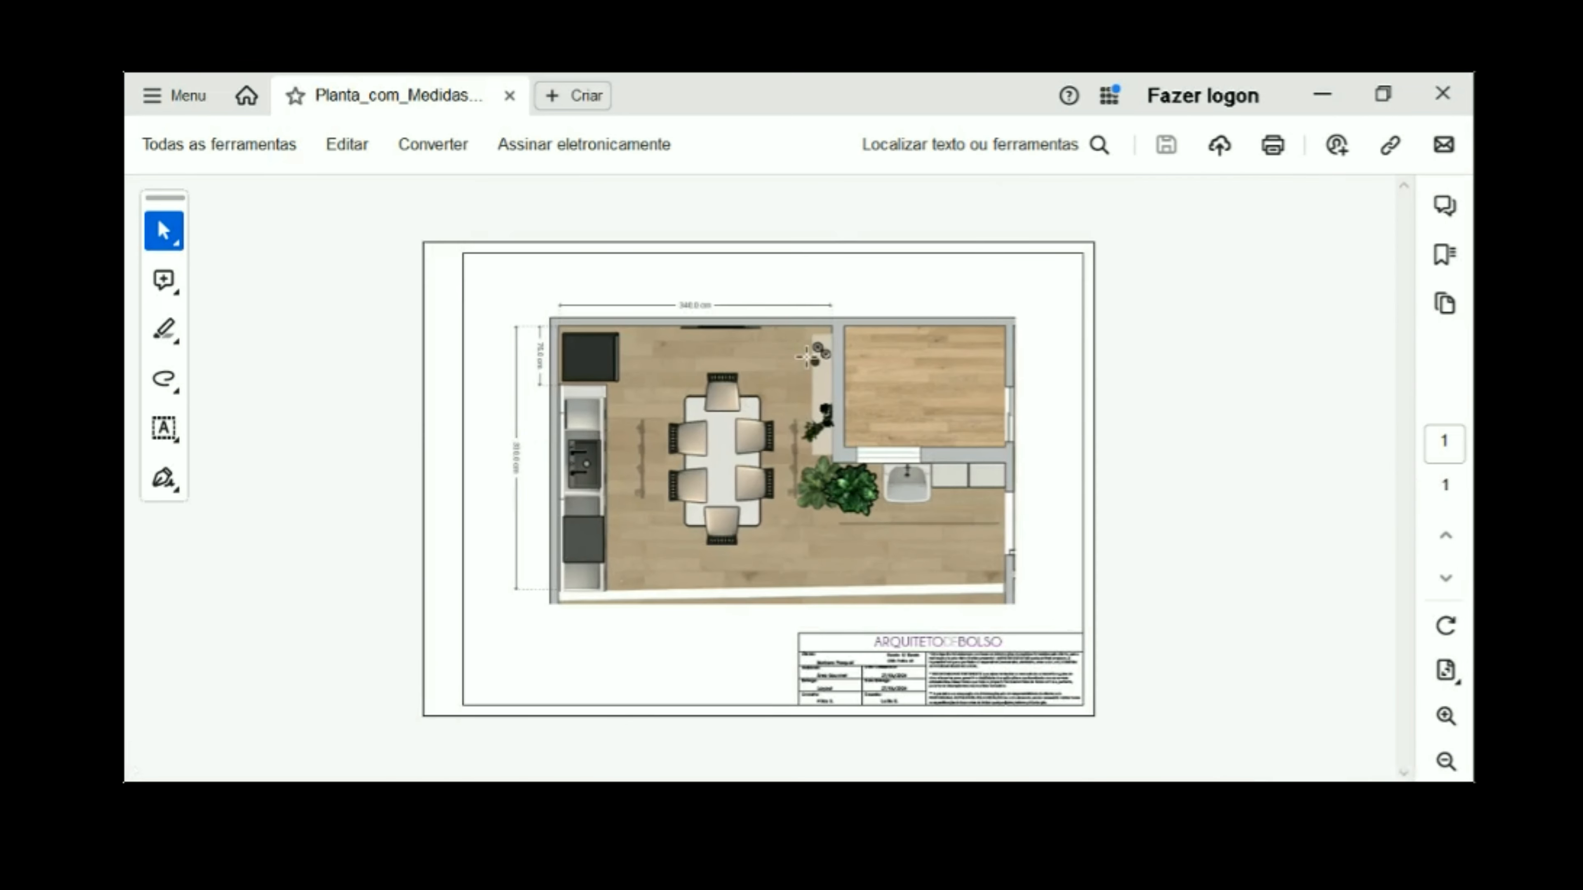